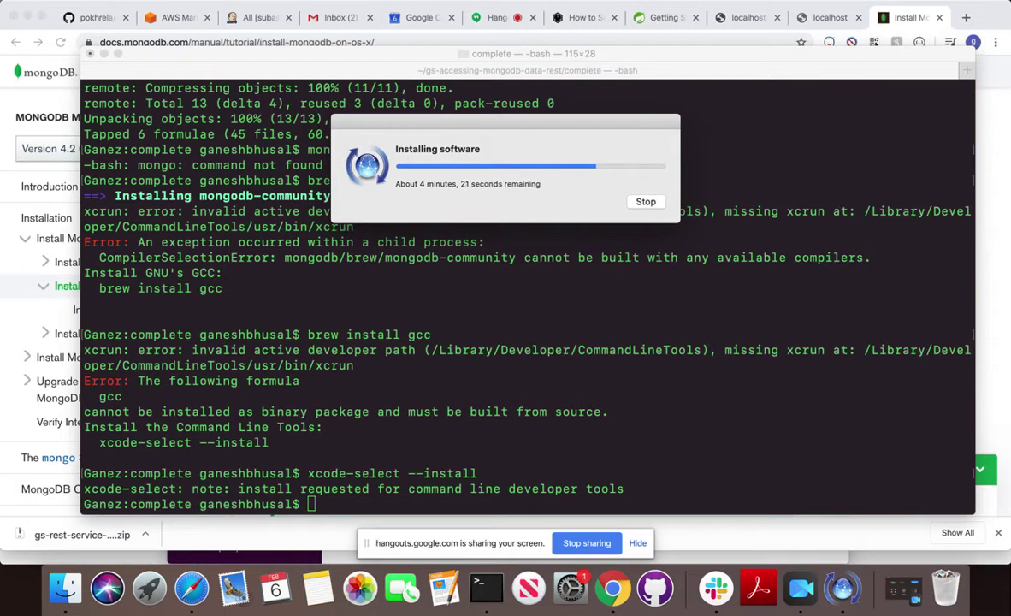
Load mongodb.com in a new Google Chrome tab, correcting the typo in the address.
click(887, 14)
key(super+t)
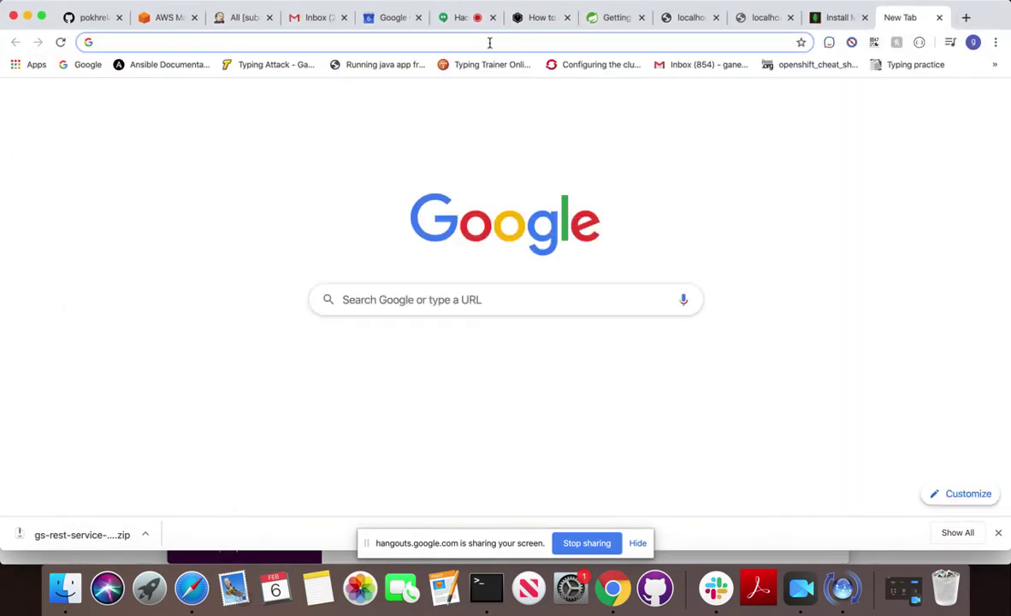
text(mongodb)
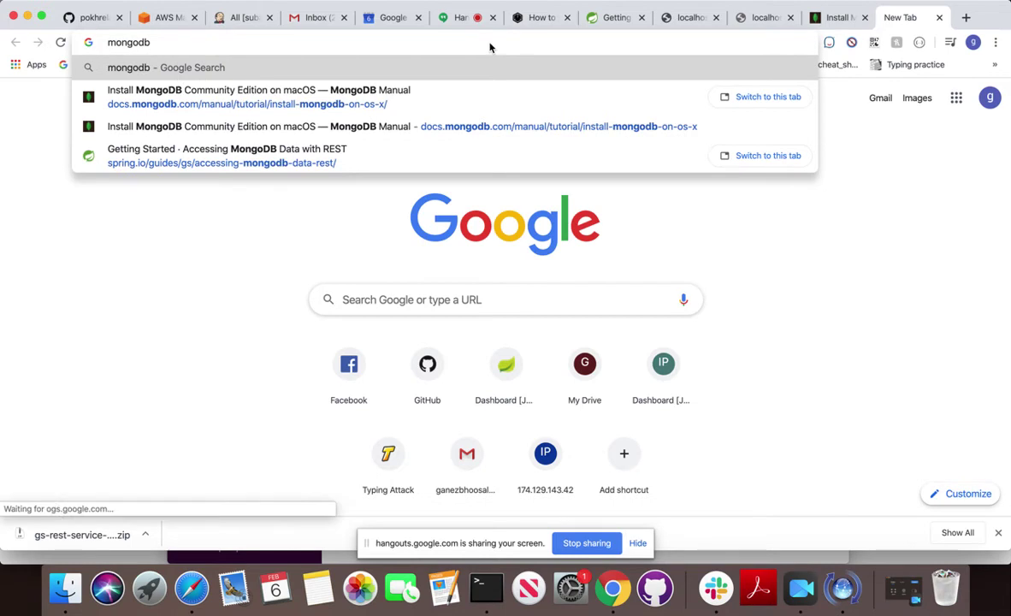
text(.o)
key(BackSpace)
text(ci)
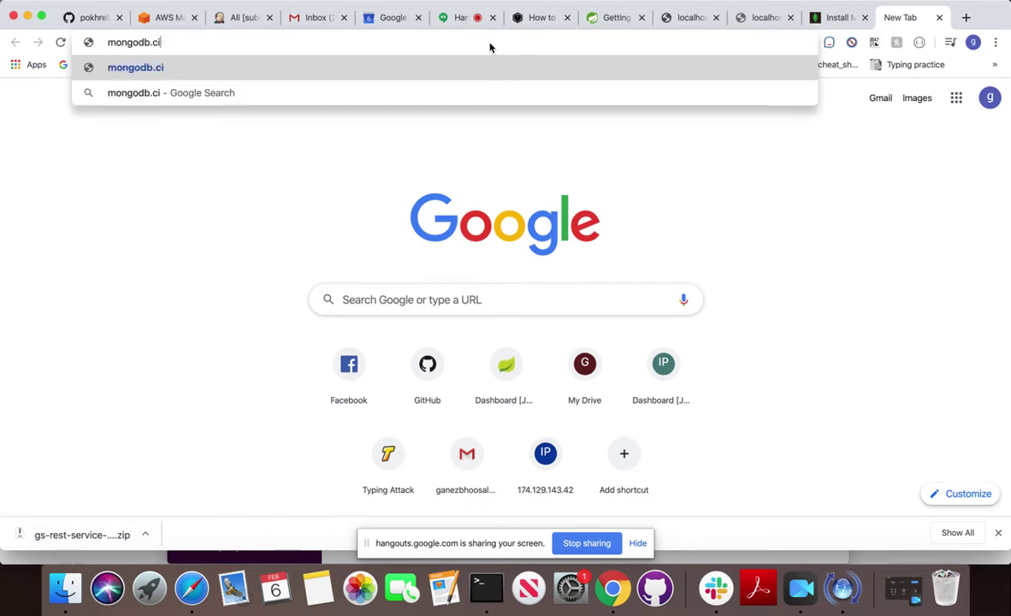
key(BackSpace)
text(om)
key(Return)
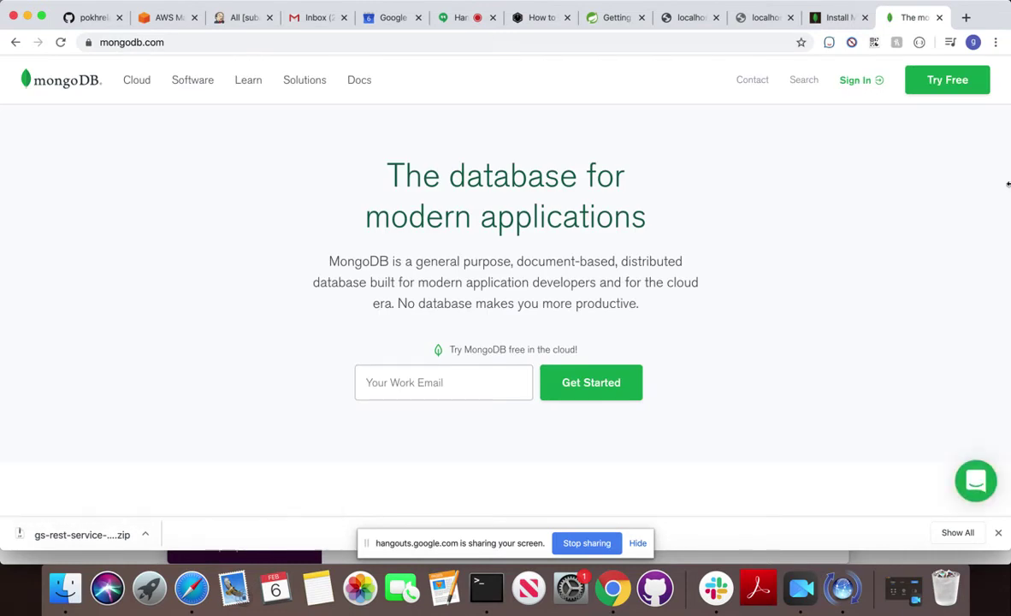
Fill in the saved email, start the free Atlas sign-up, and enter first and last name.
click(407, 390)
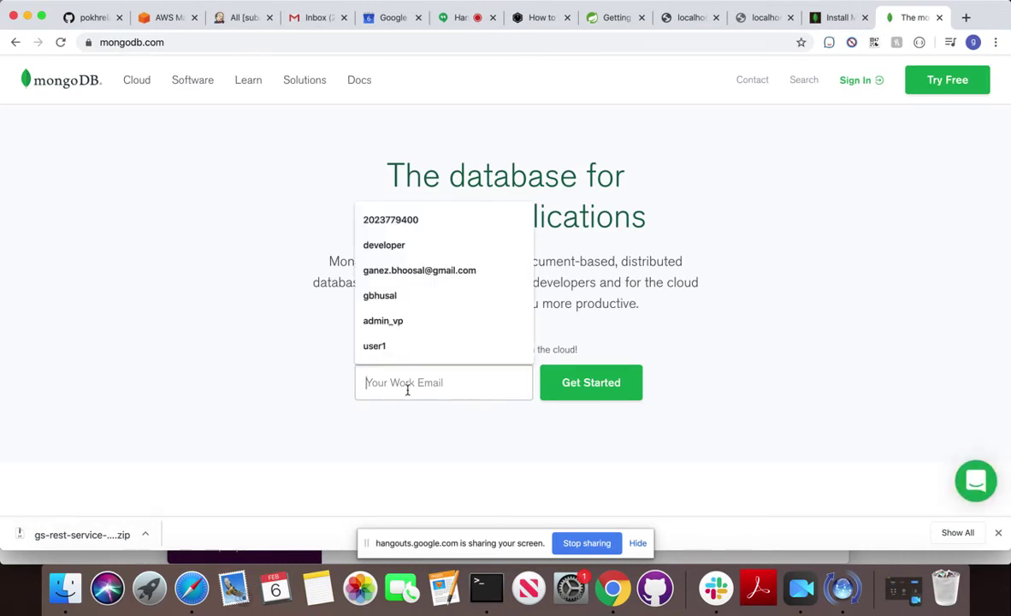
click(406, 271)
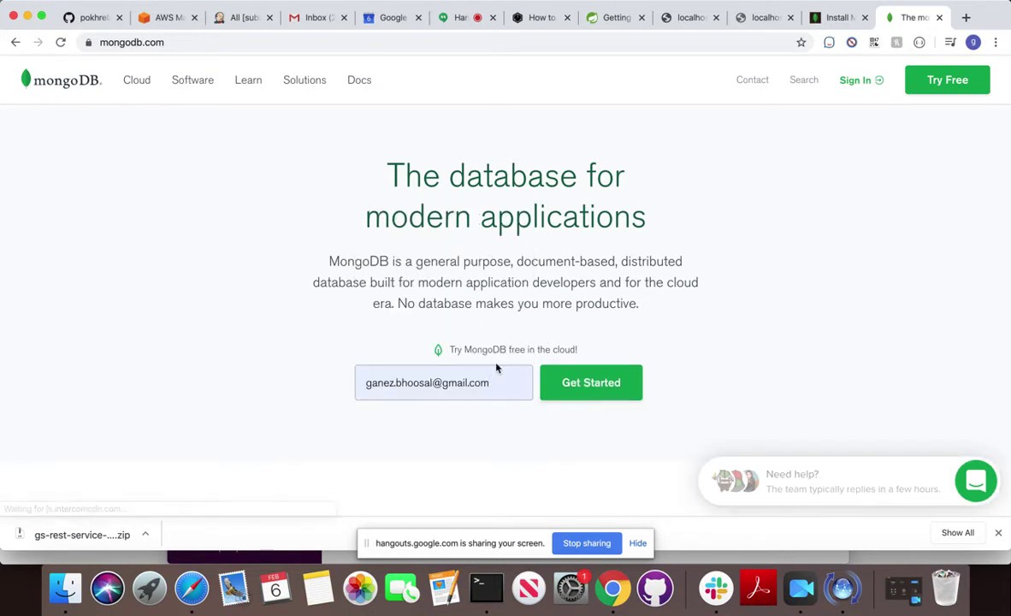
click(573, 383)
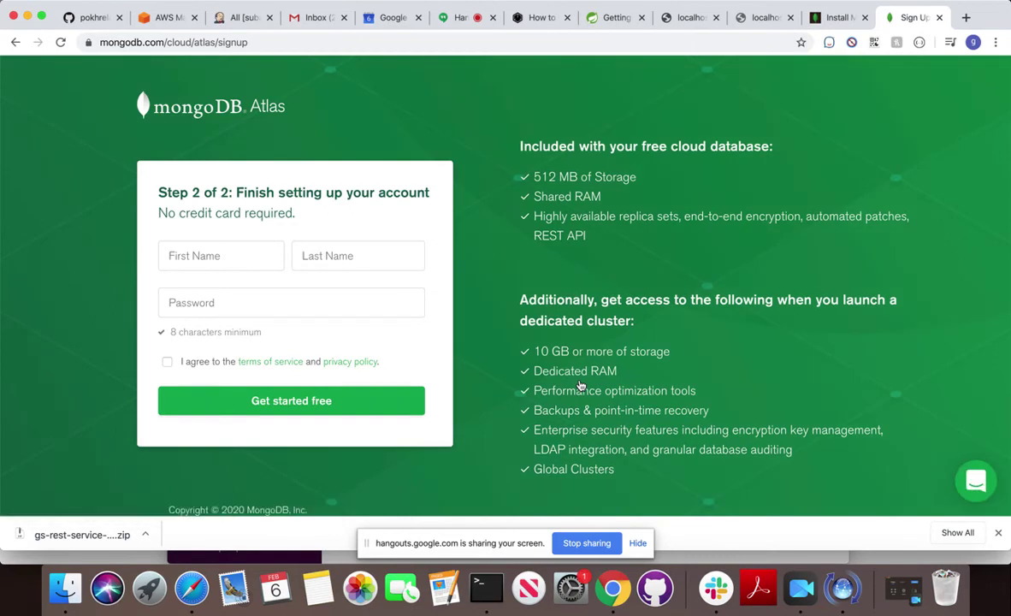
click(219, 258)
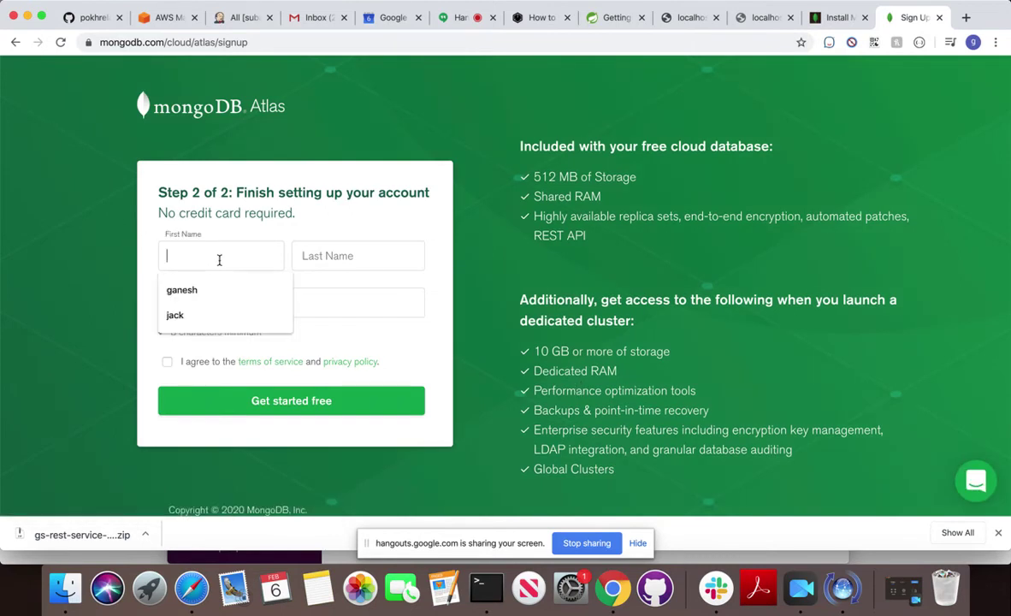
click(208, 303)
click(320, 250)
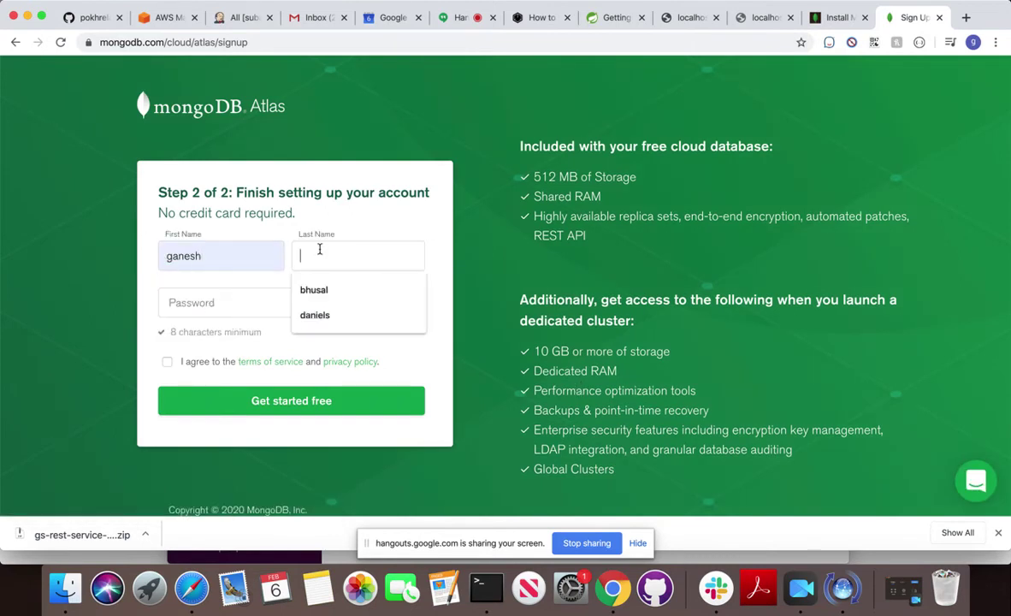
click(308, 287)
Replace the suggested password with a custom one, accept the terms, and submit the form.
click(248, 313)
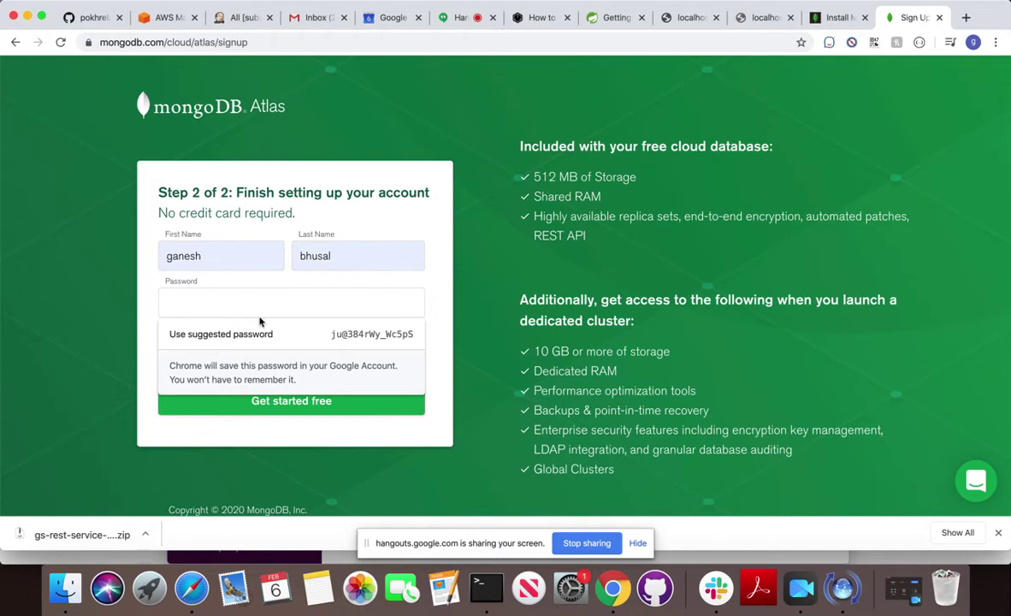
click(358, 337)
click(168, 362)
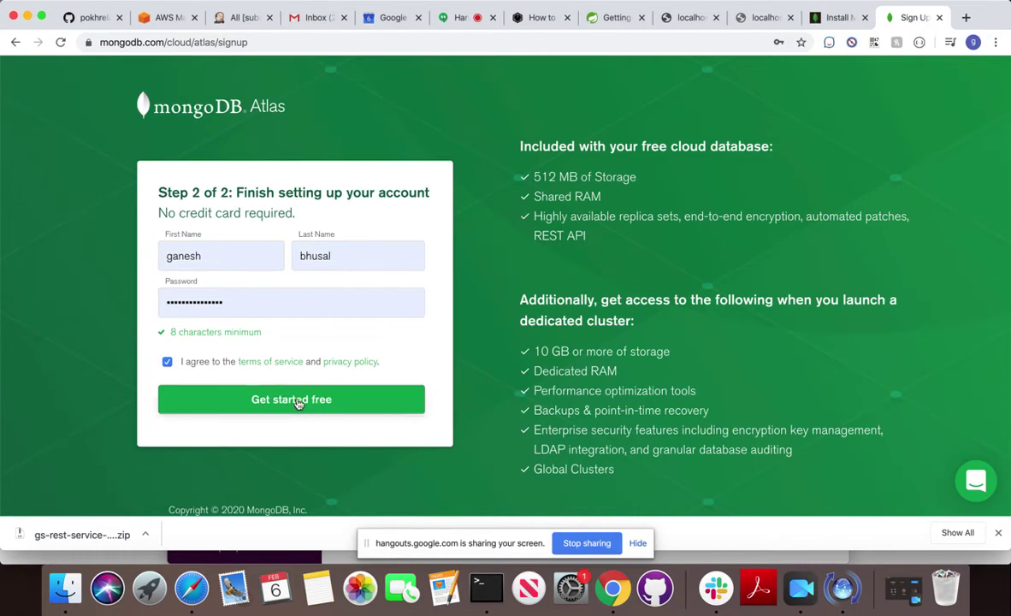
click(248, 295)
drag(271, 295, 15, 221)
key(BackSpace)
text(•••••)
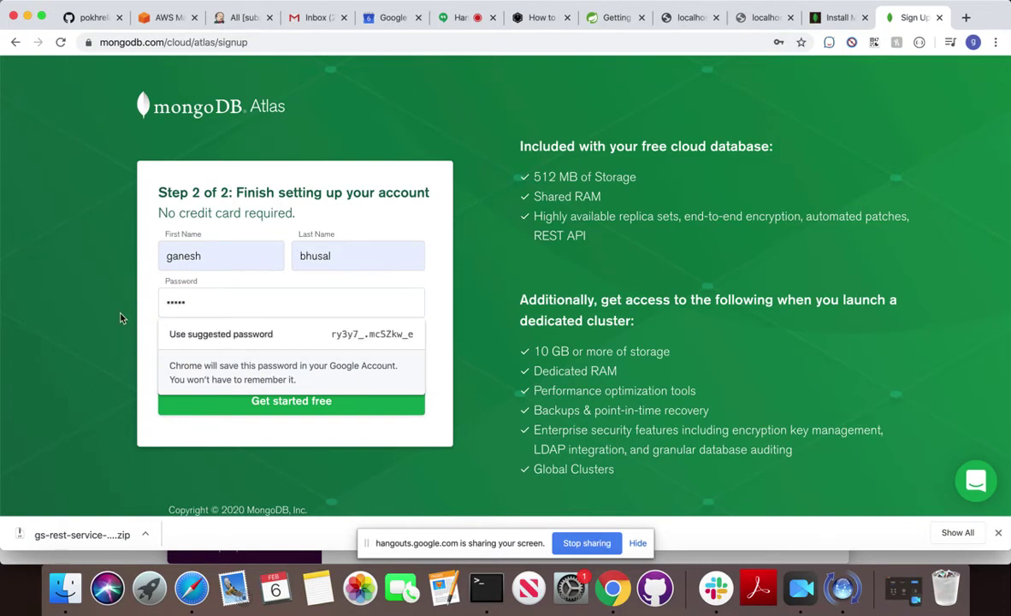
click(71, 310)
click(330, 407)
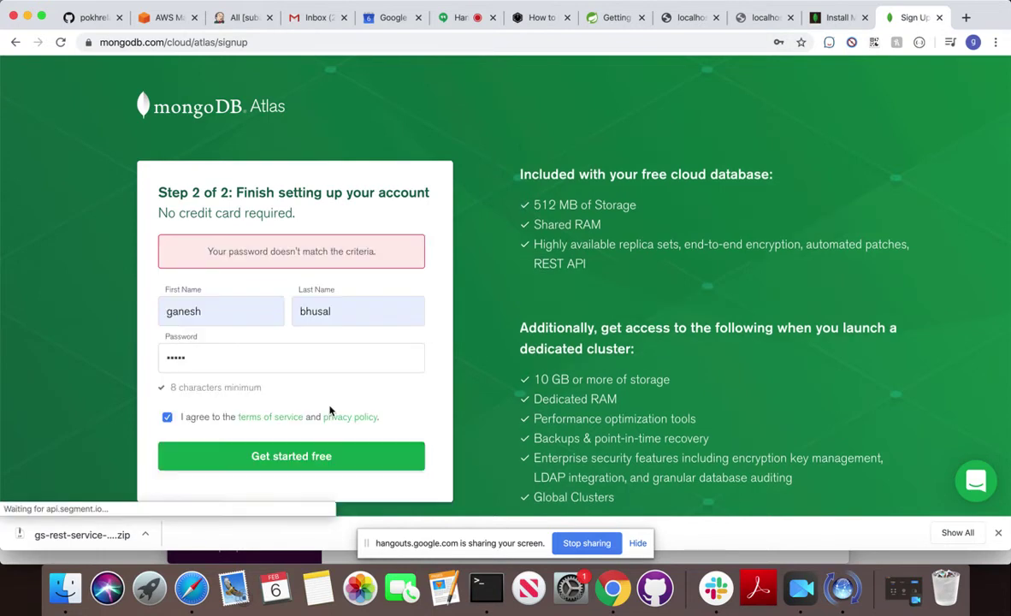
Replace the rejected password with a longer one and resubmit the sign-up successfully.
double_click(209, 366)
key(BackSpace)
text(••••••••••)
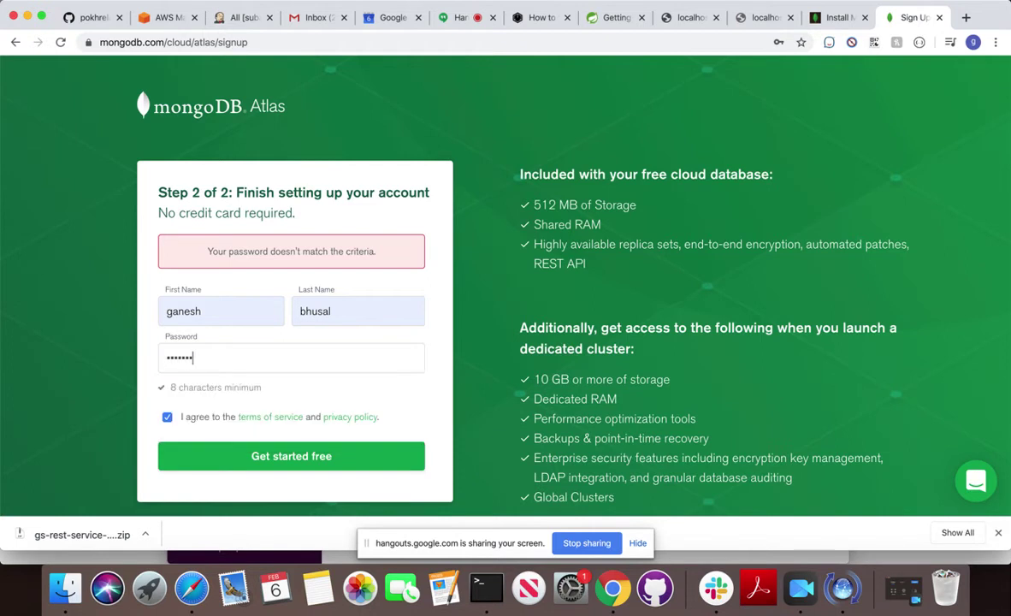
click(287, 458)
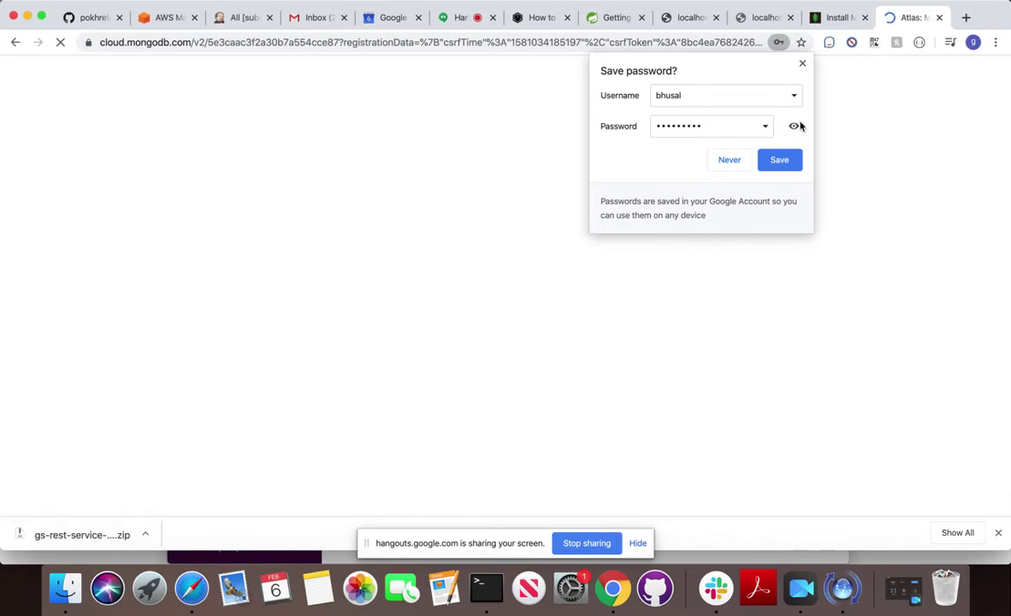
click(838, 19)
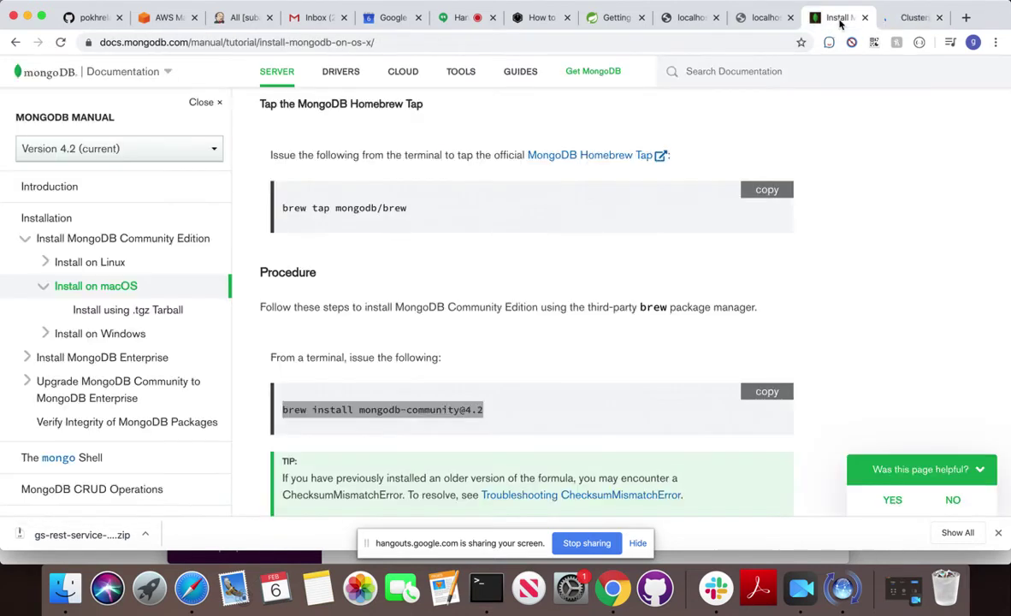
click(905, 18)
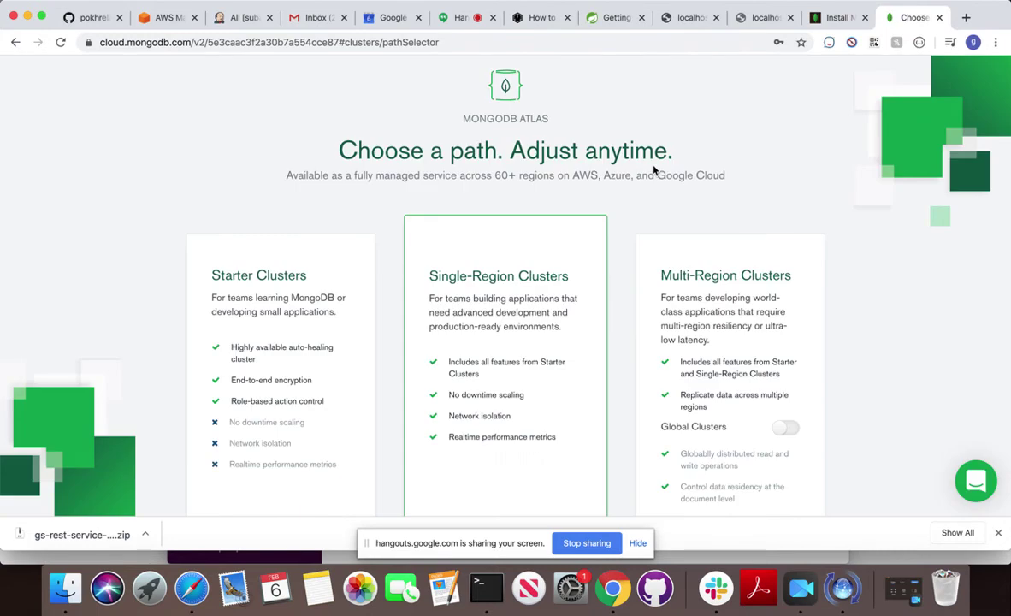
Check the Atlas Choose a path page and install docs, then return to the Hangouts call.
click(459, 18)
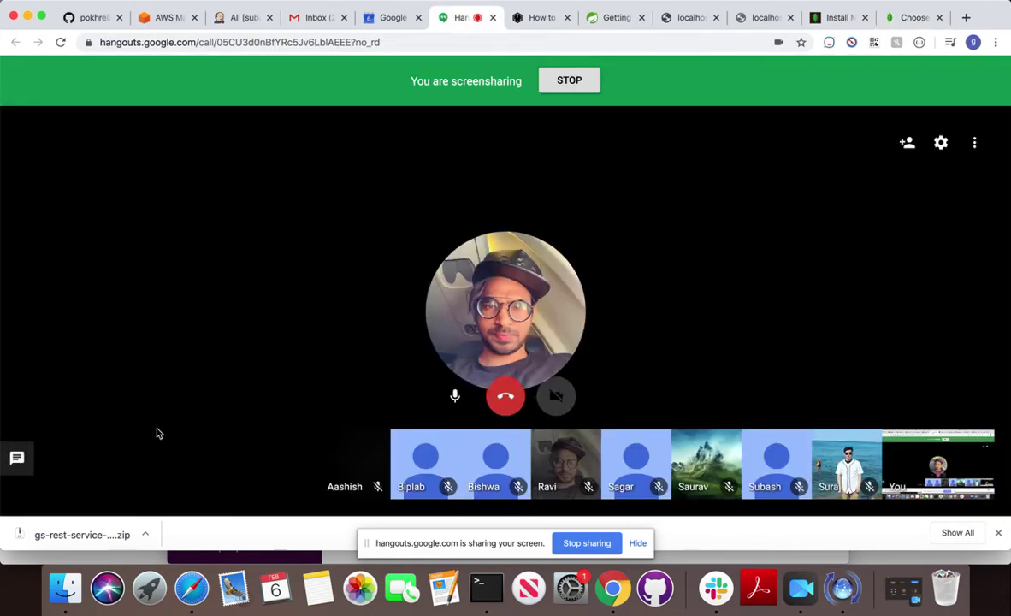
click(898, 19)
scroll(590, 261, up, 1)
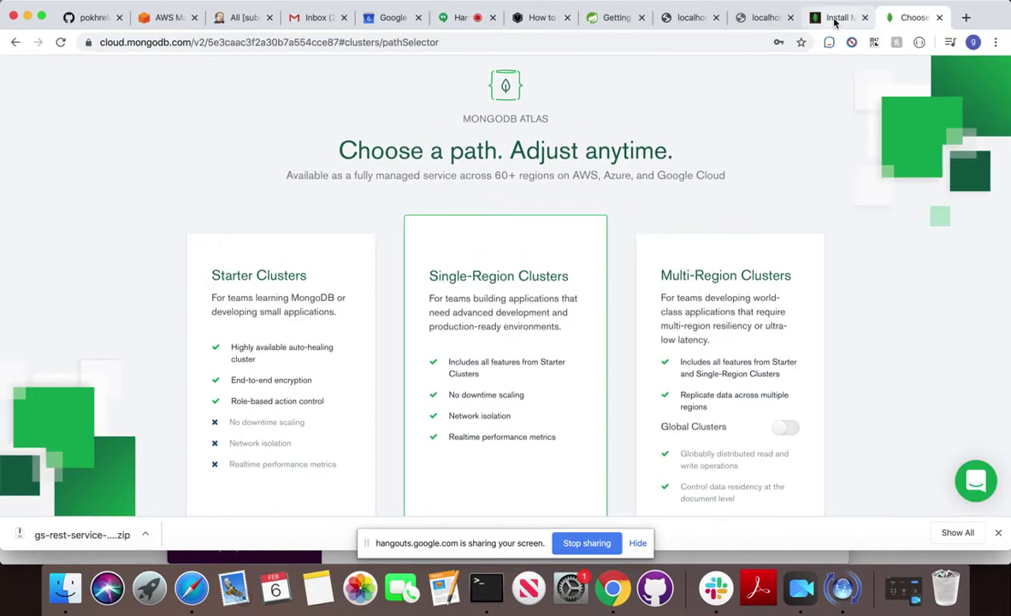
click(834, 17)
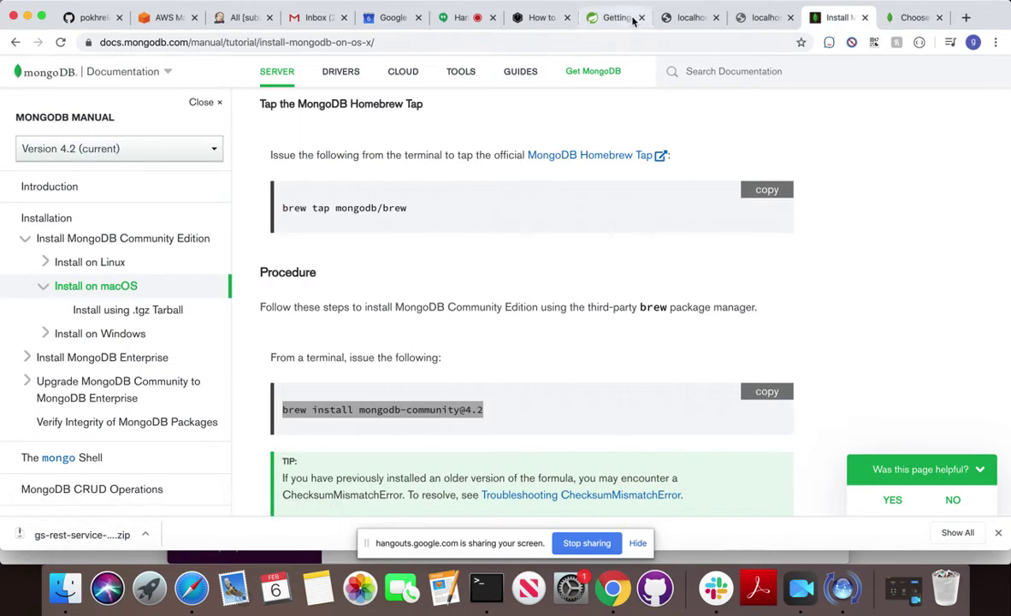
click(462, 18)
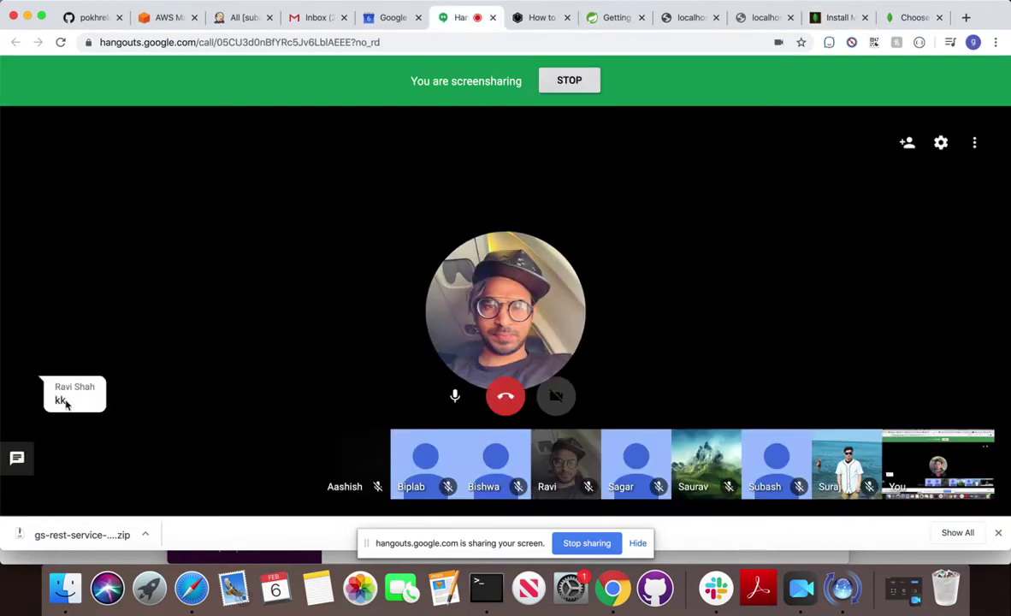
Open the call's group chat, show earlier messages, and send the reply 'yes'.
click(17, 458)
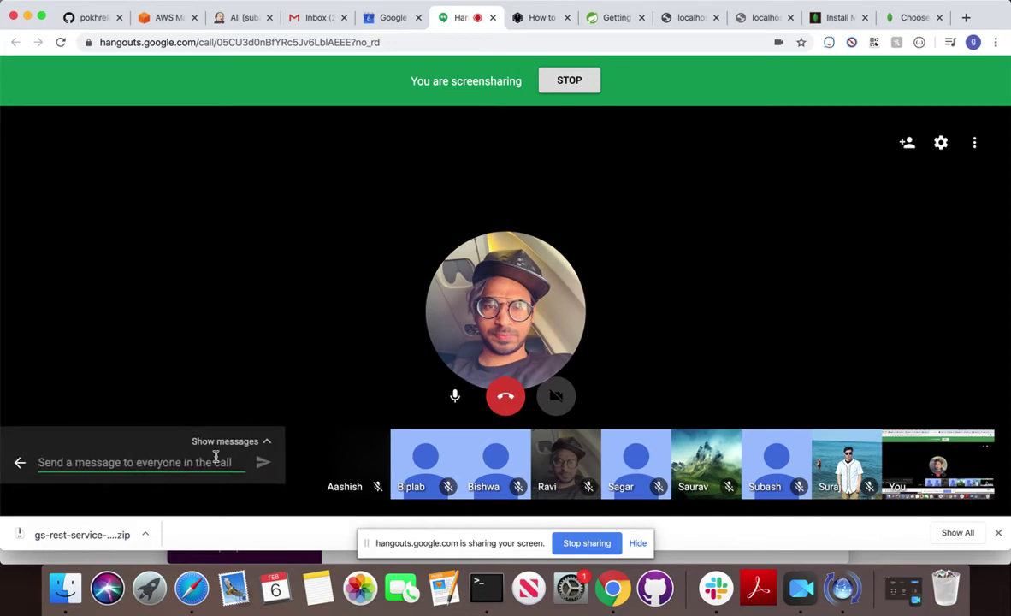
click(20, 462)
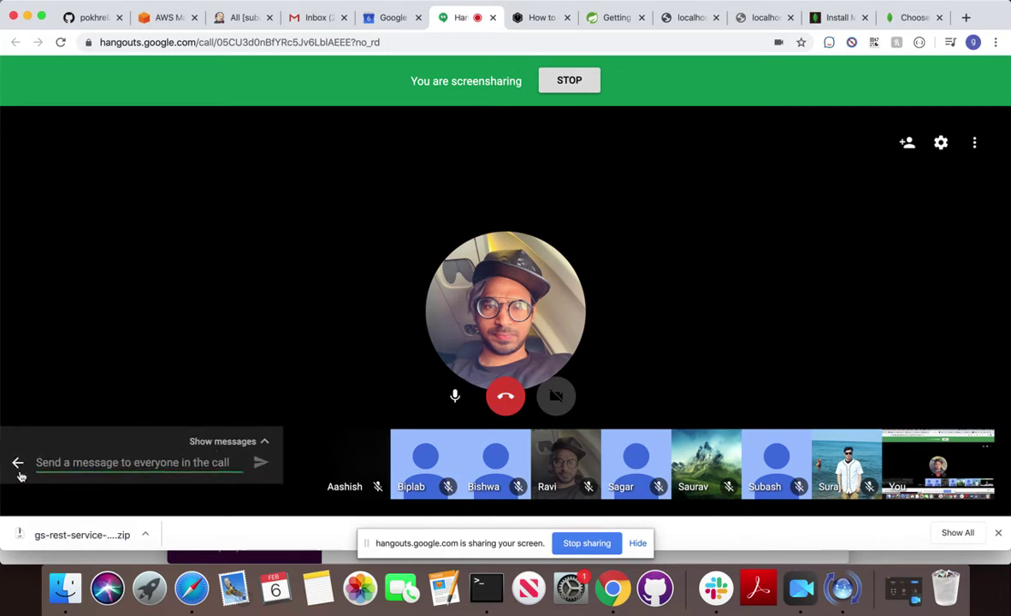
click(17, 458)
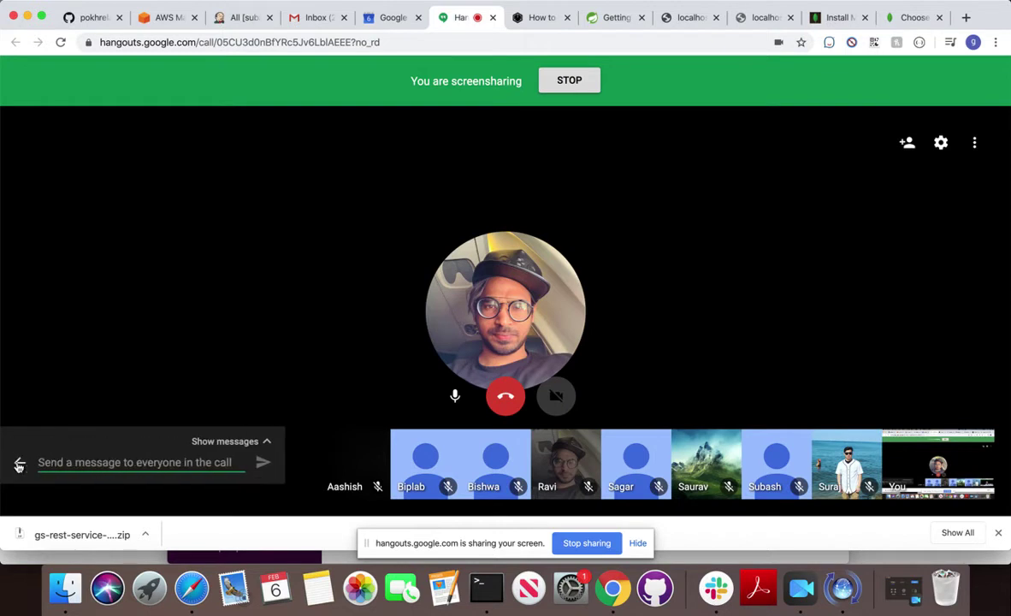
click(224, 442)
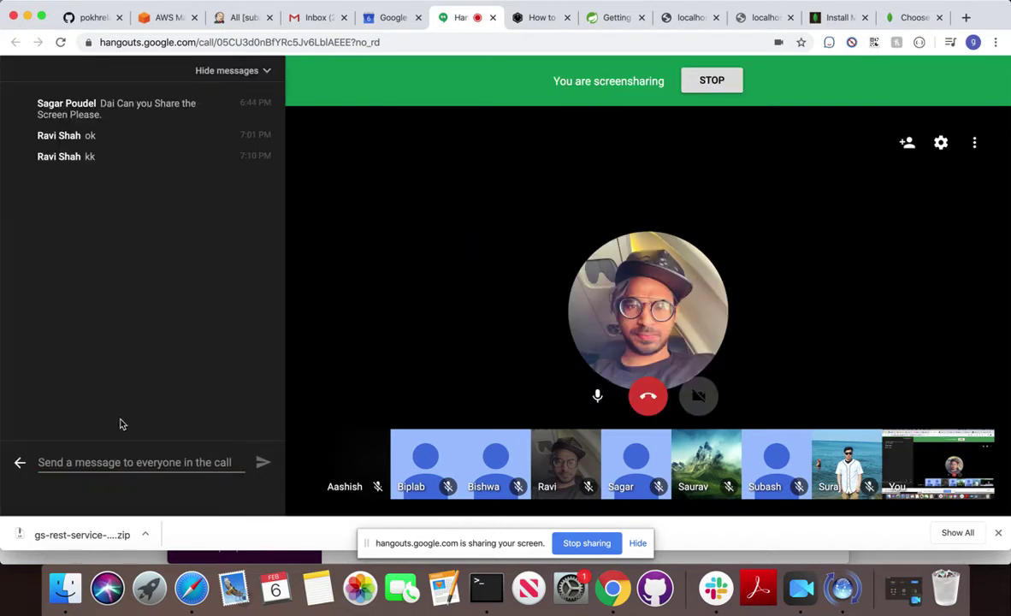
click(104, 463)
text(yes)
key(Return)
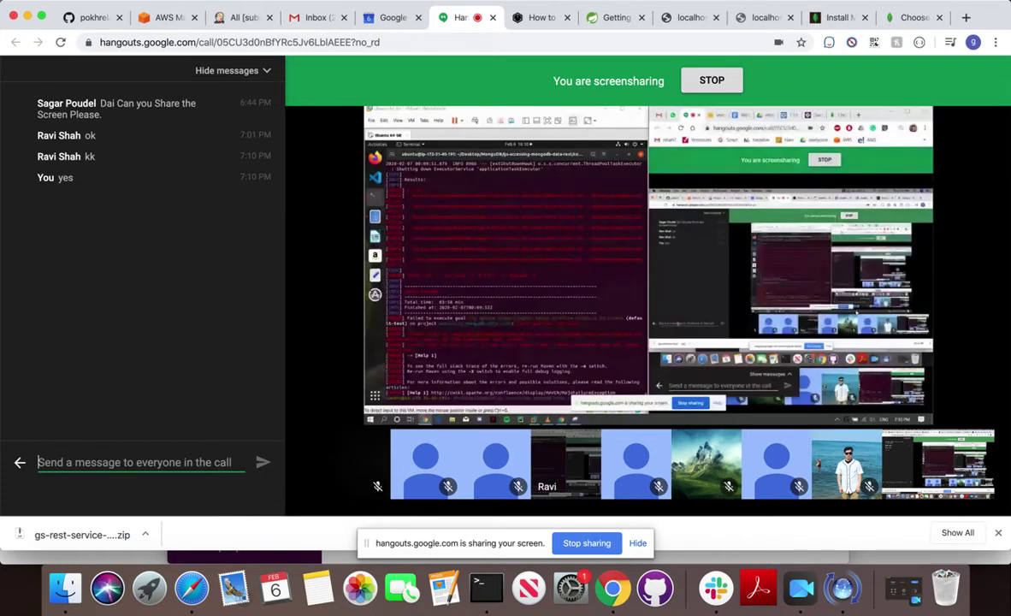
Hide the Hangouts chat message history to view the presenter's failed Maven build output.
mouse_move(900, 359)
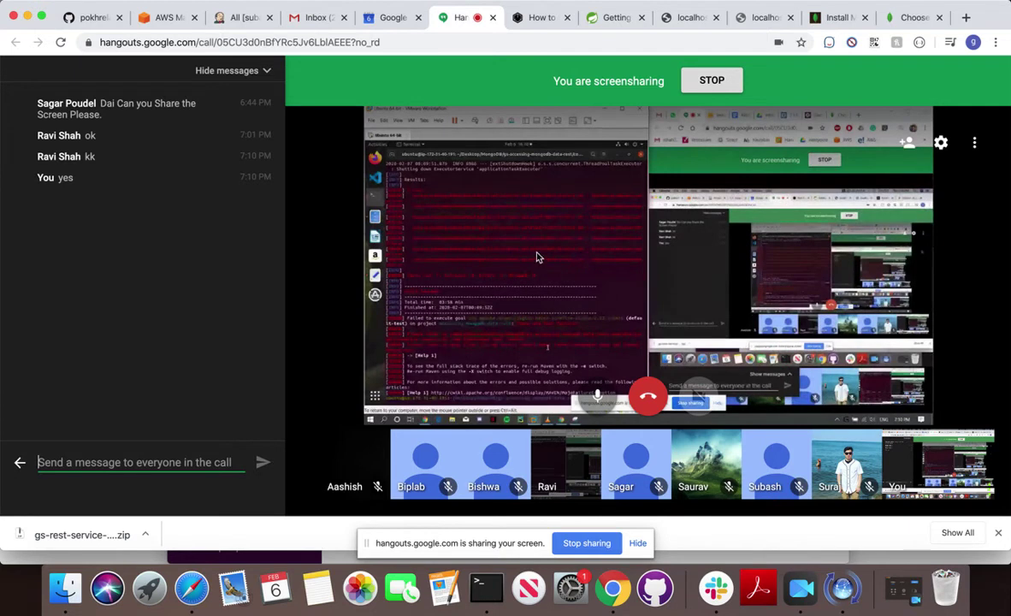
click(537, 256)
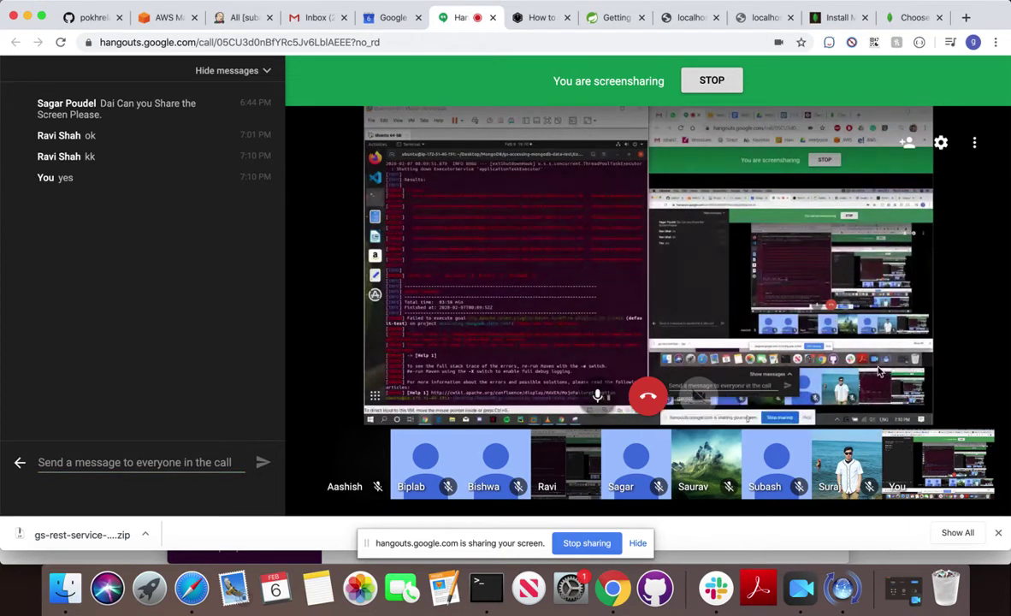
click(266, 73)
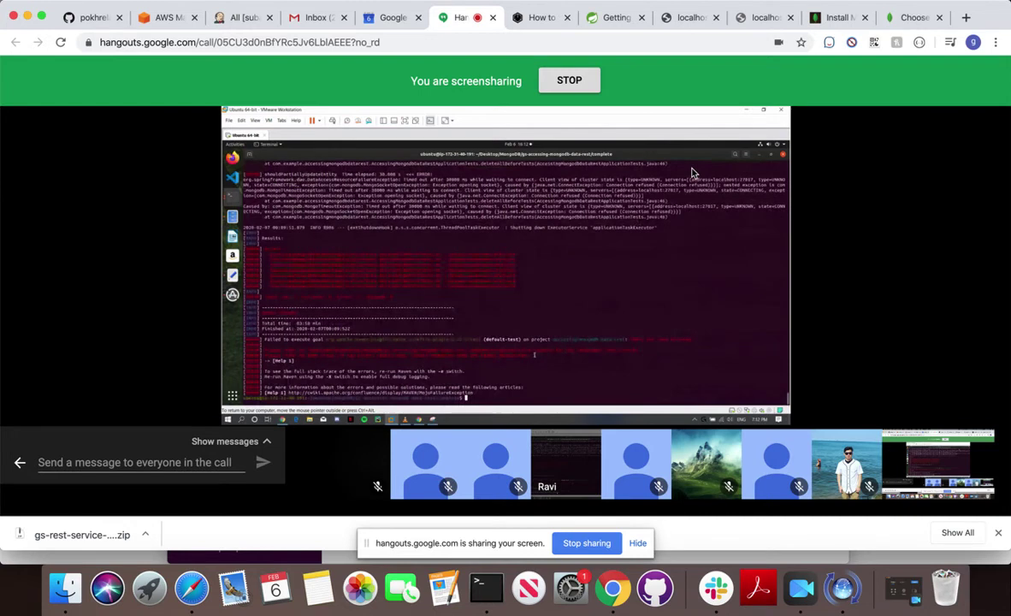
Create Cluster0 as a free starter cluster using defaults: AWS N. Virginia, M0 Sandbox tier.
click(908, 20)
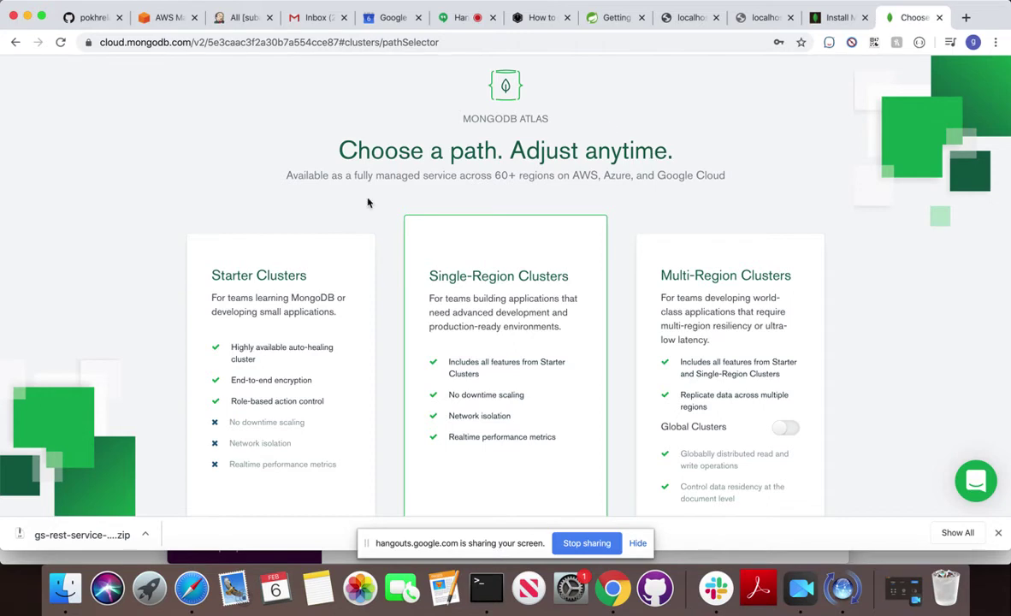
scroll(274, 326, down, 3)
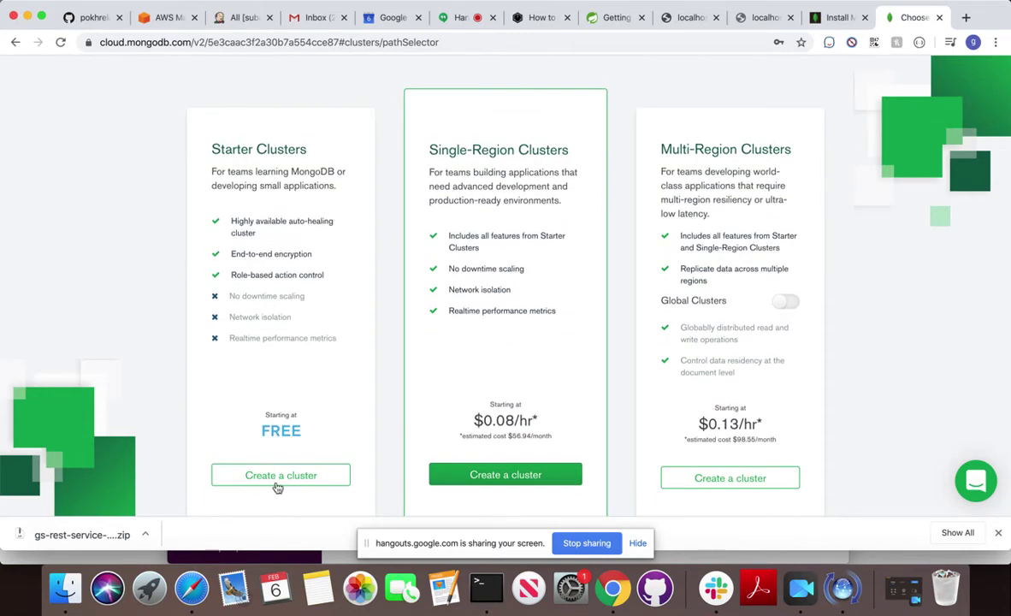
click(277, 480)
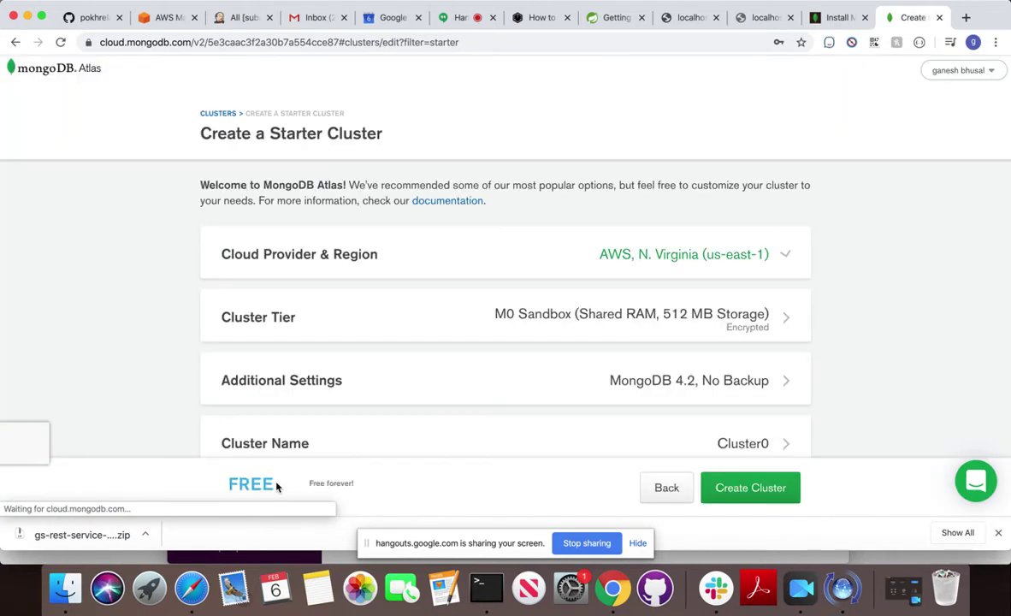
scroll(368, 352, down, 3)
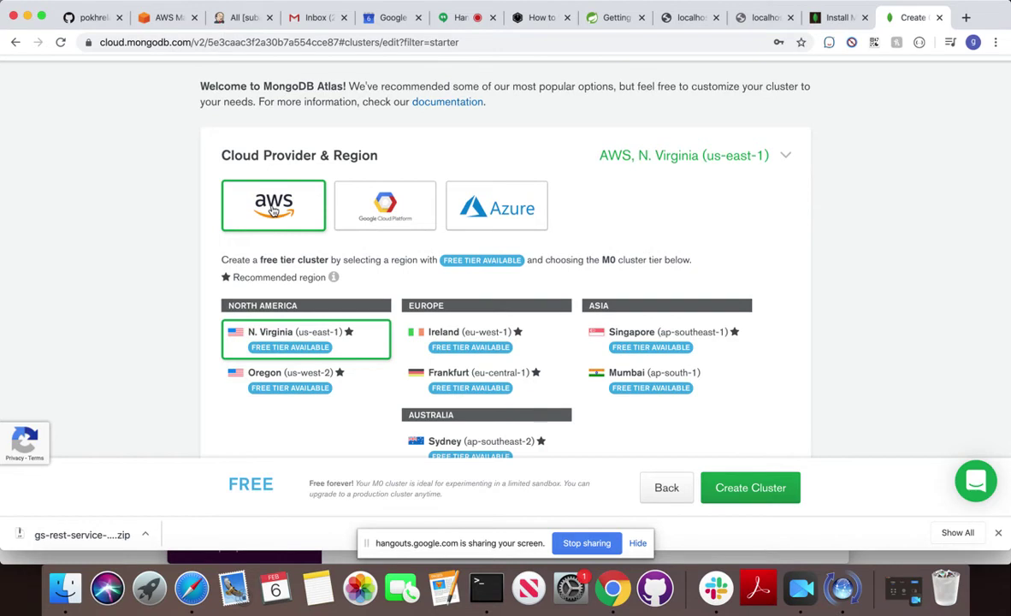
scroll(325, 299, down, 6)
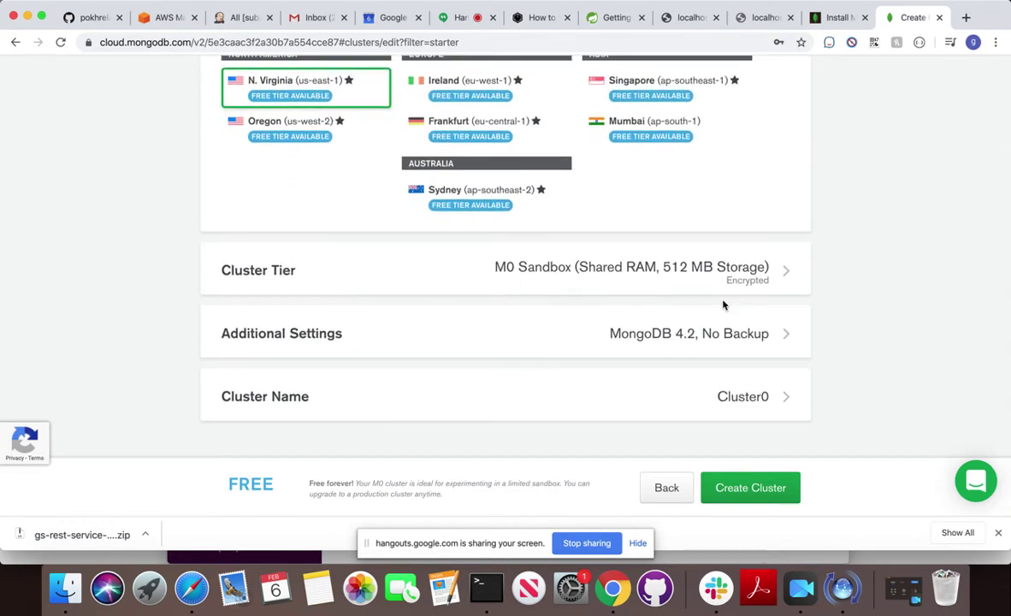
click(737, 488)
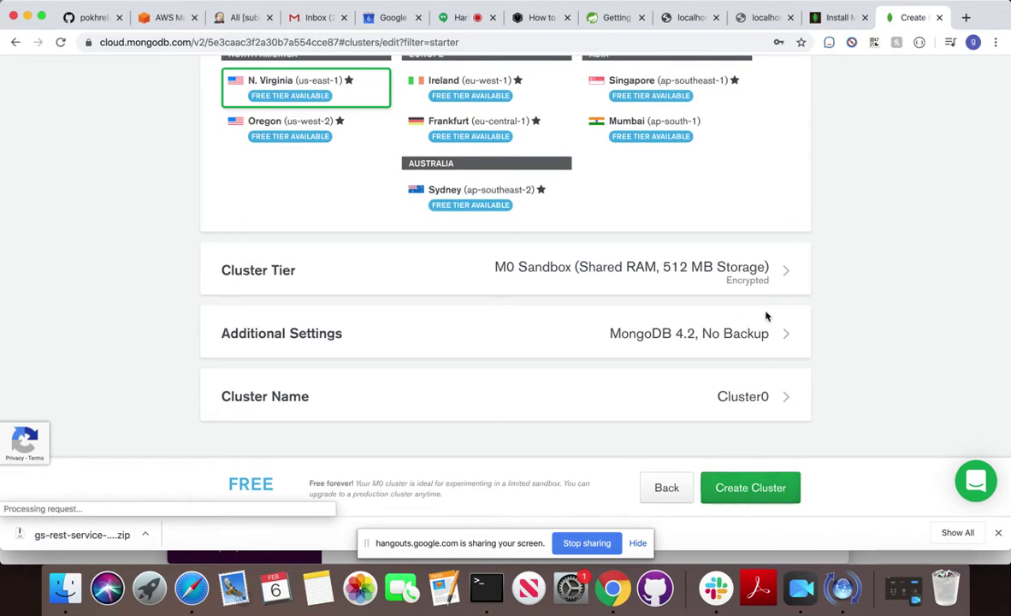
click(757, 278)
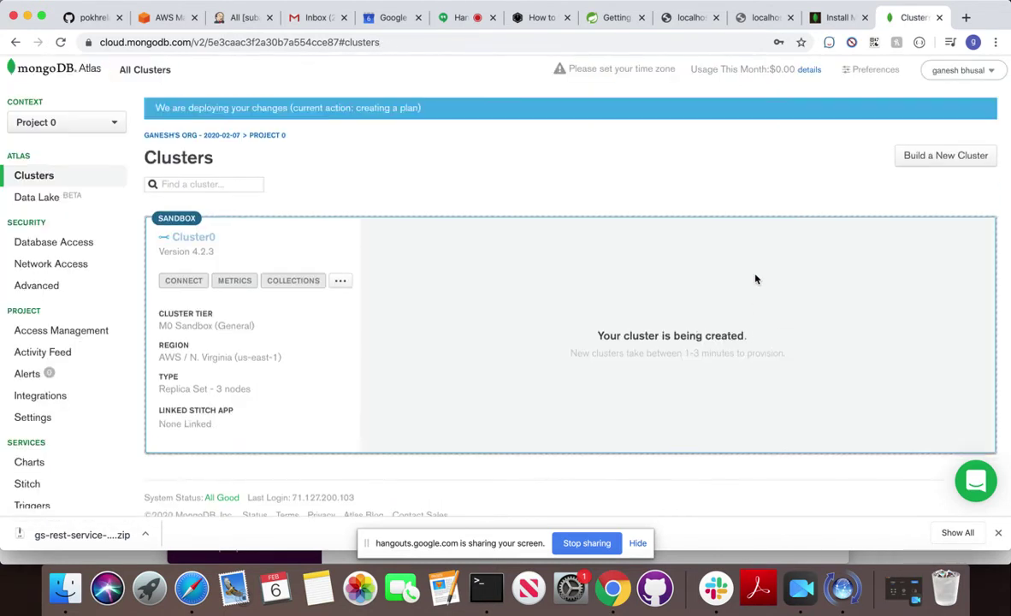
scroll(610, 340, down, 1)
scroll(610, 340, down, 2)
right_click(611, 343)
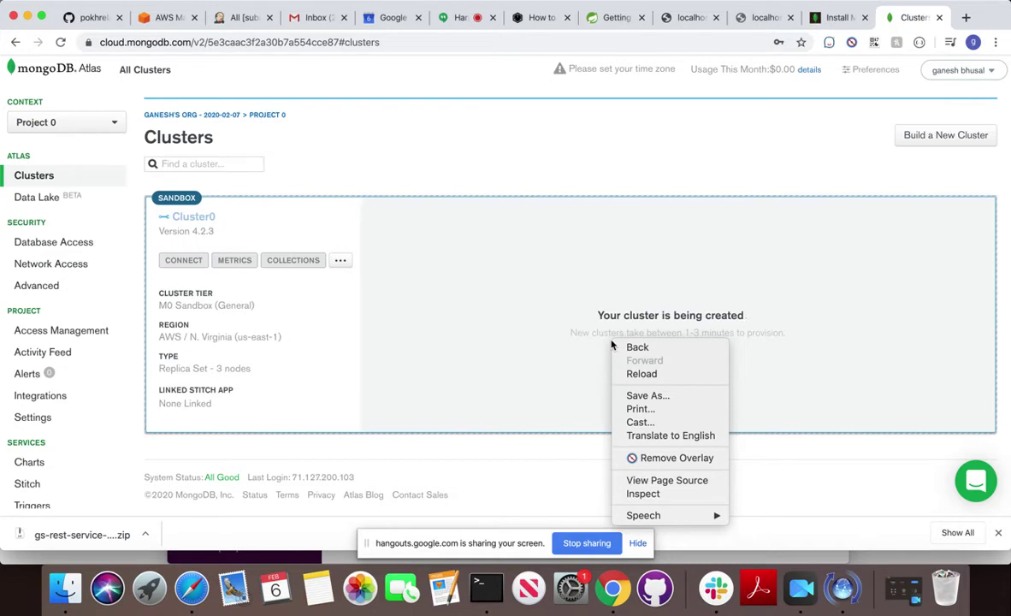
click(570, 142)
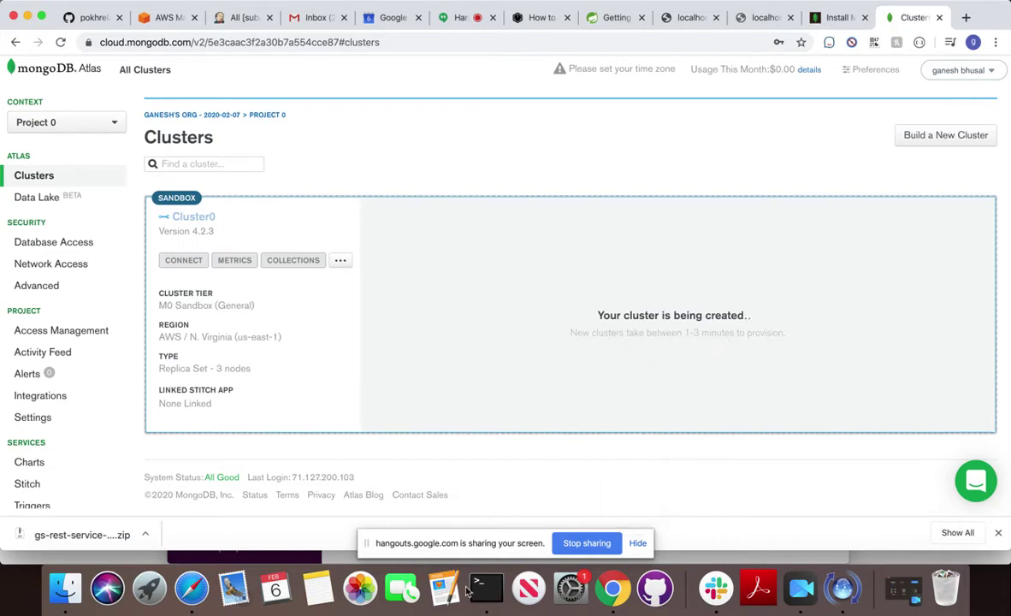
Rerun 'brew install gcc' in Terminal and check that gcc and its dependencies are installing.
click(481, 587)
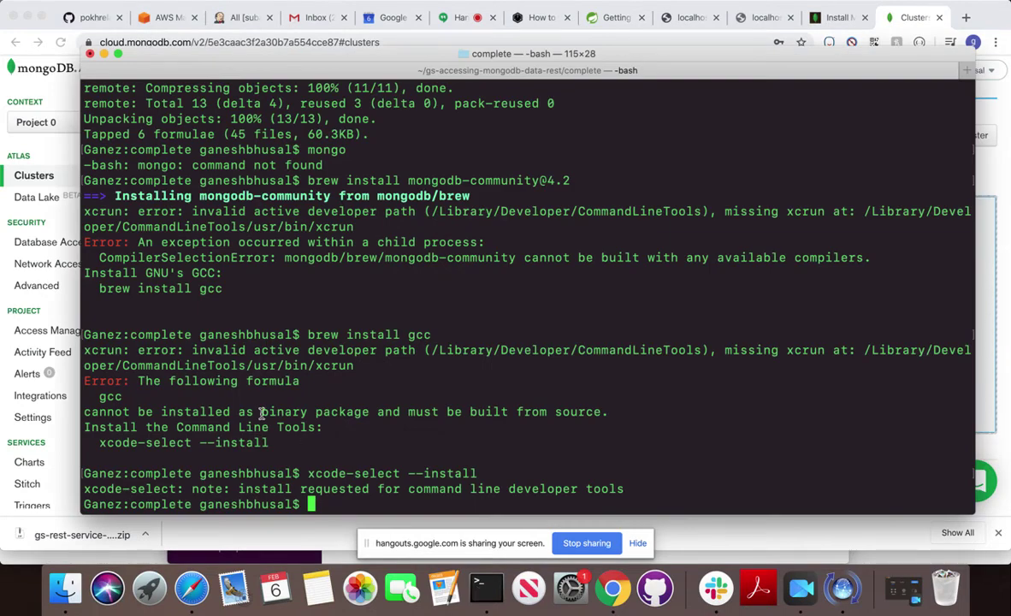
key(Up)
key(Up)
key(Return)
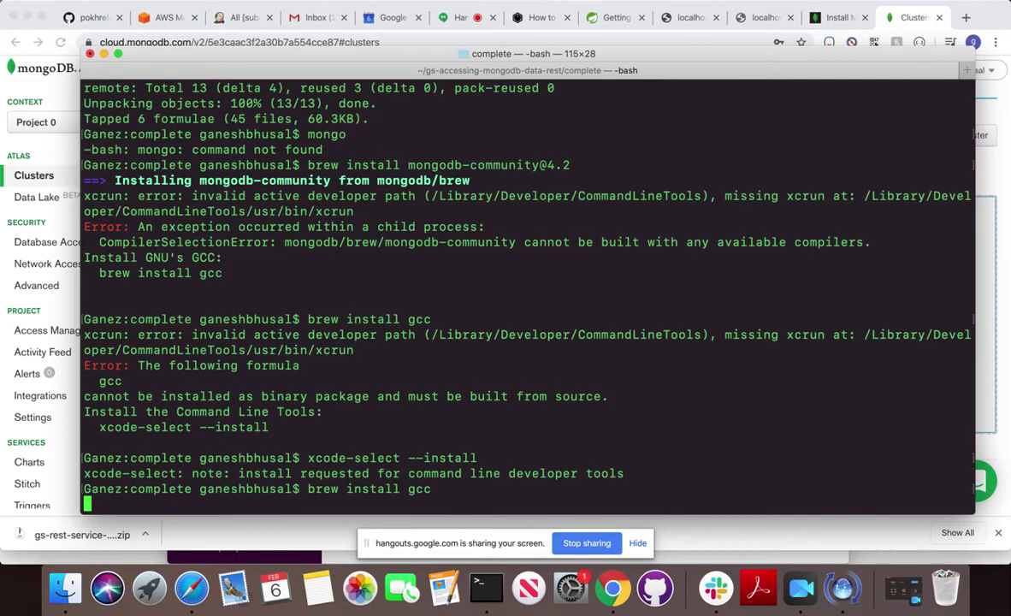
key(super+Tab)
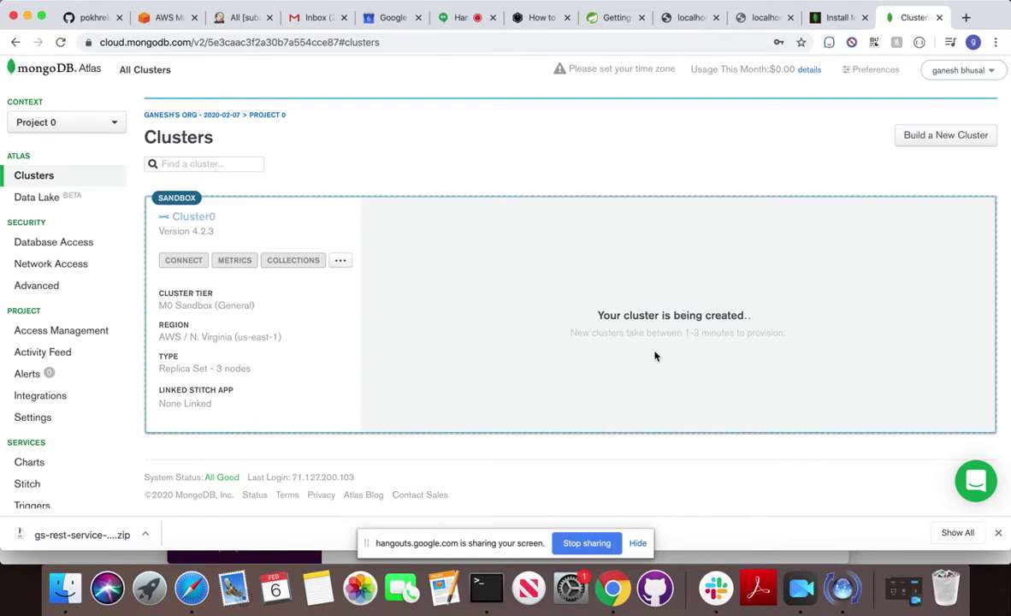
click(484, 588)
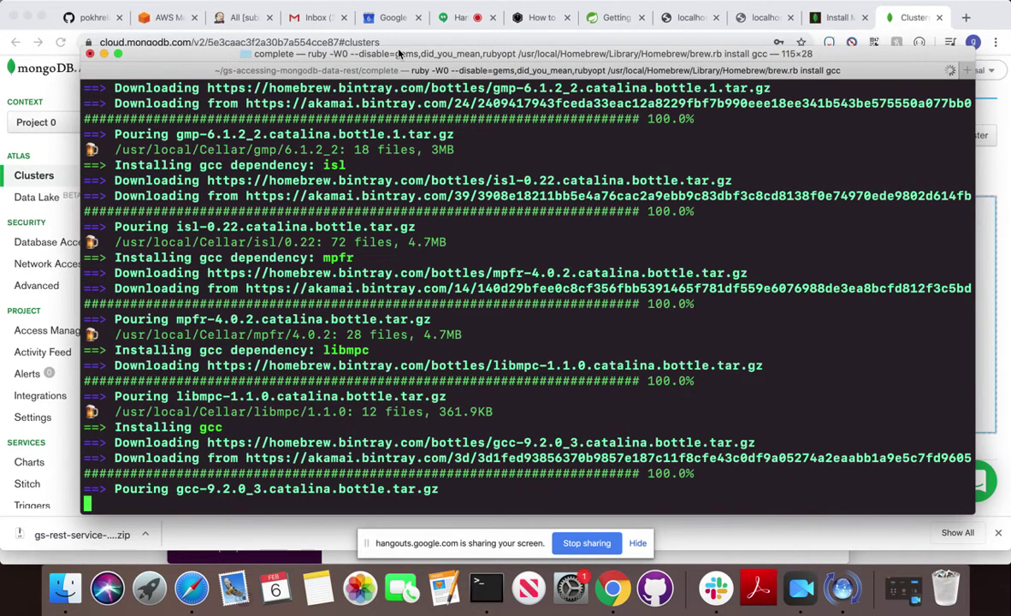
Reload the Atlas Clusters page, open Cluster0's connect dialog, and add the current IP address.
click(847, 19)
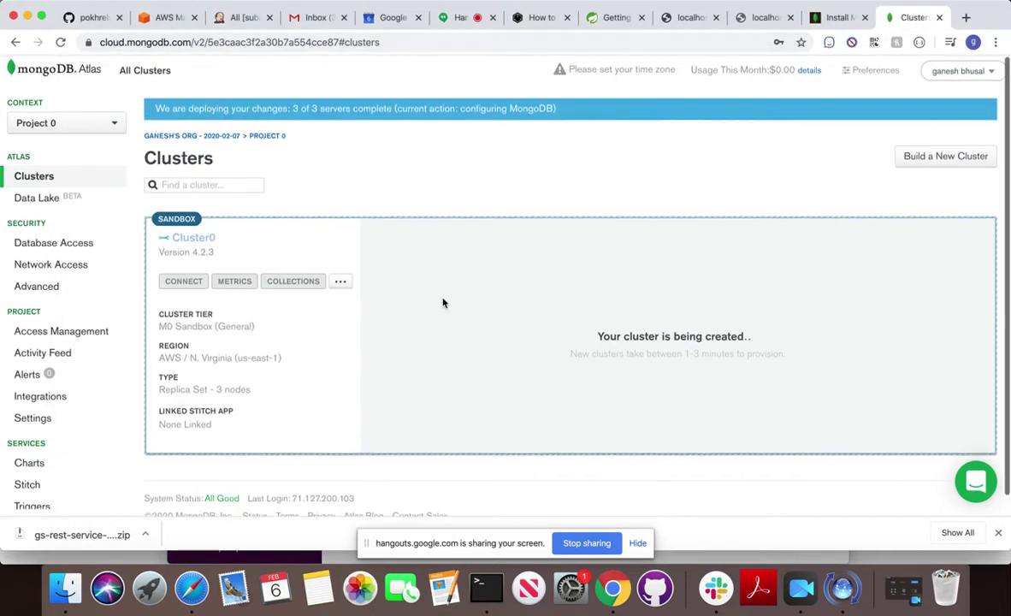
click(60, 41)
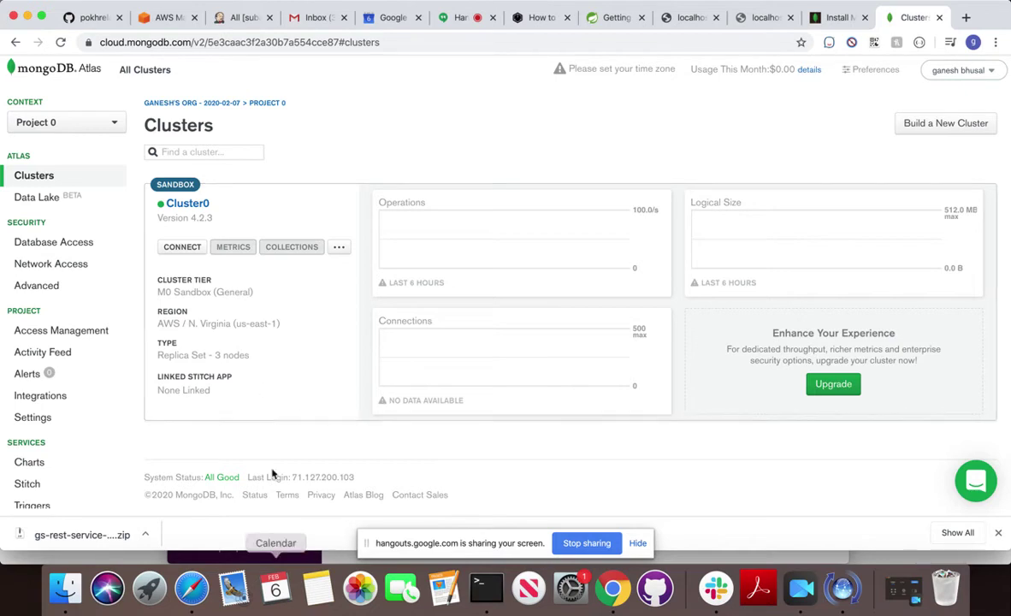
click(181, 248)
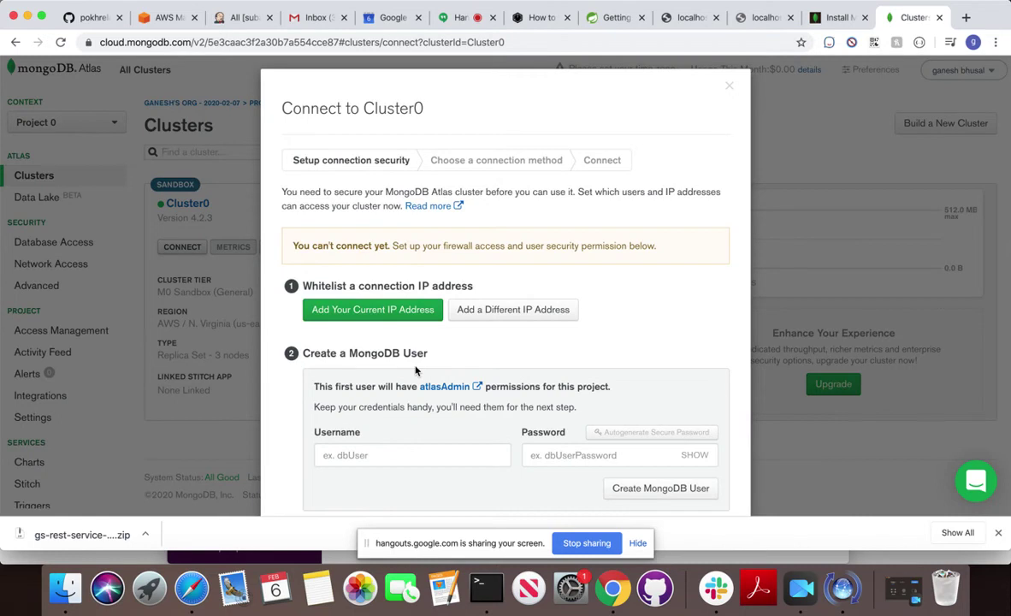
scroll(416, 369, down, 3)
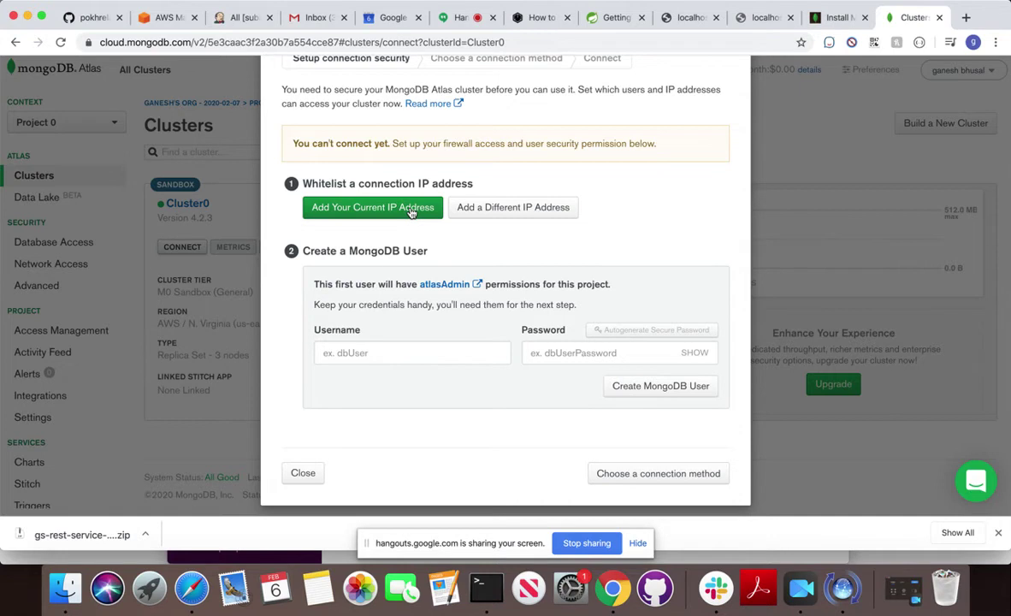
click(411, 211)
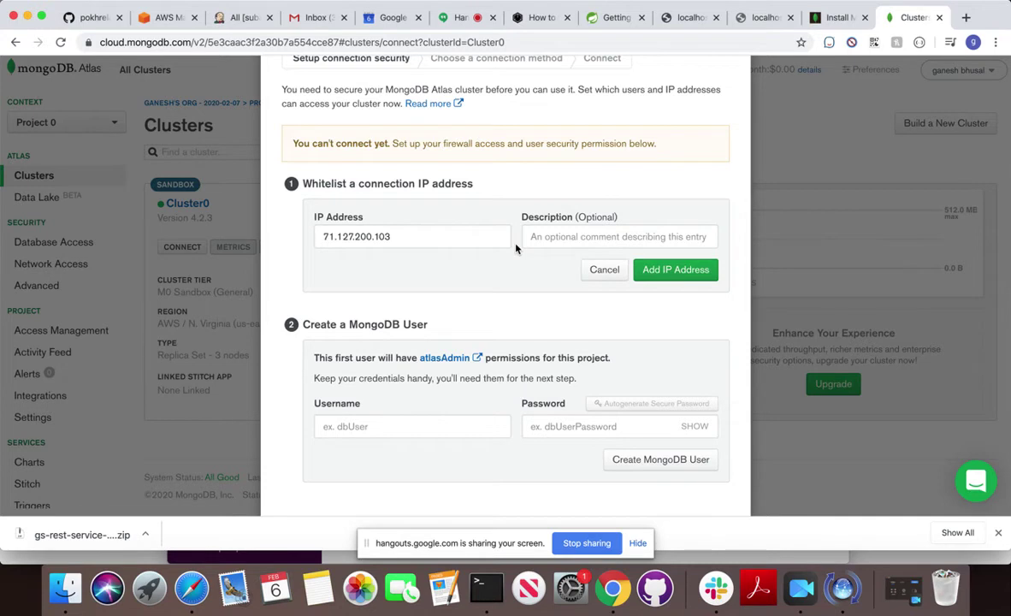
Replace the prefilled IP address in the whitelist entry with 0.0.0.0/0.
scroll(515, 248, down, 2)
scroll(516, 248, up, 3)
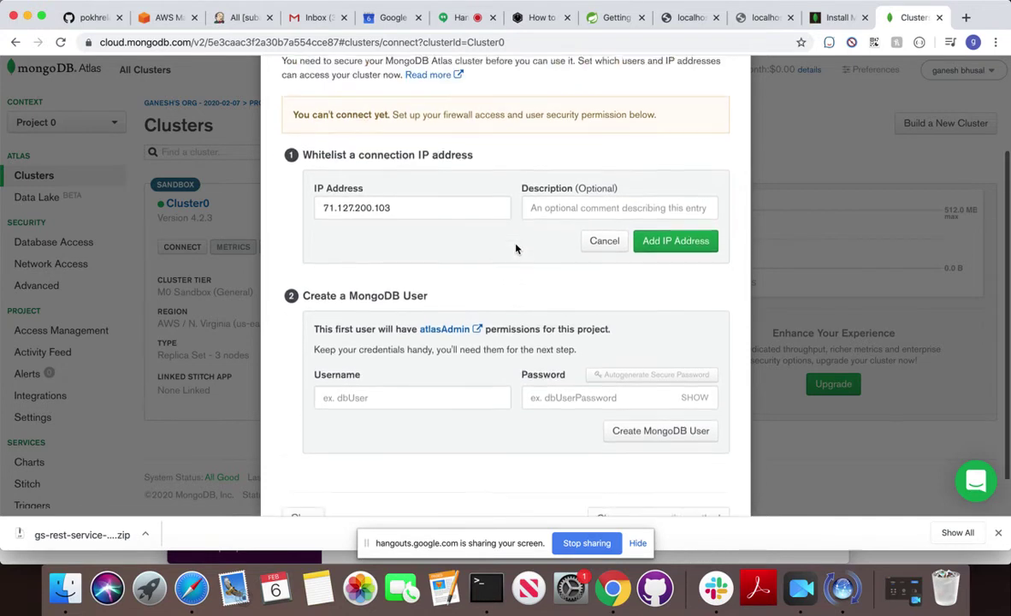
drag(458, 292, 278, 264)
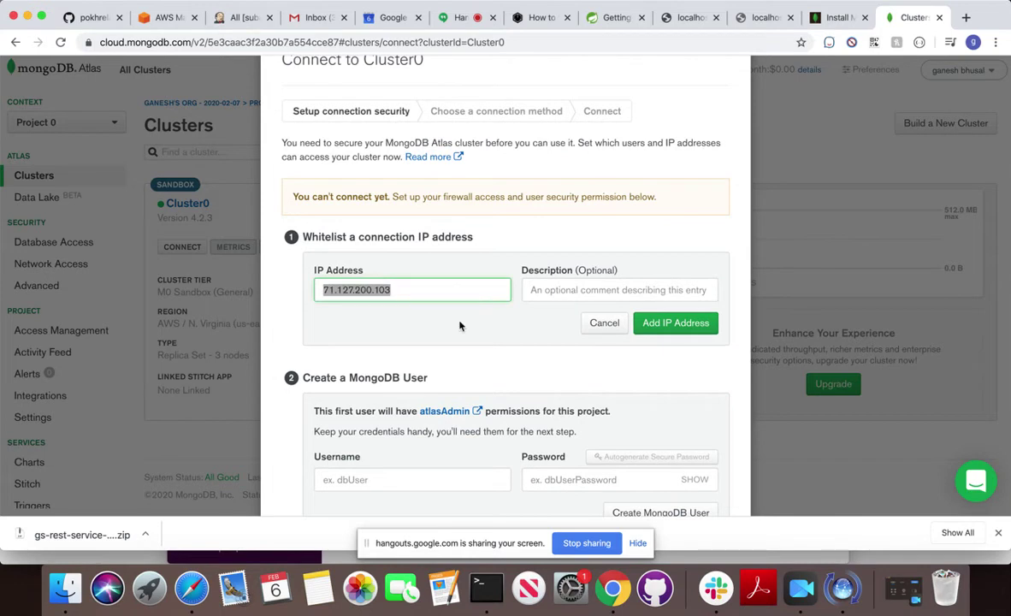
scroll(459, 325, down, 2)
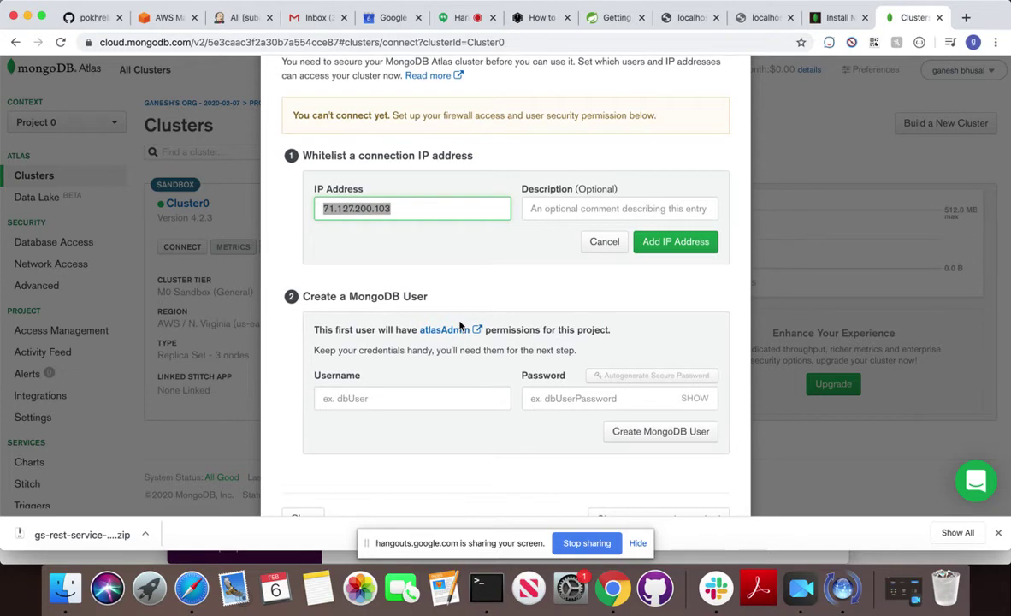
scroll(458, 325, up, 2)
scroll(459, 325, up, 1)
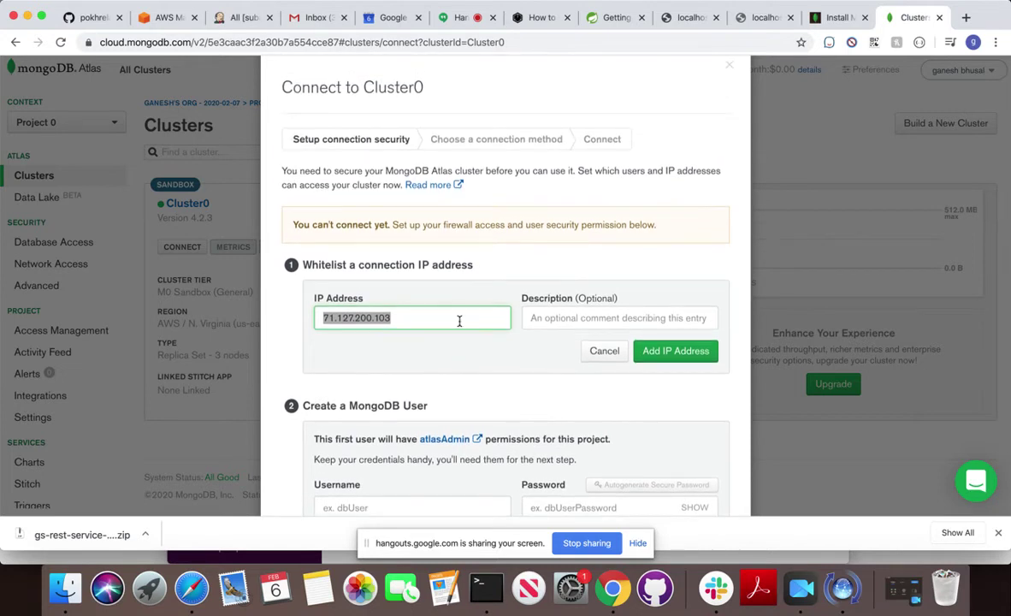
key(BackSpace)
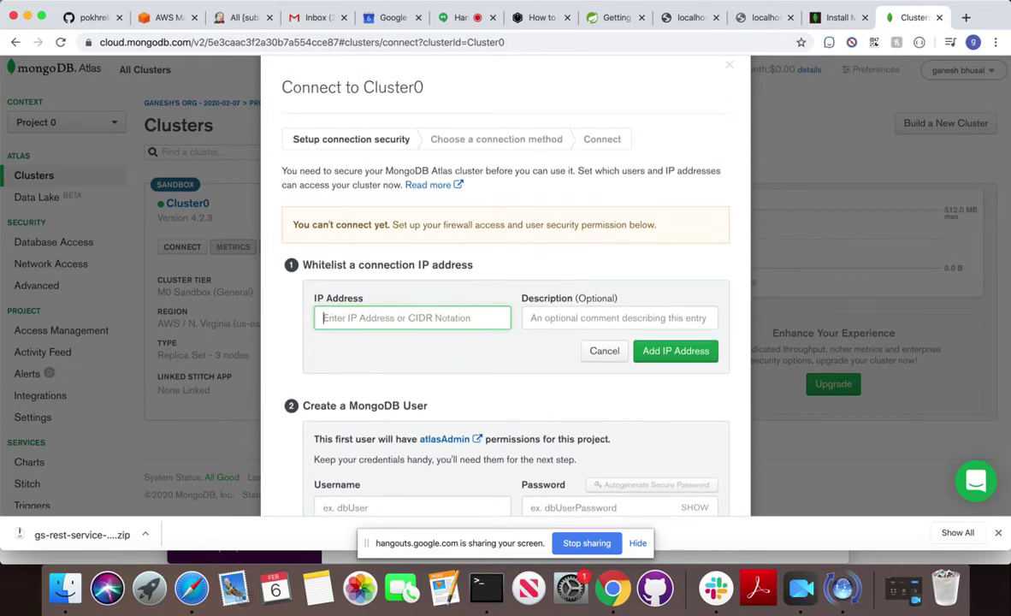
text(0.0.0.0)
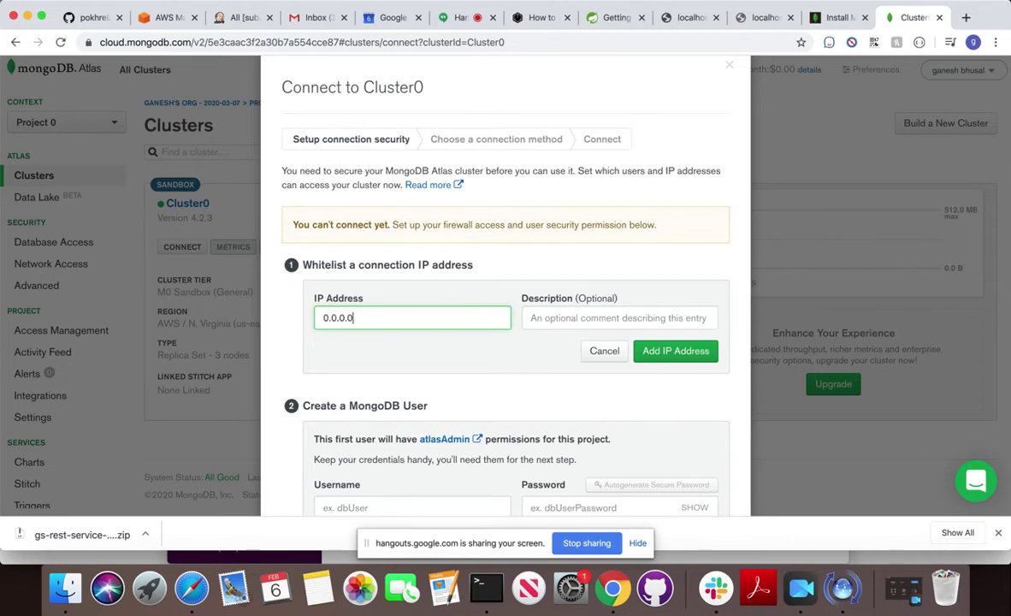
text(/0)
scroll(402, 401, down, 3)
click(402, 402)
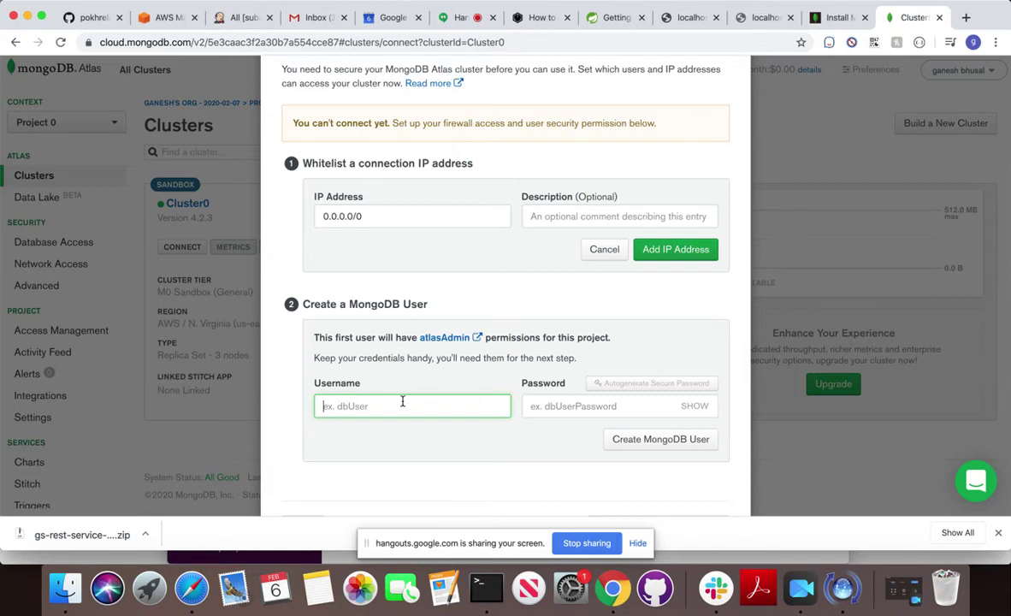
Create database user admin with a password, skip saving it in Chrome, and add the 0.0.0.0/0 entry.
text(admin)
click(564, 409)
text(admin)
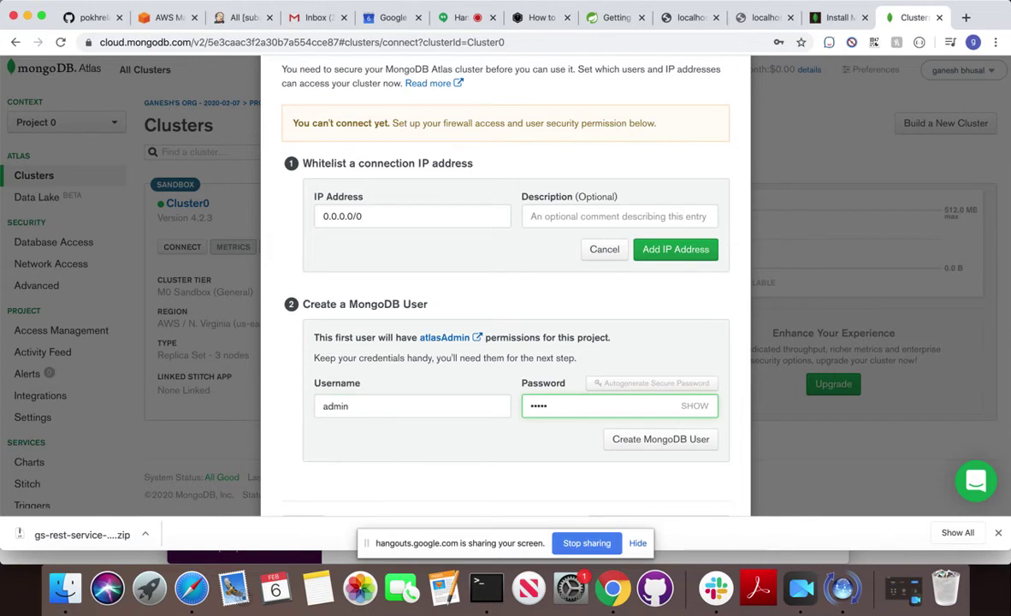
click(668, 440)
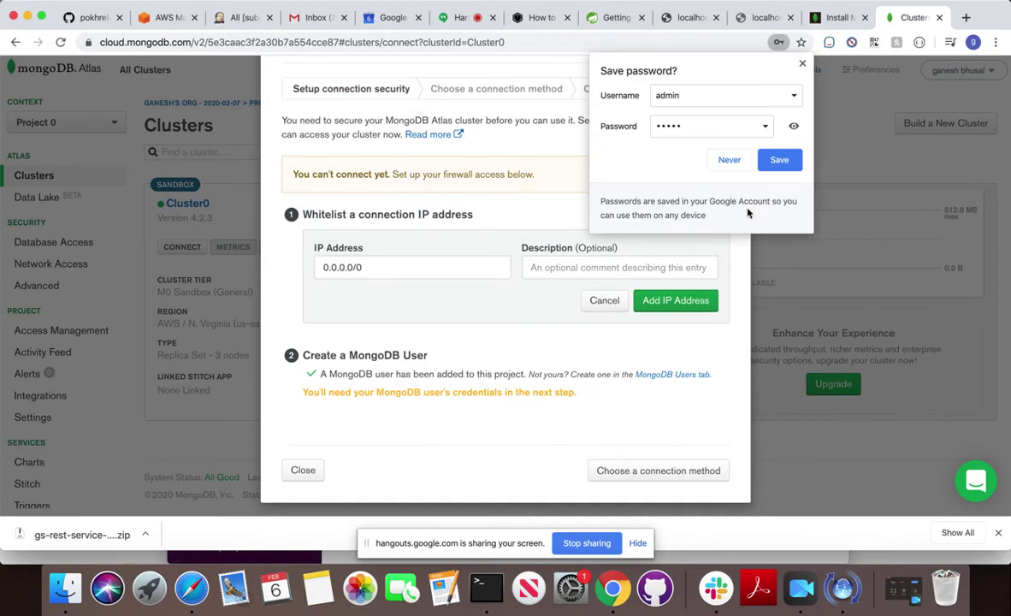
click(729, 160)
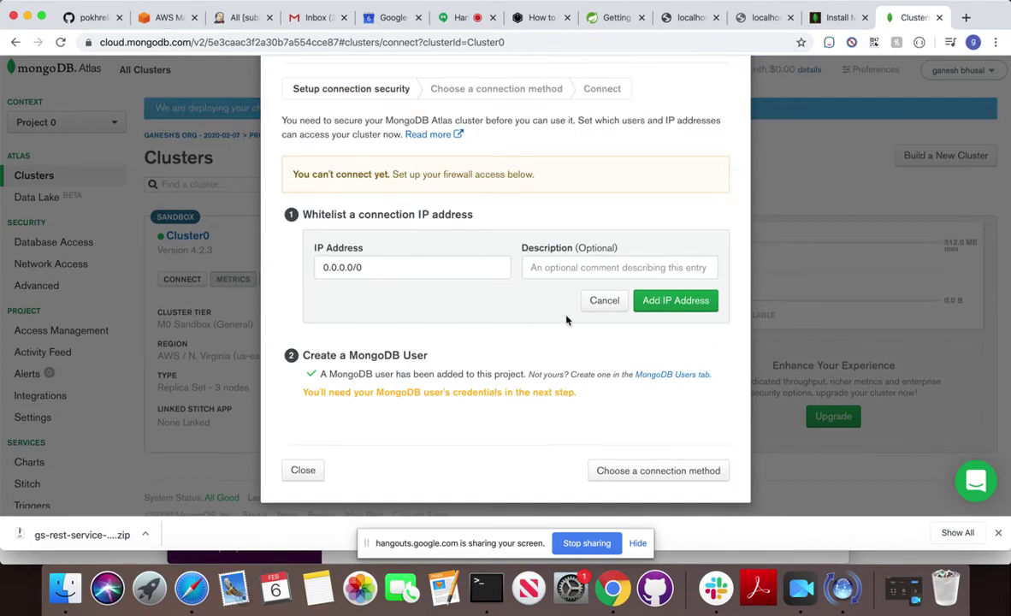
click(660, 300)
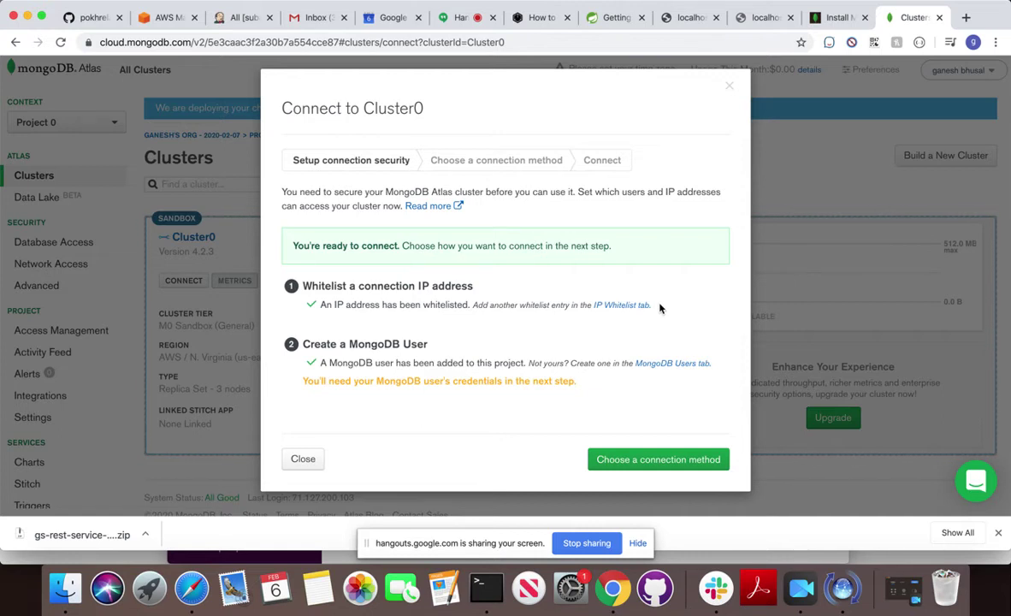
Choose Connect Your Application for Cluster0 and copy its connection string to the clipboard.
click(630, 466)
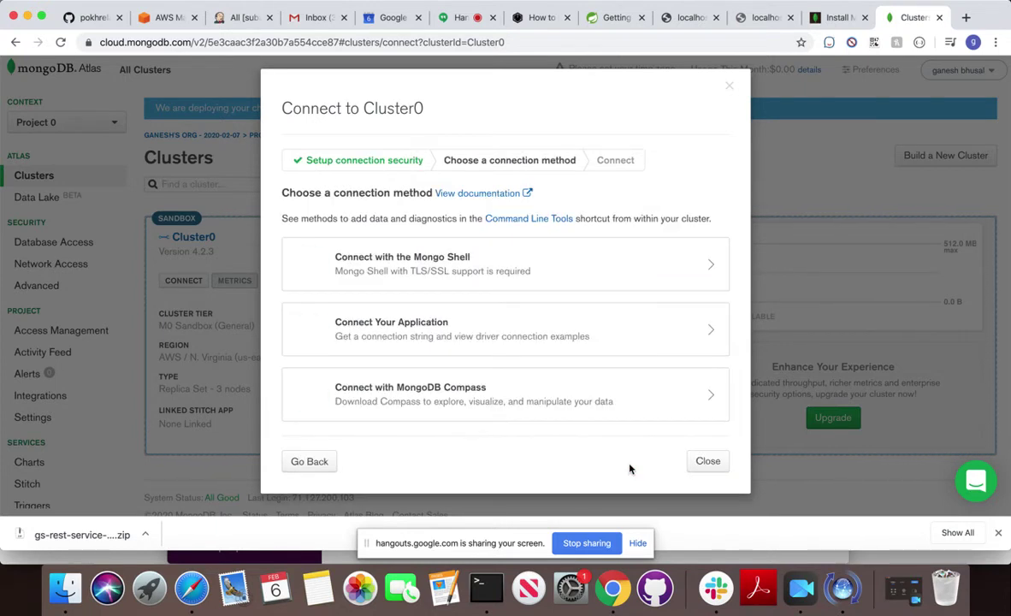
click(529, 338)
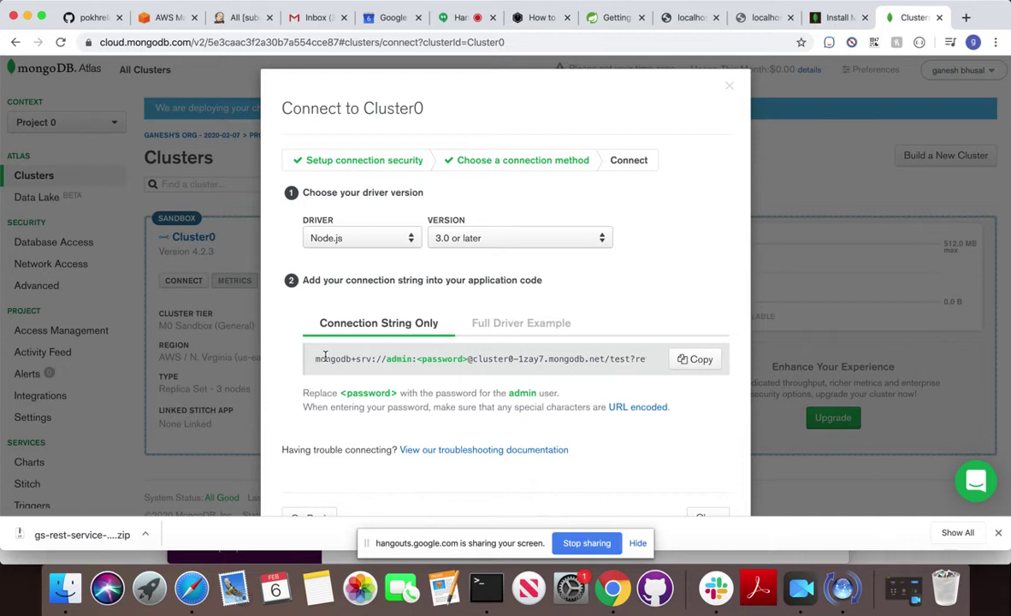
drag(315, 359, 704, 354)
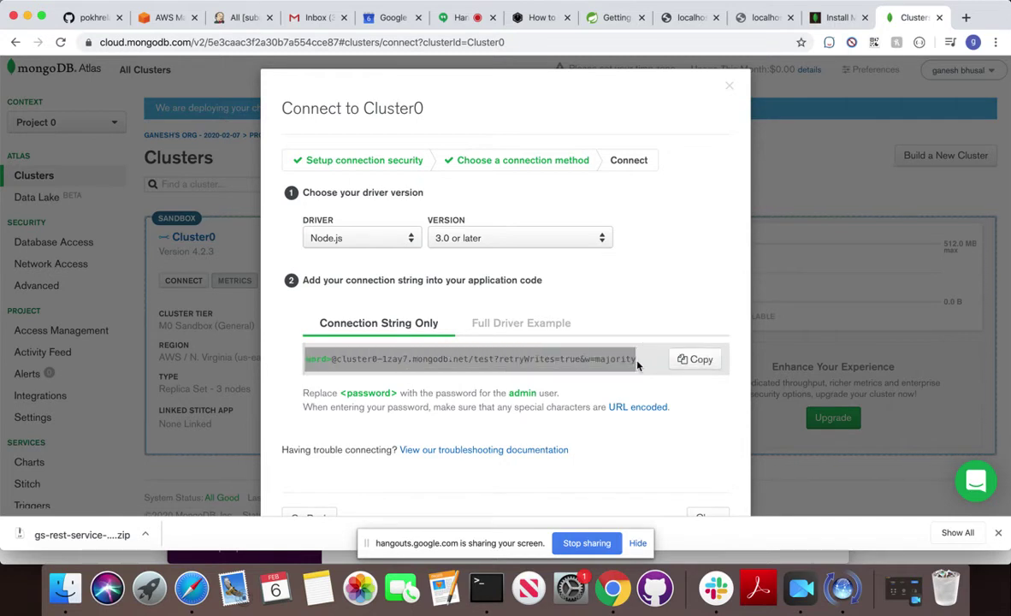
click(685, 363)
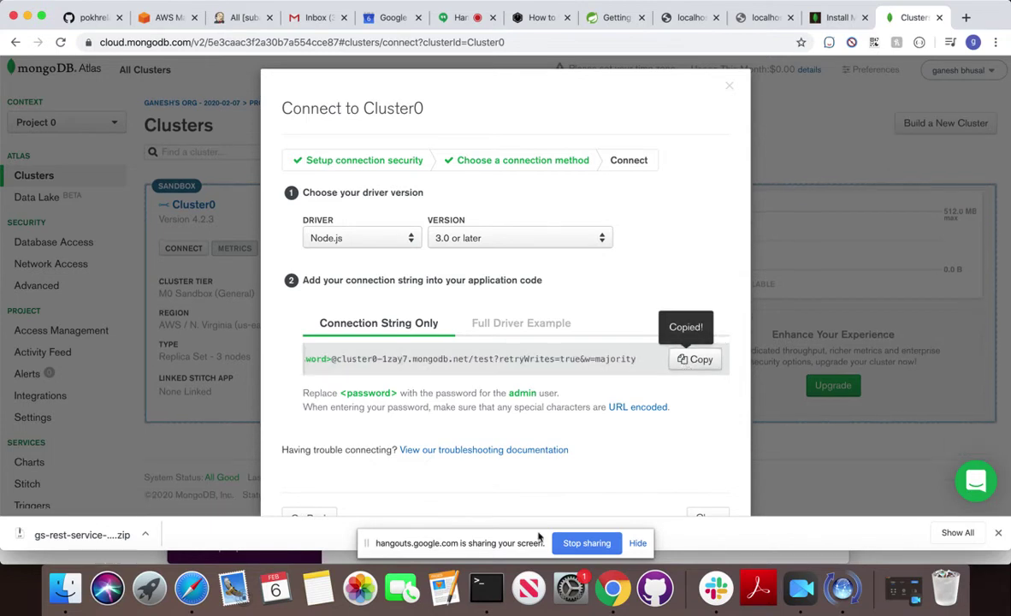
Back in Terminal, move up to gs-accessing-mongodb-data-rest and into its initial folder, listing each.
click(483, 589)
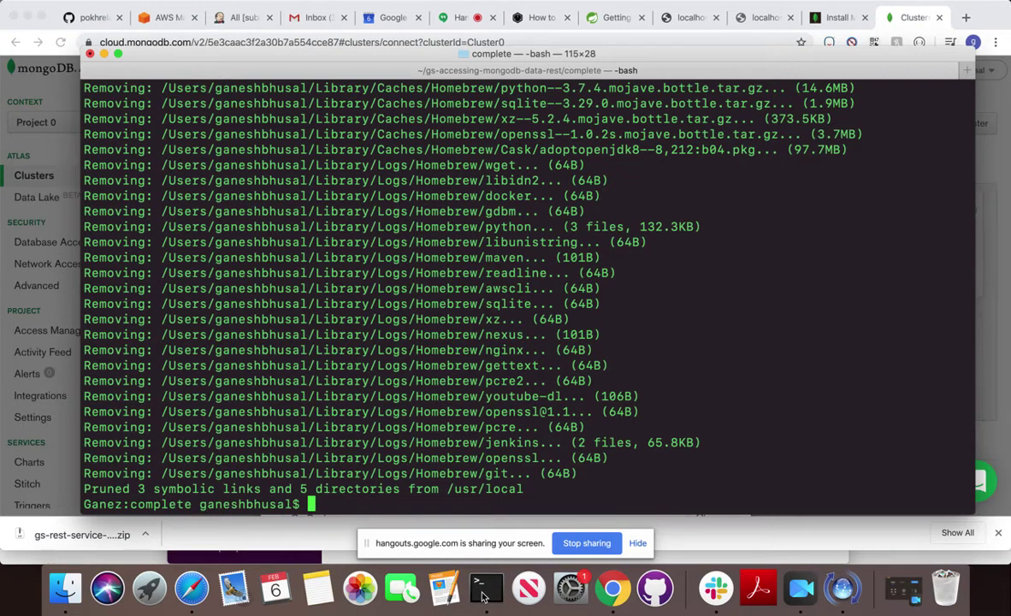
text(cd ..)
key(Return)
text(ls -al)
key(Return)
text(cds)
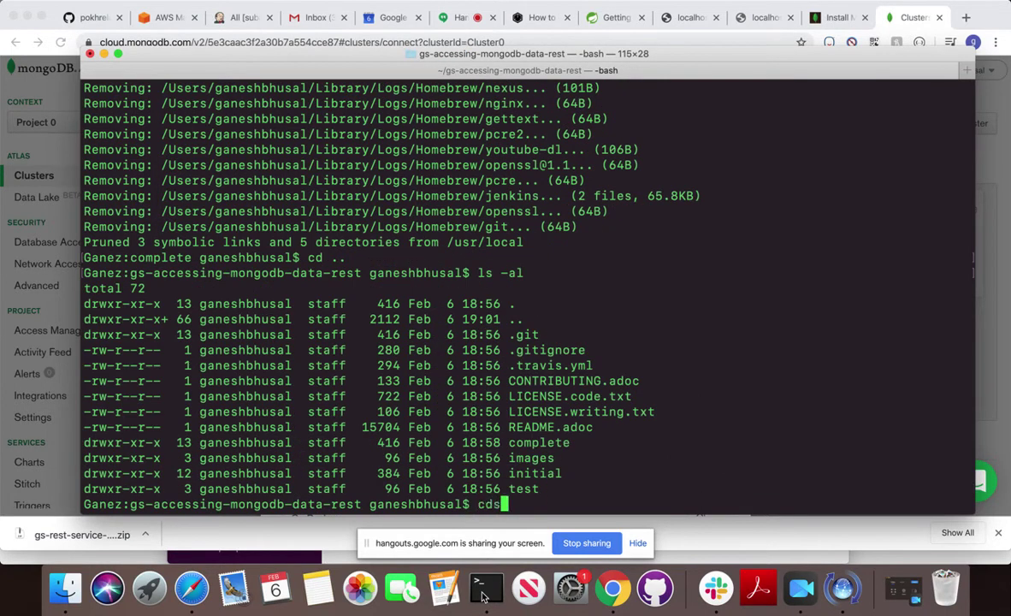
key(BackSpace)
text(init)
key(Tab)
key(Return)
text(ls -al)
key(Return)
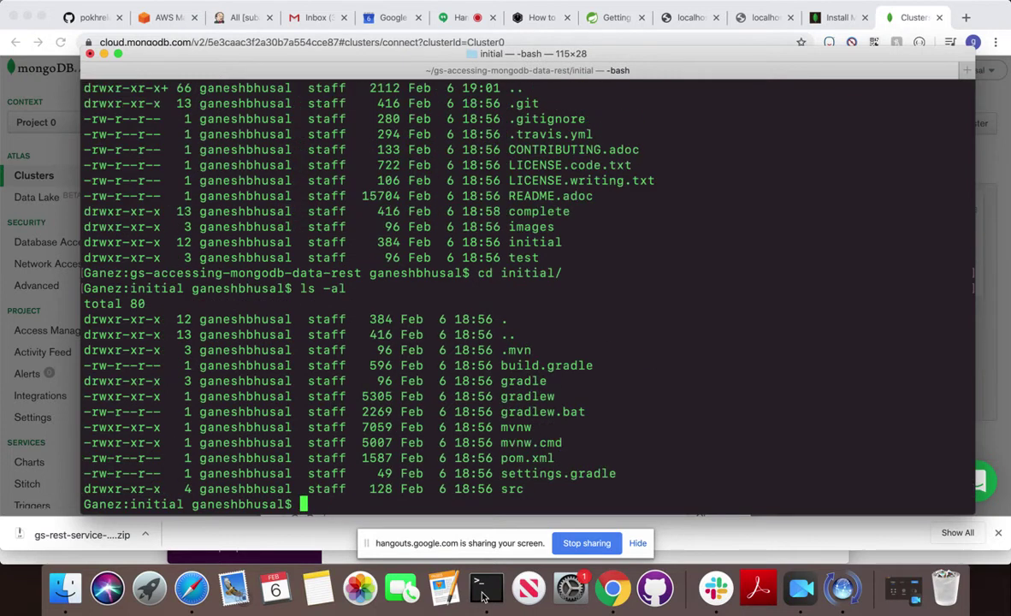
Descend through src and main into resources, listing each folder to find application.properties.
text(cd src)
key(Return)
text(ls -al)
key(Return)
text(cd main)
key(Return)
text(ls -al)
key(Return)
text(cd r)
key(Tab)
key(Return)
text(ls -al)
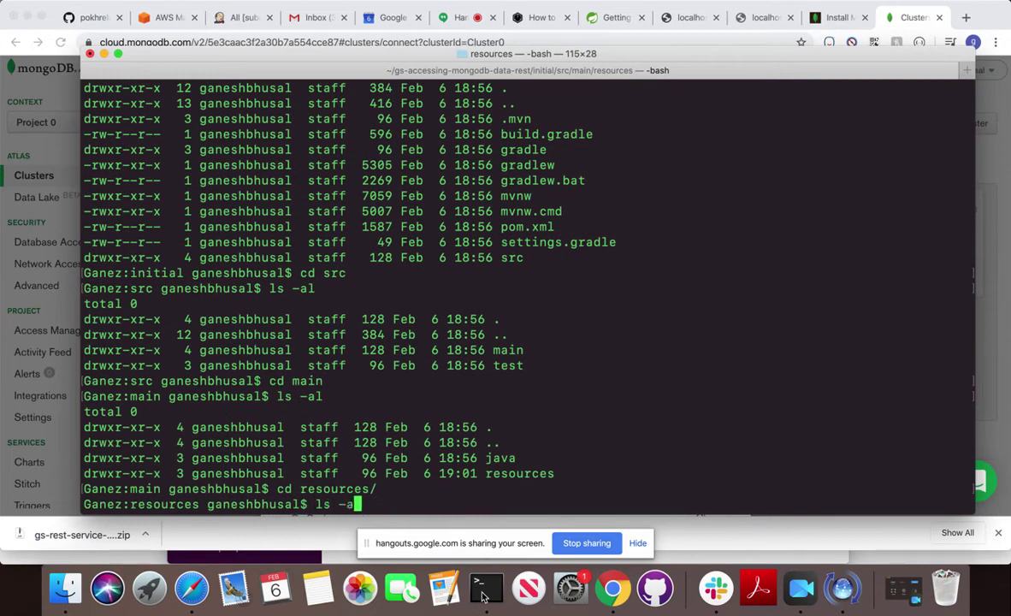
key(Return)
text(vi )
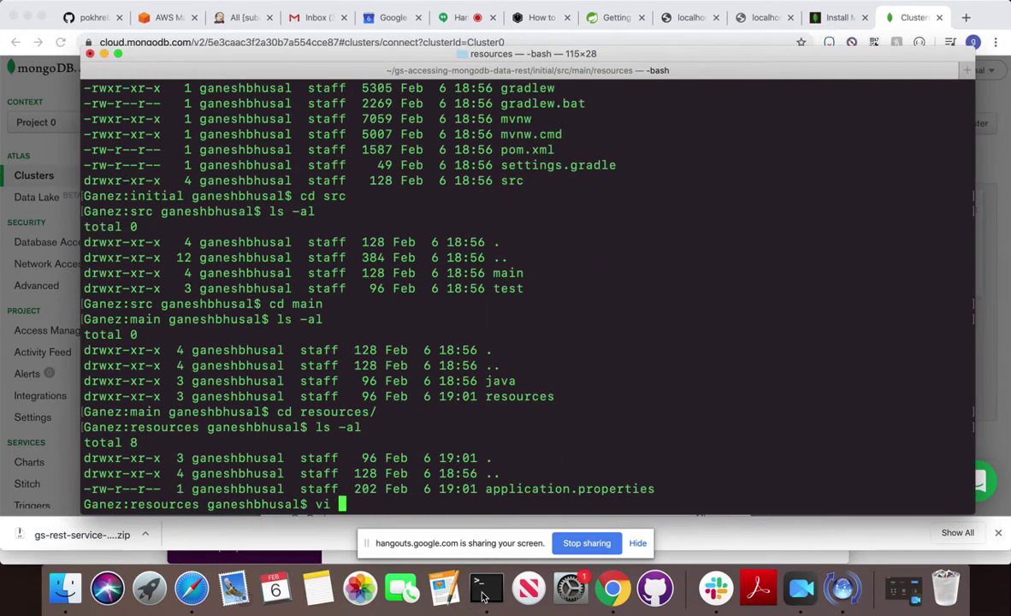
text(appli)
Open application.properties in vi and uncomment the uri, database and authentication-database lines.
key(Tab)
key(Return)
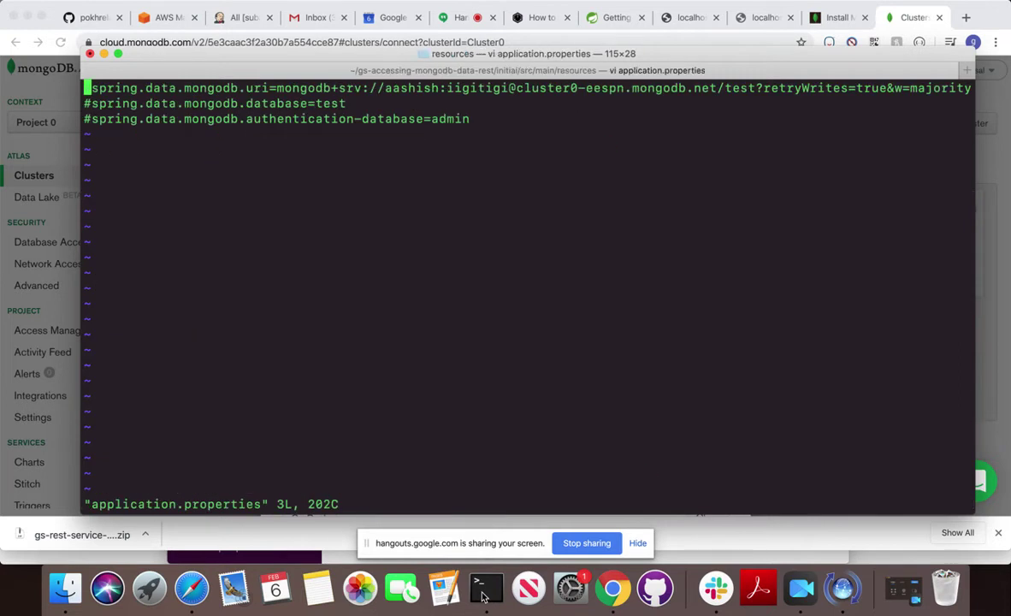
key(Escape)
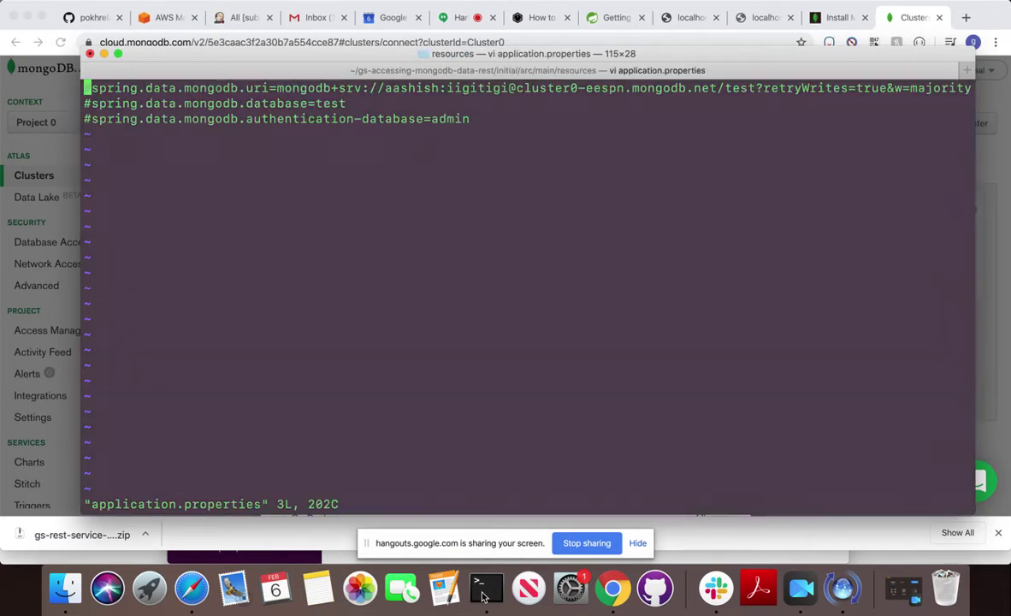
key(x)
key(j)
key(x)
key(j)
key(x)
Replace the old spring.data.mongodb.uri value with the pasted Atlas mongodb+srv connection string.
key(k)
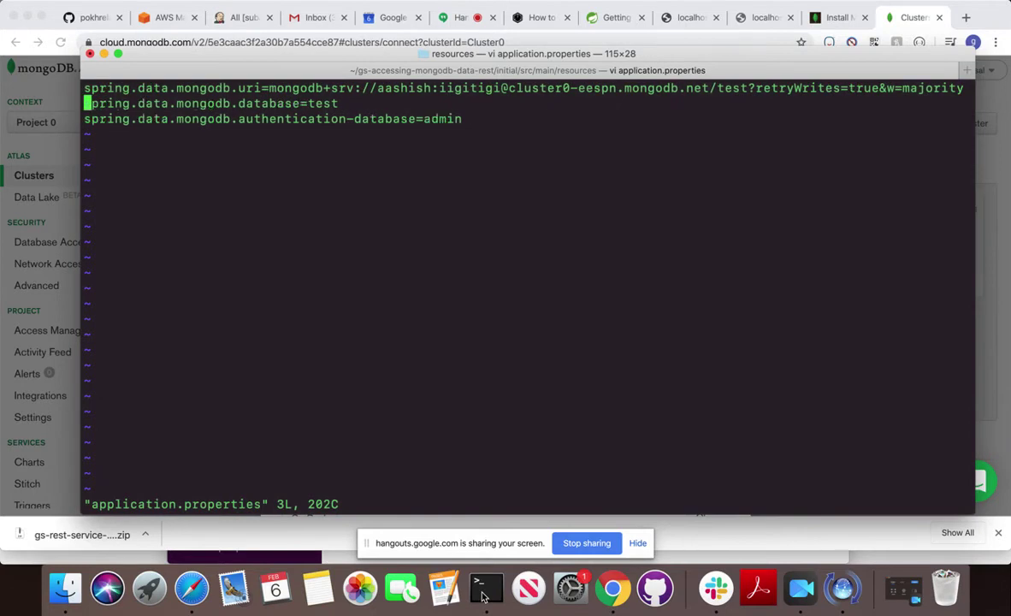
key(k)
key(l)
key(l)
key(l)
key(l)
key(l)
key(l)
key(l)
key(l)
key(l)
key(l)
key(l)
key(l)
key(l)
key(l)
key(l)
key(l)
key(l)
key(l)
key(l)
key(l)
key(l)
key(l)
key(l)
key(l)
key(x)
key(x)
key(x)
key(x)
key(x)
key(x)
key(x)
key(x)
key(x)
key(x)
key(x)
key(x)
key(x)
key(x)
key(x)
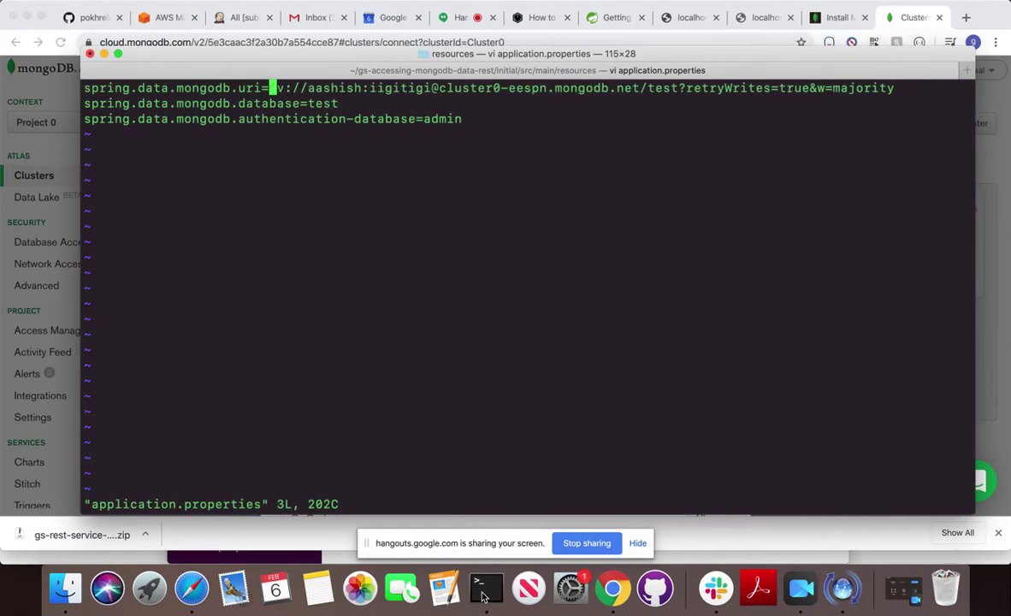
key(x)
key(x)
key(x)
key(x)
key(x)
key(x)
key(x)
key(x)
key(x)
key(x)
key(x)
key(x)
key(x)
key(x)
key(x)
key(x)
key(x)
key(x)
key(x)
key(x)
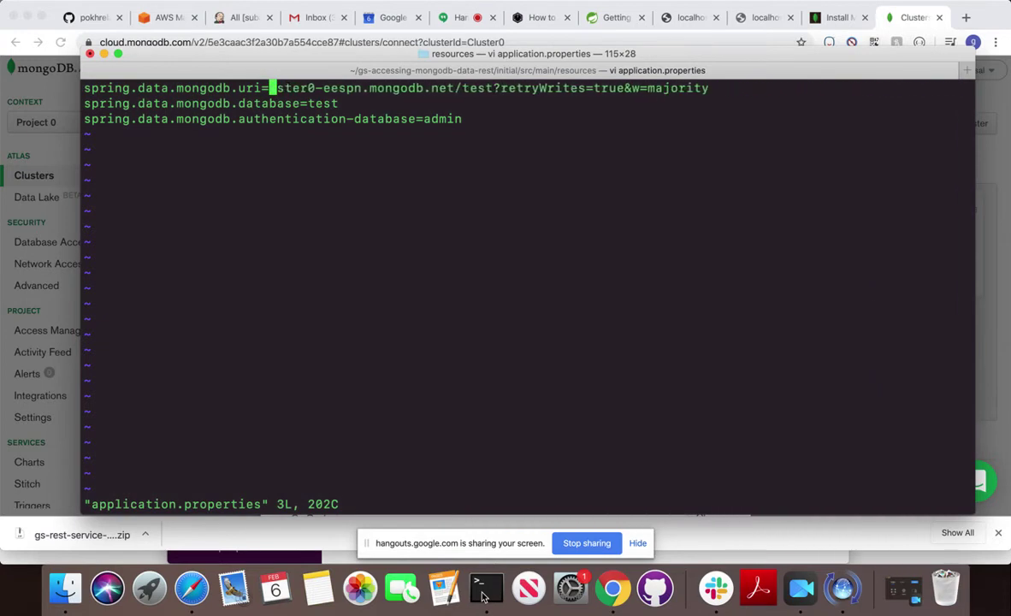
key(x)
key(x)
key(x)
key(x)
key(x)
key(x)
key(x)
key(x)
key(x)
key(x)
key(x)
key(x)
key(x)
key(x)
key(x)
key(x)
key(x)
key(x)
key(x)
key(x)
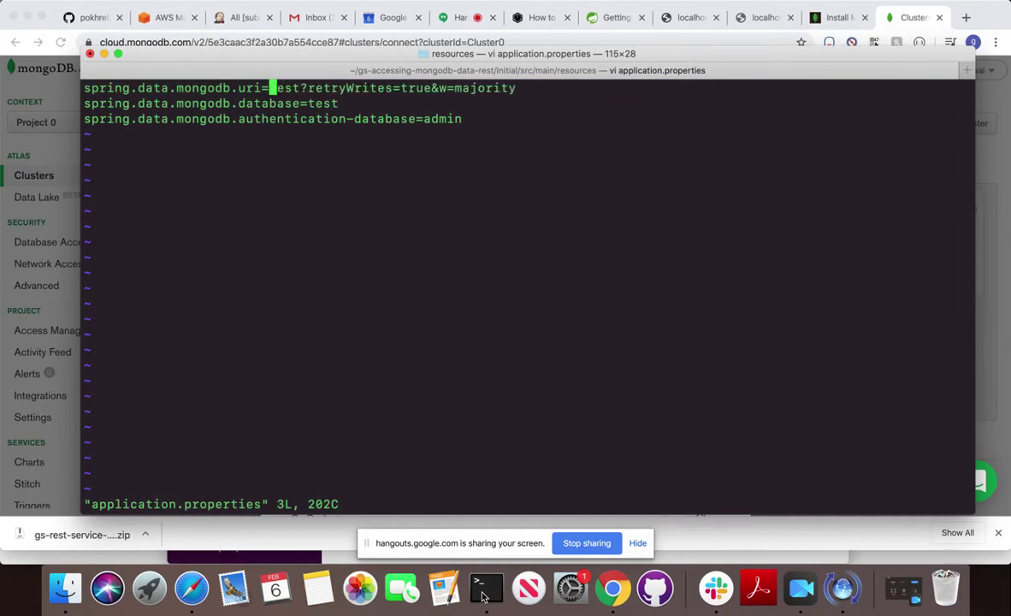
key(x)
key(x)
key(x)
key(x)
key(x)
key(x)
key(x)
key(x)
key(x)
key(x)
key(x)
key(x)
key(x)
key(x)
key(x)
key(x)
key(x)
key(x)
key(x)
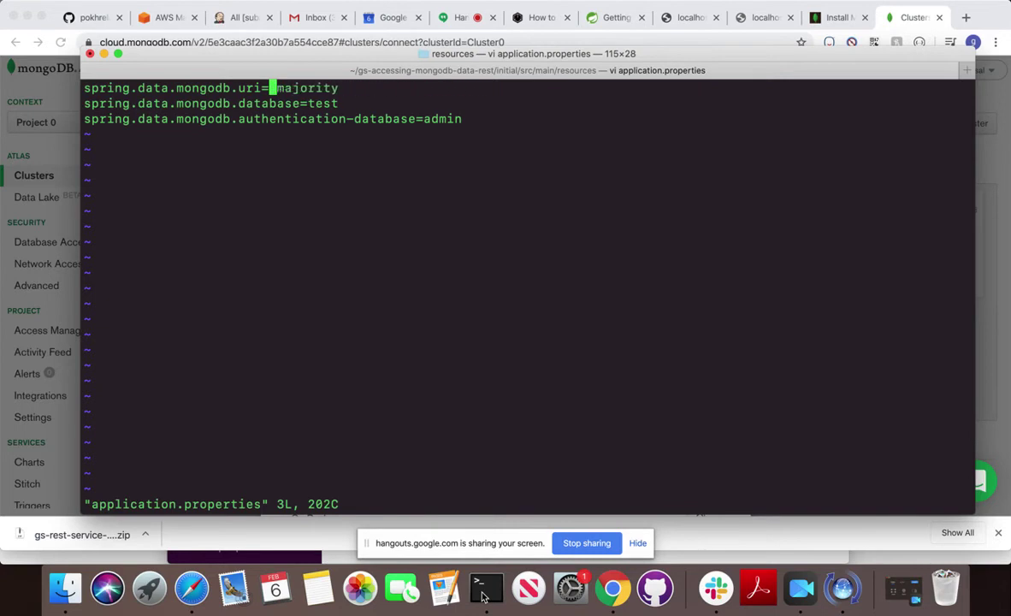
key(x)
key(x)
key(x)
key(x)
key(x)
key(x)
key(x)
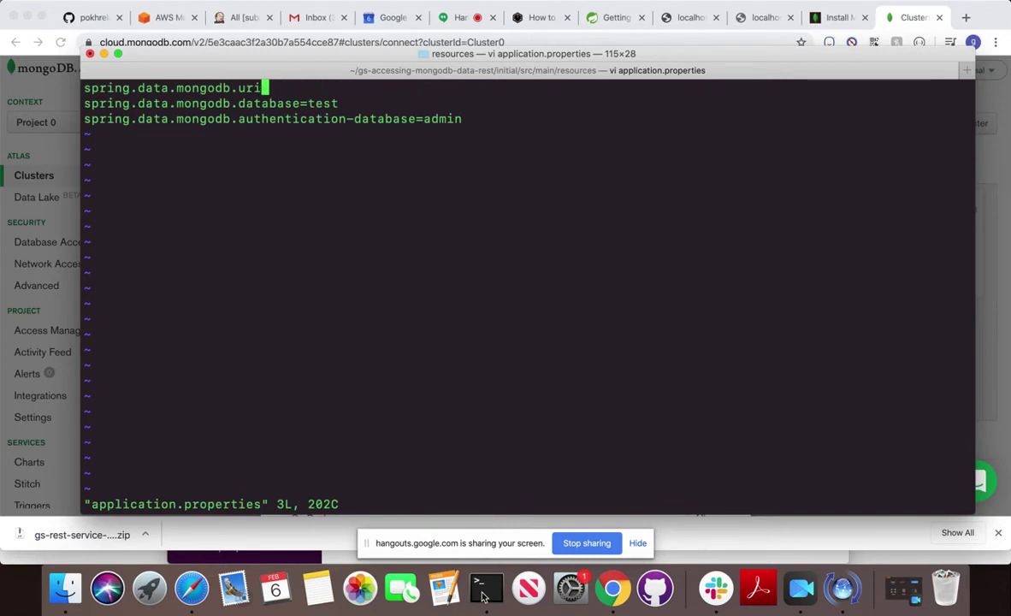
key(a)
key(super+v)
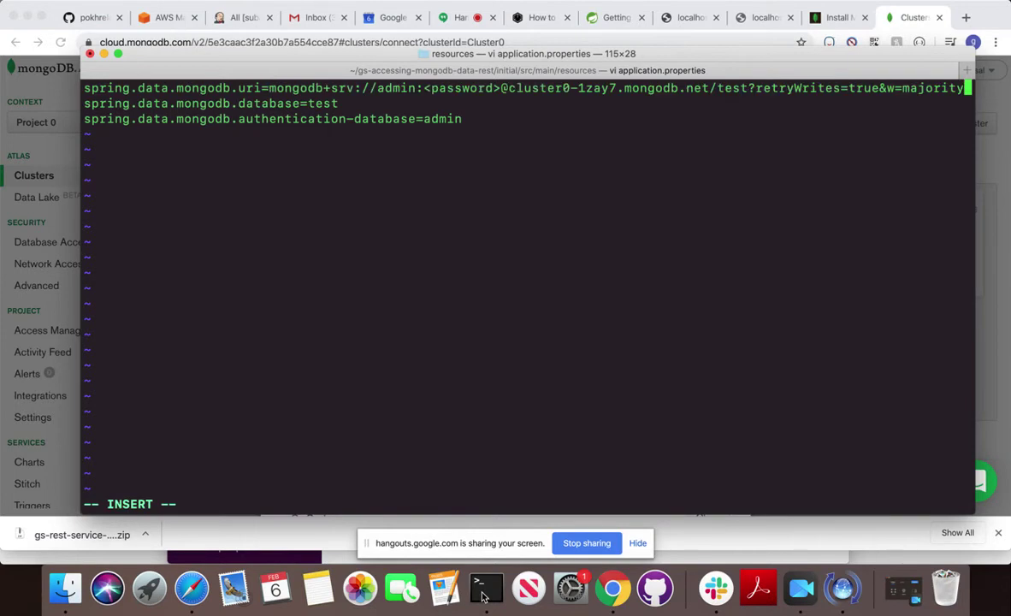
Put the account password in place of <password>, save with :wq!, and print the directory.
key(Left)
key(Left)
key(Left)
key(Left)
key(Left)
key(Left)
key(Left)
key(Left)
key(Left)
key(Left)
key(Left)
key(Left)
key(Left)
key(Left)
key(Left)
key(Left)
key(Left)
key(Left)
key(Left)
key(Left)
key(Left)
key(Left)
key(Left)
key(Left)
key(Left)
key(Left)
key(Left)
key(Left)
key(Left)
key(Left)
key(Left)
key(Left)
key(Left)
key(Left)
key(Left)
key(Left)
key(Left)
key(Left)
key(Left)
key(Left)
key(Left)
key(Left)
key(Left)
key(Left)
key(Left)
key(Left)
key(Left)
key(Left)
key(Left)
key(Left)
key(Left)
key(Left)
key(Left)
key(Left)
key(BackSpace)
key(BackSpace)
key(BackSpace)
key(BackSpace)
key(BackSpace)
key(BackSpace)
key(BackSpace)
key(BackSpace)
key(BackSpace)
key(BackSpace)
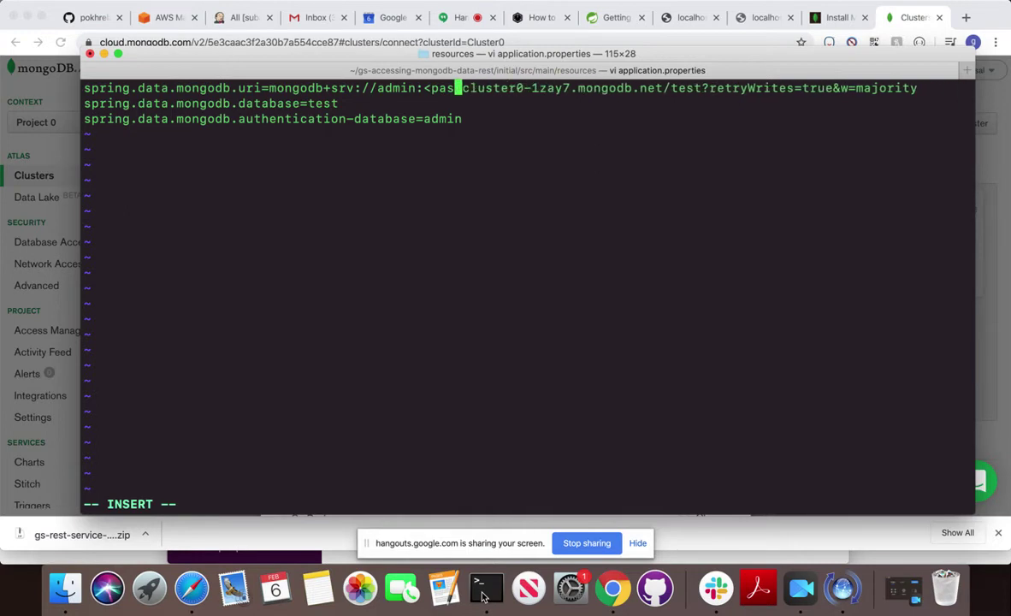
text(admin)
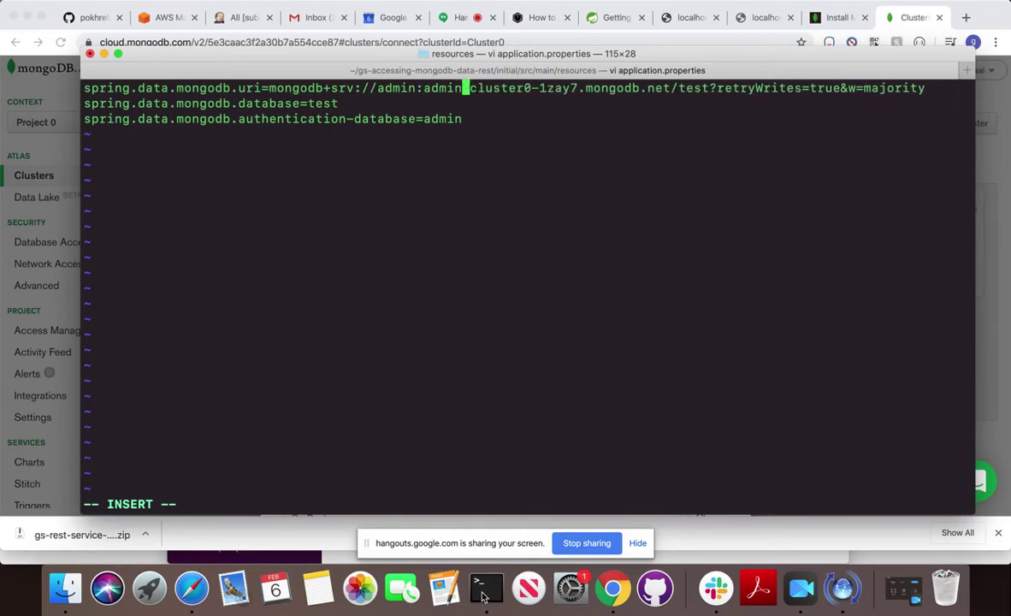
key(Escape)
text(:wq!)
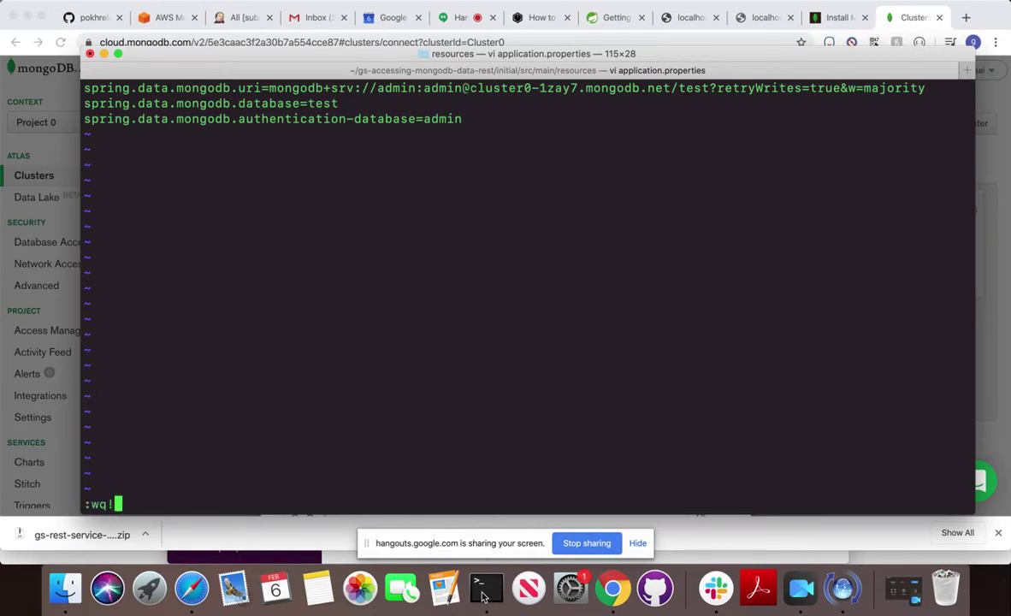
key(Return)
text(pwd)
key(Return)
Confirm the saved file, then climb back up to the gs-accessing-mongodb-data-rest project root.
text(ls -al)
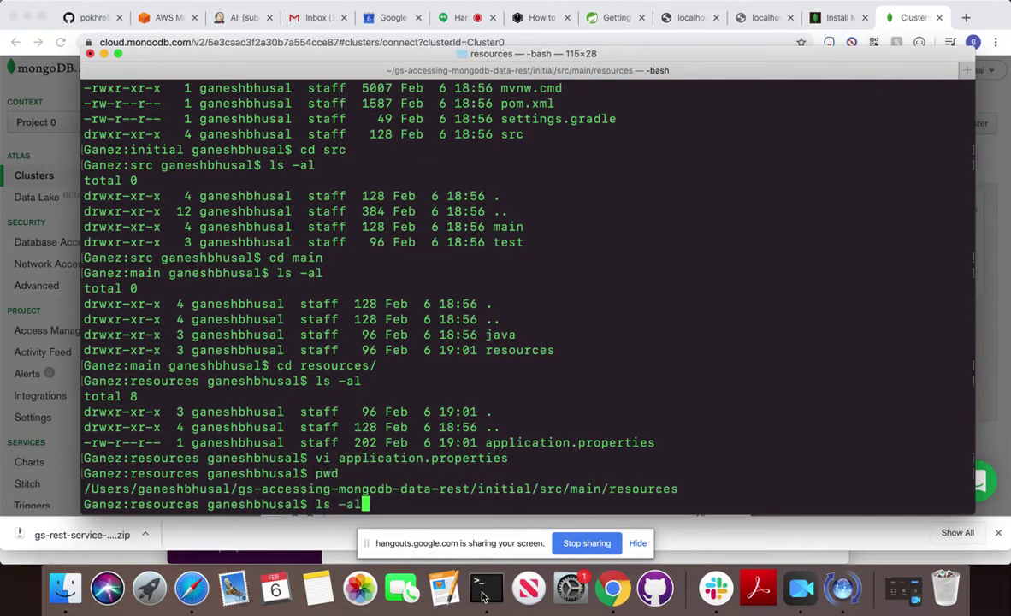
key(Return)
text(pwd)
key(Return)
text(cd ../..)
key(Return)
text(ls -al)
key(Return)
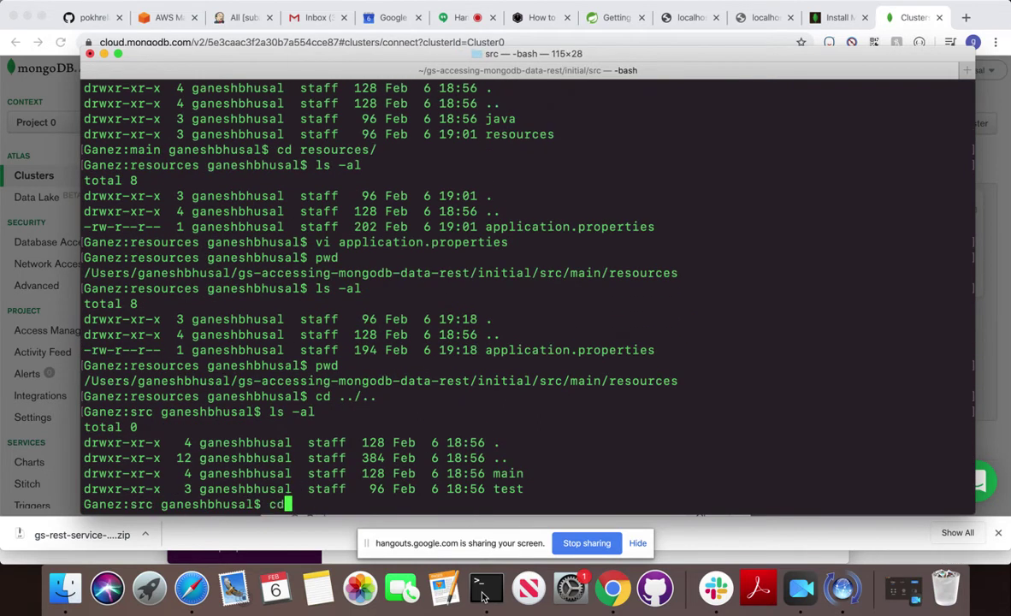
text(pwd)
key(Return)
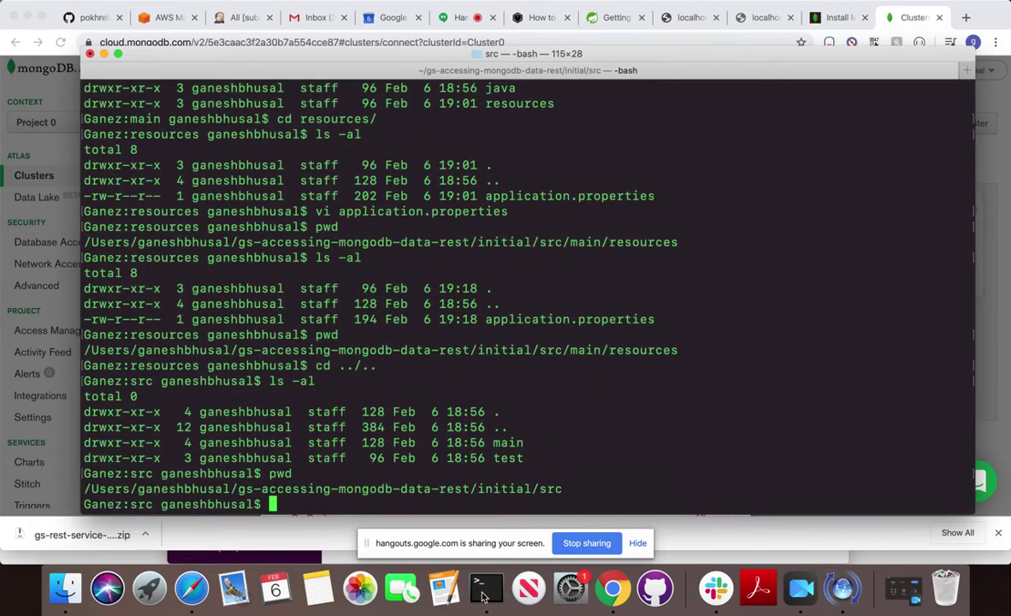
text(cd ../..)
key(Return)
text(ls -al)
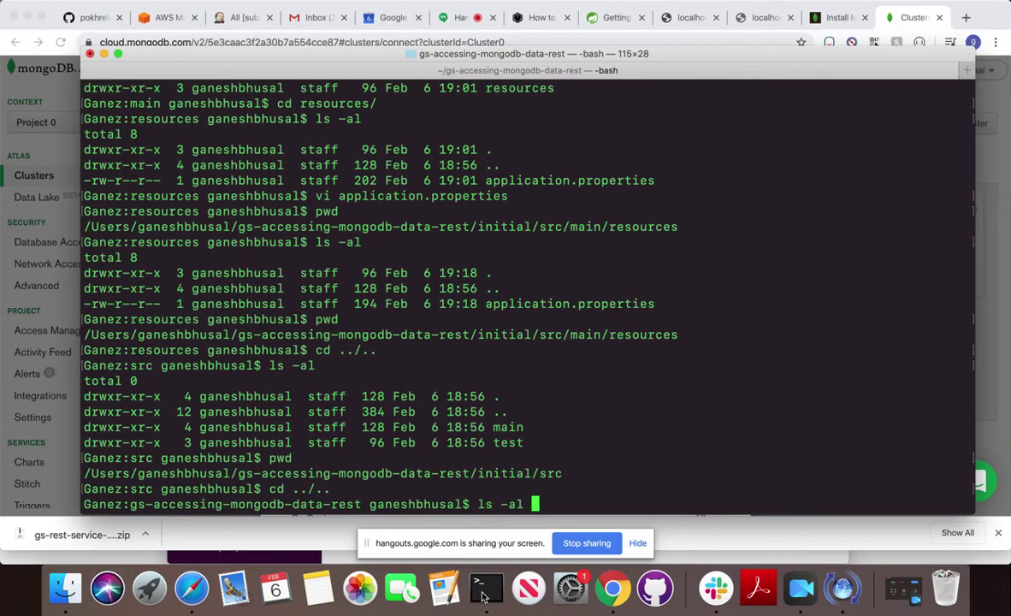
key(Return)
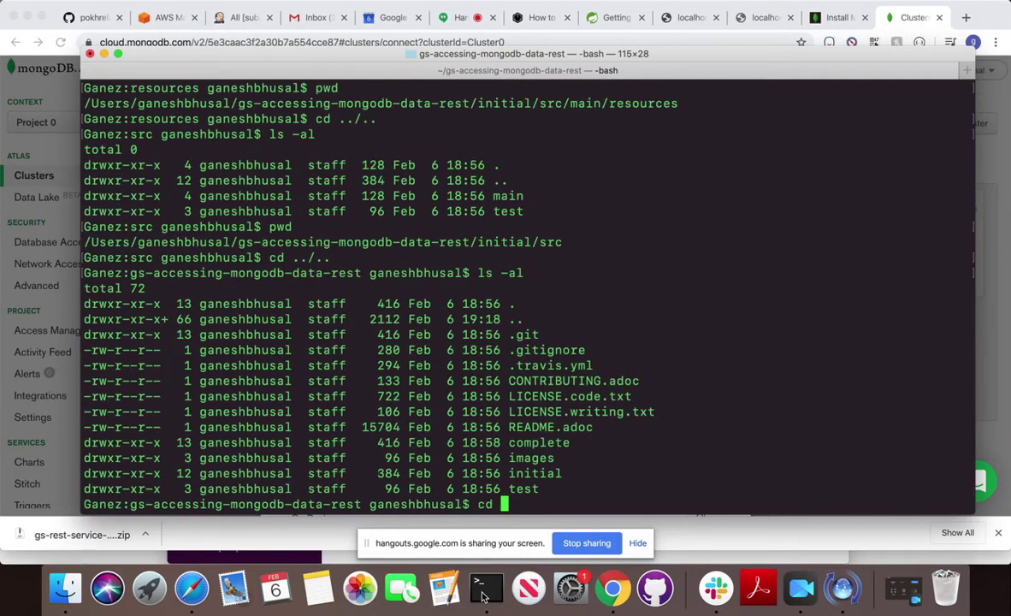
Enter the complete folder and run mvn clean, deleting its target folder with BUILD SUCCESS.
text(complete')
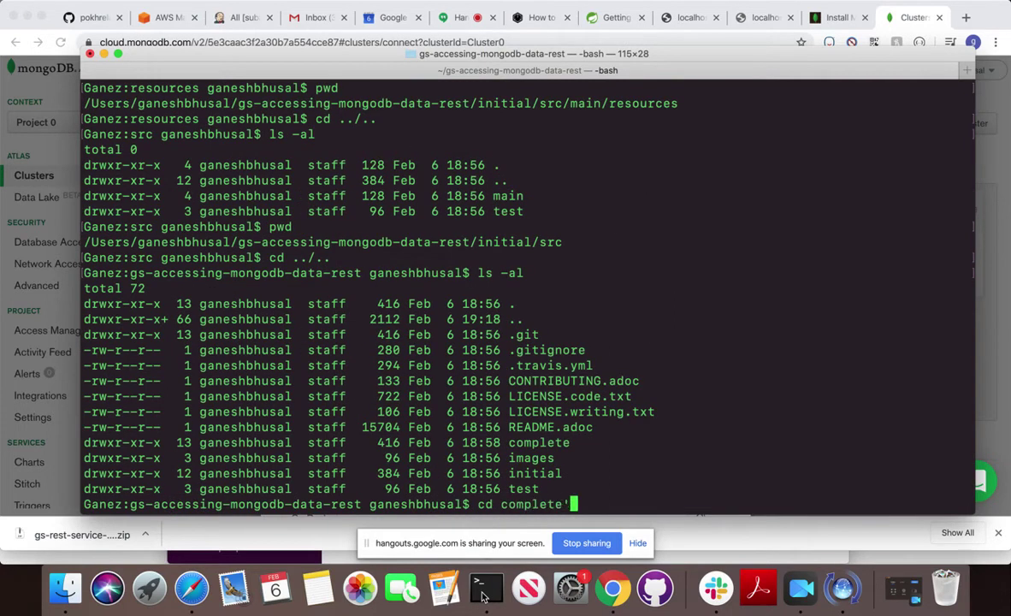
key(BackSpace)
key(Return)
text(ls -al)
key(Return)
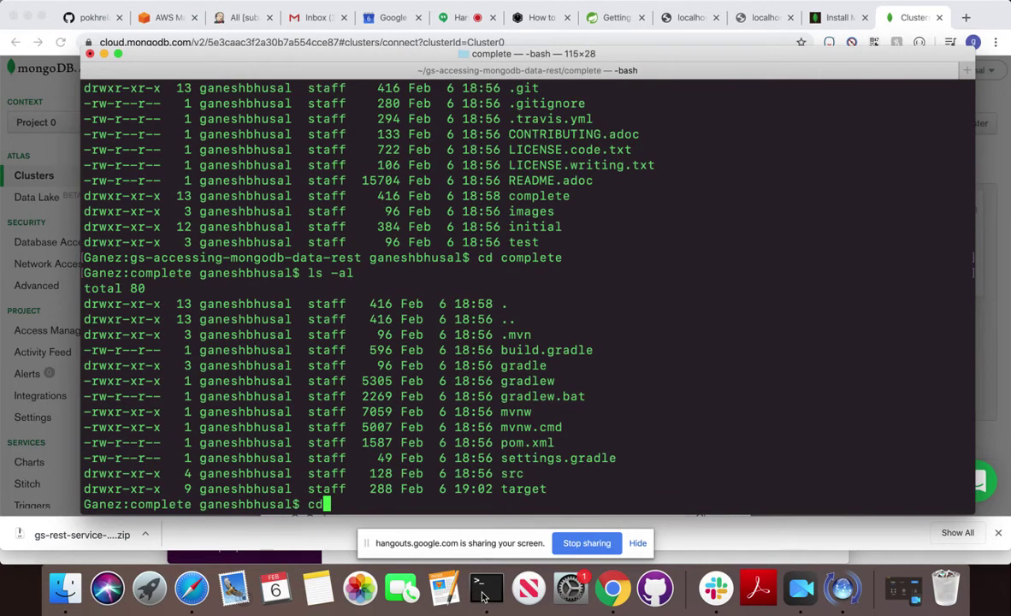
text(mvn clean)
key(Return)
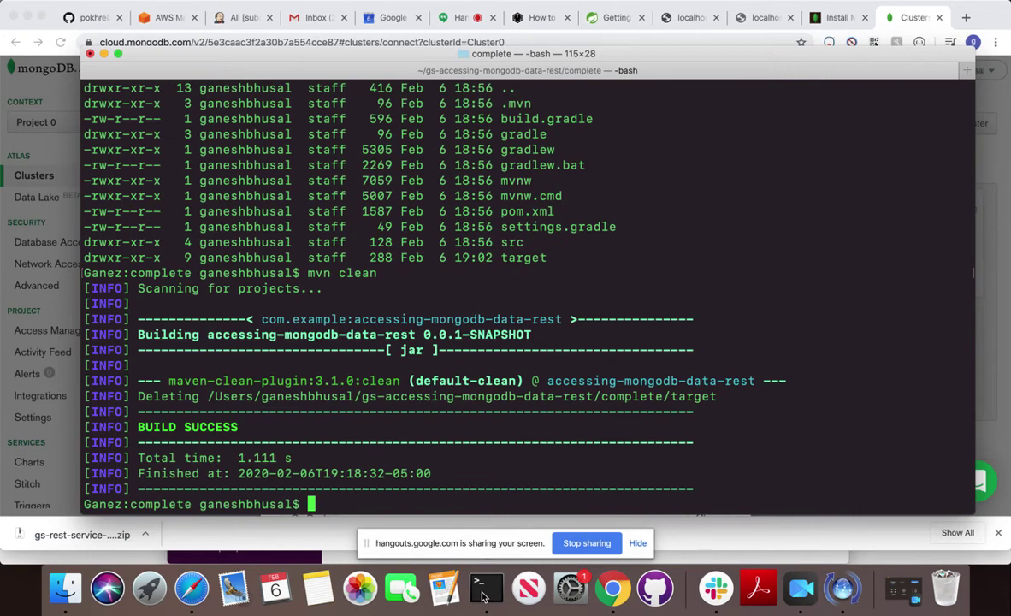
text(mvn install)
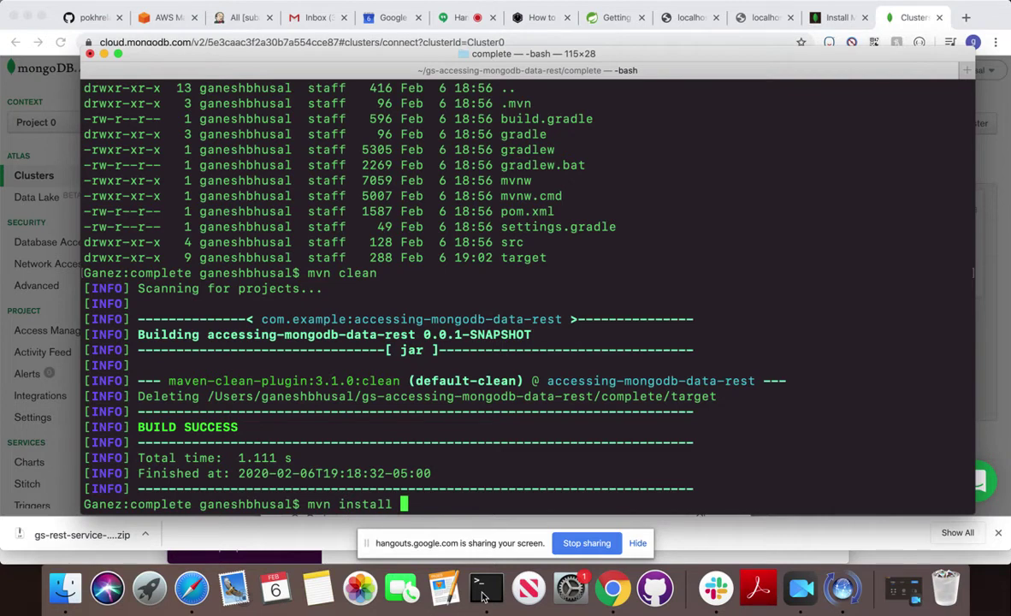
Run mvn install and scroll the test output showing connection refused at localhost:27017.
key(Return)
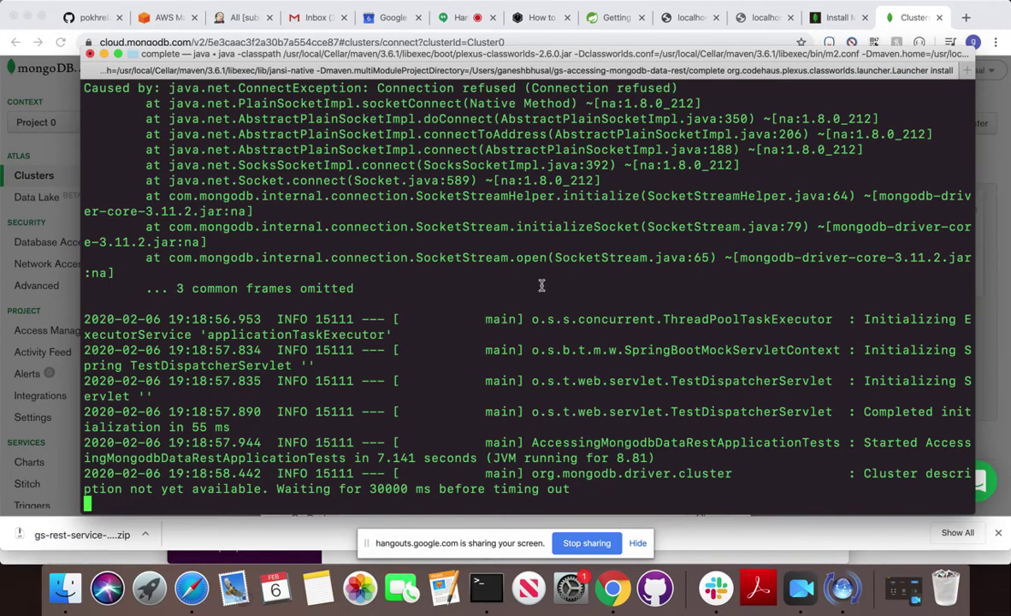
scroll(513, 274, up, 3)
scroll(542, 286, up, 2)
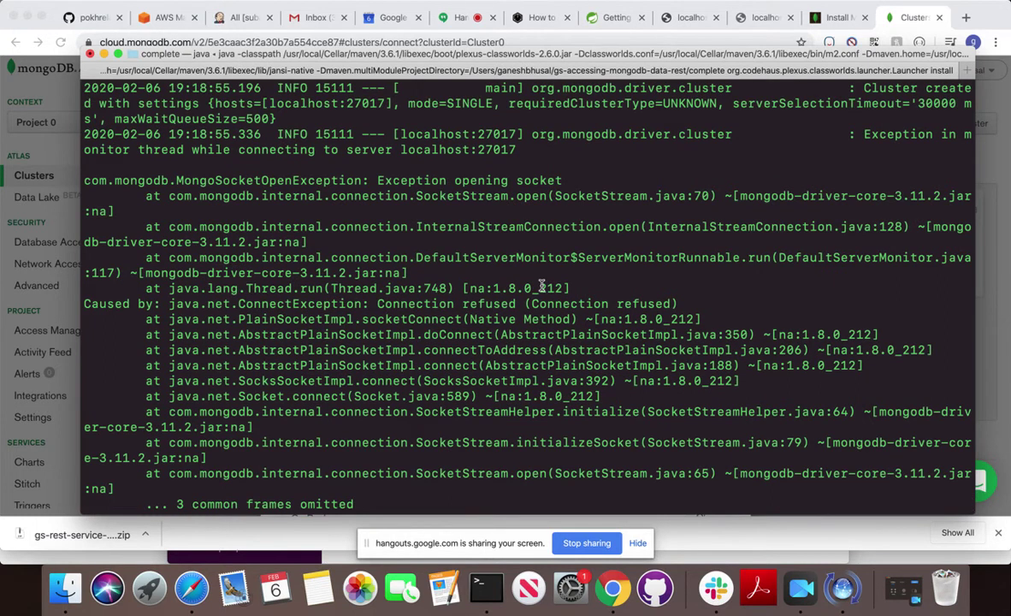
scroll(541, 286, down, 5)
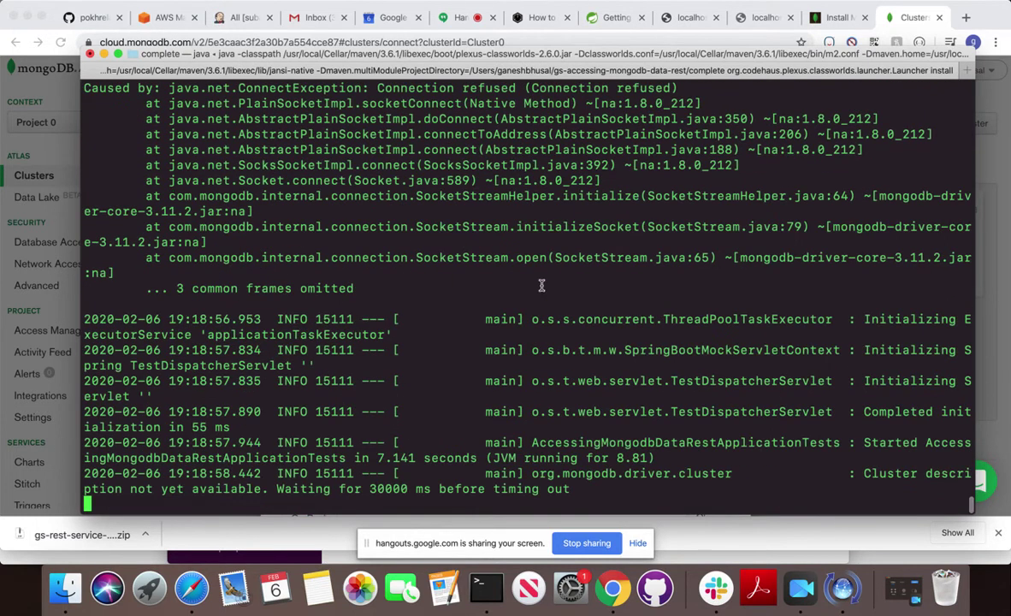
scroll(542, 286, up, 10)
scroll(541, 285, up, 5)
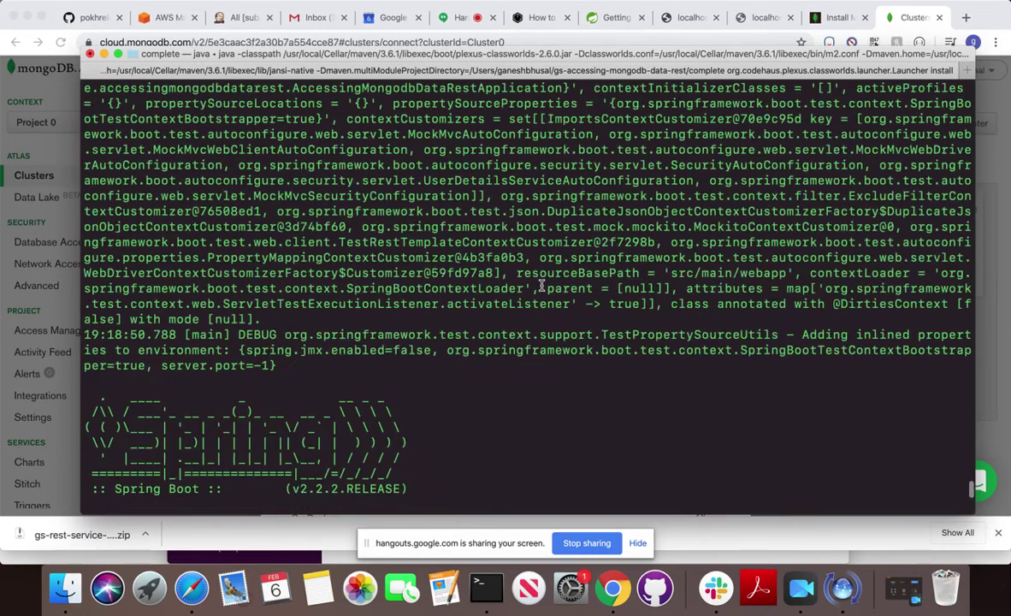
scroll(541, 285, down, 15)
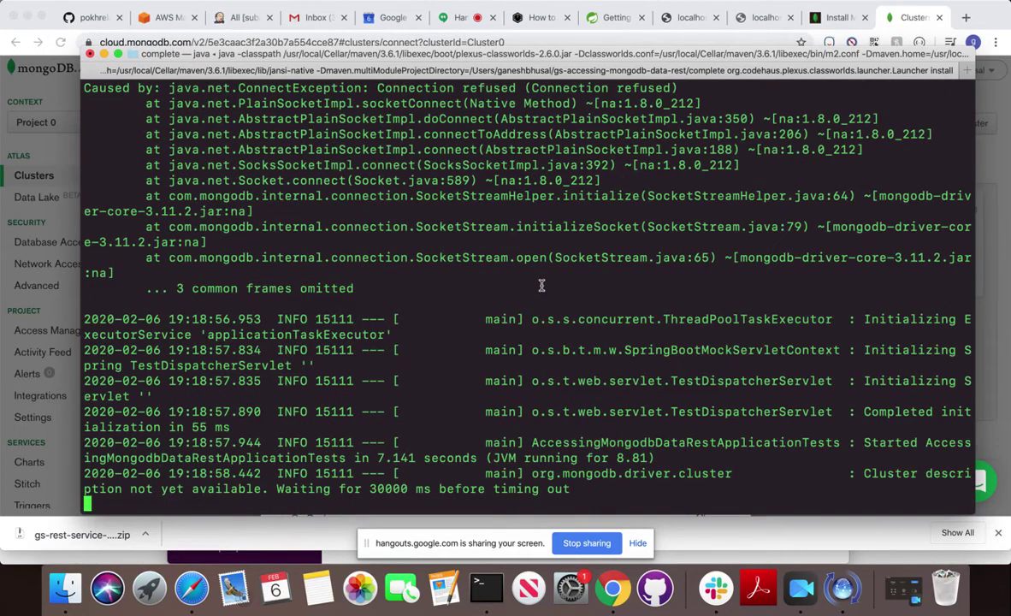
Suspend the stalled mvn install with Ctrl+Z and open a second, enlarged Terminal window.
key(ctrl+z)
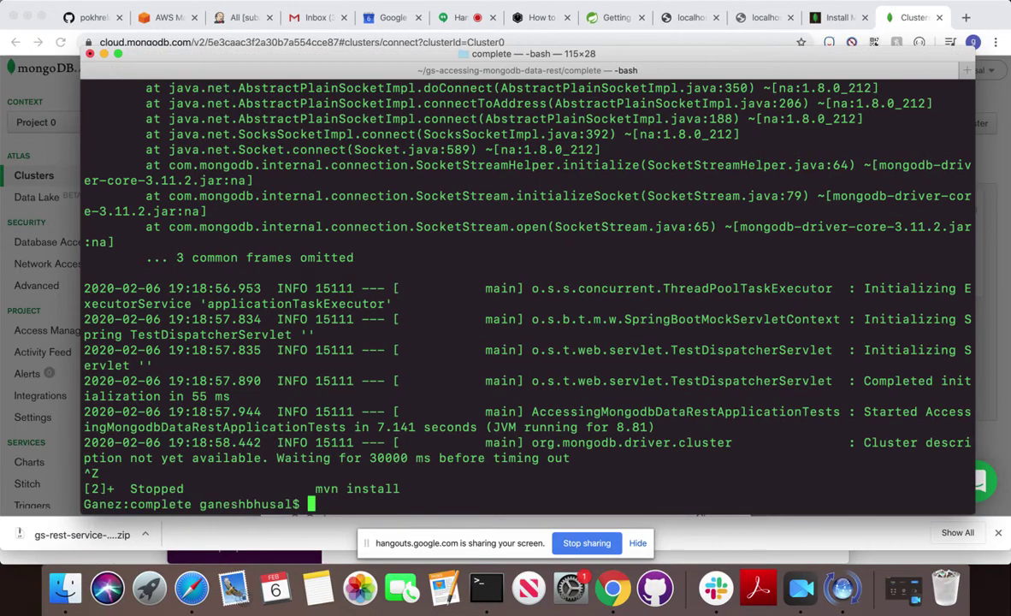
drag(227, 57, 159, 40)
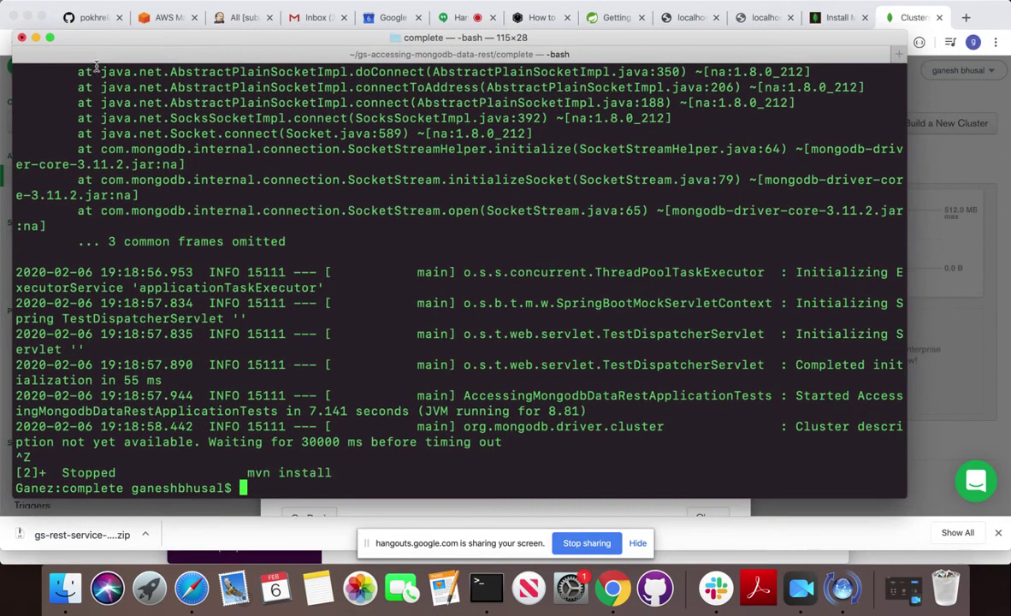
click(115, 2)
mouse_move(124, 8)
click(282, 9)
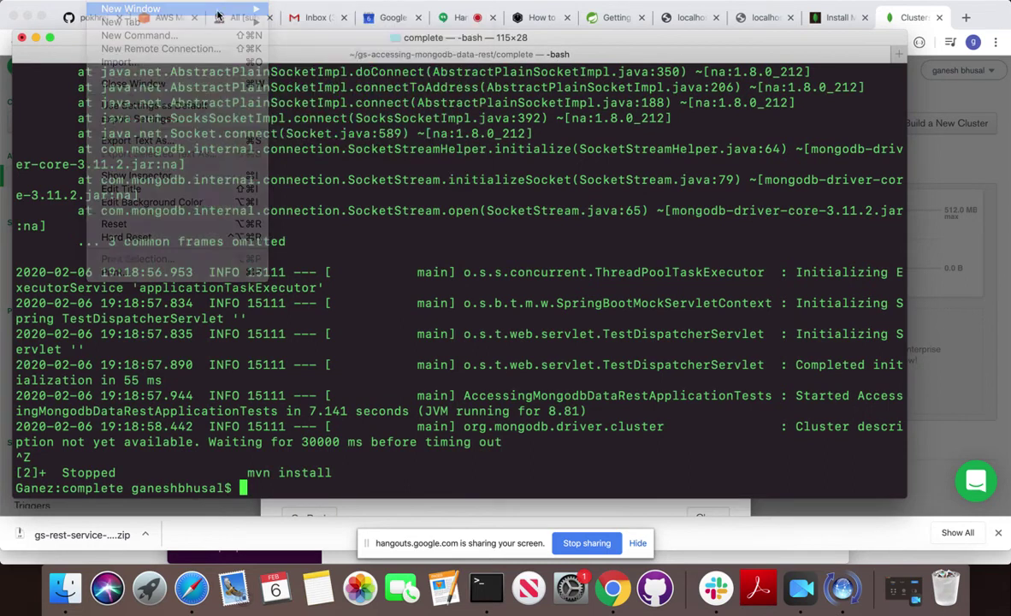
drag(275, 60, 539, 59)
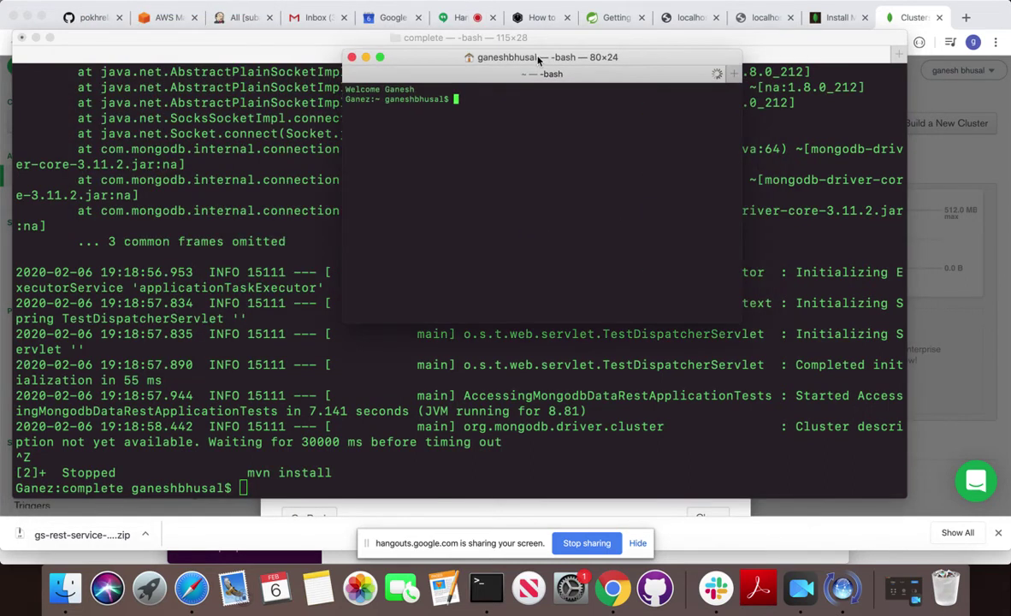
key(super+plus)
key(super+plus)
key(super+plus)
key(super+plus)
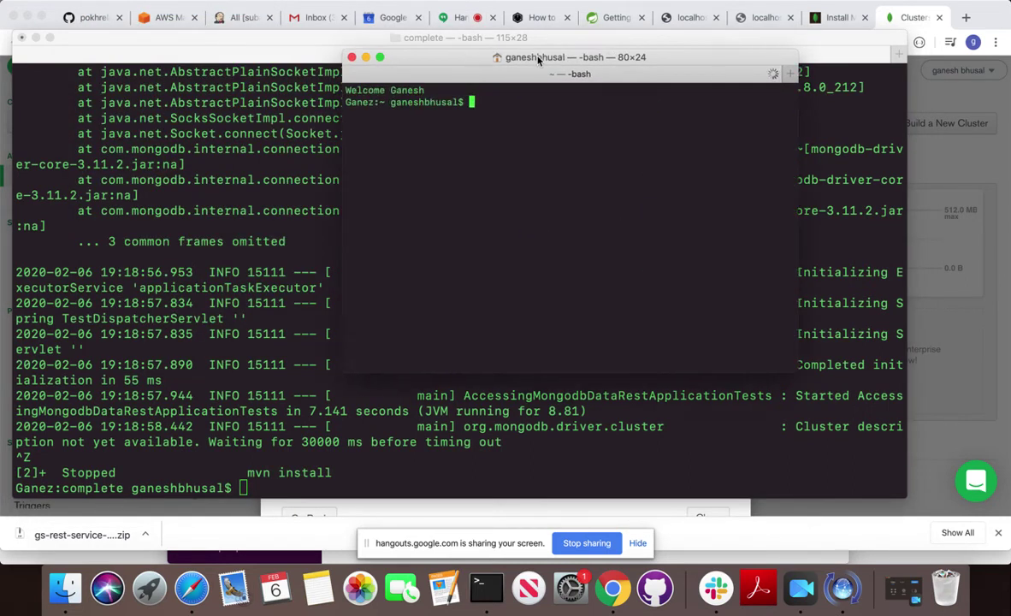
In the new shell, list the home directory and cd into gs-accessing-mongodb-data-rest.
text(pwd)
key(Return)
text(ls -la)
key(Return)
text(ccd)
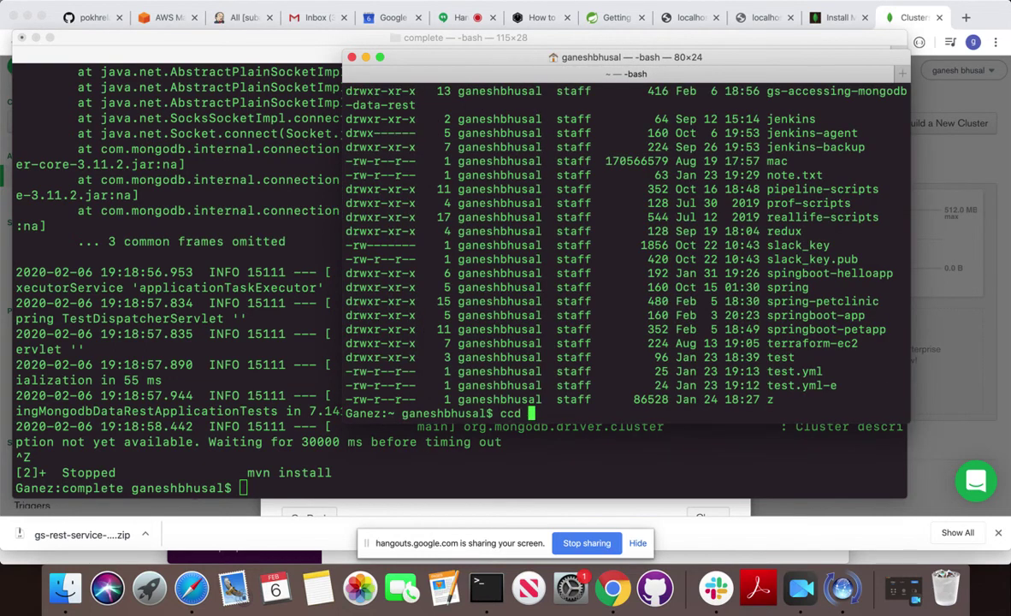
key(BackSpace)
key(BackSpace)
key(BackSpace)
key(BackSpace)
text(ls -altr)
key(Return)
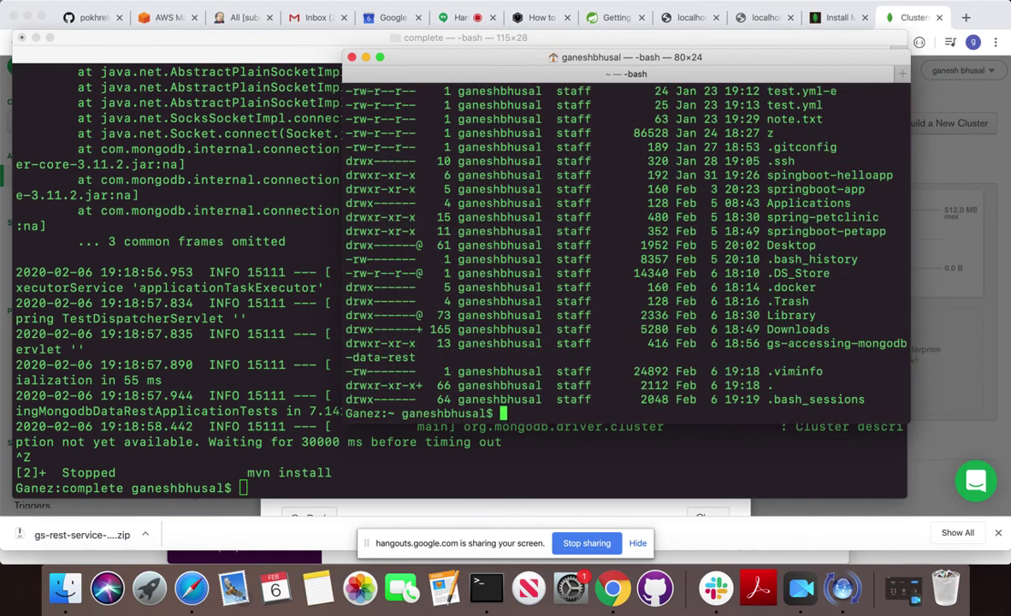
text(cd)
drag(766, 343, 418, 355)
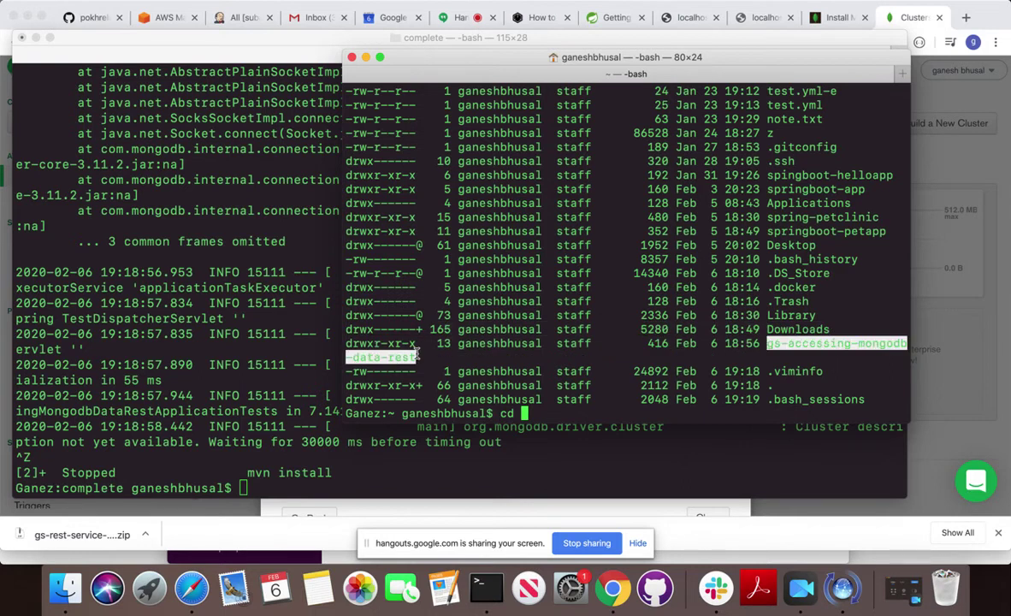
text(gs-accessing-mongodb-data-rest)
key(Return)
text(ls -al)
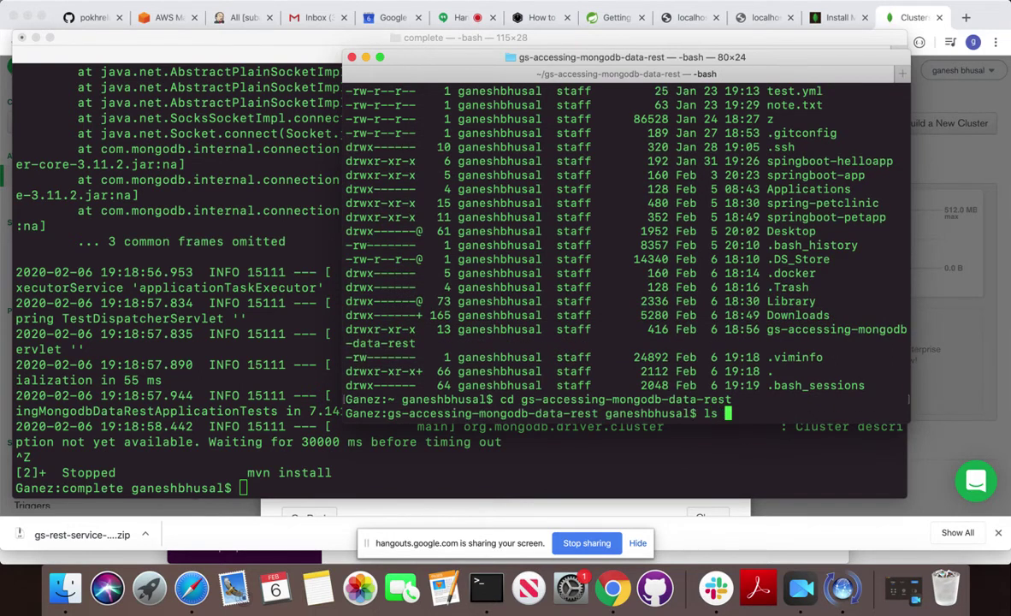
key(Return)
Move into the initial project's src and main folders, listing each.
text(cd complete)
key(BackSpace)
key(BackSpace)
key(BackSpace)
key(BackSpace)
key(BackSpace)
key(BackSpace)
key(BackSpace)
key(BackSpace)
text(init)
key(Tab)
key(Return)
text(ls -a)
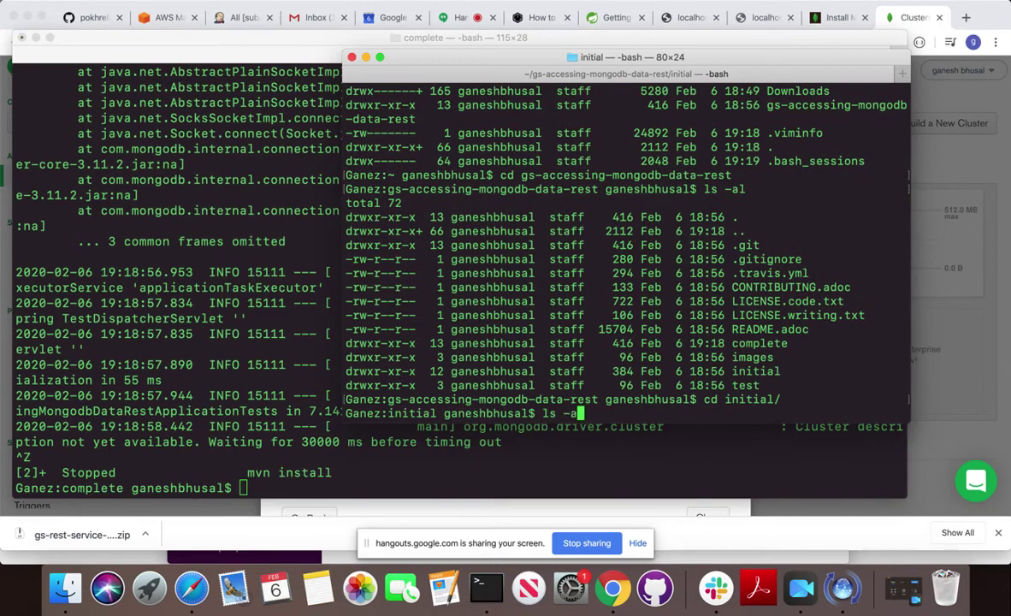
text(l)
key(Return)
text(cd src)
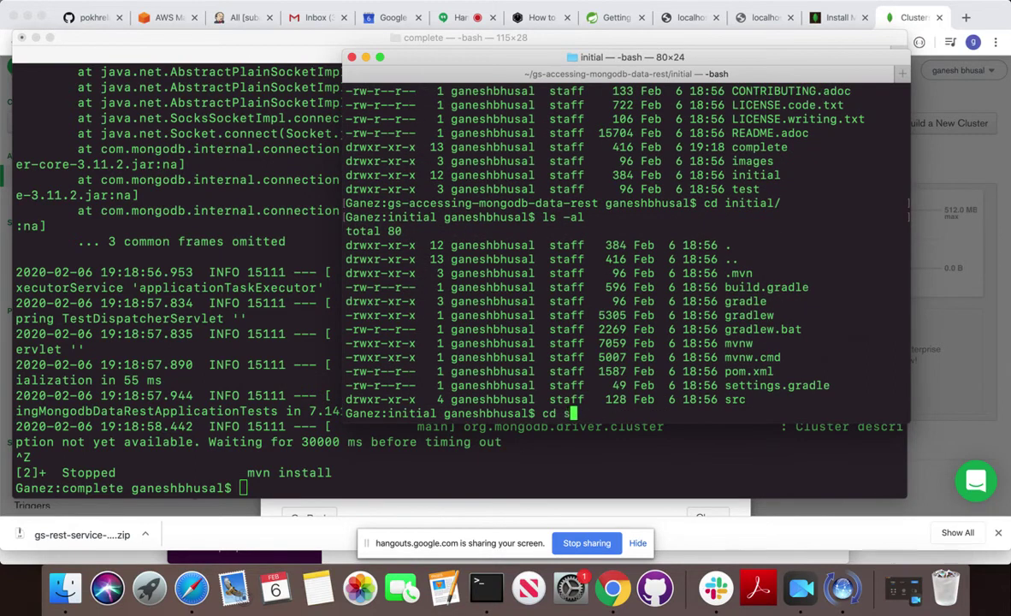
key(Return)
text(ls -al)
key(Return)
text(cd )
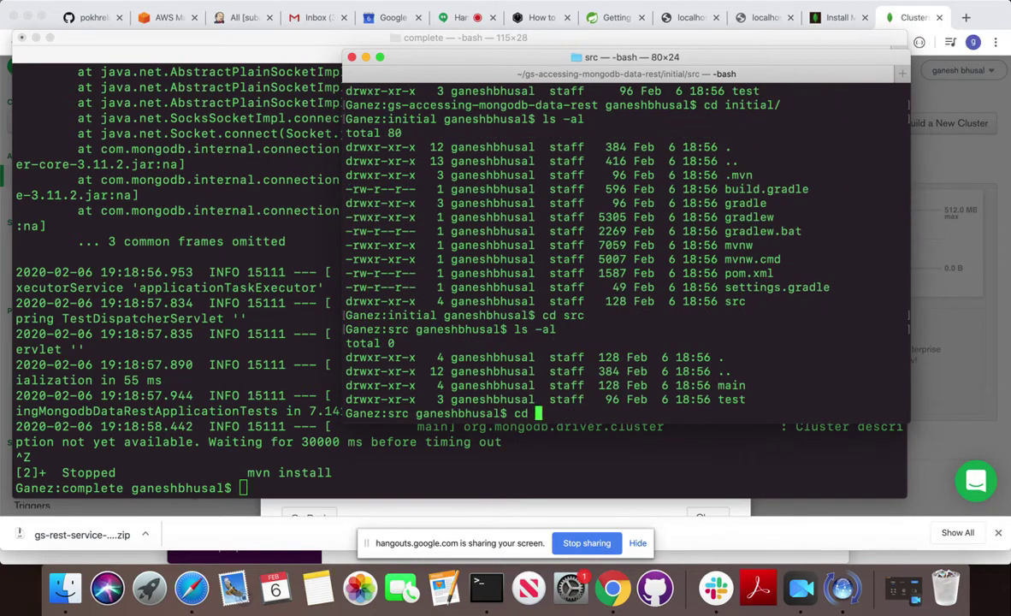
text(main)
key(Return)
text(ls -al)
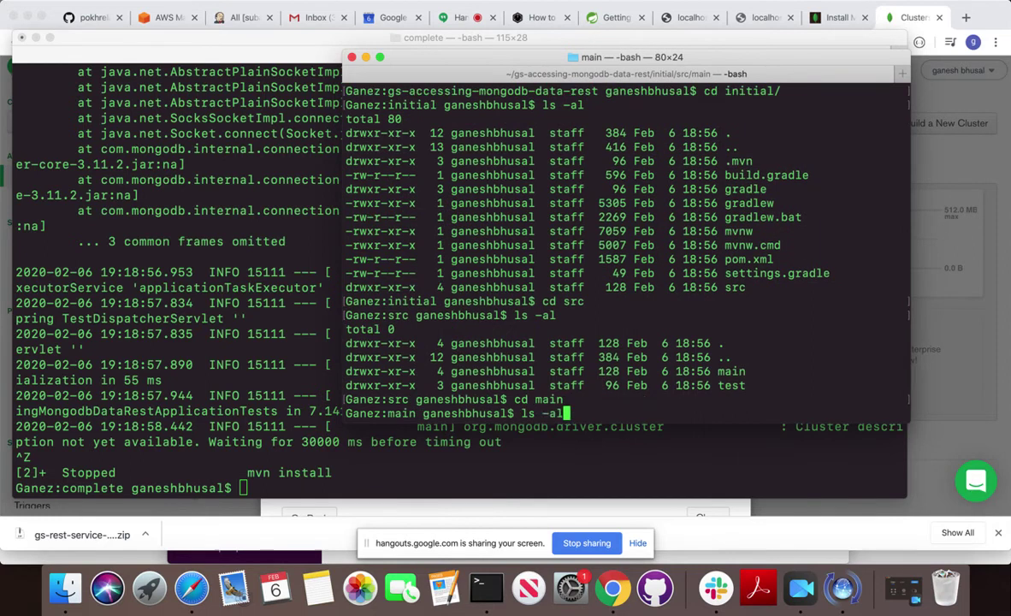
key(Return)
Enter the resources folder and list it, showing the 194-byte application.properties.
text(cr re)
key(Tab)
key(Return)
text(la)
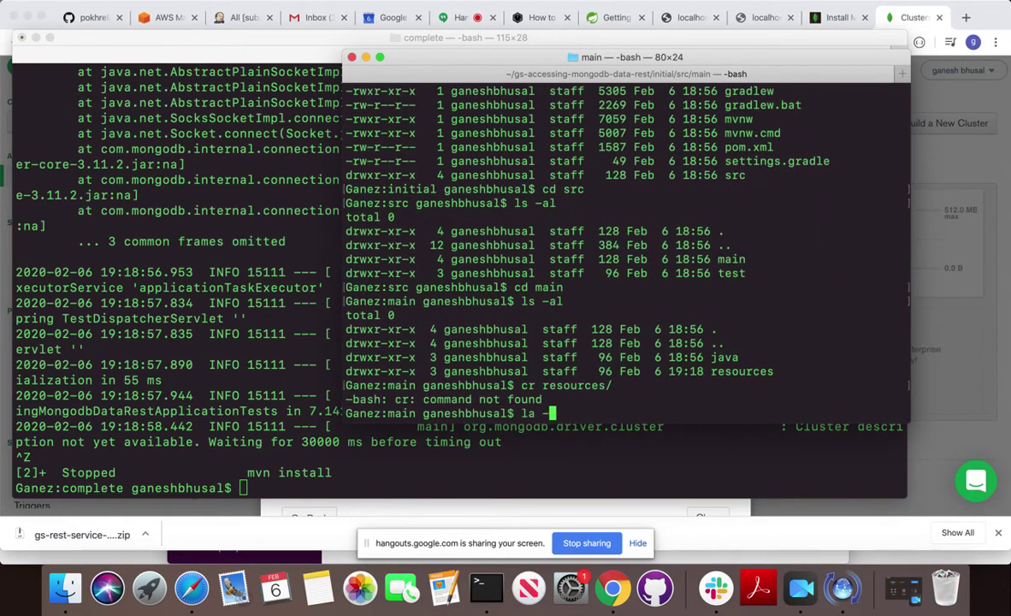
text( -al)
key(BackSpace)
key(BackSpace)
key(BackSpace)
key(BackSpace)
key(BackSpace)
key(BackSpace)
key(BackSpace)
key(BackSpace)
text(cd r)
key(Tab)
key(Return)
text(ls -al)
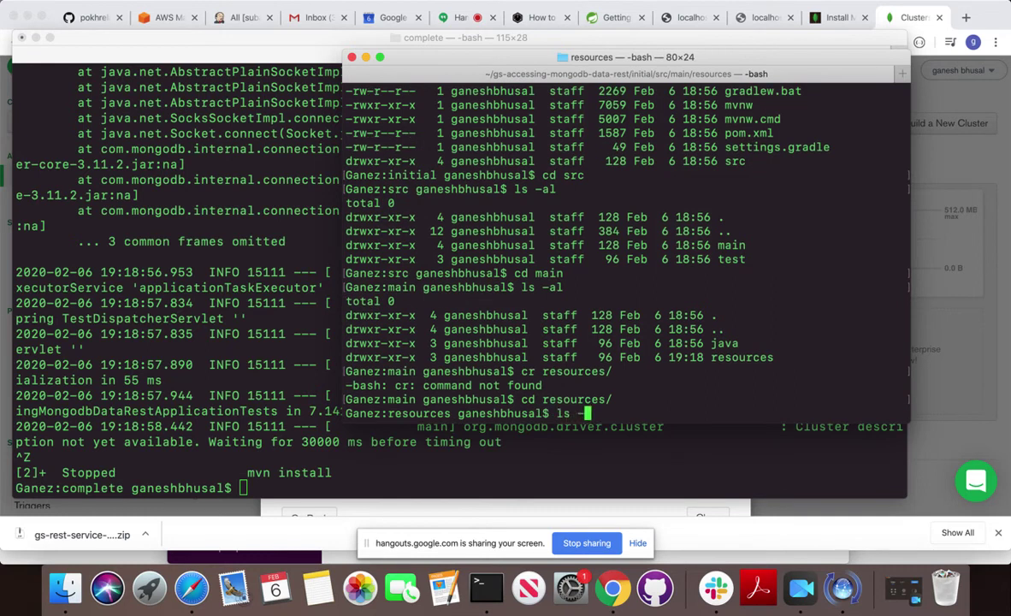
key(Return)
text(vi )
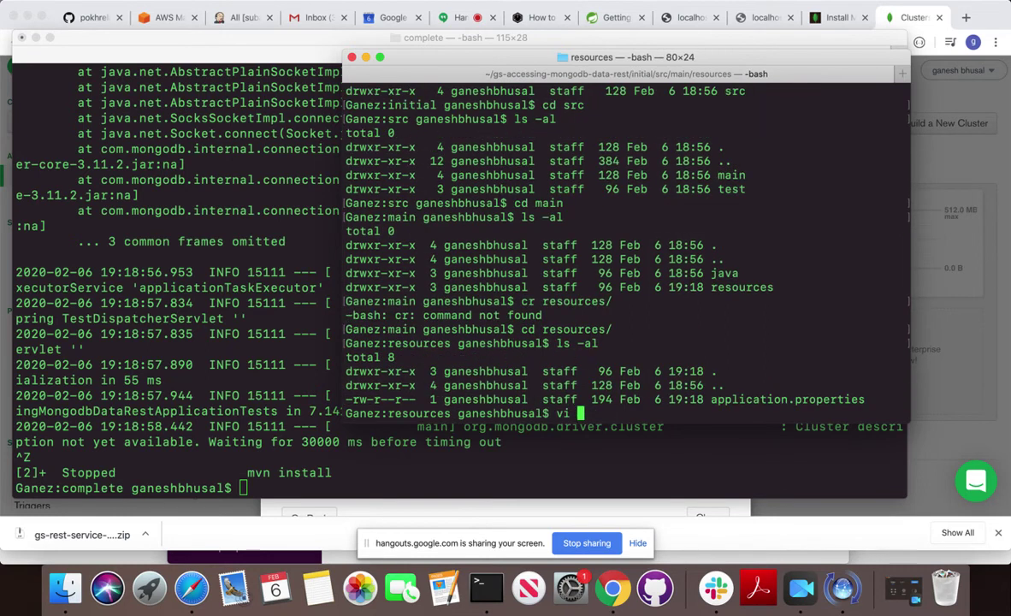
text(app)
Reopen application.properties in vi, check the database test and authentication-database admin lines, save, and close the window.
key(Tab)
key(Return)
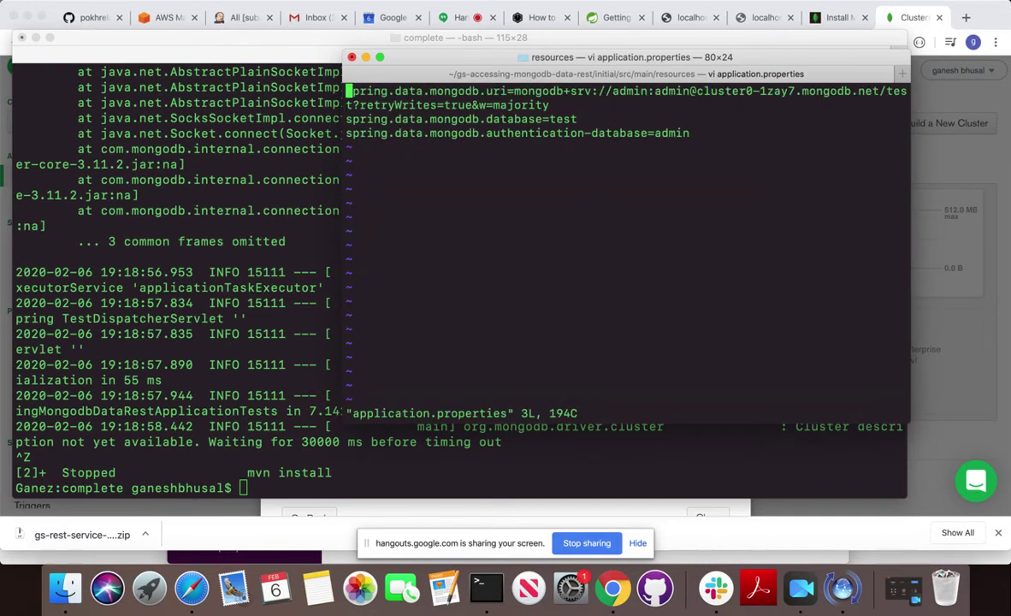
key(Down)
key(Down)
key(Right)
key(Right)
key(Right)
key(Left)
key(Left)
key(Left)
text(:wq)
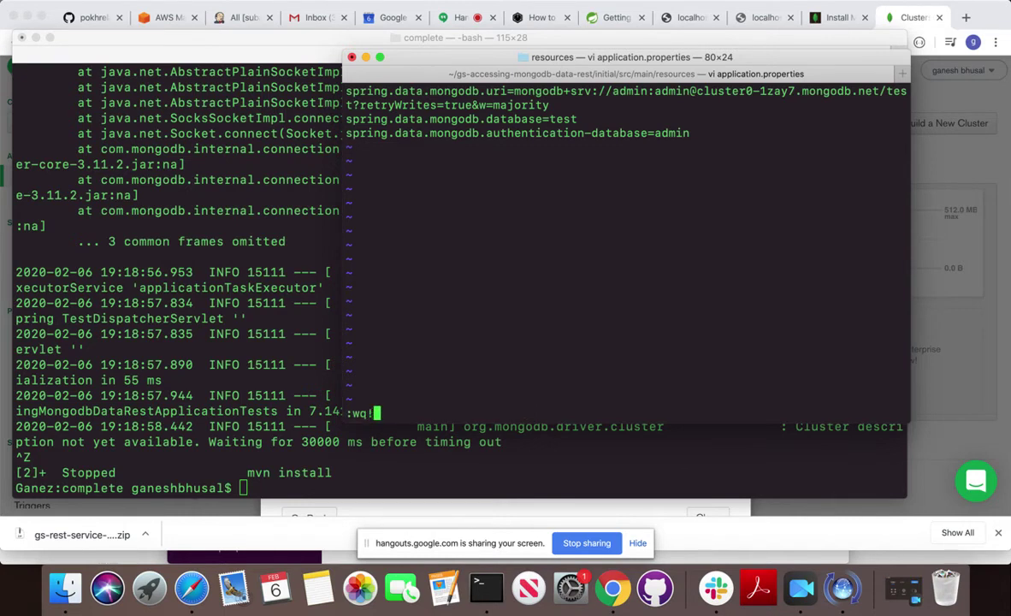
key(Return)
key(super+w)
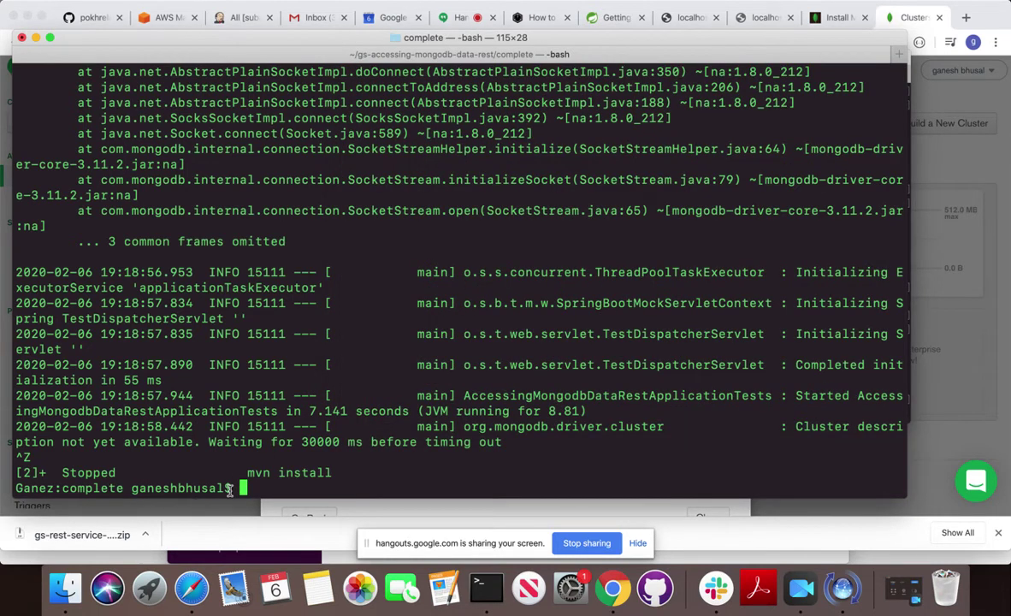
Rerun mvn install, which again fails at localhost:27017, then return to Atlas's Connect to Cluster0 dialog.
key(Up)
key(Return)
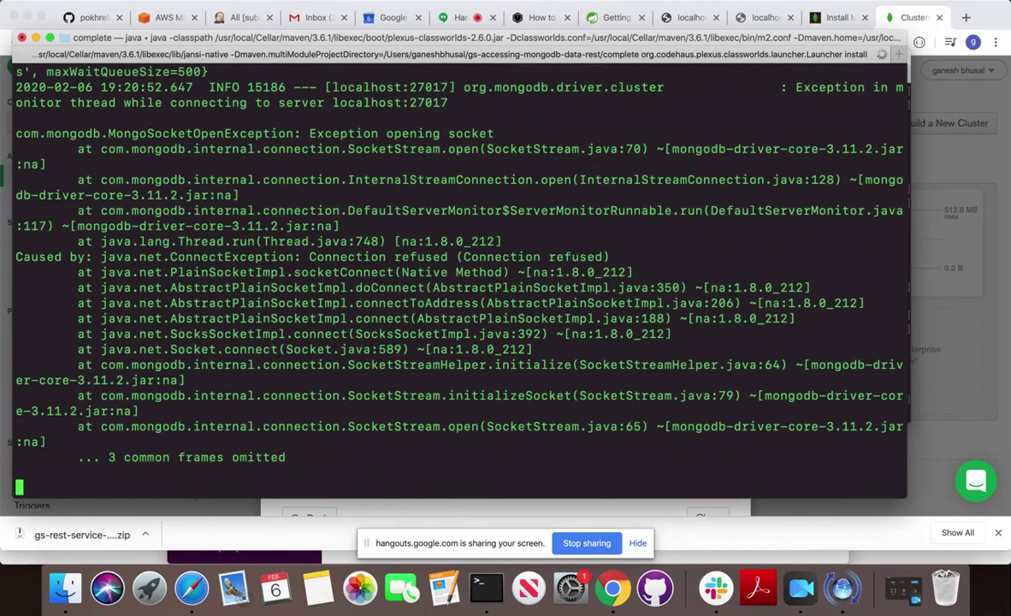
key(super+Tab)
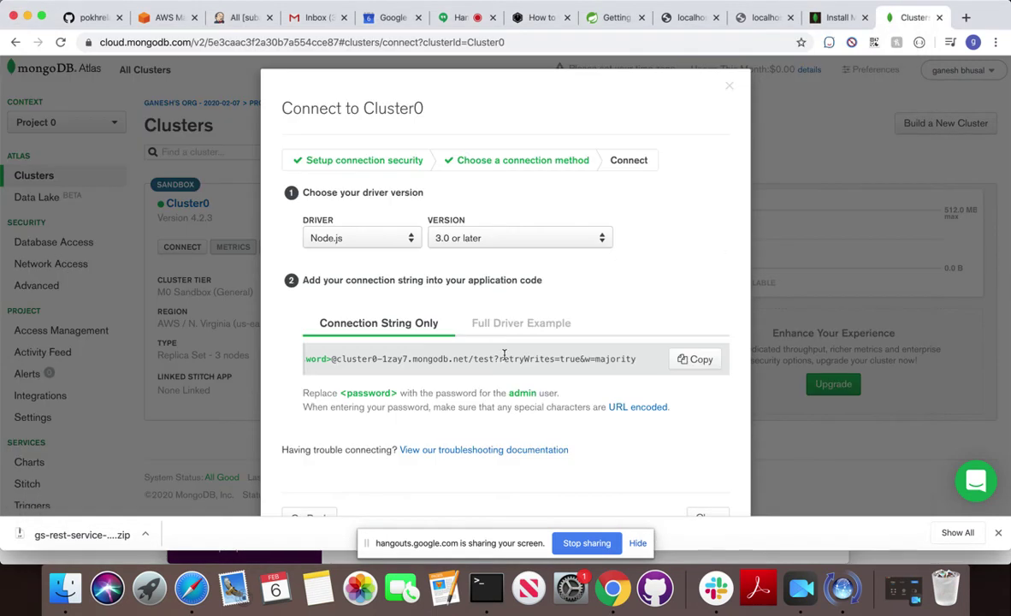
click(729, 85)
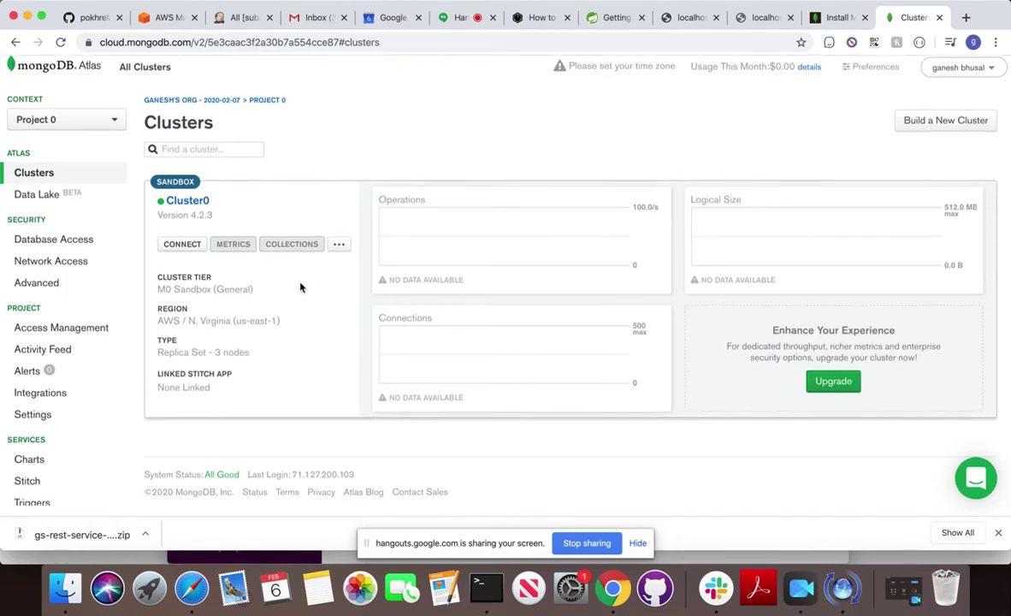
click(57, 248)
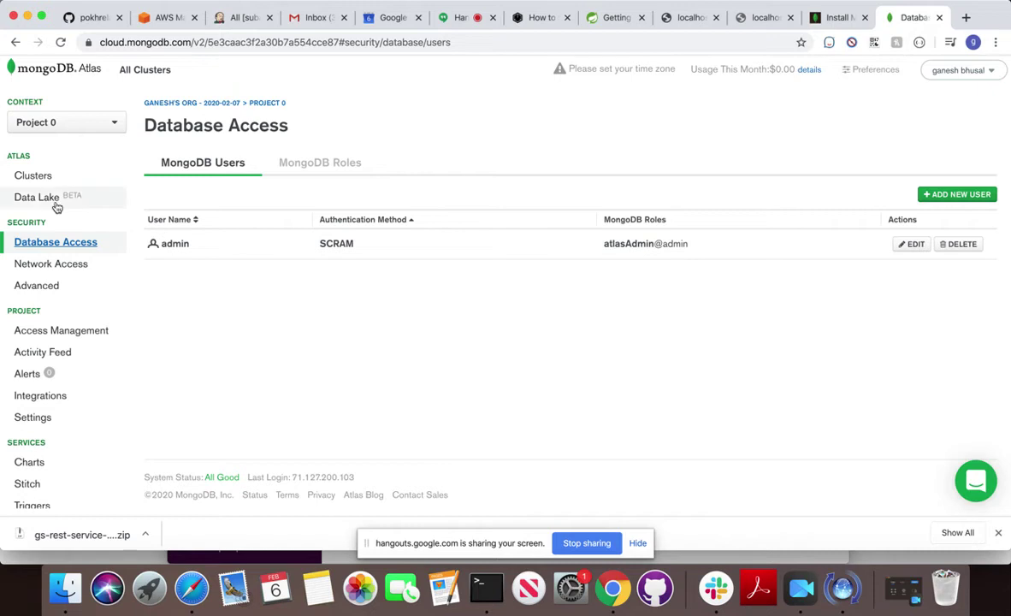
click(40, 182)
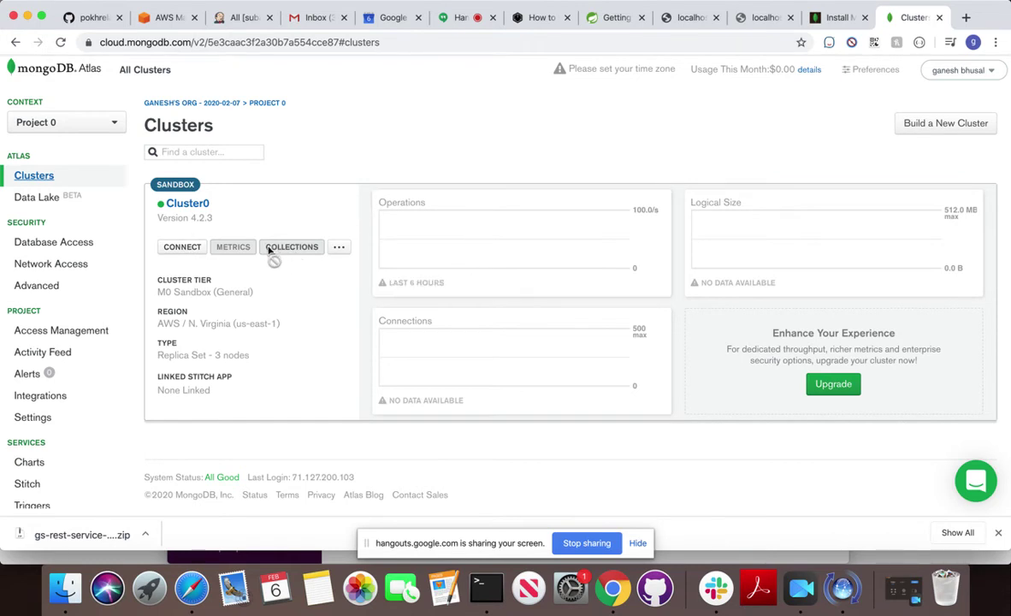
click(182, 247)
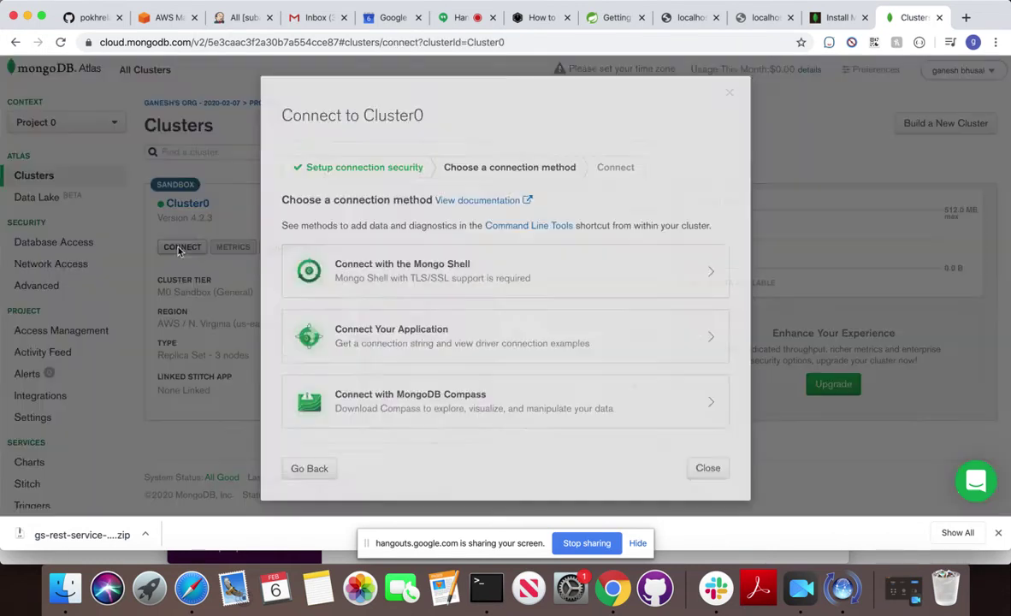
click(395, 342)
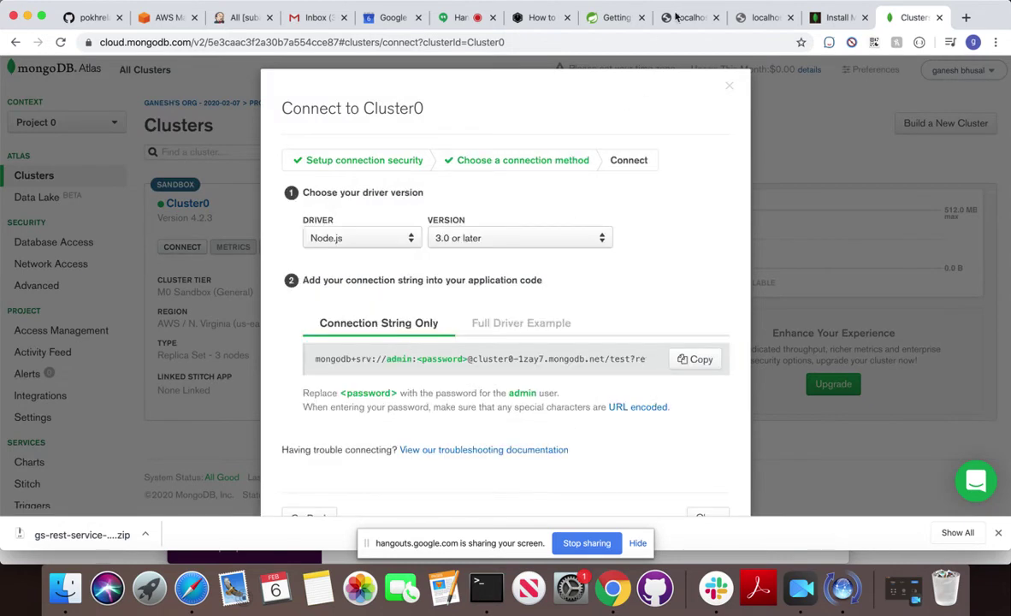
click(728, 89)
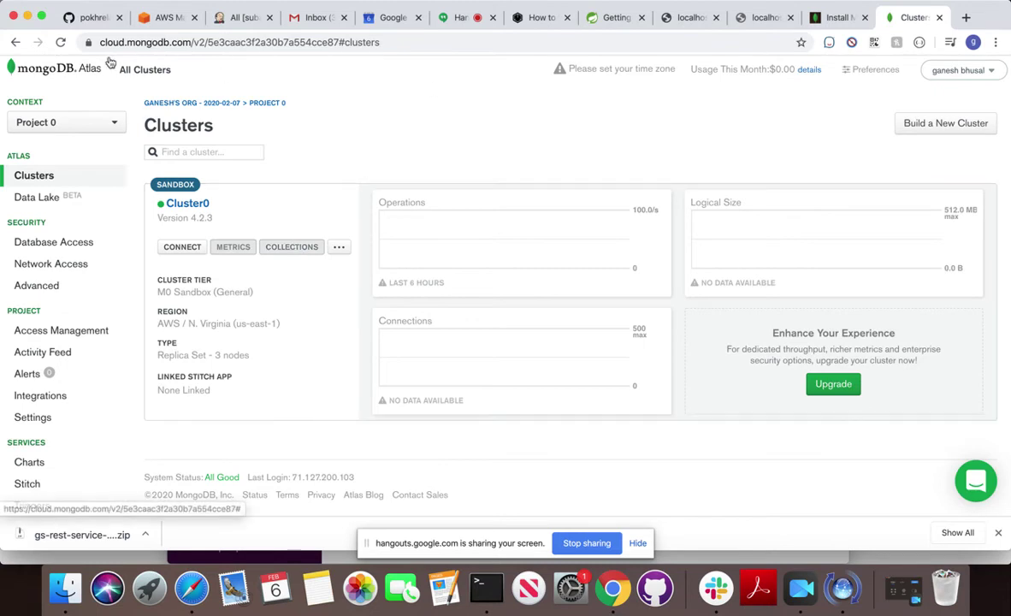
click(60, 45)
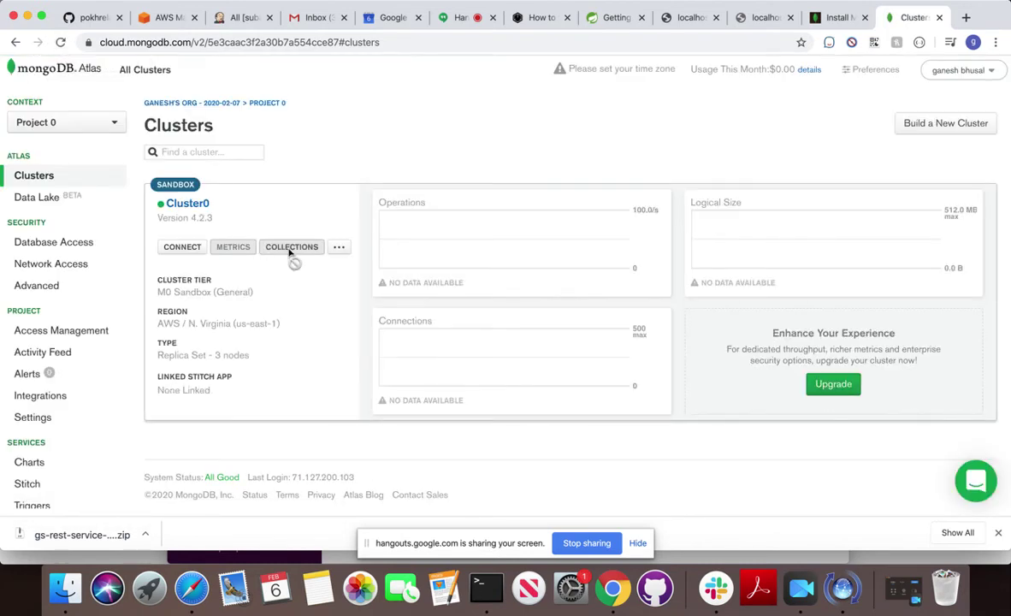
click(338, 247)
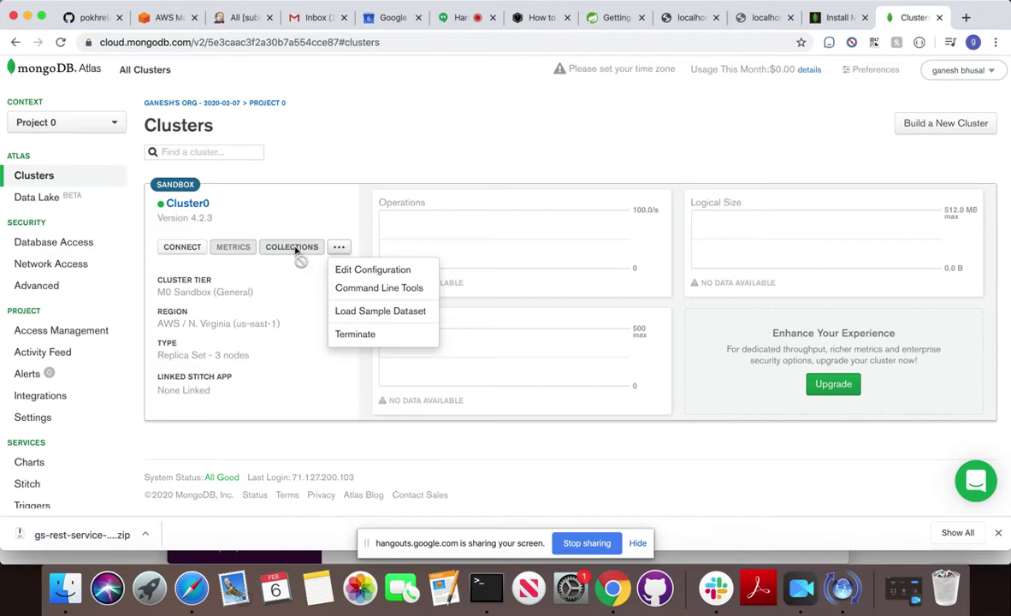
click(390, 270)
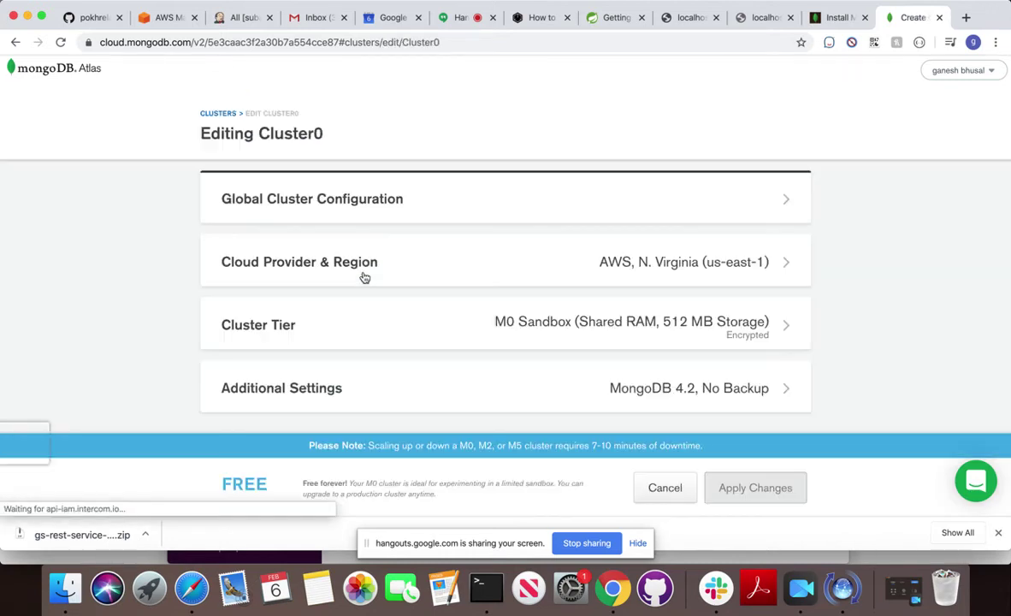
scroll(364, 276, down, 1)
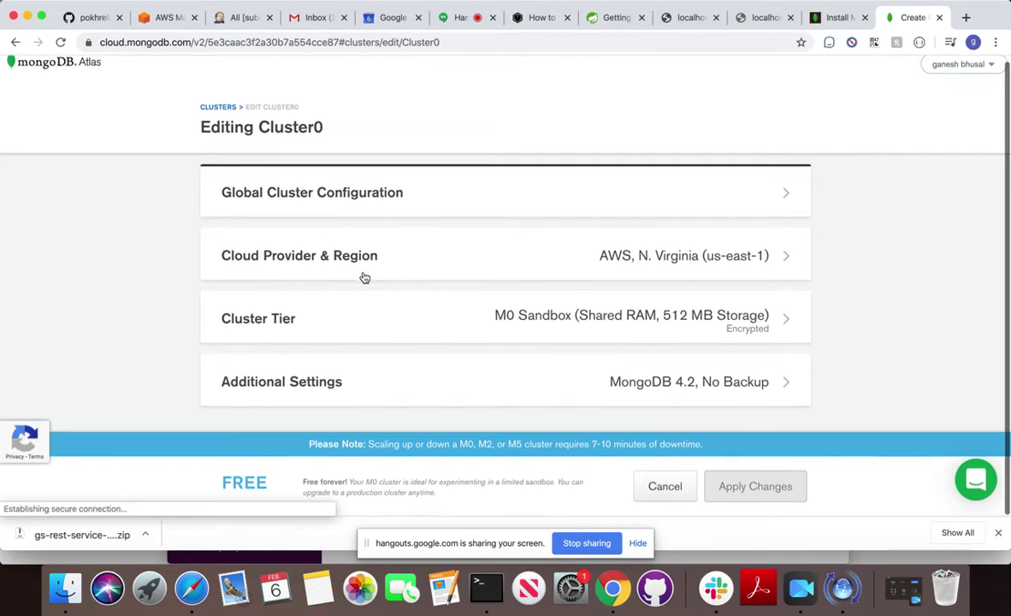
click(396, 393)
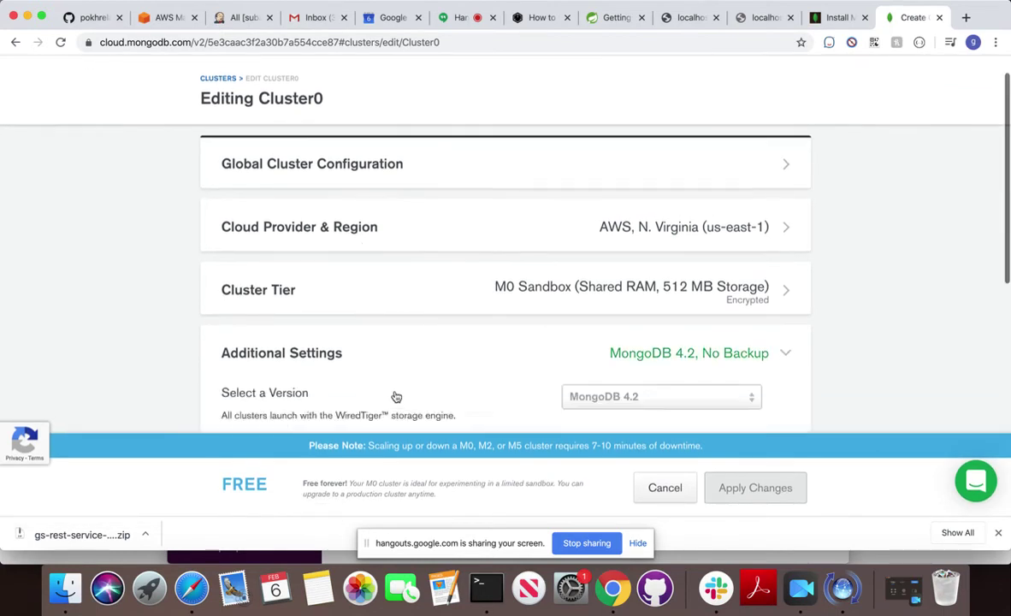
scroll(396, 396, down, 5)
scroll(396, 396, up, 8)
scroll(396, 396, up, 3)
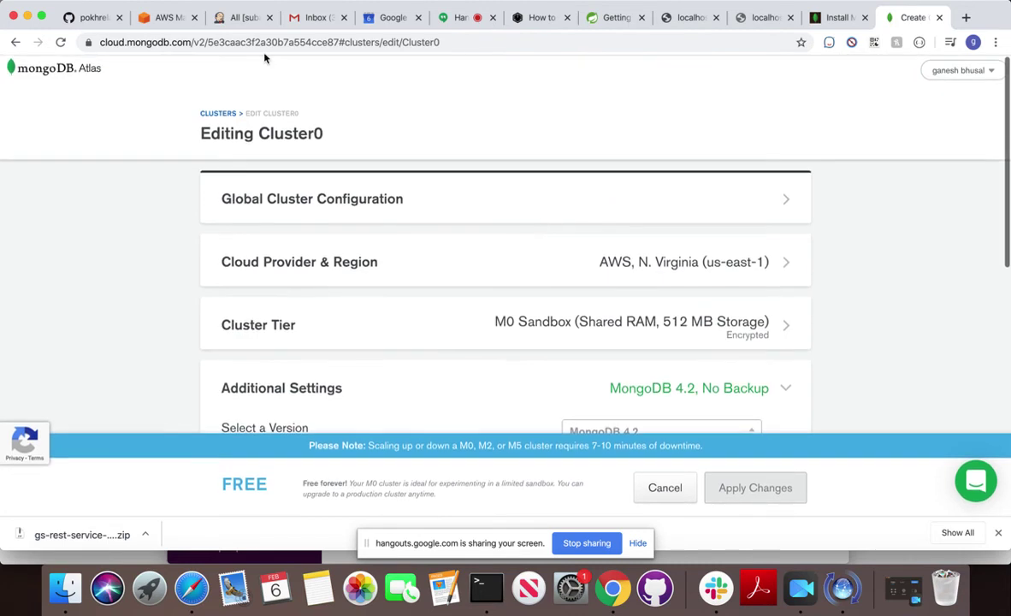
click(15, 42)
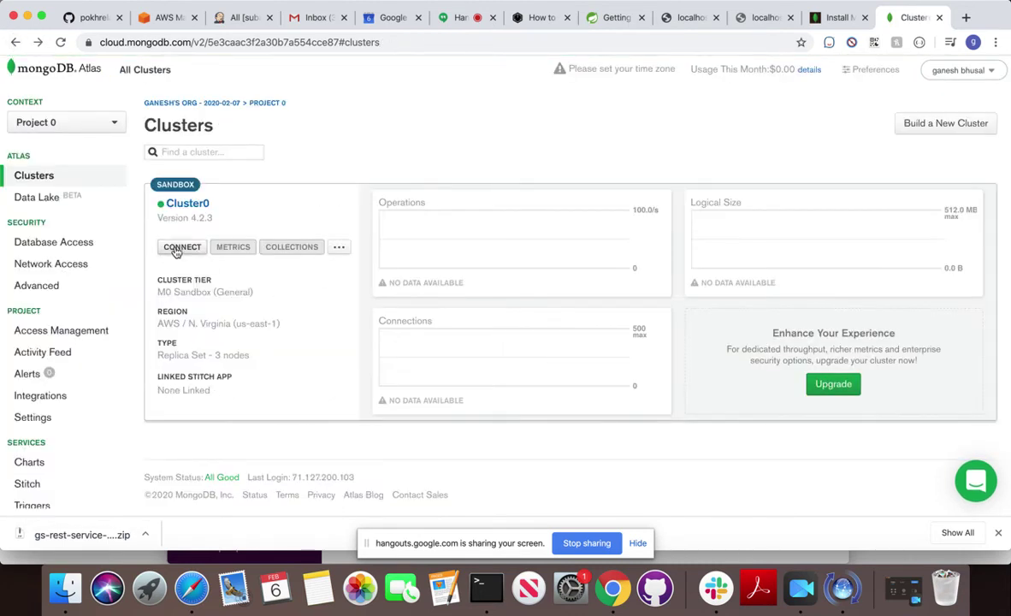
Open Cluster0's Connect Your Application options and look through the driver list.
click(169, 248)
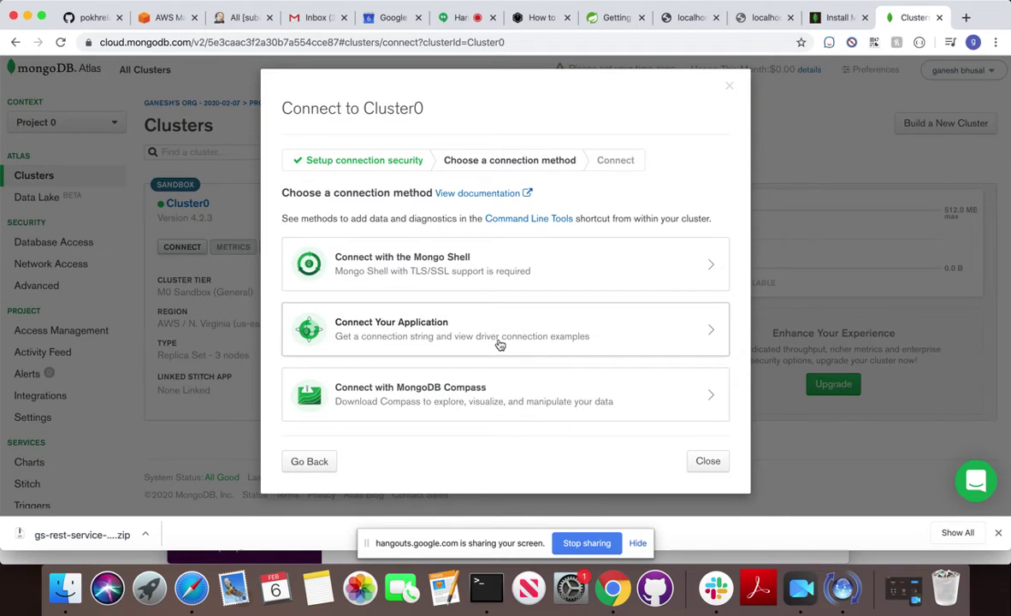
click(500, 341)
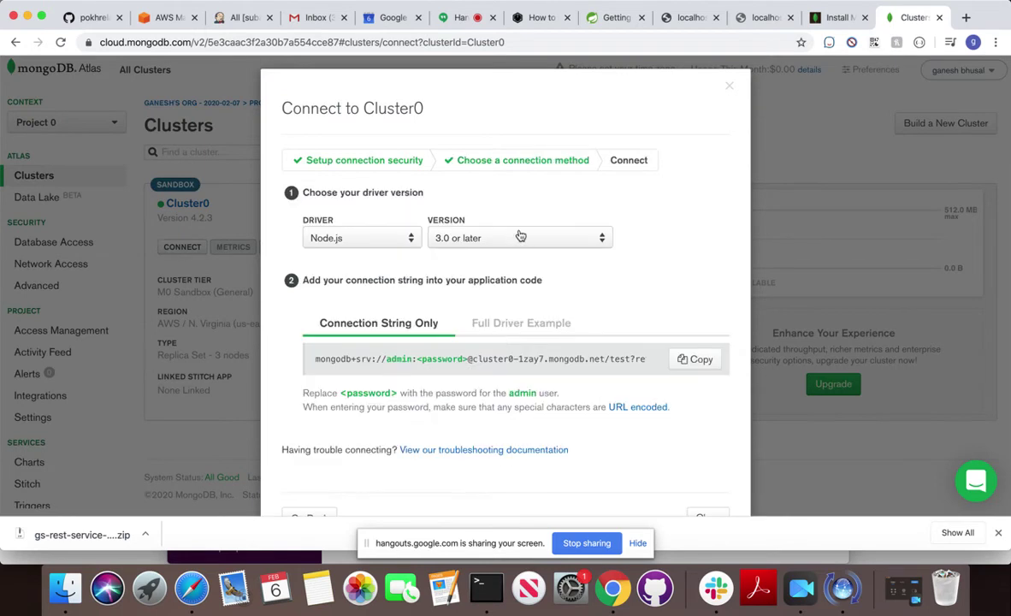
click(411, 241)
scroll(366, 348, down, 5)
scroll(366, 347, up, 5)
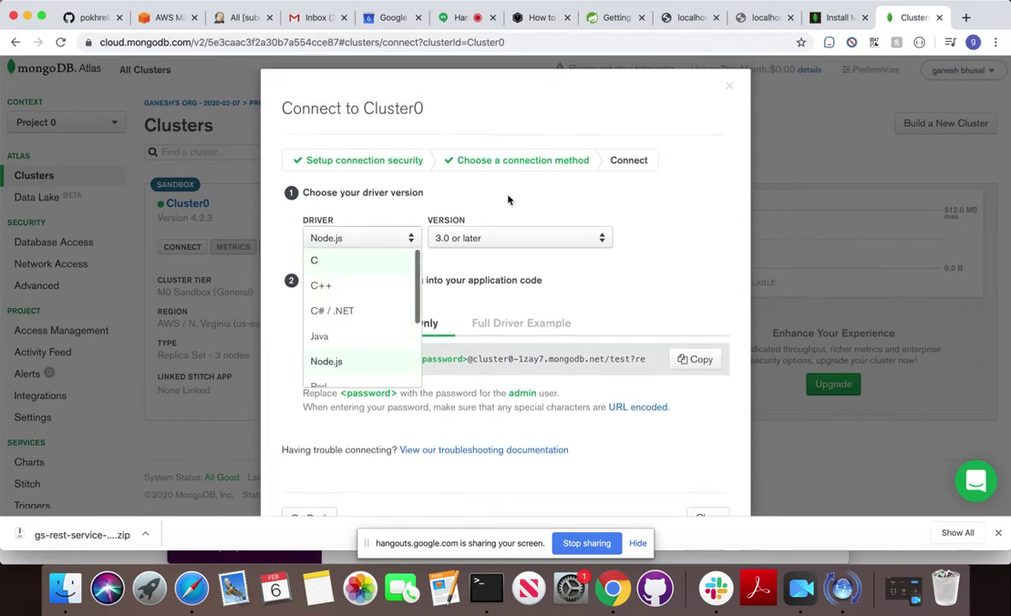
click(507, 199)
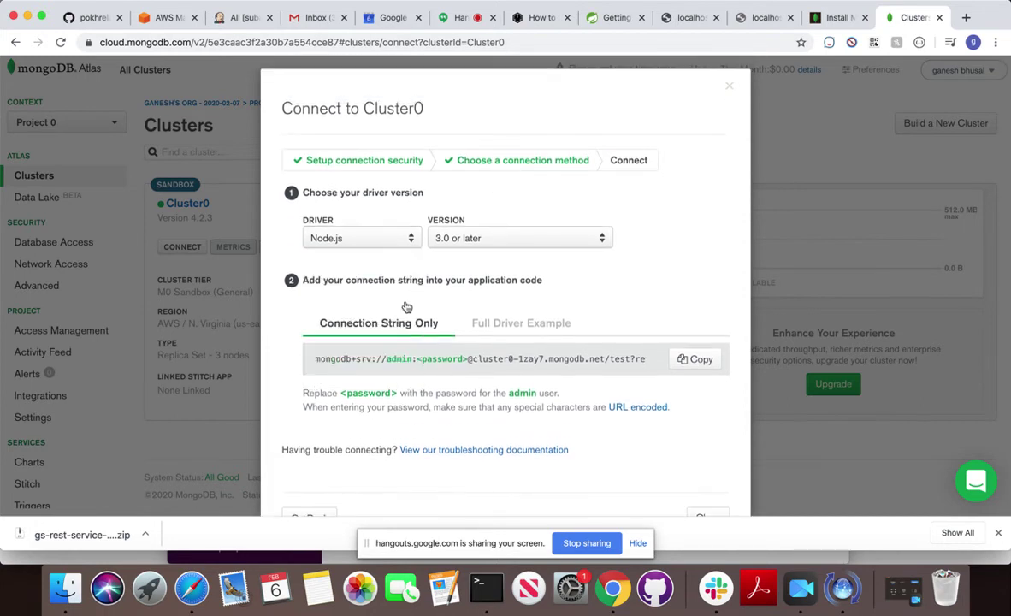
Choose the Java driver, version 3.6 or later, and copy its connection string.
click(359, 240)
click(351, 336)
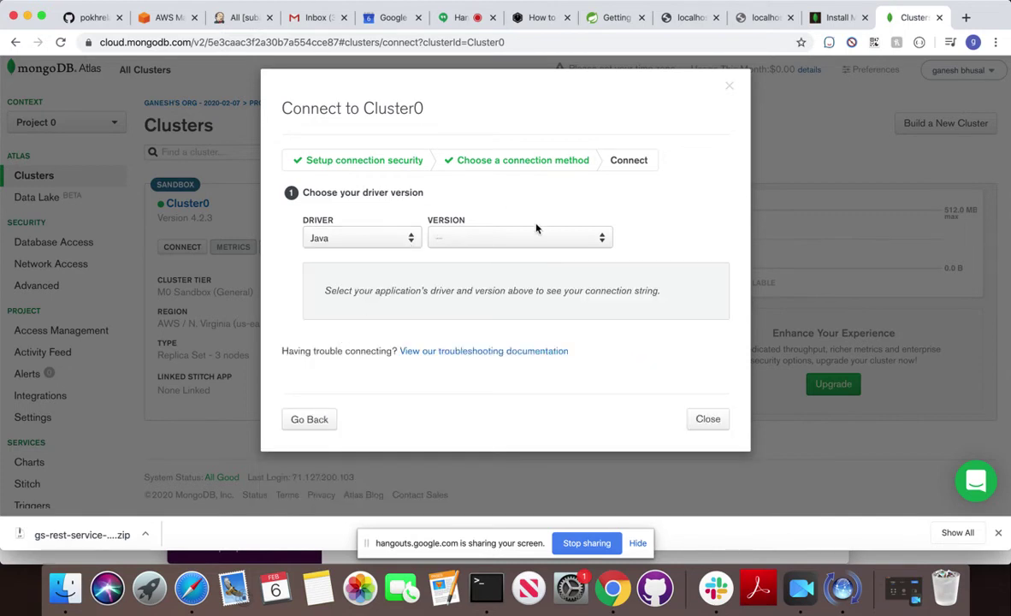
click(513, 240)
click(492, 263)
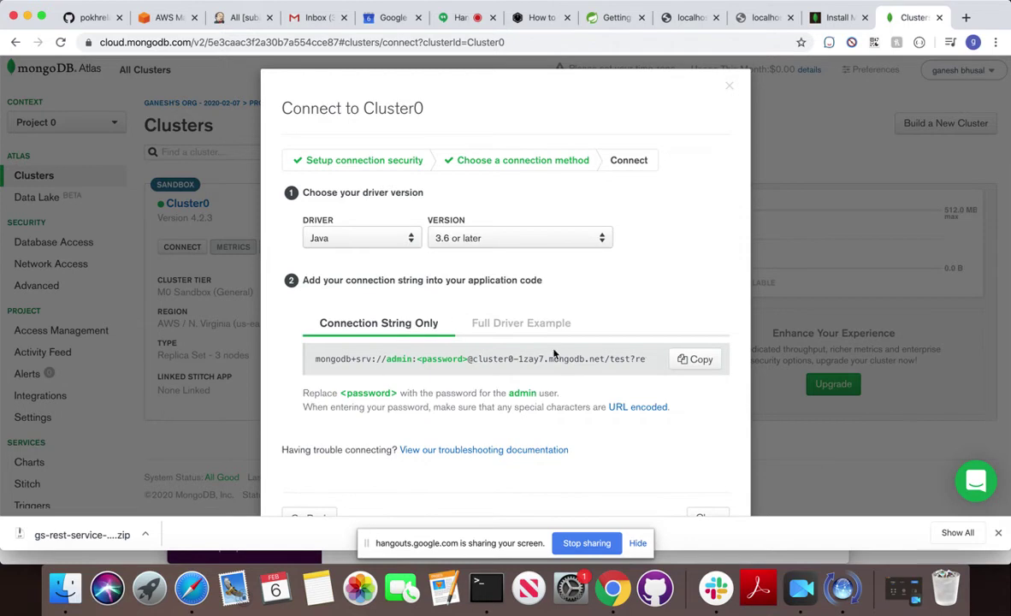
click(689, 360)
click(485, 589)
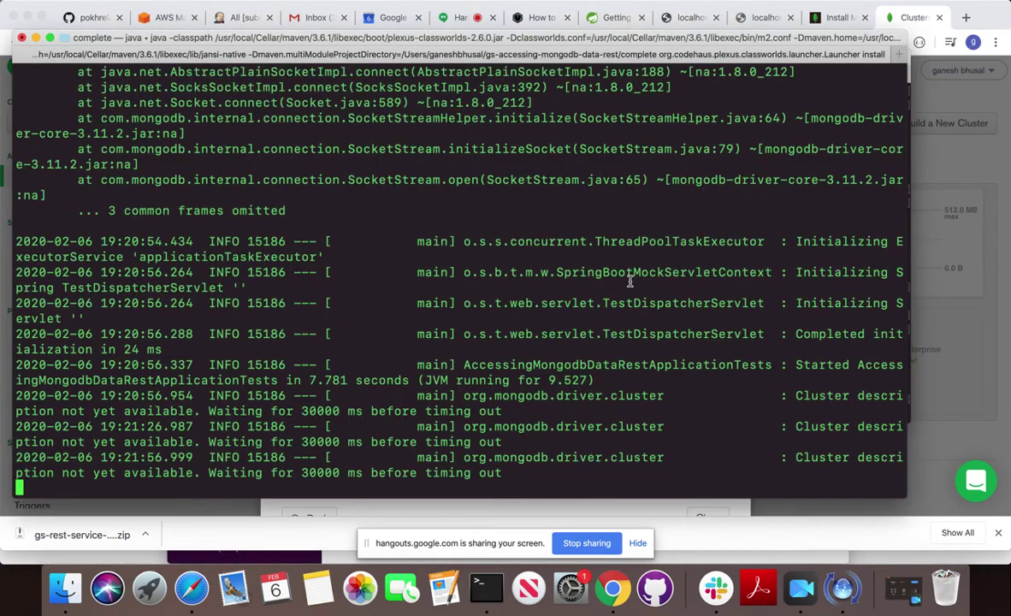
Stop the stalled Maven test run with Ctrl+C and switch to the resources terminal.
key(ctrl+c)
key(Return)
key(Return)
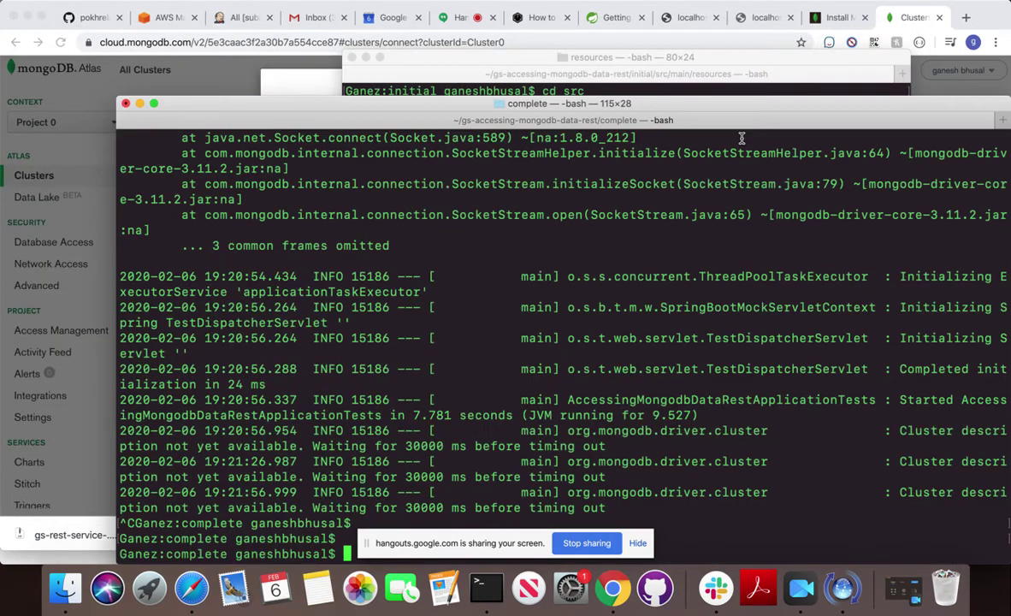
click(480, 62)
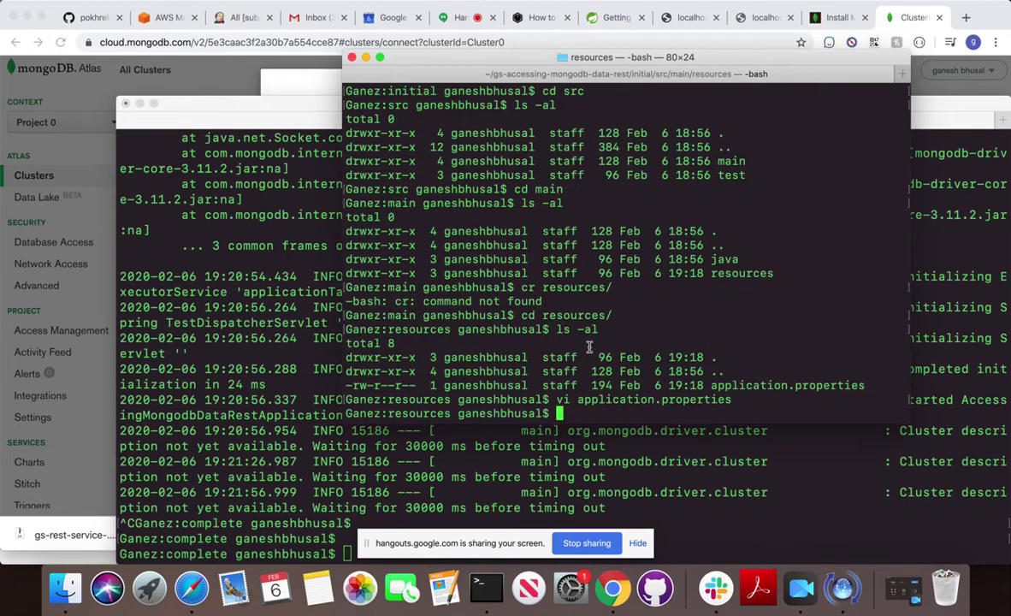
key(Return)
key(Return)
key(Return)
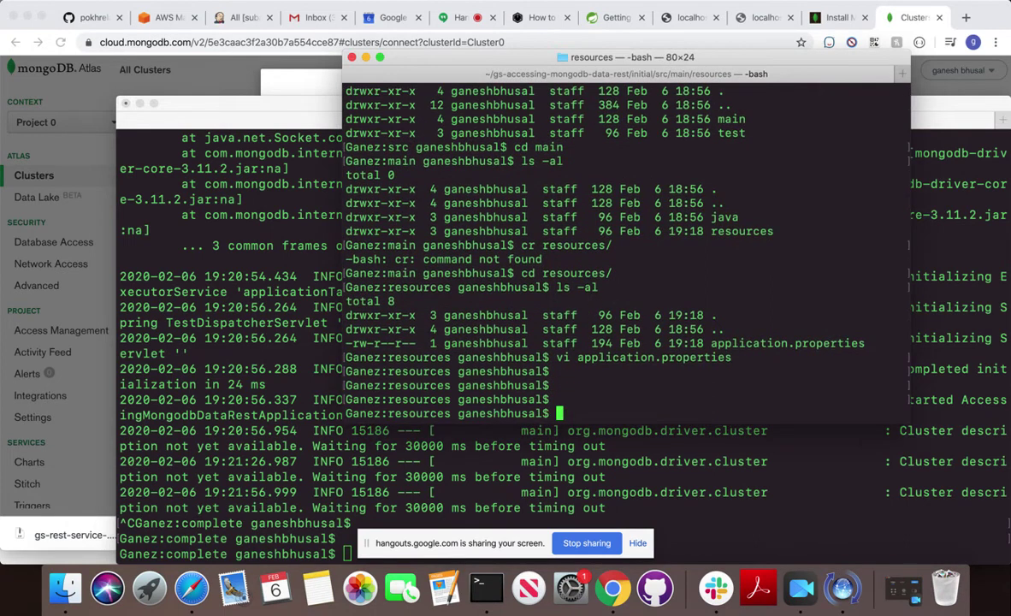
Print the folder path with pwd and select it from gs-accessing-mongodb-data-rest to resources.
text(vi )
text(a)
key(Tab)
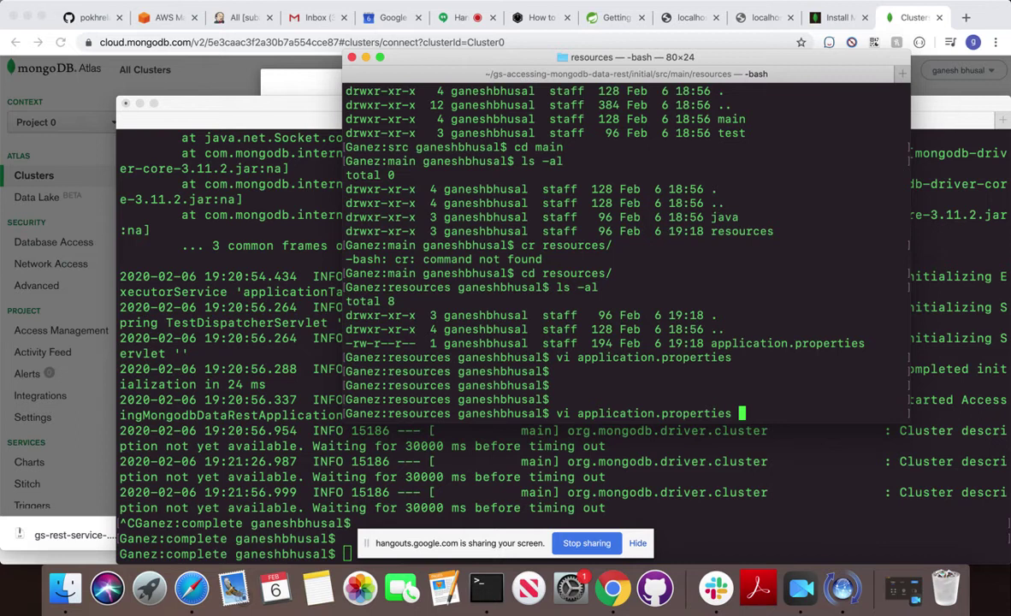
key(BackSpace)
key(BackSpace)
key(BackSpace)
key(BackSpace)
key(BackSpace)
key(BackSpace)
key(BackSpace)
key(BackSpace)
key(BackSpace)
key(BackSpace)
key(BackSpace)
key(BackSpace)
key(BackSpace)
key(BackSpace)
key(BackSpace)
key(BackSpace)
key(BackSpace)
key(BackSpace)
key(BackSpace)
key(BackSpace)
key(BackSpace)
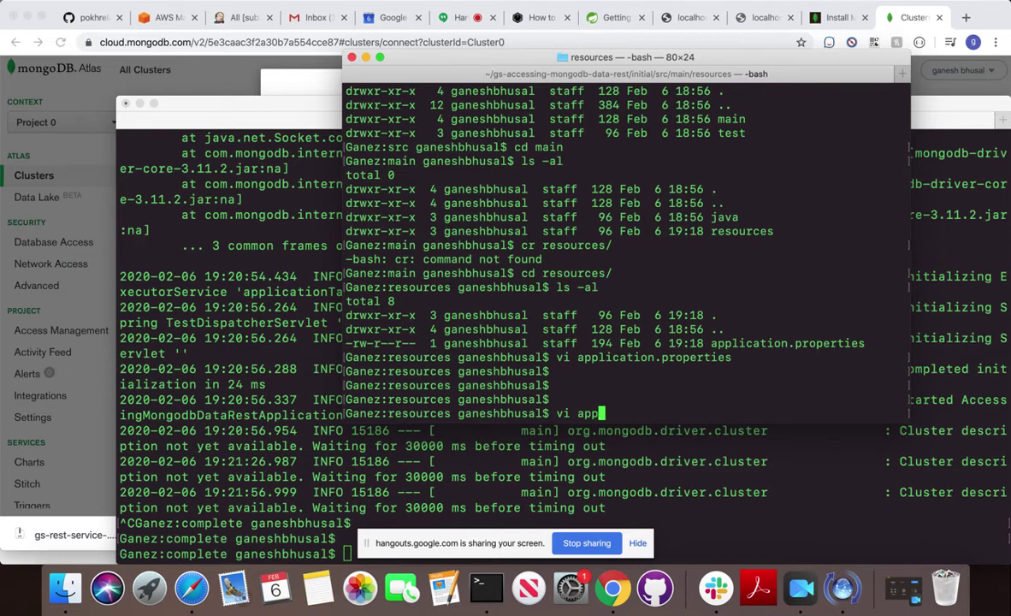
key(BackSpace)
text(pwd)
key(Return)
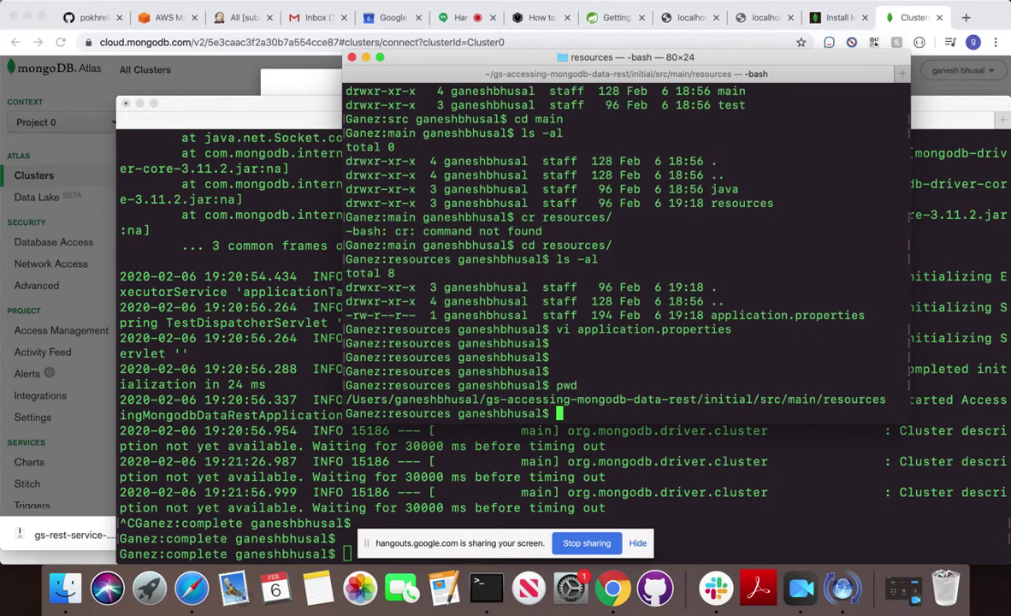
drag(704, 400, 741, 400)
drag(485, 400, 886, 393)
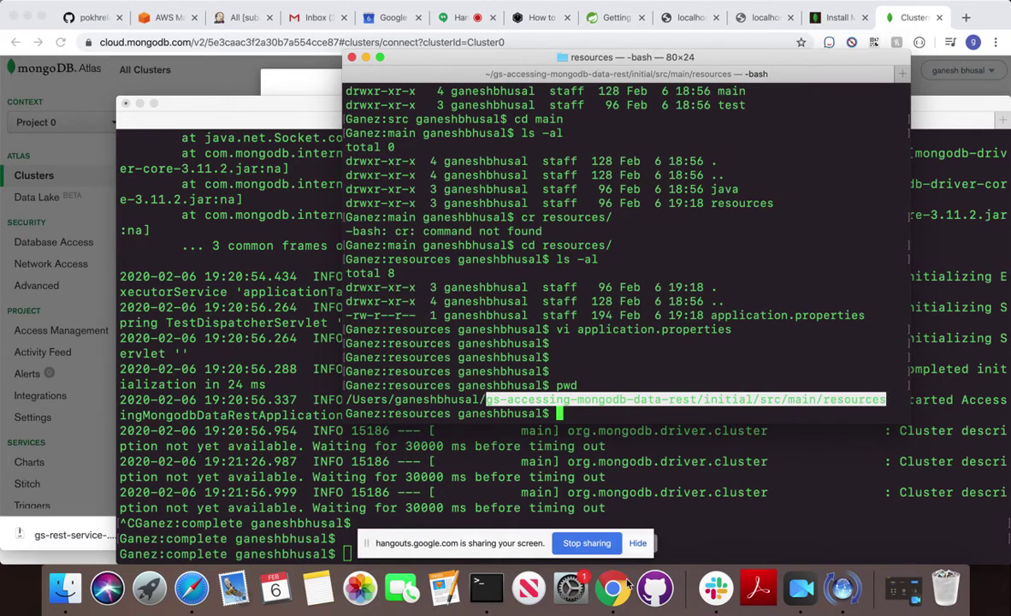
Post the path gs-accessing-mongodb-data-rest/initial/src/main/resources as a message in Slack's #general.
click(715, 590)
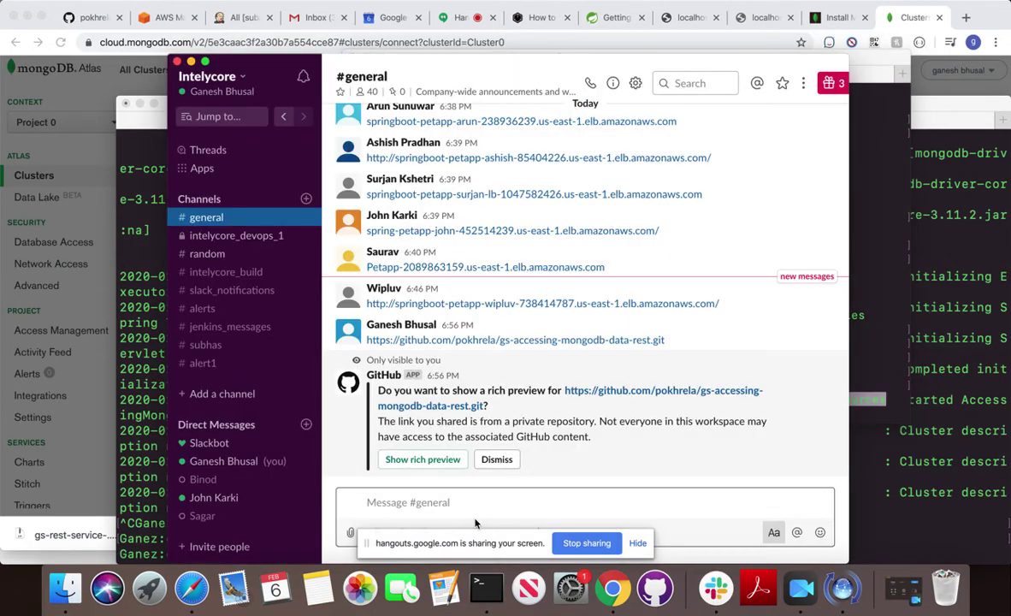
key(super+v)
key(Return)
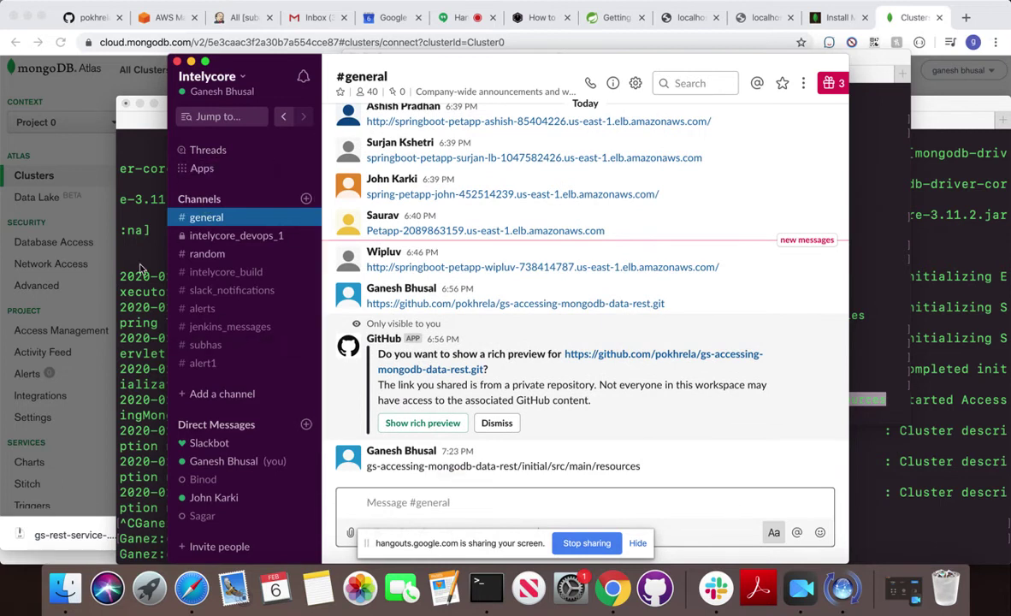
click(838, 17)
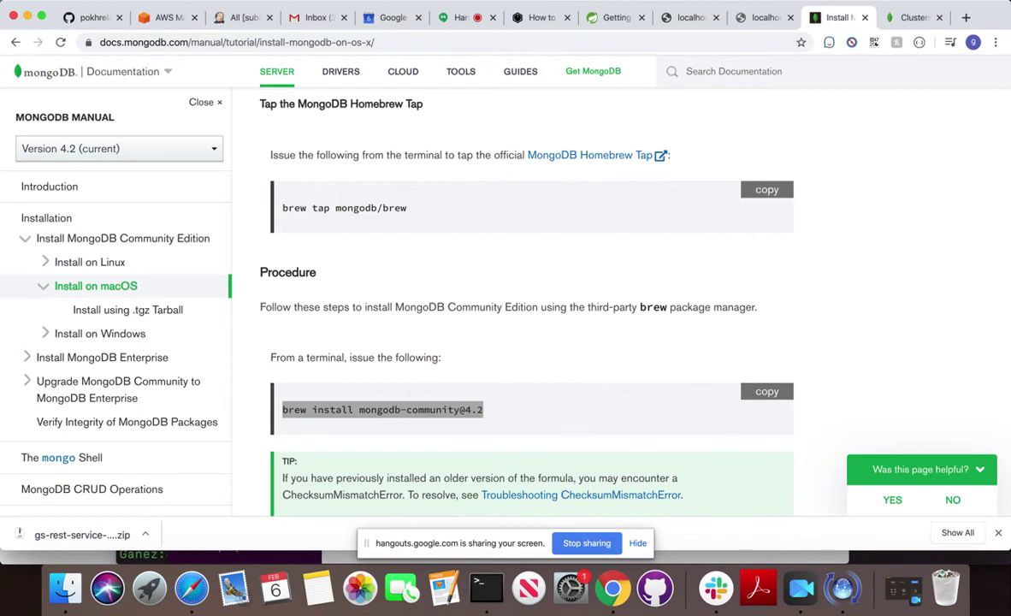
Copy Cluster0's Java connection string again from the Connect to Cluster0 dialog.
click(908, 17)
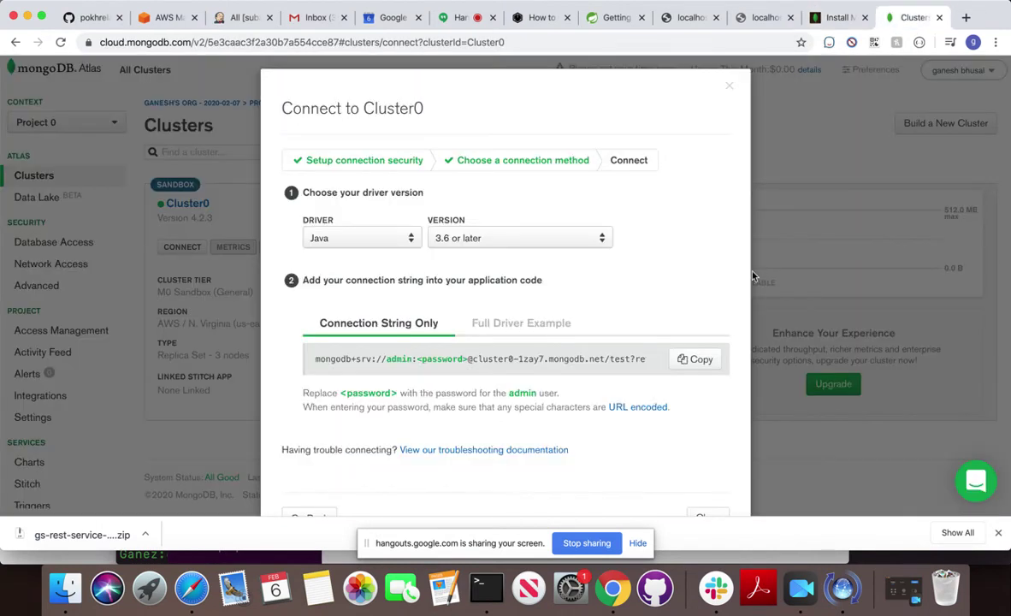
click(691, 360)
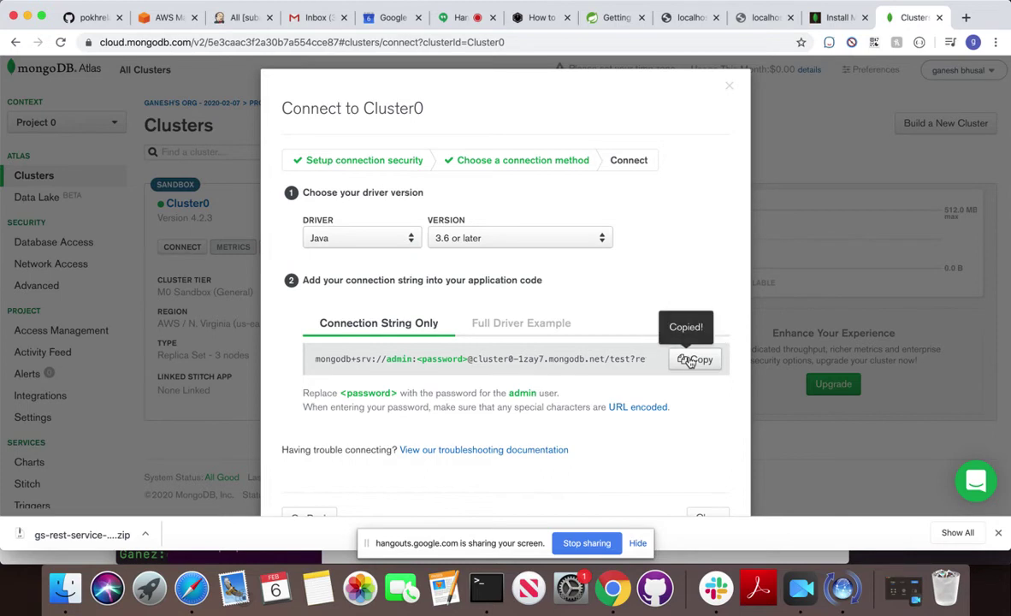
click(484, 590)
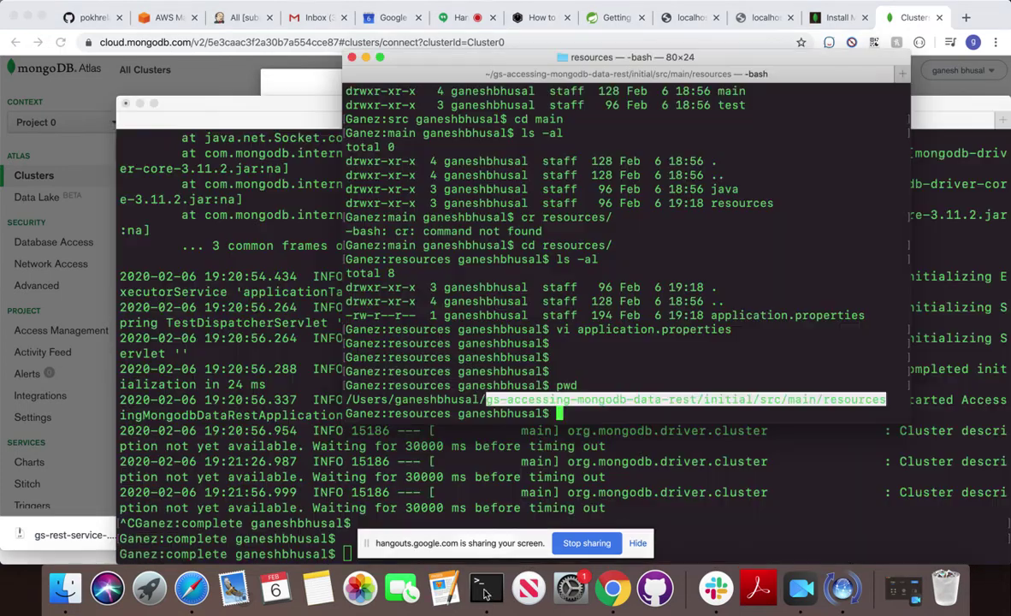
Open application.properties in vi and replace the old uri value with the Atlas connection string.
click(554, 402)
text(vi application.properties)
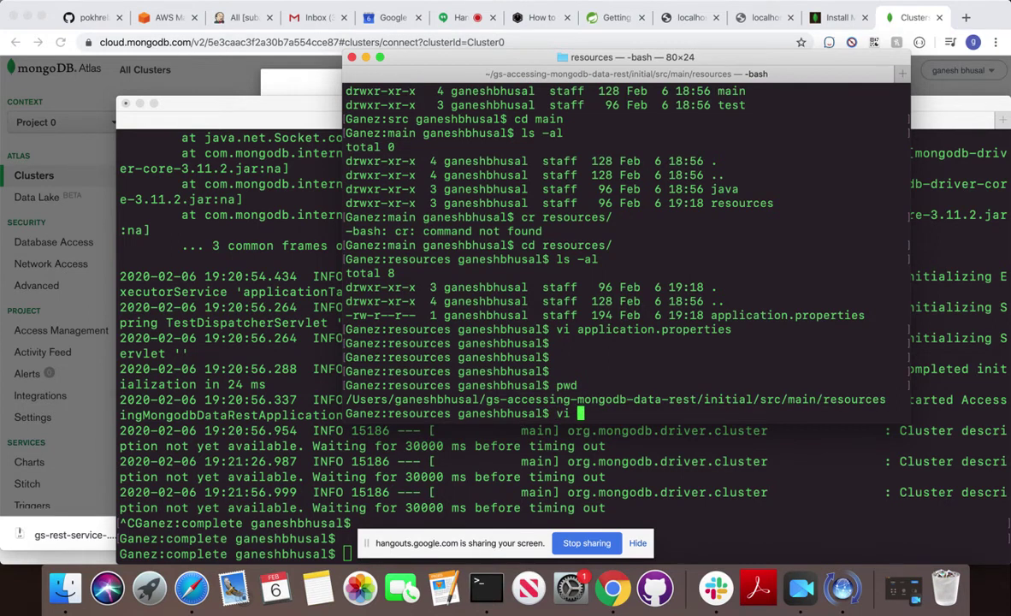
key(Return)
key(Right)
key(Right)
key(Right)
key(Right)
key(Right)
key(Right)
key(Right)
key(Right)
key(Right)
key(Right)
key(Right)
key(Right)
key(Right)
key(Right)
key(Right)
key(Right)
key(Right)
key(Right)
key(Right)
key(Right)
key(Right)
key(Right)
key(Right)
key(Right)
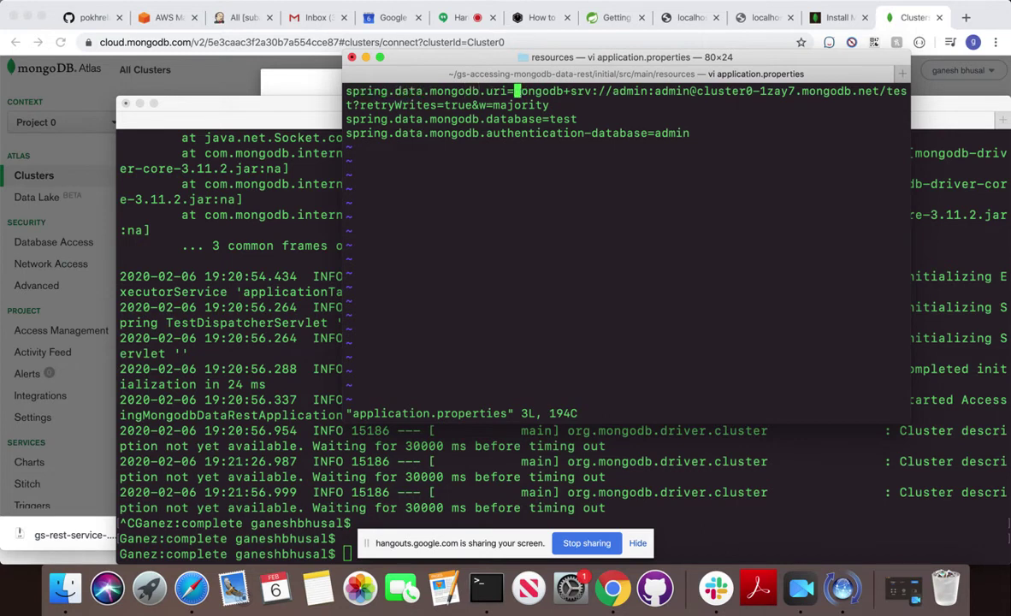
key(x)
key(x)
key(x)
key(x)
key(x)
key(x)
key(x)
key(x)
key(x)
key(x)
key(x)
key(x)
key(x)
key(x)
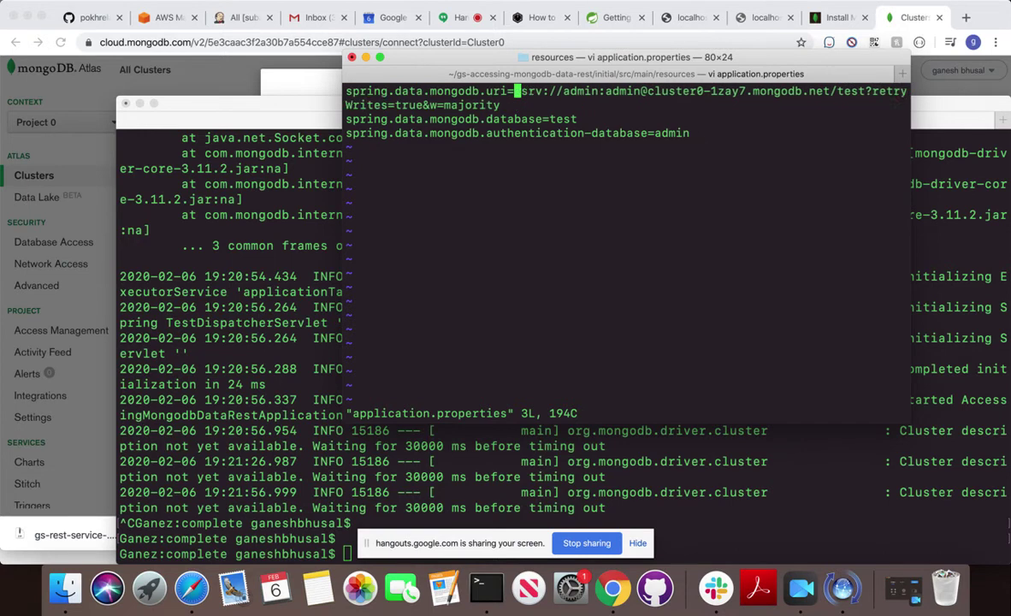
key(x)
key(x)
key(x)
key(x)
key(x)
key(x)
key(x)
key(x)
key(x)
key(x)
key(x)
key(x)
key(x)
key(x)
key(x)
key(x)
key(x)
key(x)
key(x)
key(x)
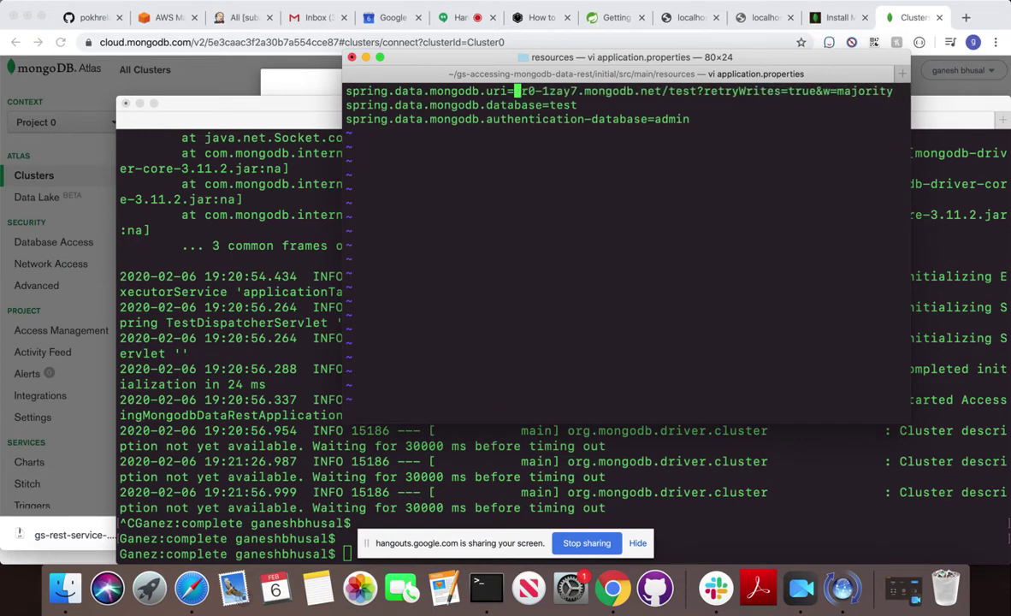
key(x)
key(x)
key(x)
key(x)
key(x)
key(x)
key(x)
key(x)
key(x)
key(x)
key(x)
key(x)
key(x)
key(x)
key(x)
key(x)
key(x)
key(x)
key(x)
key(x)
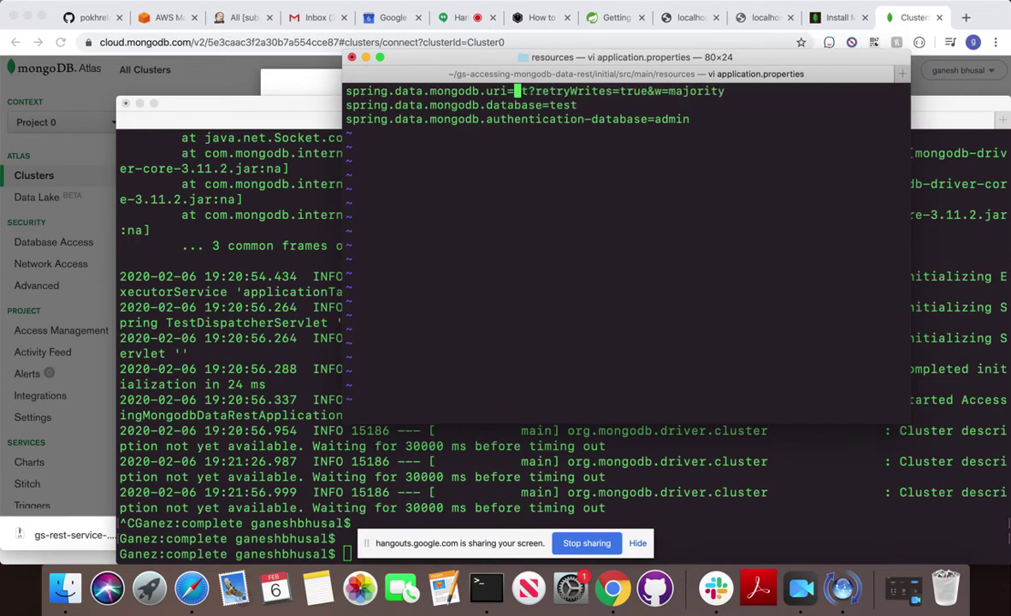
key(x)
key(x)
key(x)
key(x)
key(x)
key(x)
key(x)
key(x)
key(x)
key(x)
key(x)
key(x)
key(x)
key(x)
key(x)
key(x)
key(x)
key(x)
key(x)
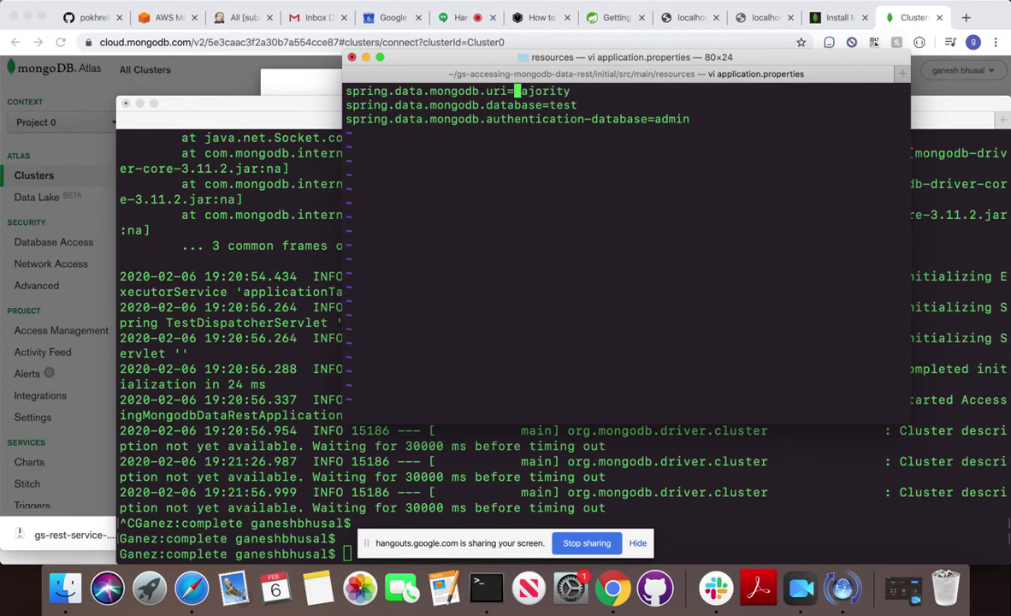
key(x)
key(x)
key(x)
key(x)
text(xa=)
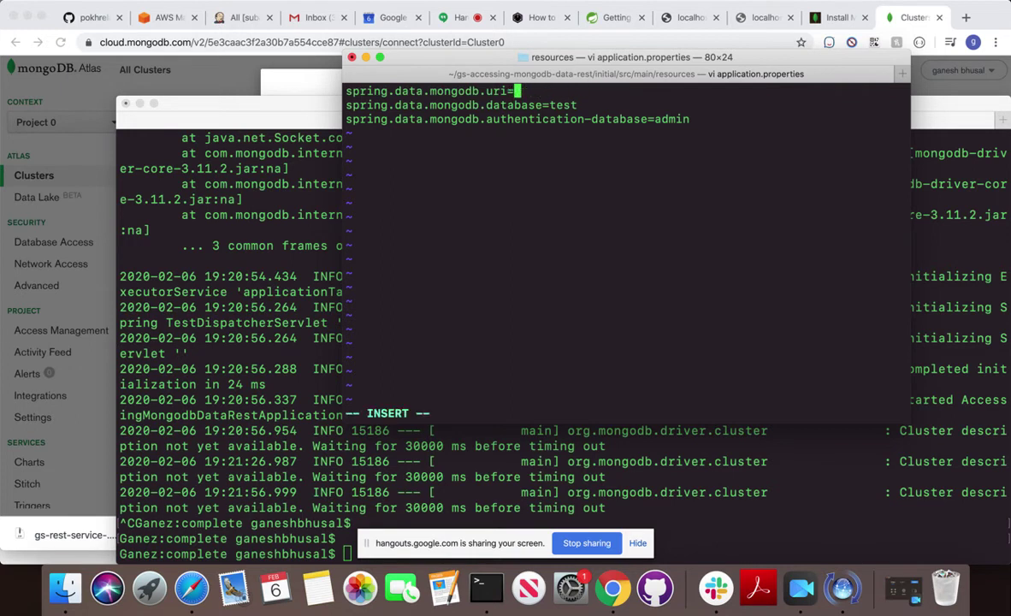
key(super+v)
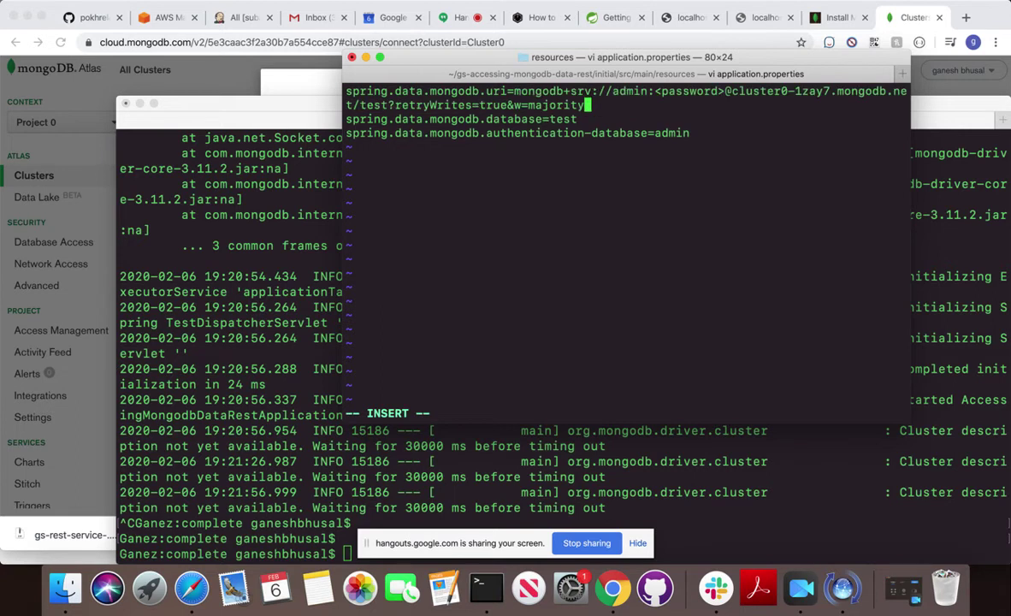
Back out of an early save and undo a duplicate paste of the connection string.
key(Escape)
text(:wq!)
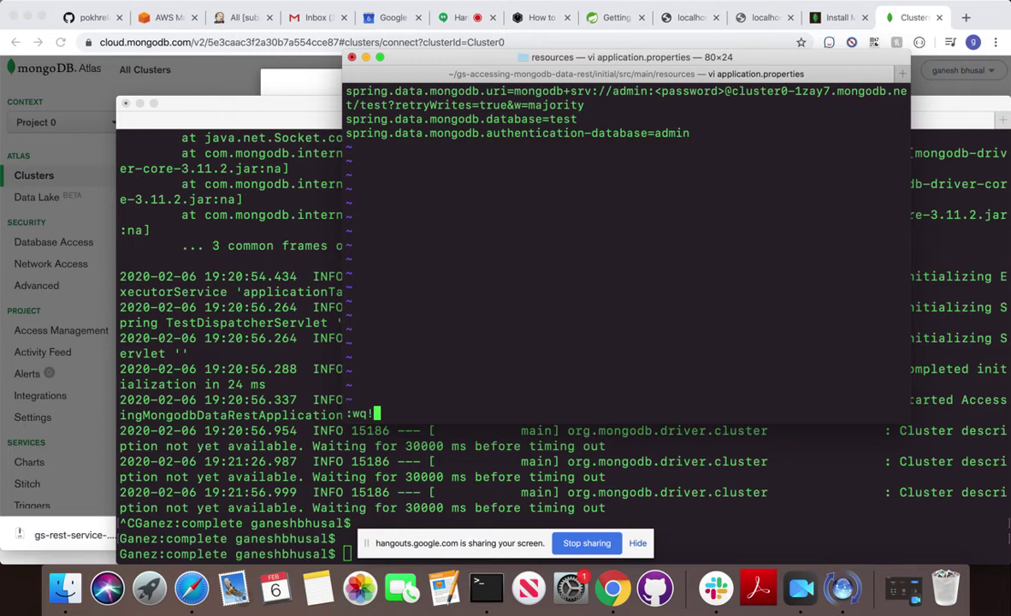
key(Escape)
key(i)
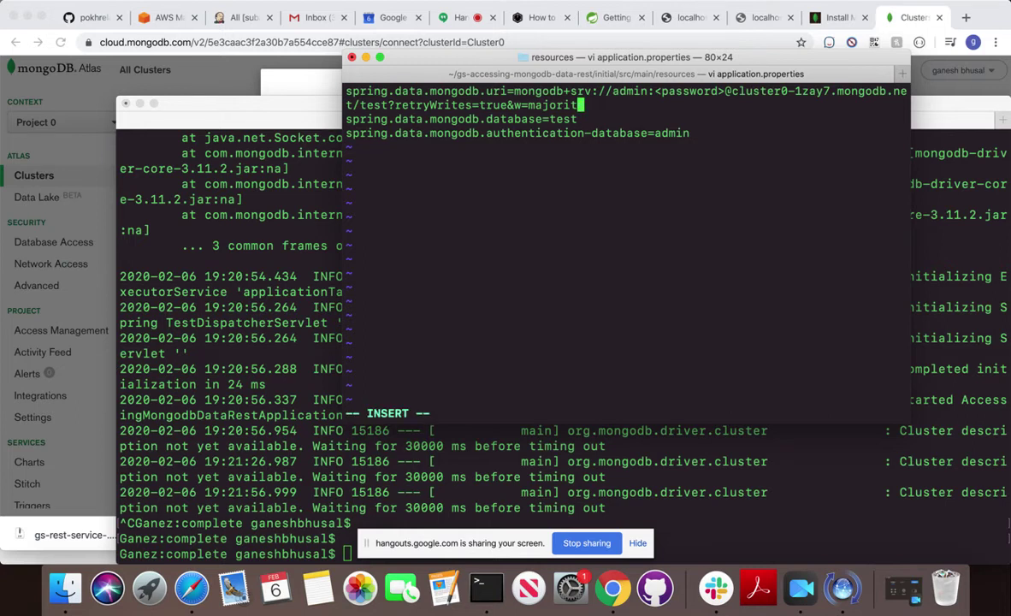
key(super+v)
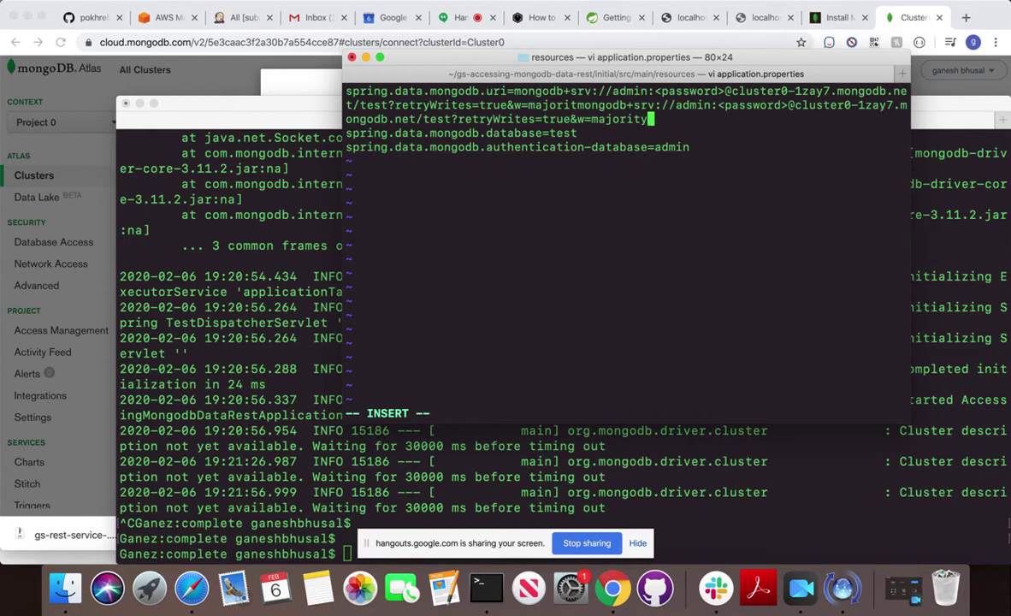
key(Escape)
key(u)
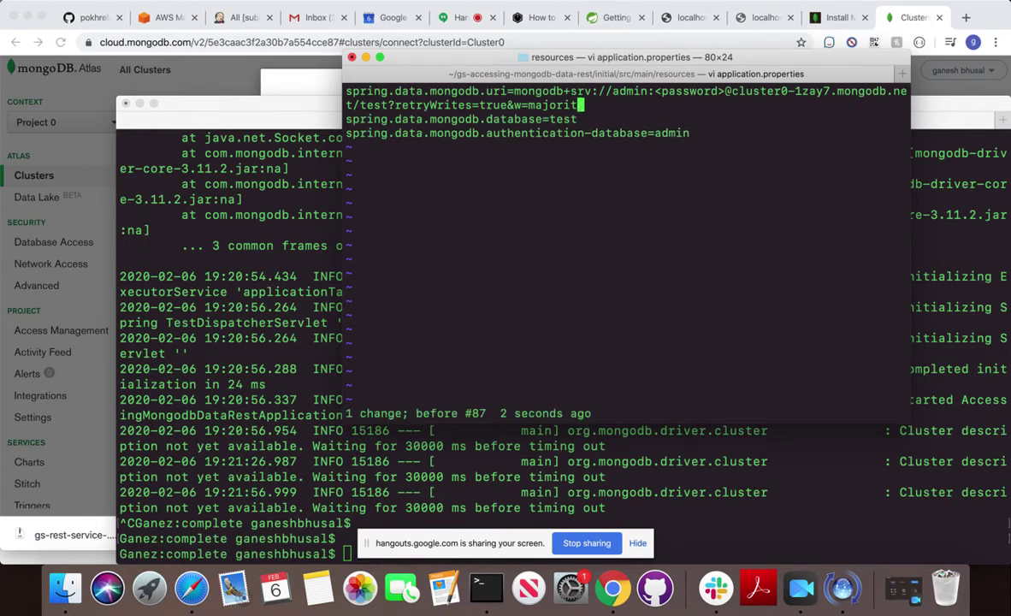
key(Escape)
Replace the <password> placeholder with the admin user's password and save with :wq.
key(Left)
key(Left)
key(Left)
key(Left)
key(Left)
key(Left)
key(Left)
key(Left)
key(Left)
key(Left)
key(Left)
key(Left)
key(Left)
key(Left)
key(Left)
key(Left)
key(Left)
key(Left)
key(Left)
key(Left)
key(Left)
key(Left)
key(Left)
key(Left)
key(Left)
key(Left)
key(Left)
key(Left)
key(Left)
key(Left)
key(Left)
key(Left)
key(Left)
key(Left)
key(Left)
key(Left)
key(Left)
key(Left)
key(Left)
key(Left)
key(Left)
key(Left)
key(Left)
key(Left)
key(Left)
key(Left)
key(Left)
key(Left)
key(Left)
key(Left)
key(Left)
key(Left)
key(Left)
key(Left)
key(Left)
key(Left)
key(Left)
key(Left)
key(Left)
key(Left)
key(Left)
key(Left)
key(Left)
key(Left)
key(Escape)
key(Left)
key(Left)
key(x)
key(x)
key(x)
key(x)
key(x)
key(x)
key(x)
key(x)
key(x)
key(x)
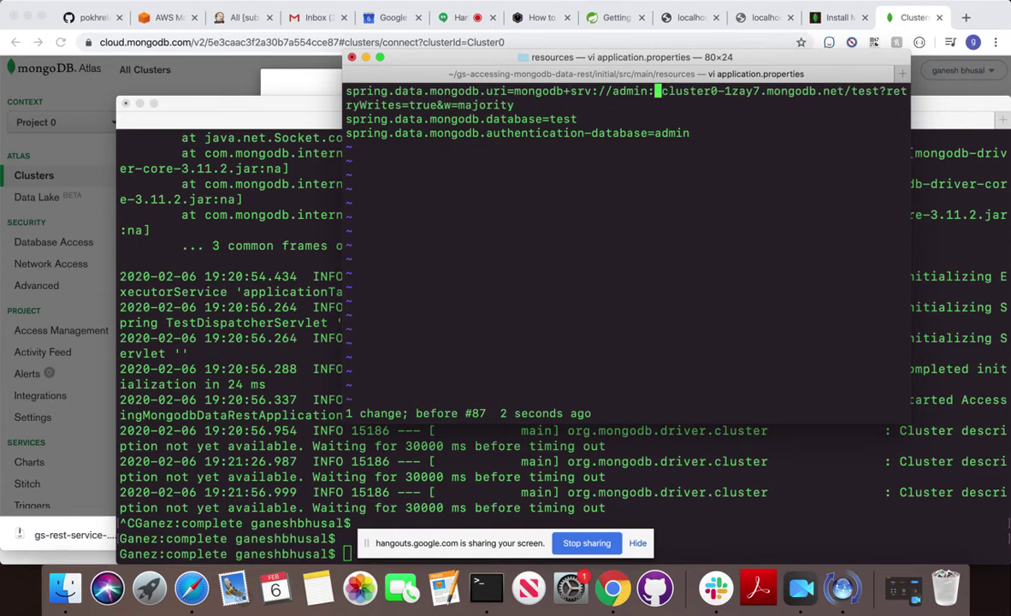
key(i)
text(admin)
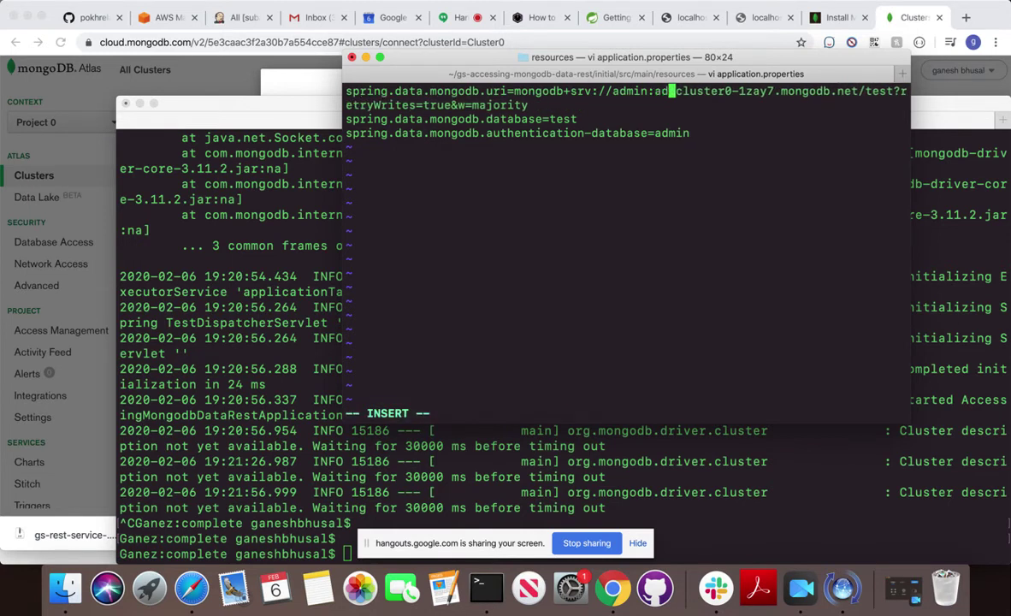
key(Escape)
text(:wq)
key(Return)
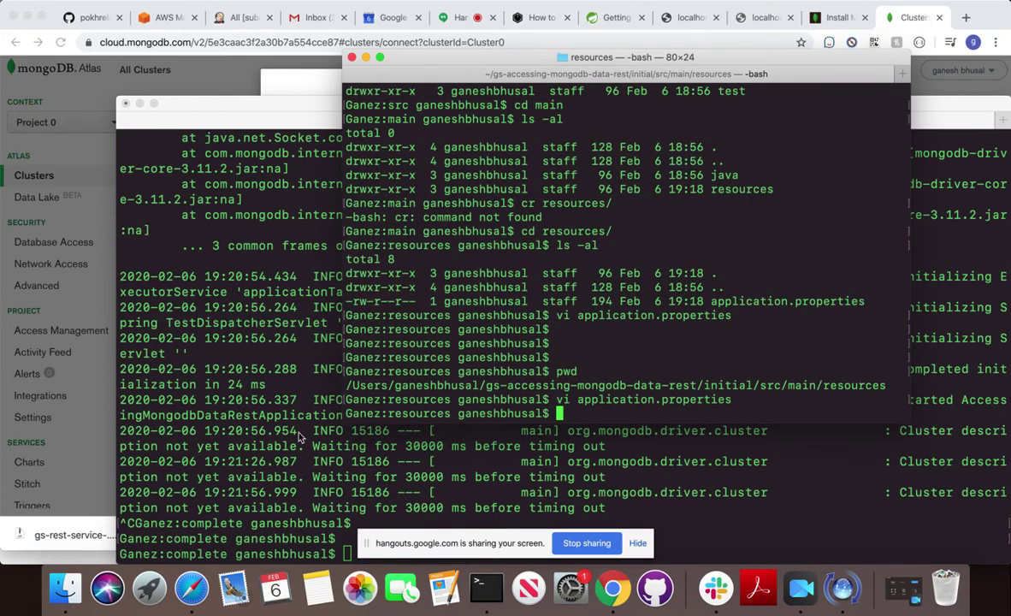
Run mvn clean in the complete project terminal.
click(275, 400)
drag(344, 110, 289, 56)
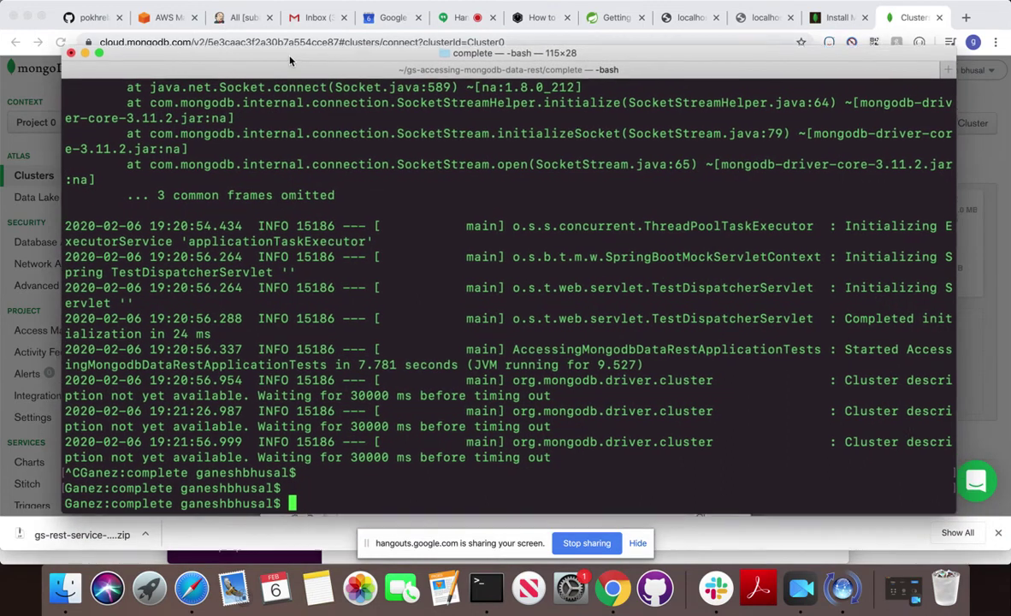
text(mvn clean)
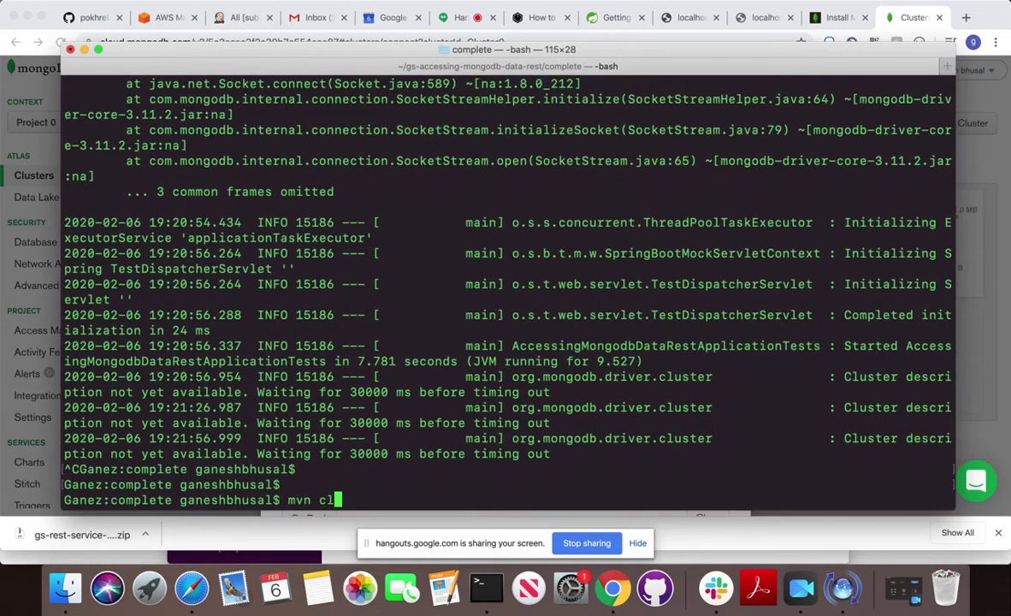
key(Return)
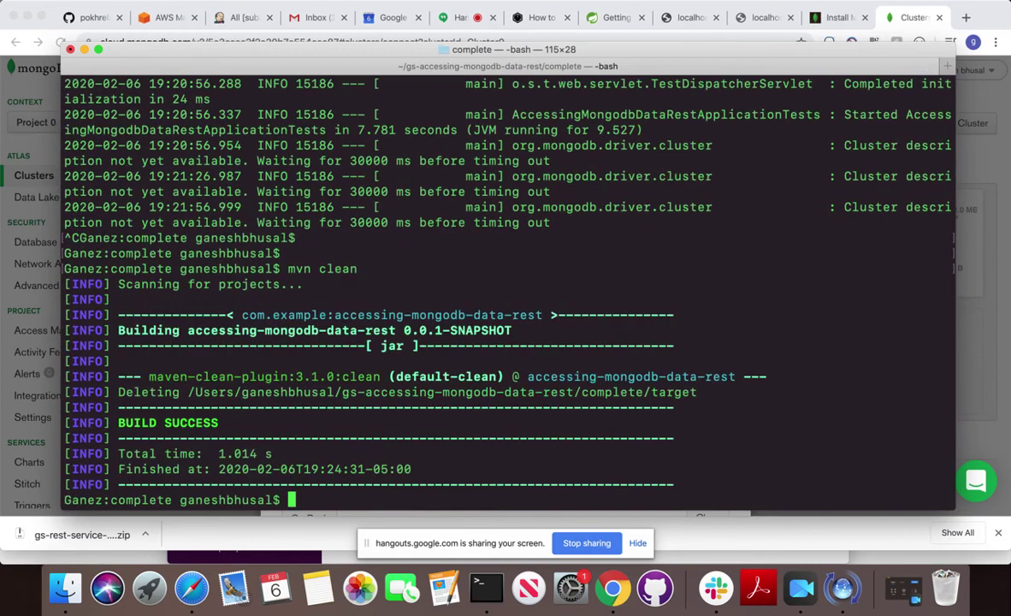
Rerun mvn install and highlight the test startup log line about the cluster.
key(Up)
key(Up)
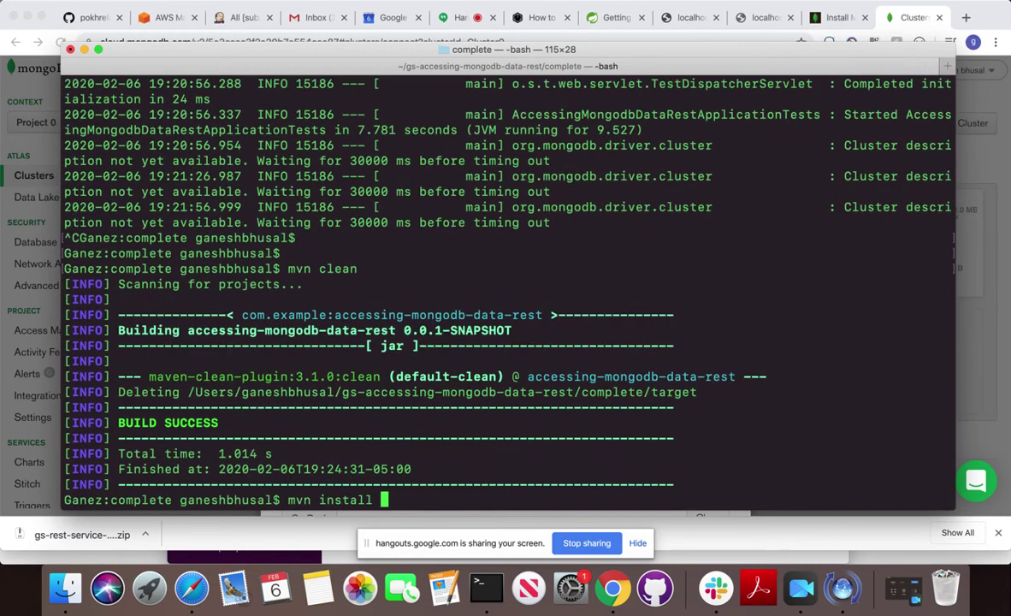
key(Return)
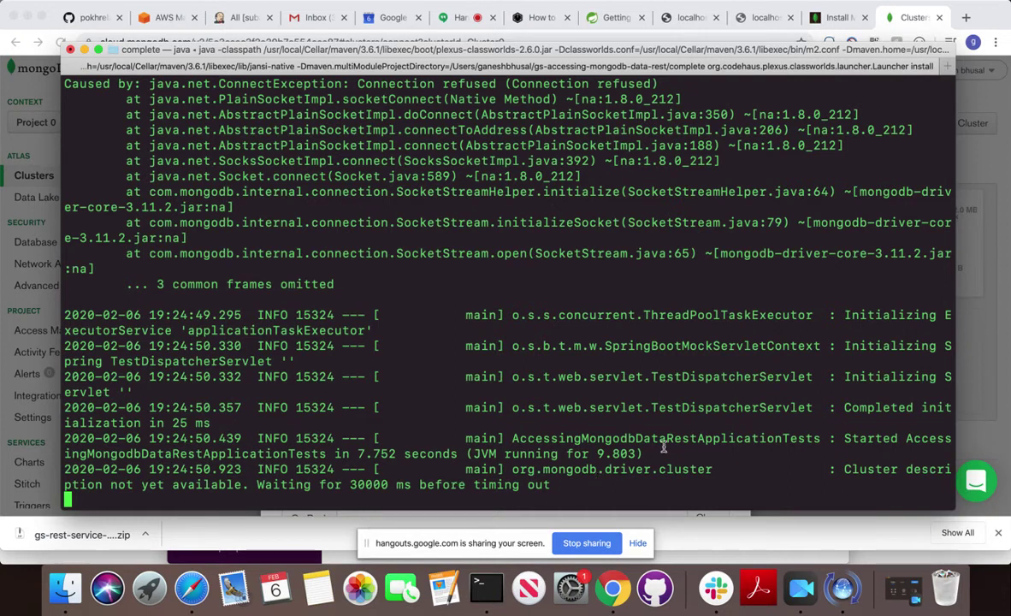
drag(512, 439, 643, 454)
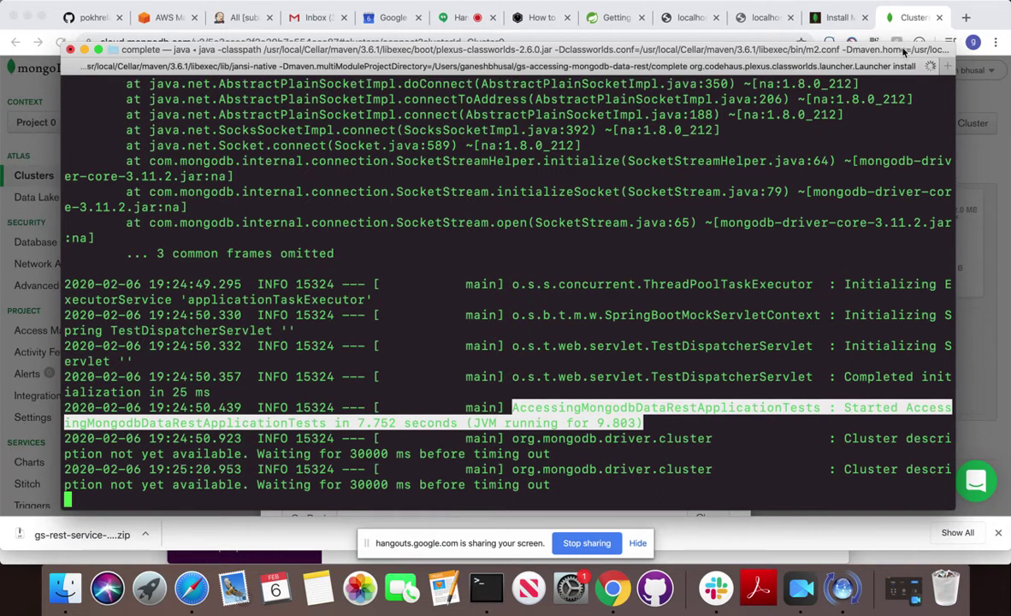
click(913, 17)
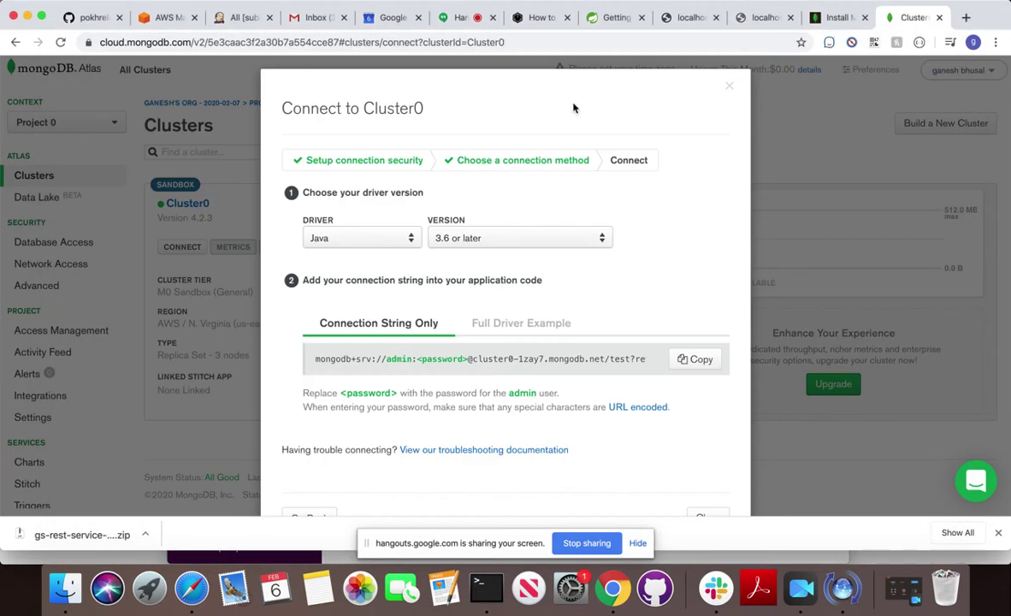
Go to Network Access, glance at Peering and Private Endpoint, then return to IP Whitelist.
click(48, 257)
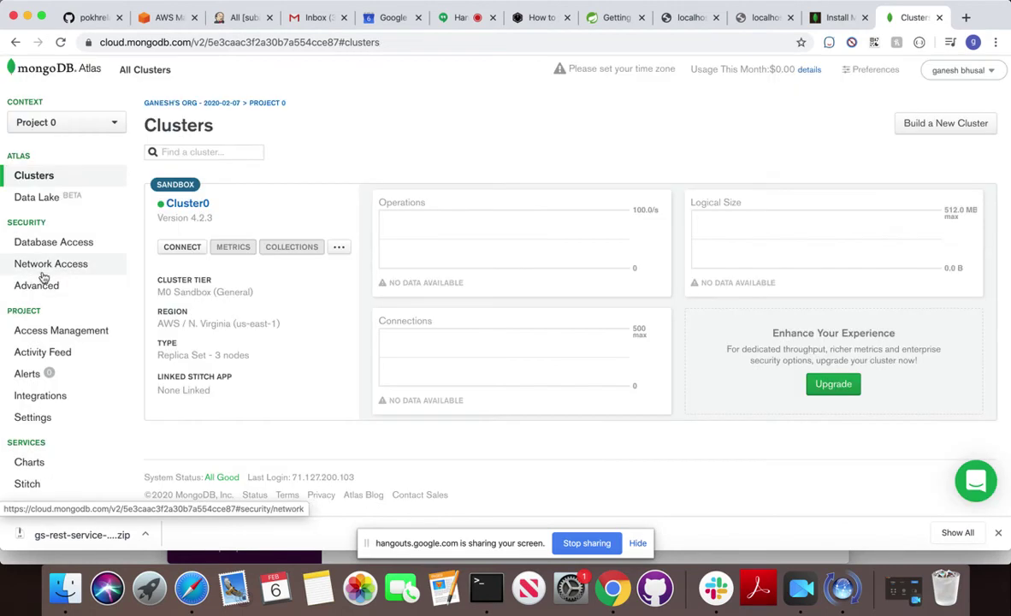
click(47, 245)
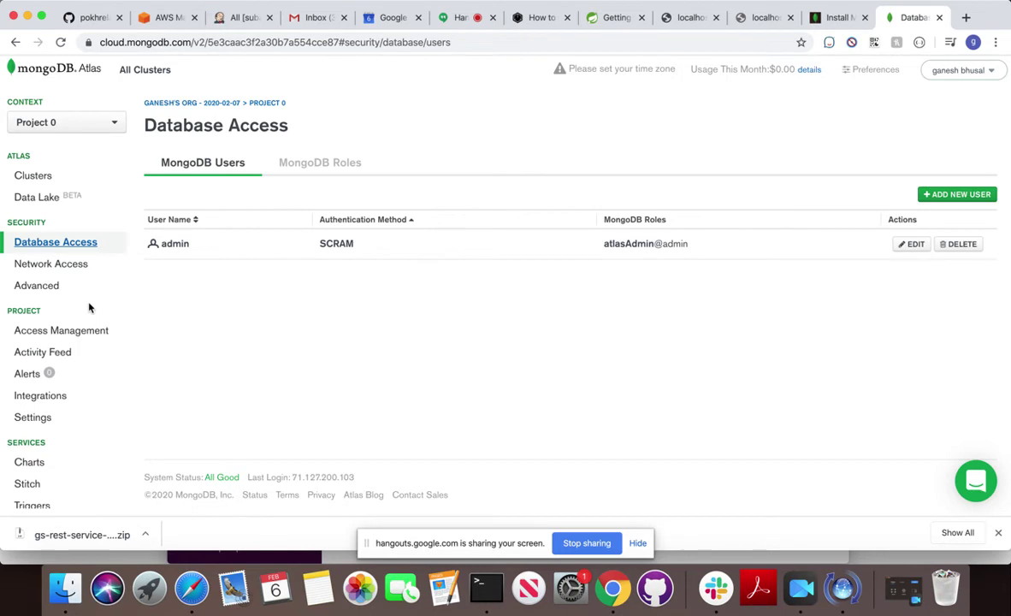
click(60, 268)
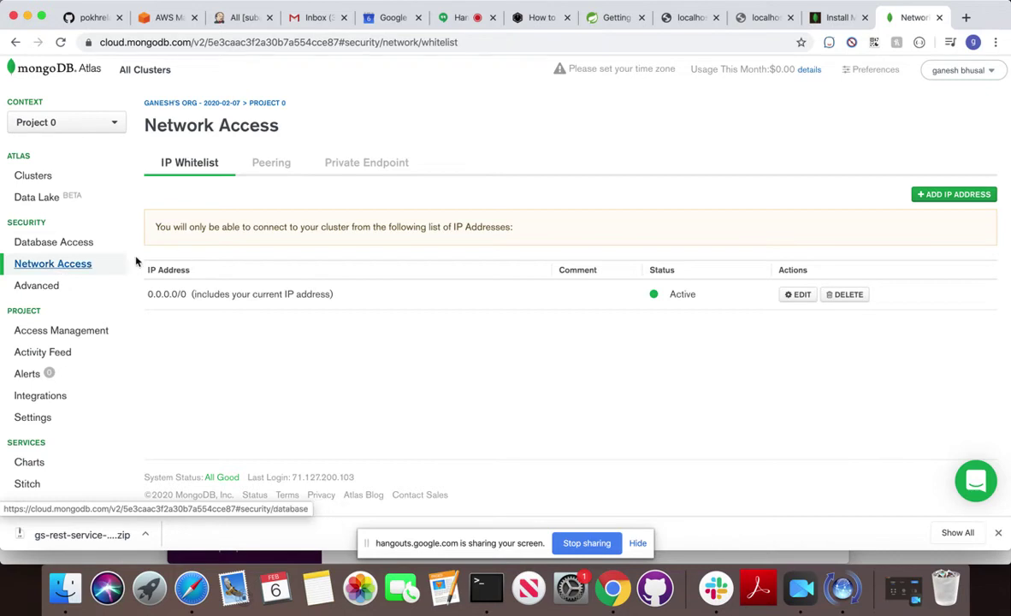
click(288, 167)
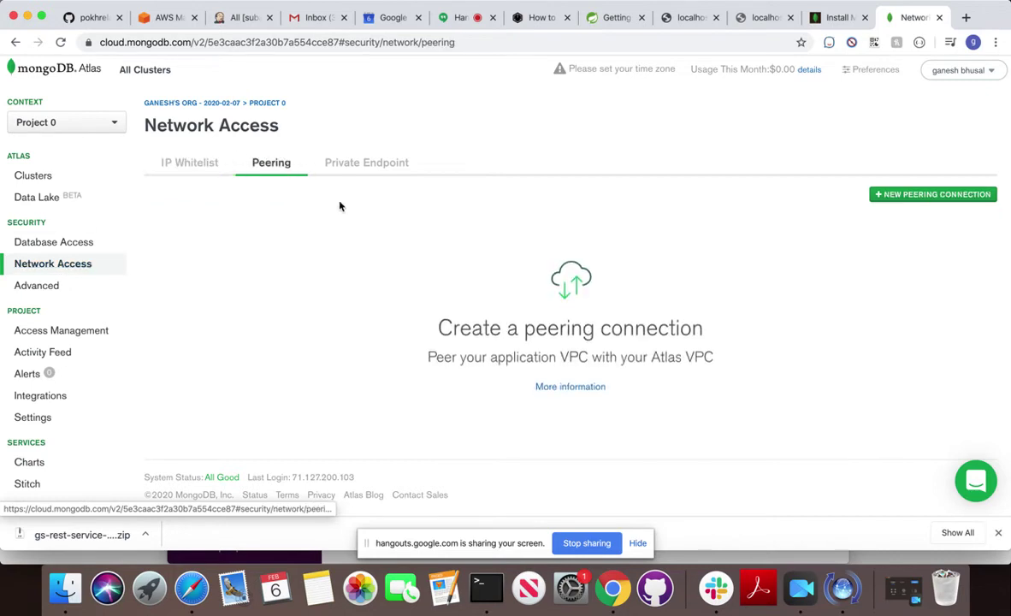
click(365, 165)
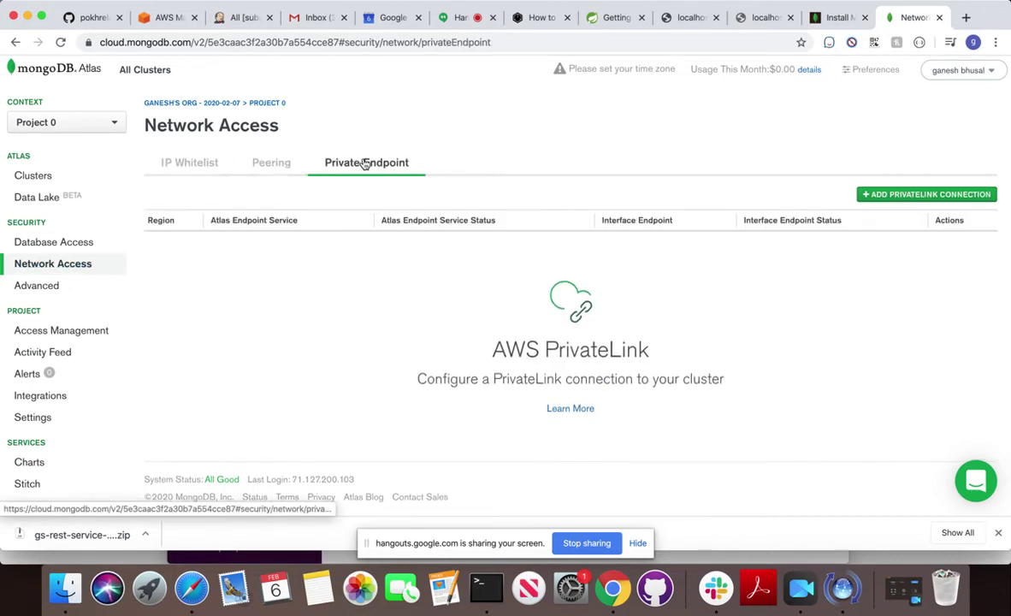
click(181, 162)
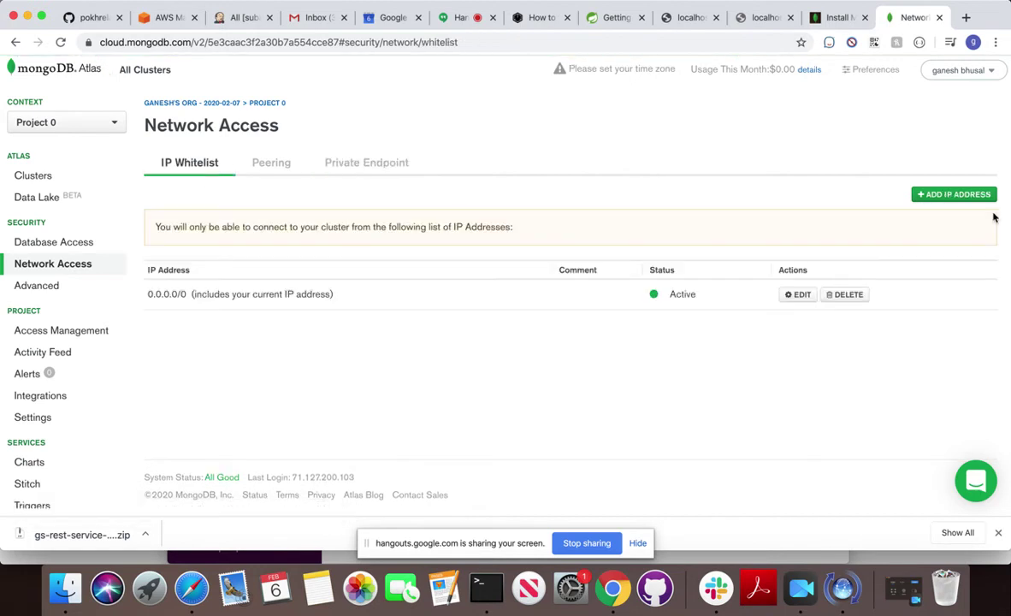
click(924, 195)
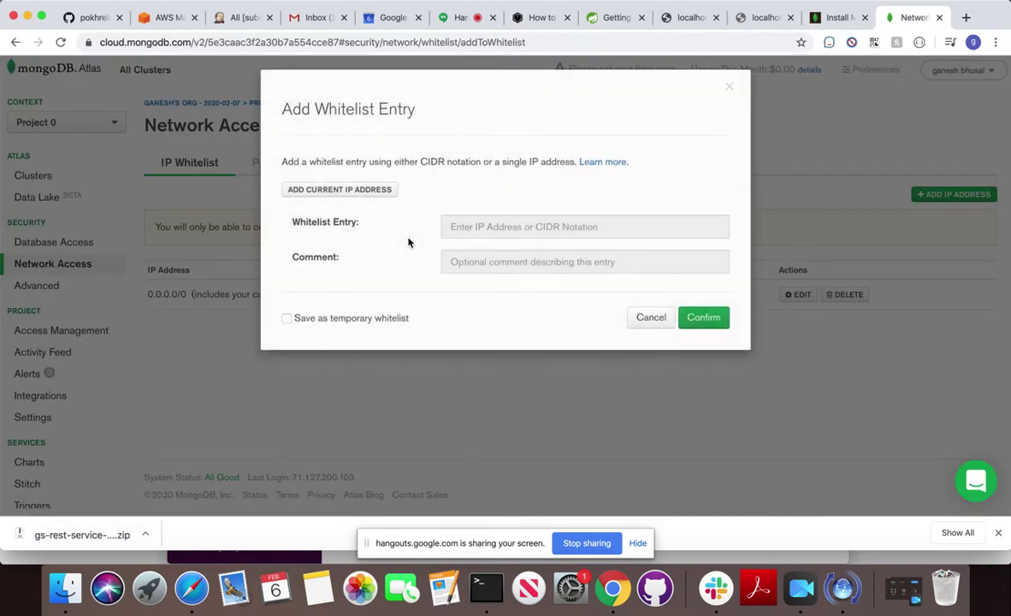
click(360, 193)
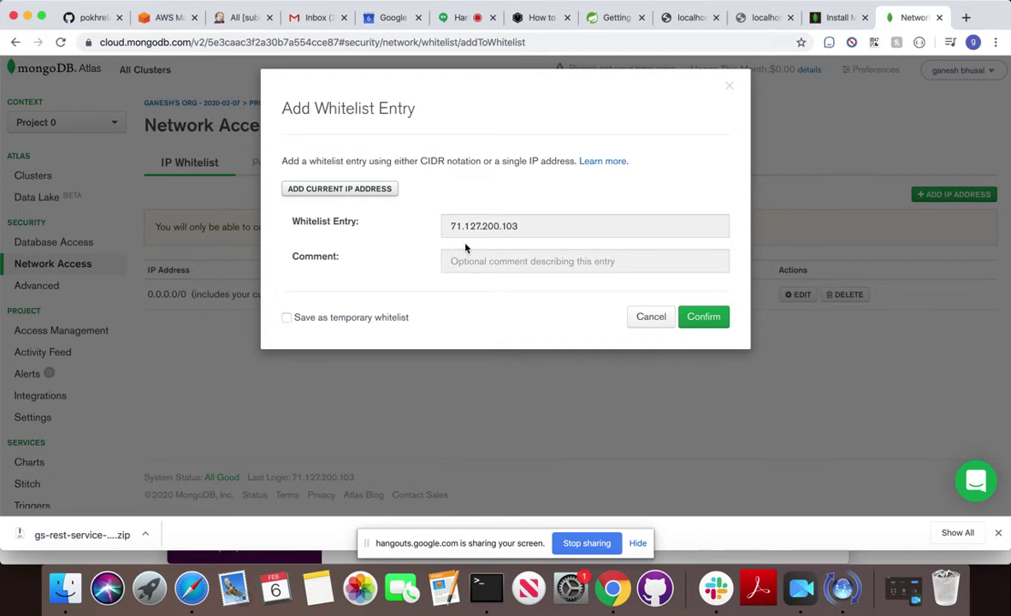
click(520, 227)
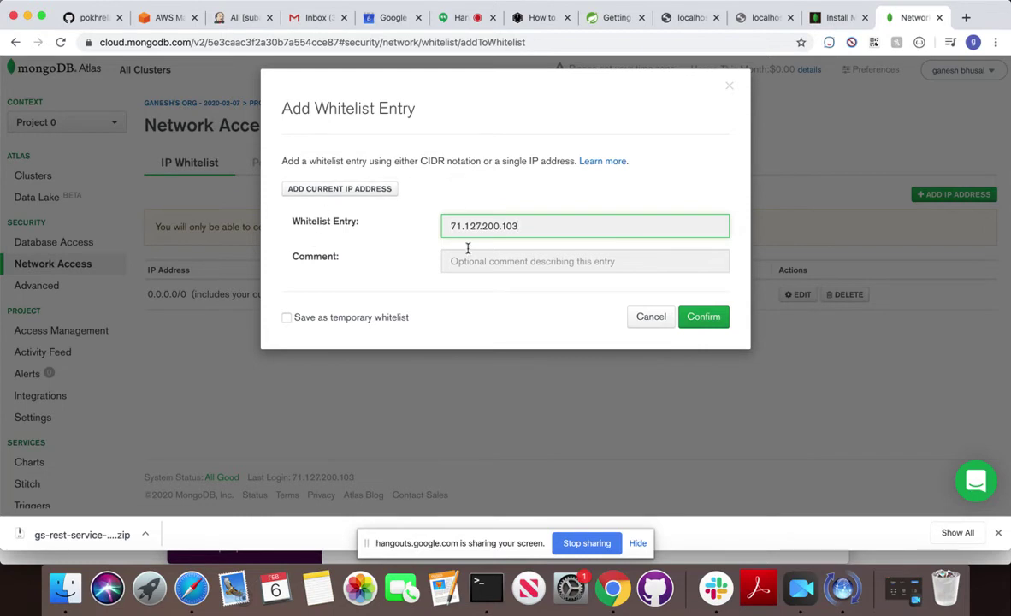
click(334, 190)
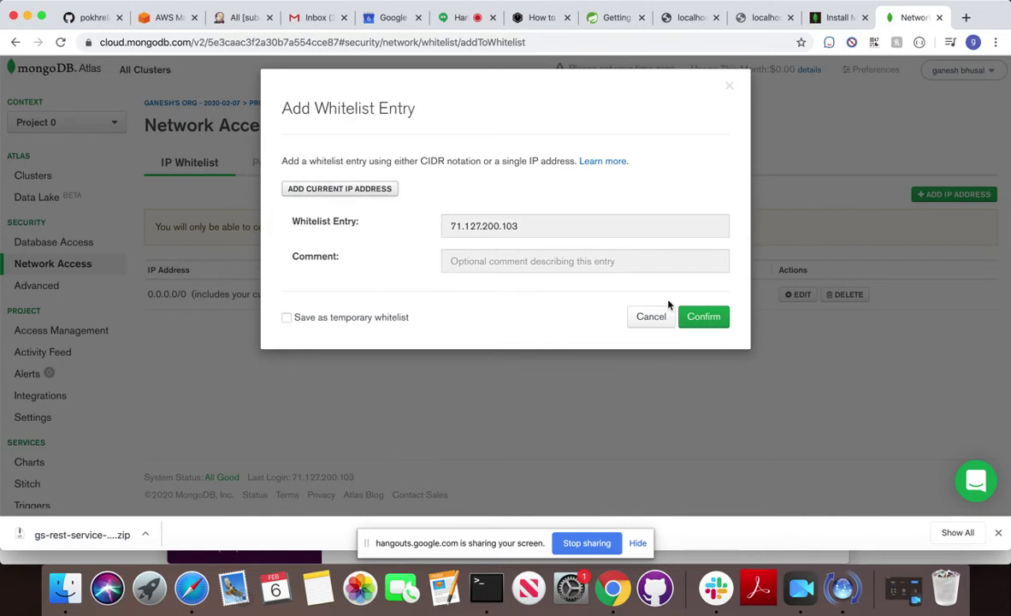
click(696, 317)
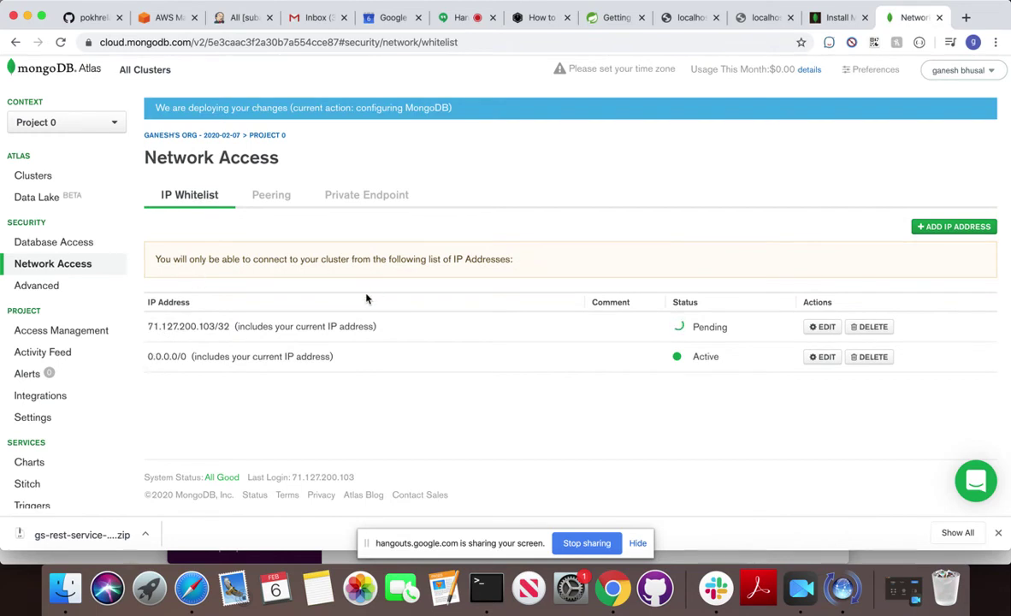
drag(193, 356, 325, 372)
Check in Database Access that the admin user has Atlas admin privileges, then cancel.
click(75, 291)
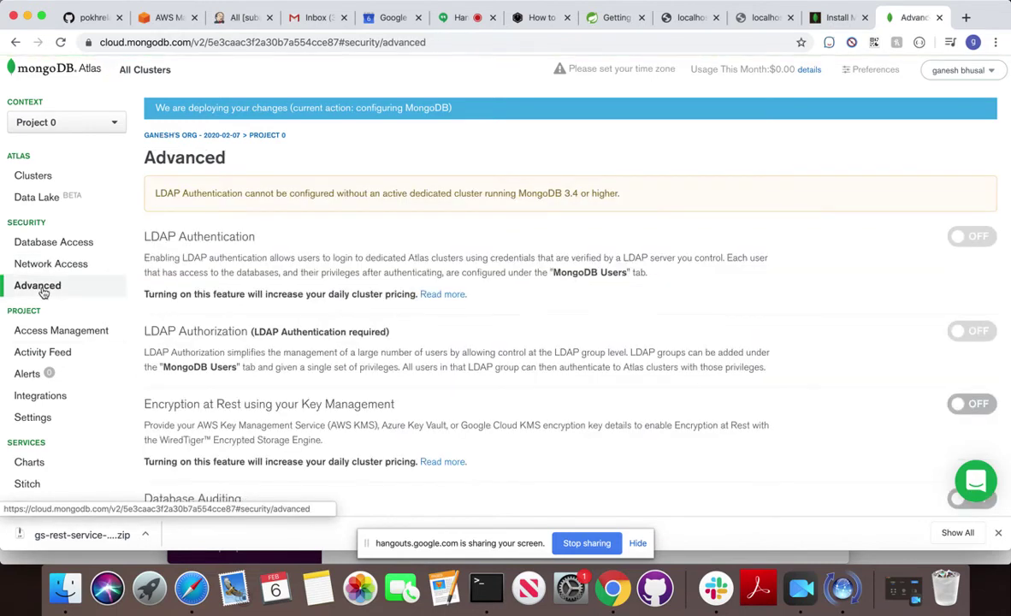
scroll(192, 238, down, 4)
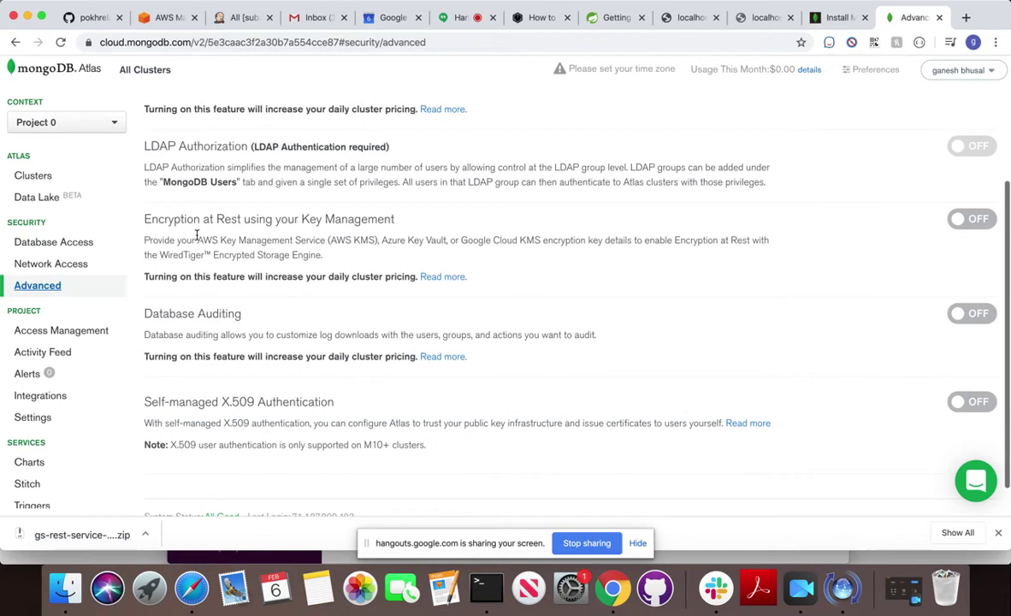
click(50, 248)
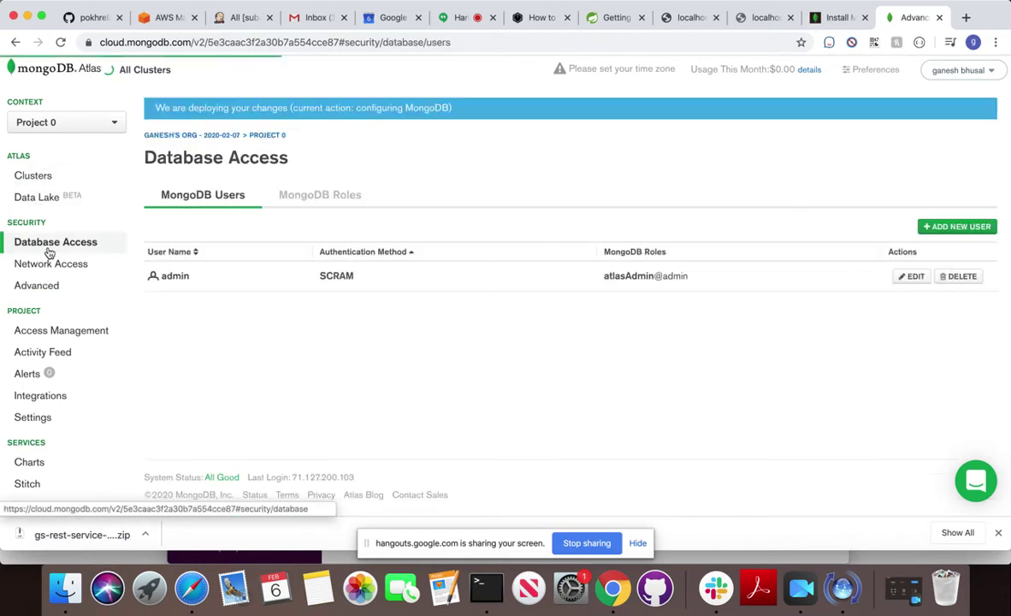
click(898, 276)
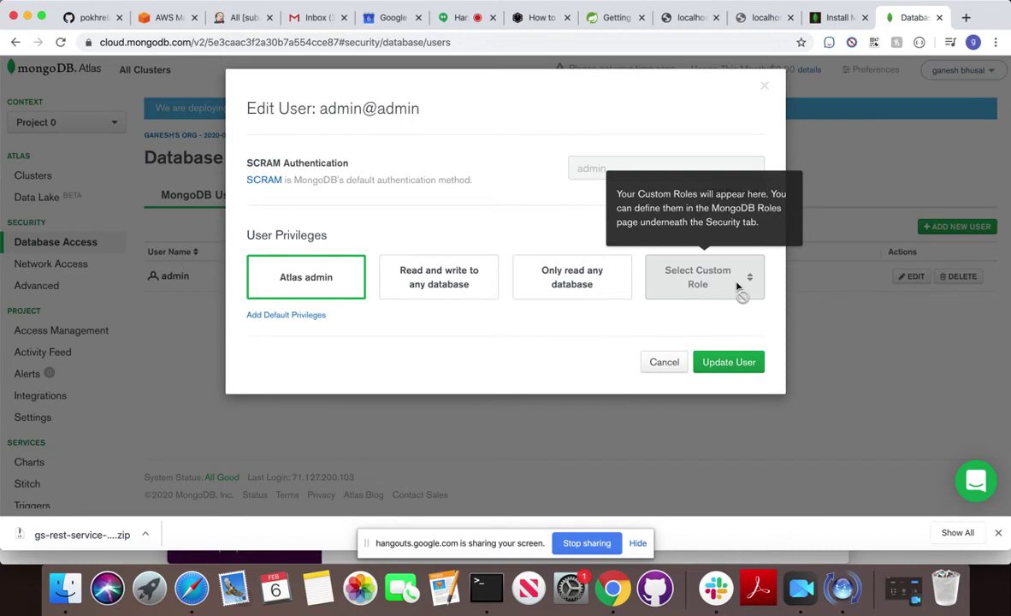
click(666, 363)
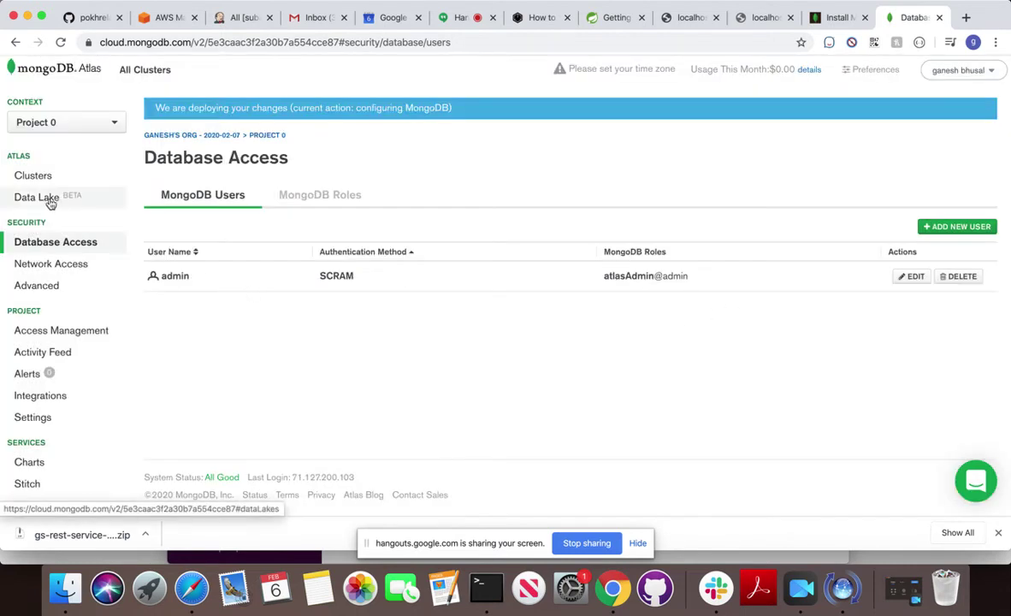
Under Cluster0 Collections, add your own data with database name test and collection name test.
click(32, 177)
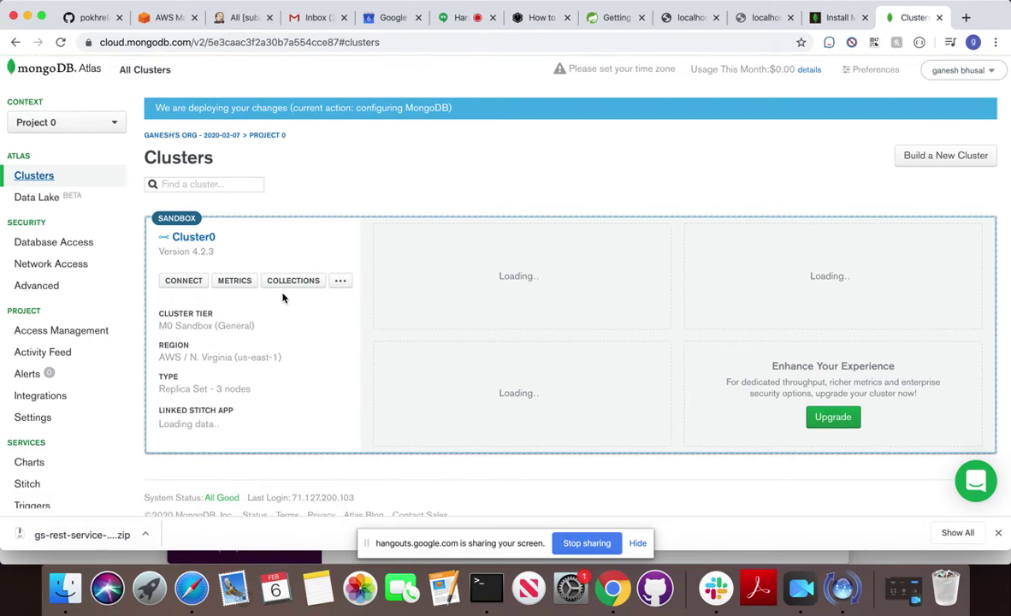
click(289, 249)
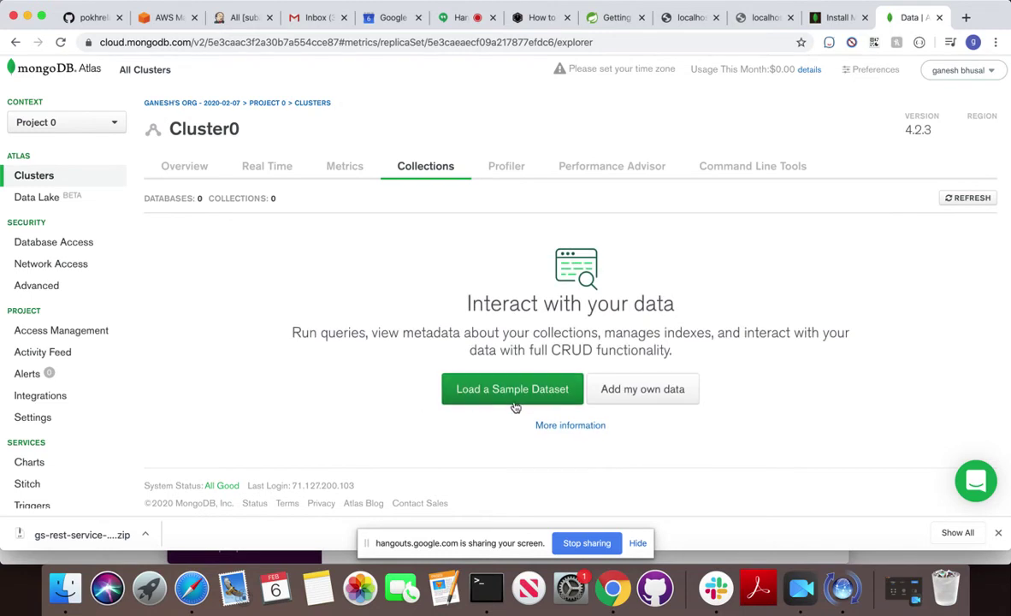
scroll(599, 385, down, 1)
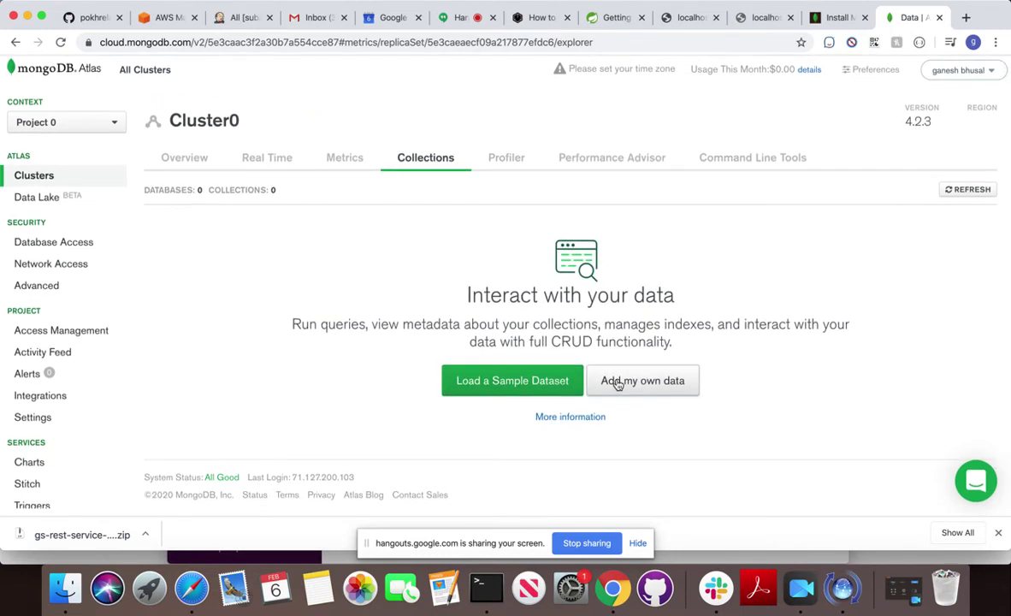
click(616, 386)
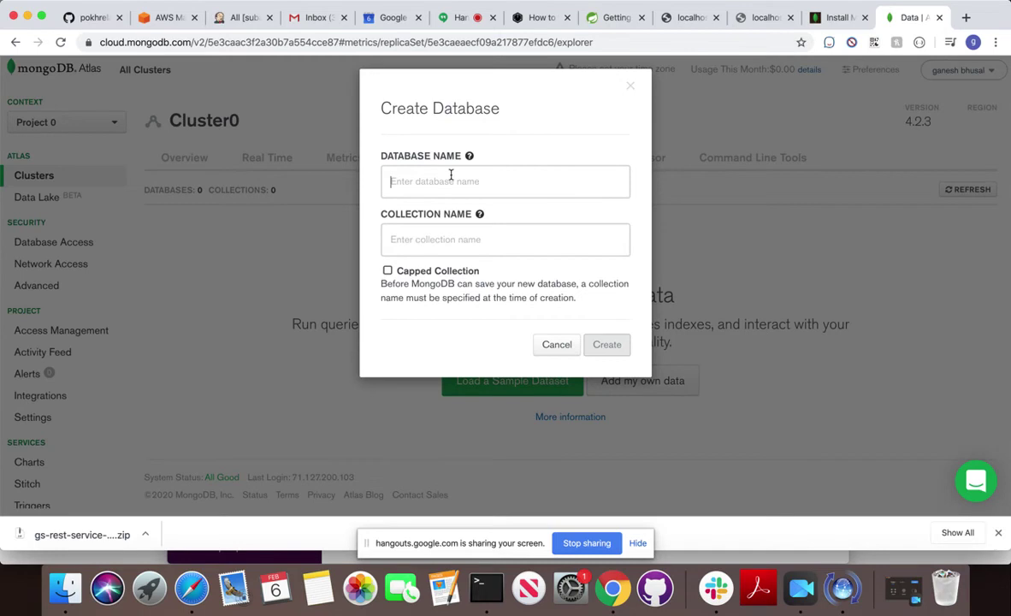
text(test)
click(436, 231)
text(test)
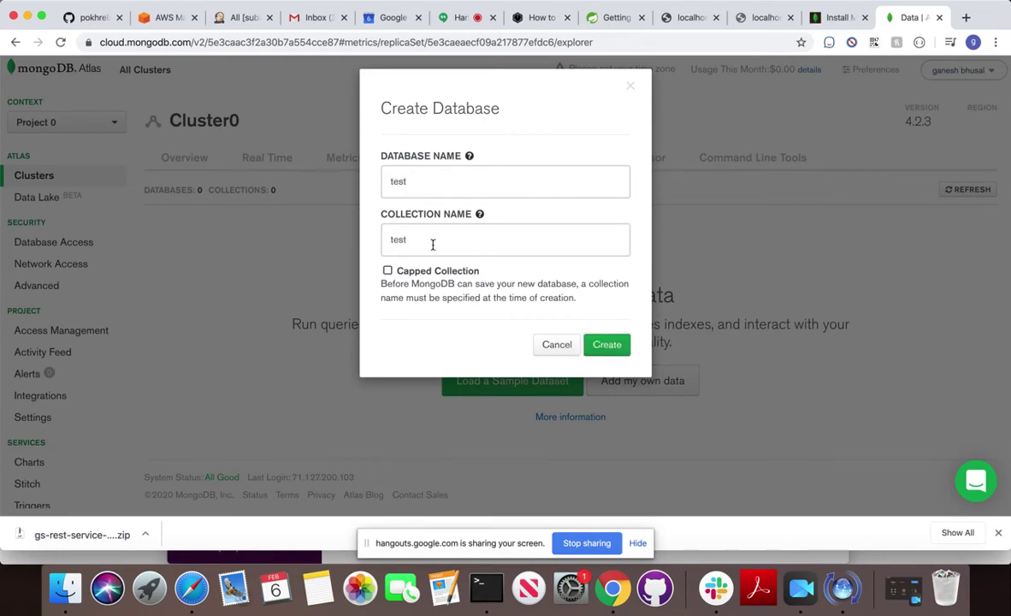
click(601, 346)
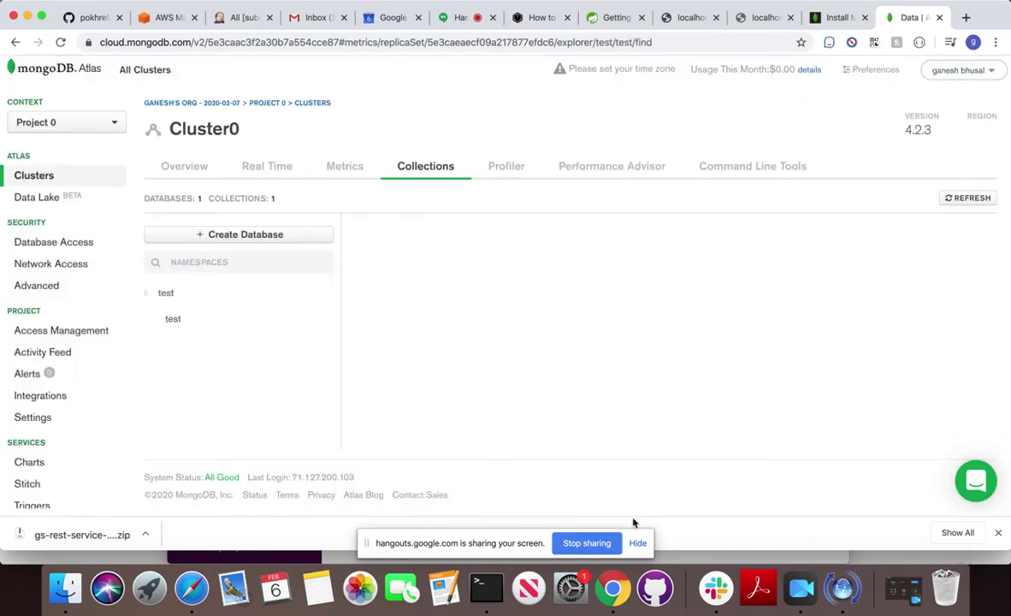
click(486, 587)
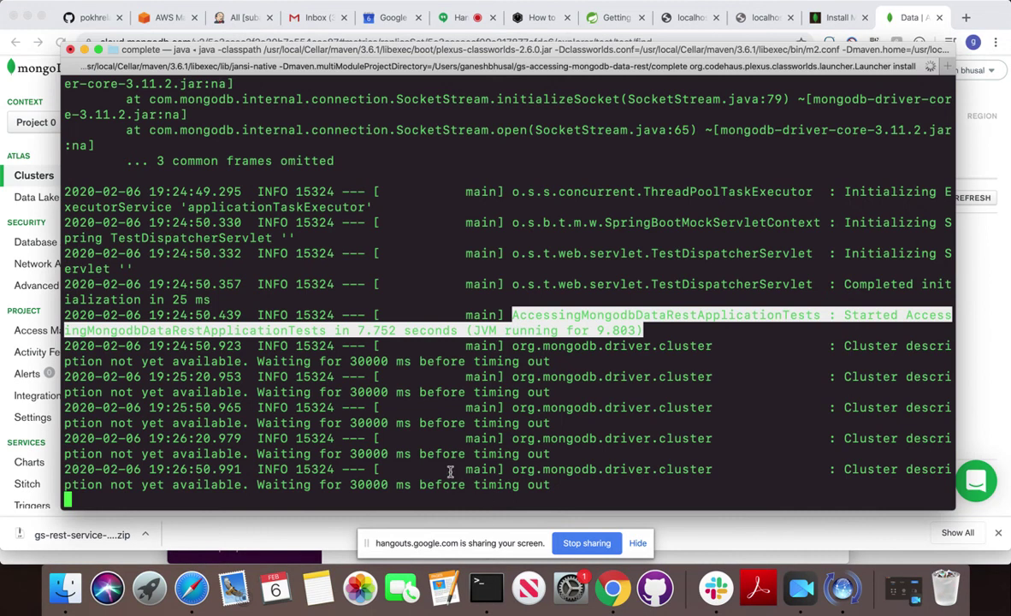
Cancel the stalled Maven run, rerun mvn install, and review the localhost:27017 connection-refused errors.
key(ctrl+c)
key(Return)
key(Up)
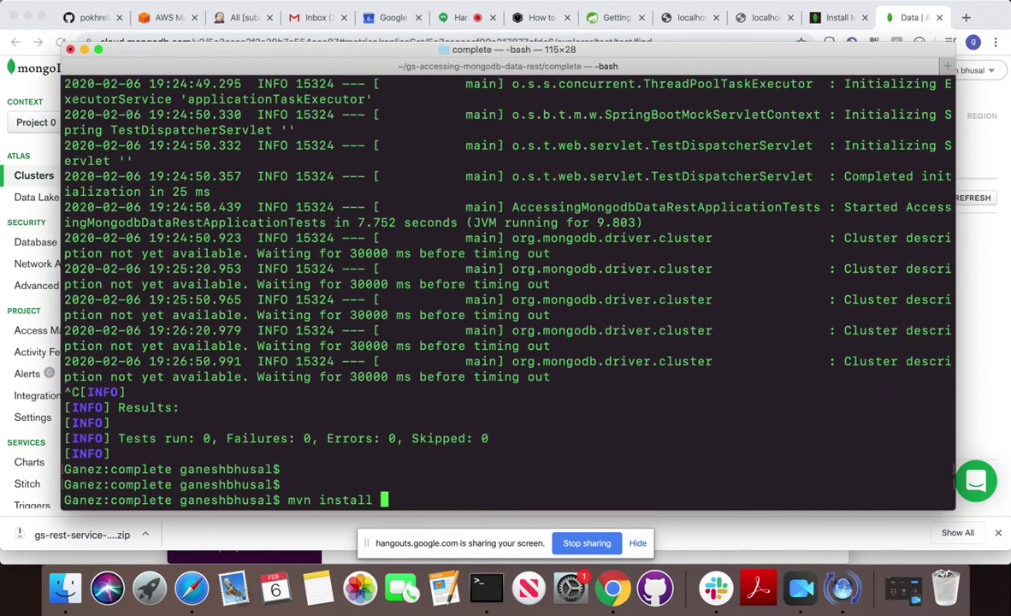
key(Return)
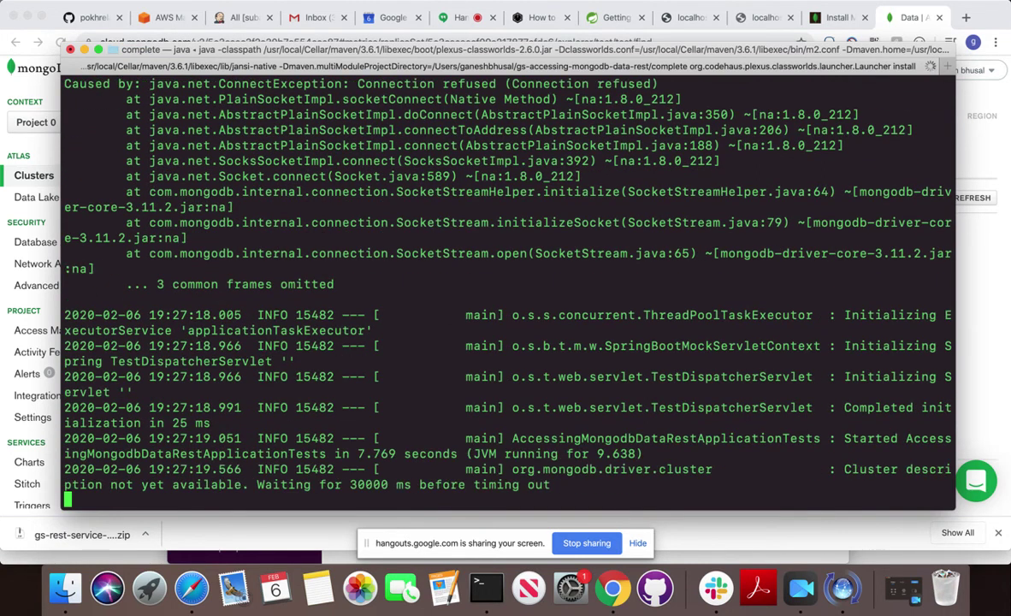
scroll(443, 375, up, 6)
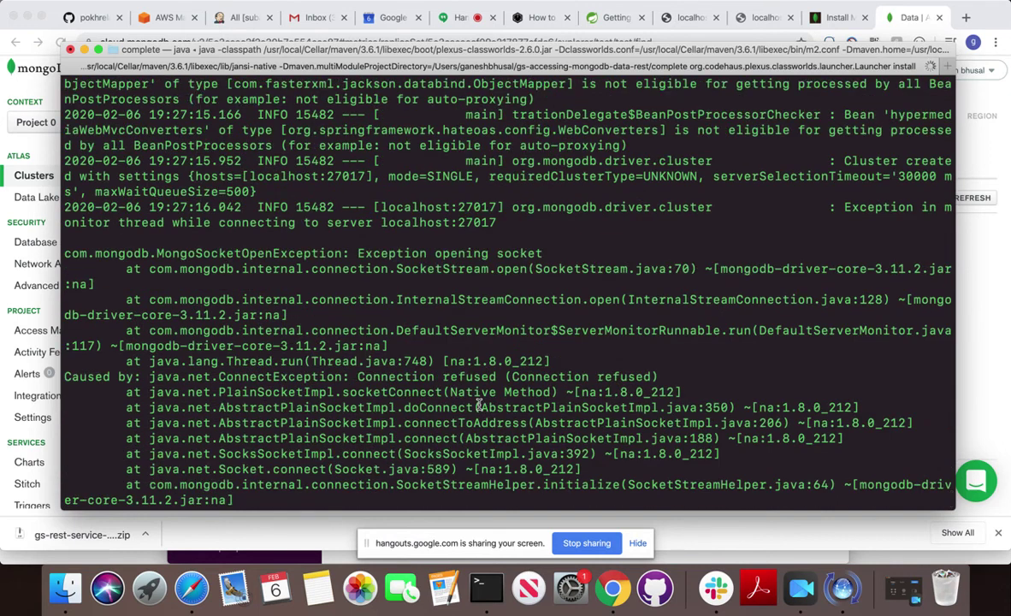
scroll(479, 404, up, 2)
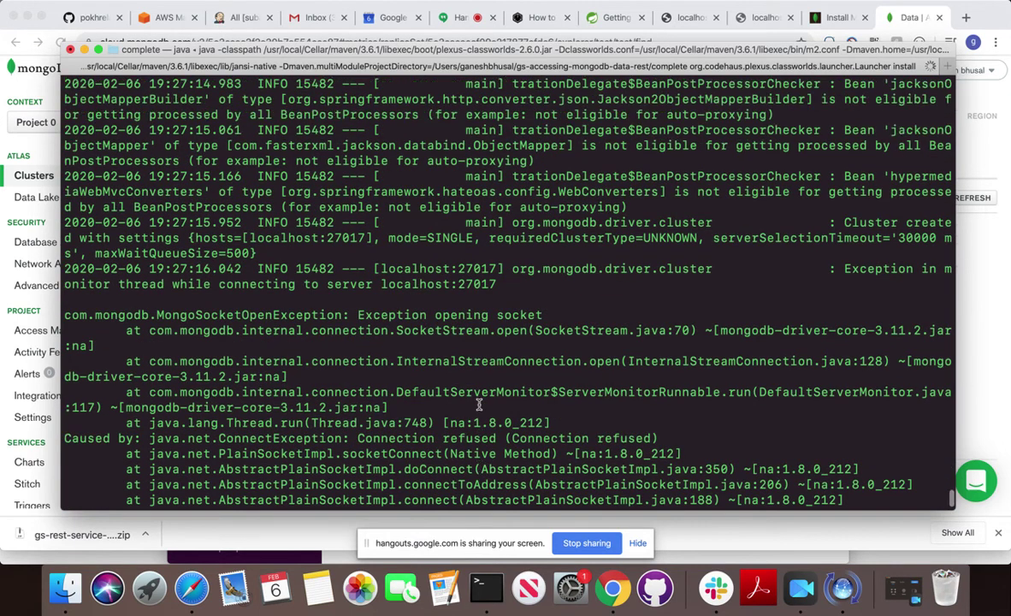
scroll(478, 404, up, 1)
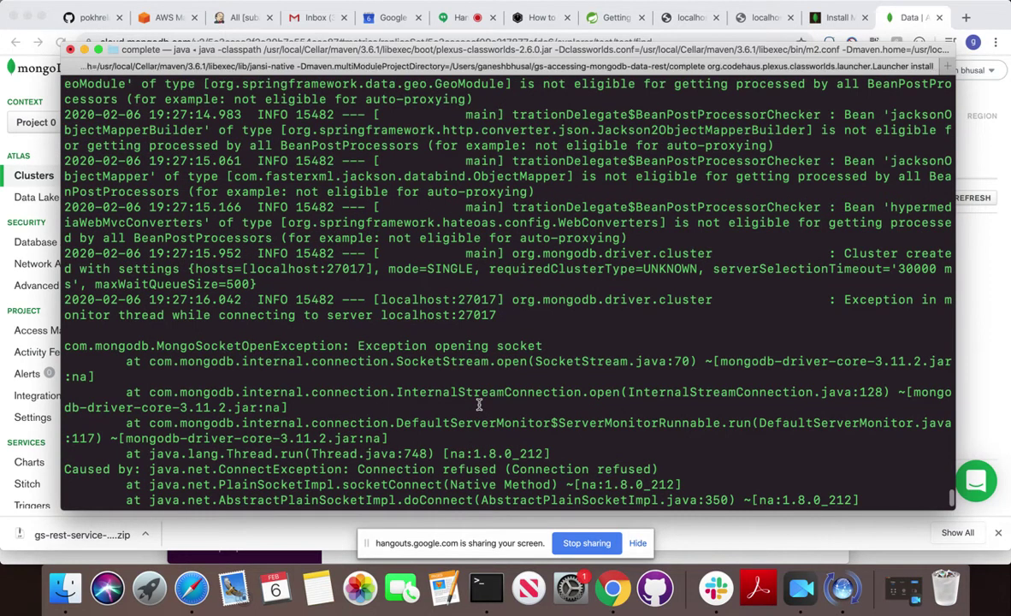
scroll(479, 405, down, 10)
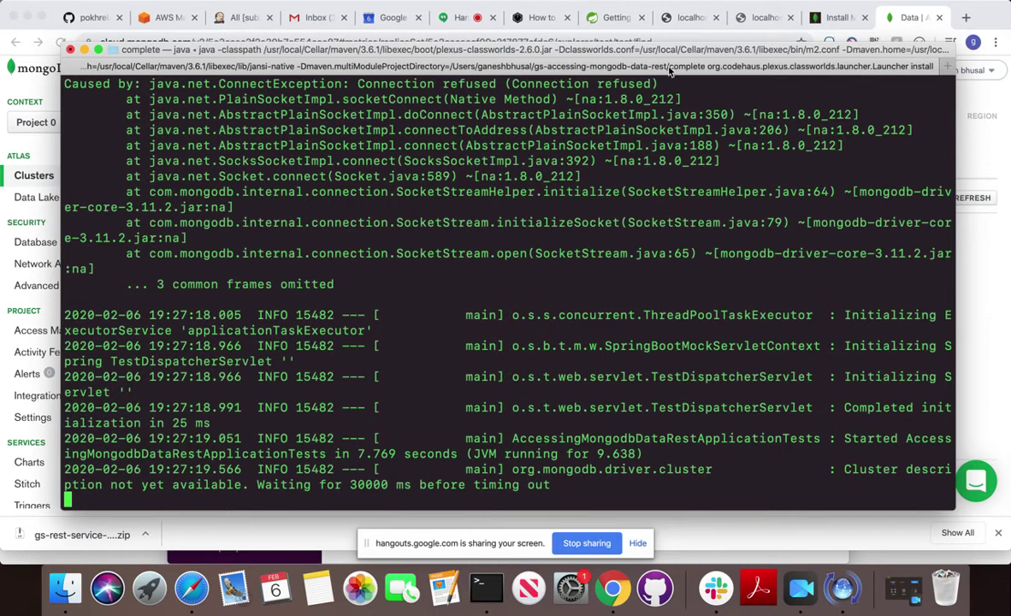
Print the project's application.properties connection settings with cat.
drag(683, 51, 594, 89)
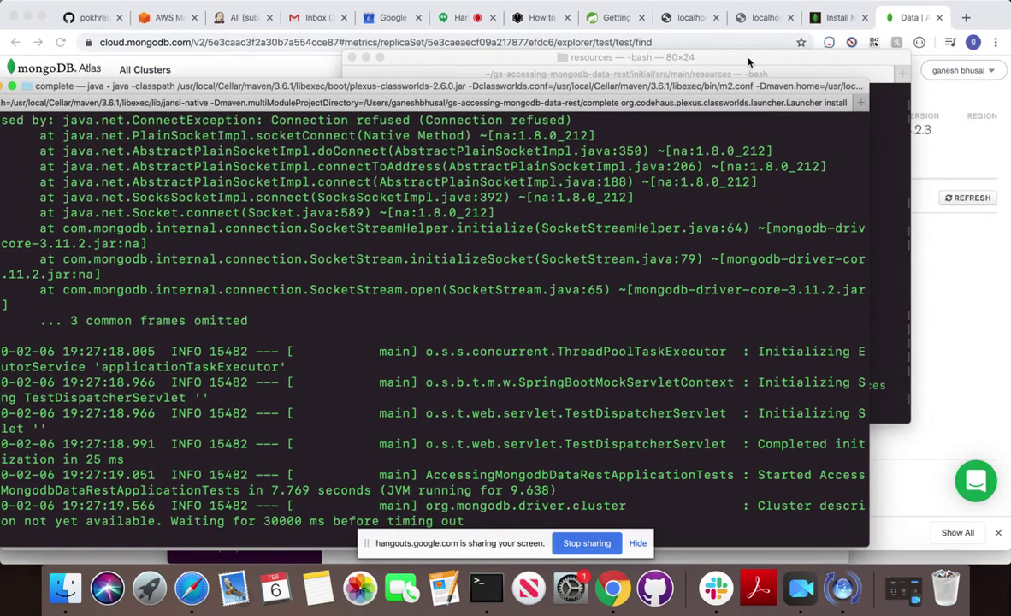
click(739, 57)
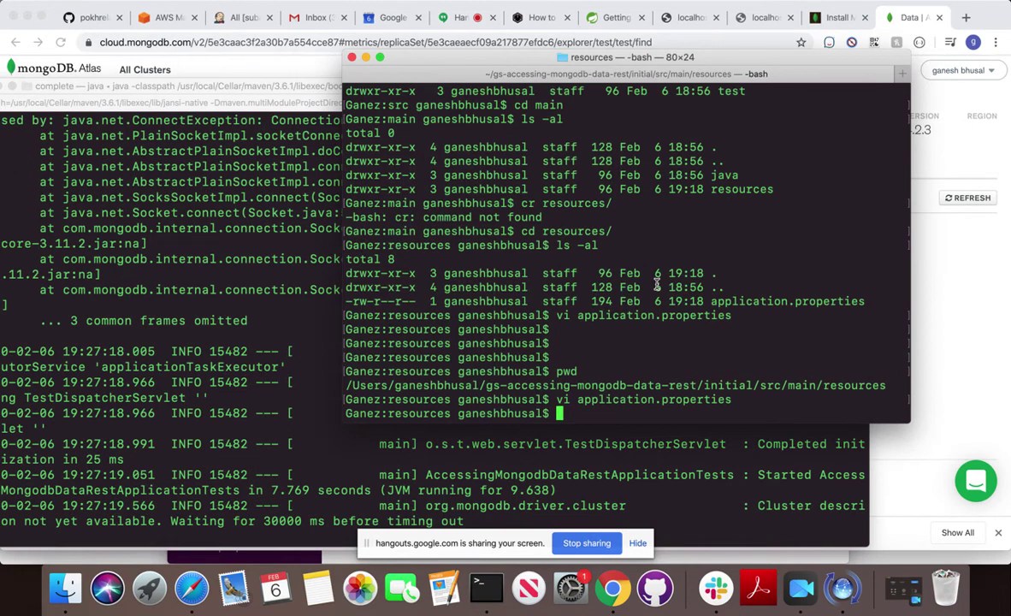
text(cat app)
key(Tab)
key(Return)
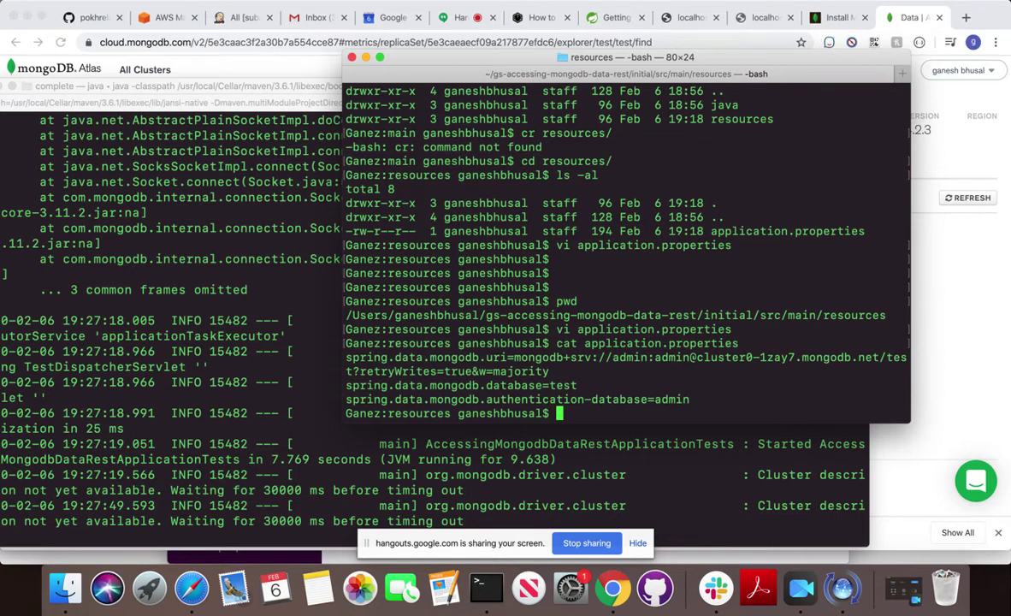
Bring back the Maven log showing repeated 'cluster description not yet available' waits.
click(210, 451)
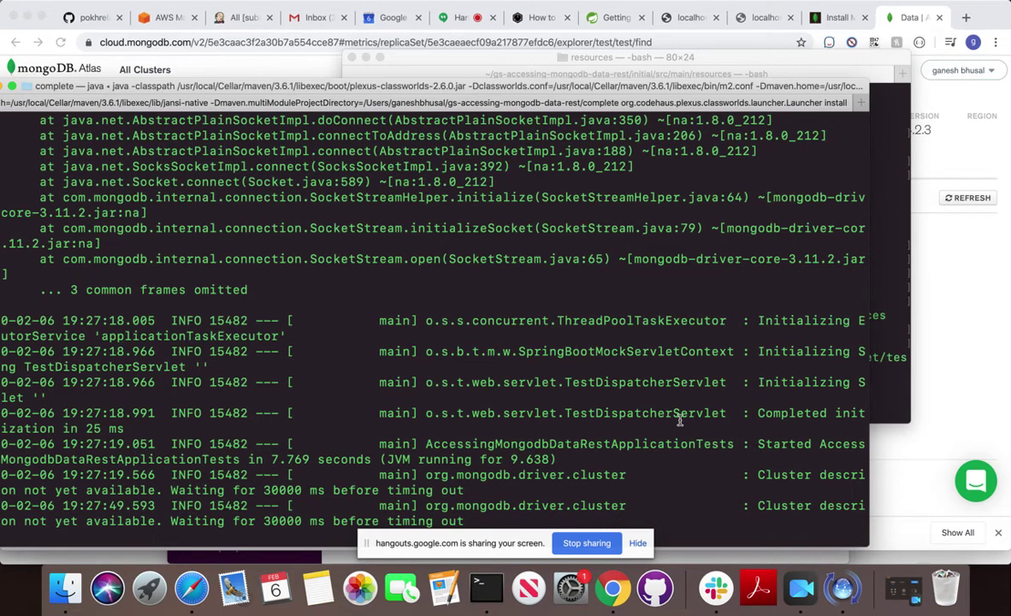
drag(804, 501, 804, 413)
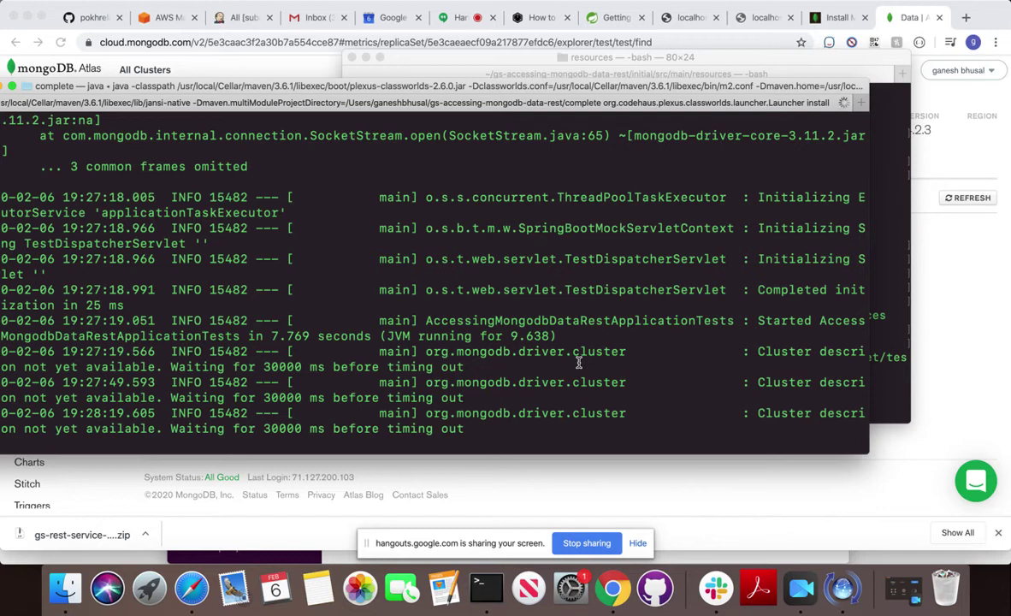
drag(159, 366, 760, 349)
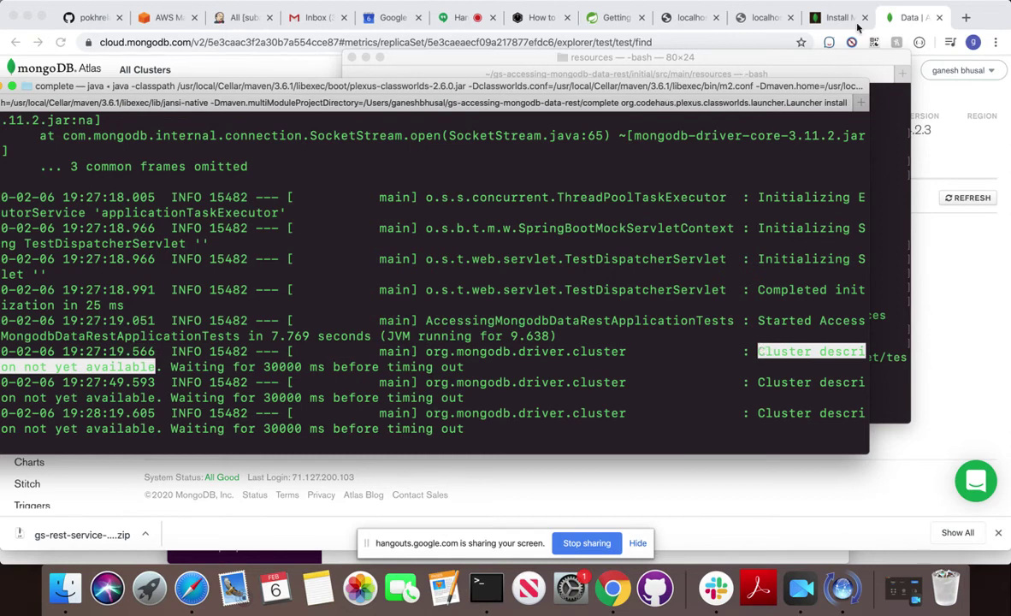
Open Cluster0's Connect Your Application options with the full driver code example.
click(968, 166)
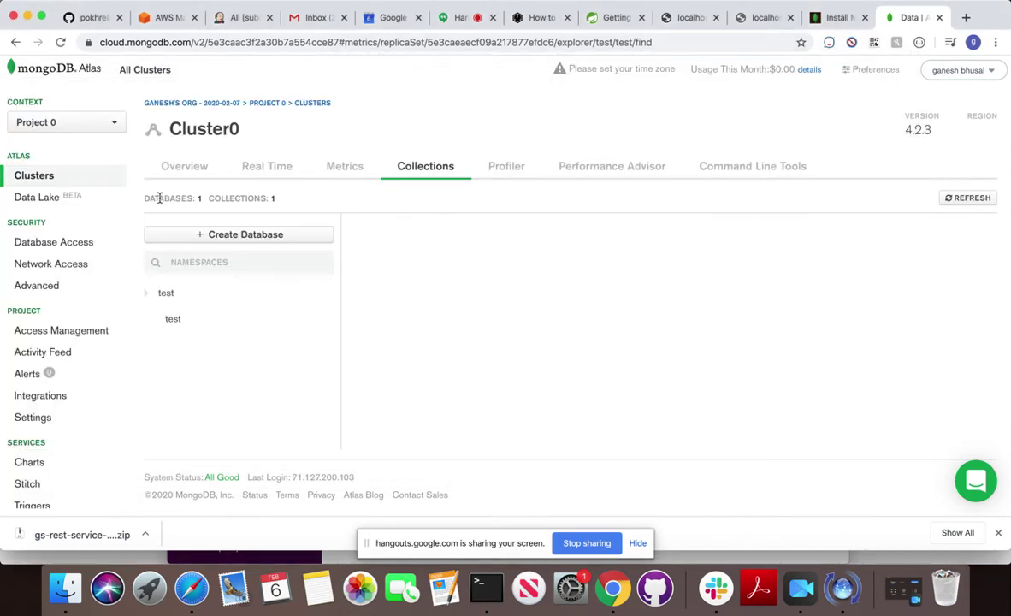
click(38, 175)
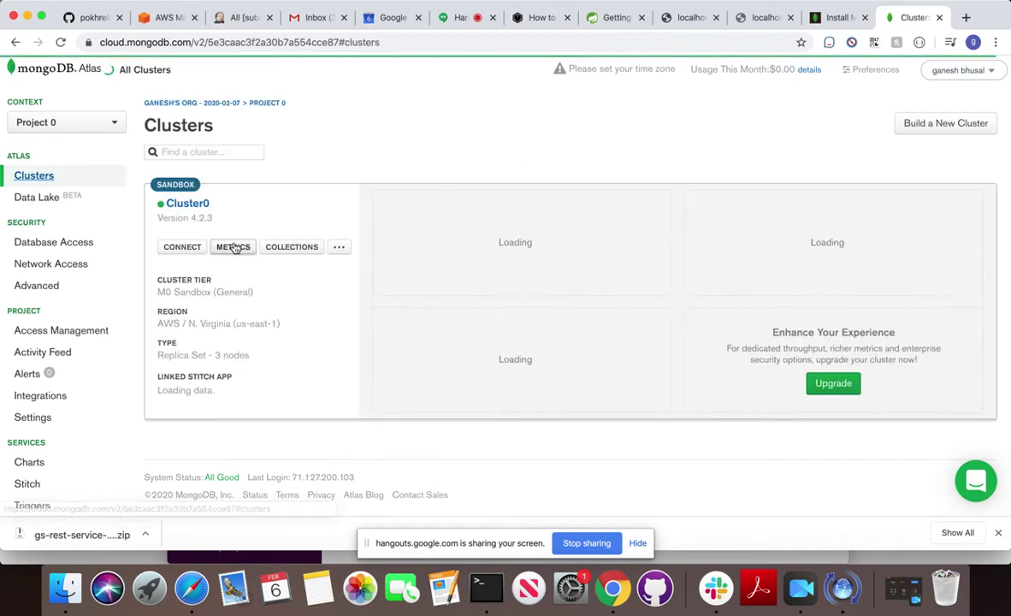
click(174, 249)
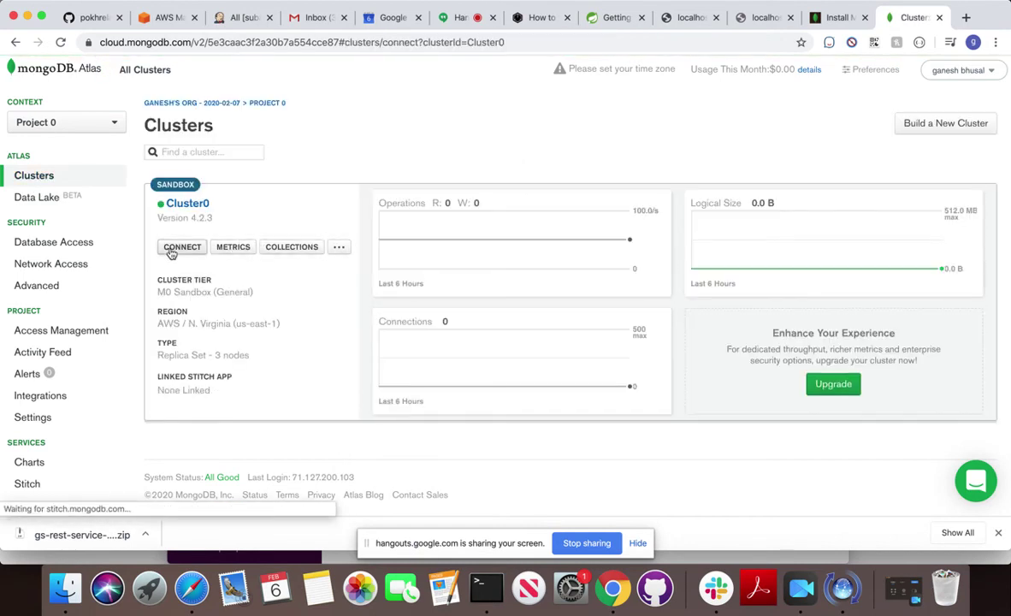
click(380, 310)
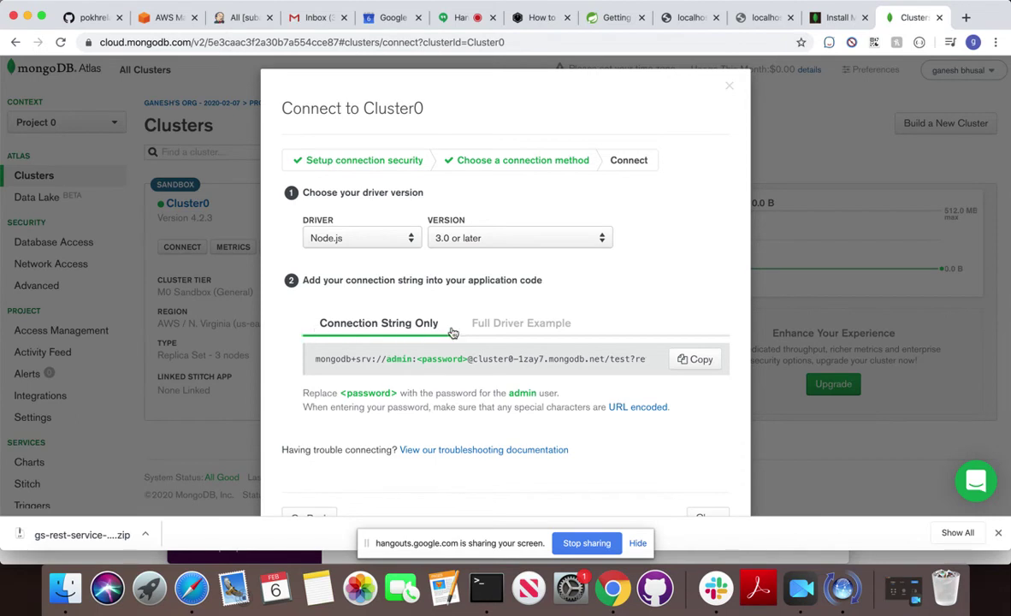
click(516, 326)
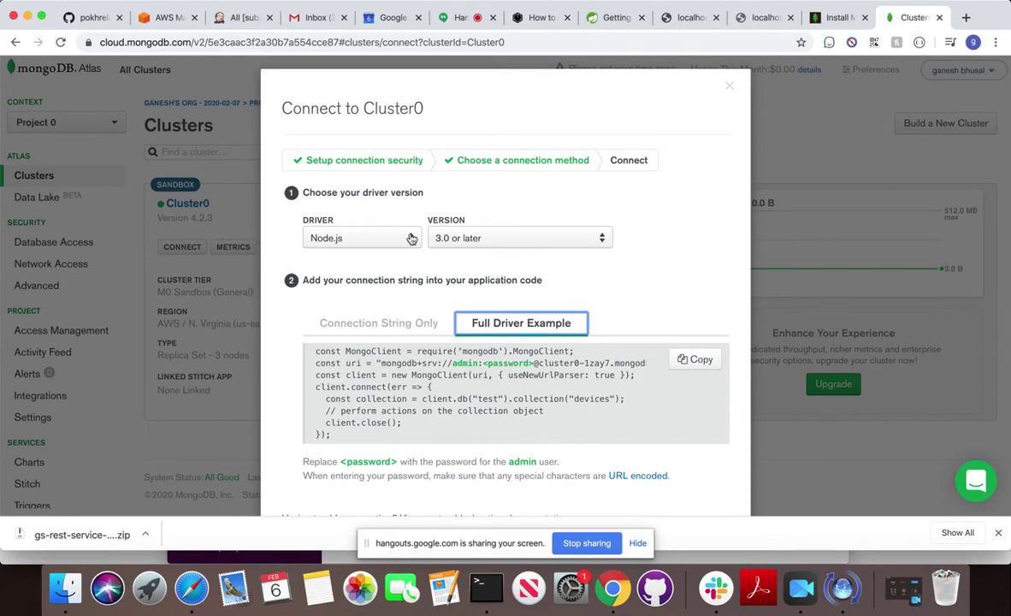
Set the driver to Java 3.6 or later and show only the connection string.
click(383, 237)
click(323, 342)
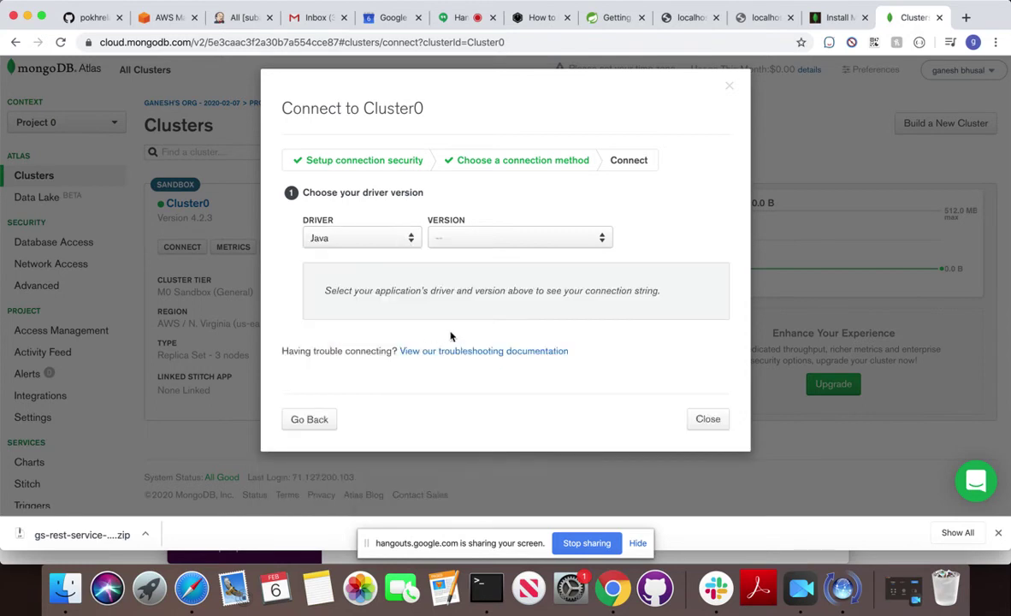
click(548, 246)
click(518, 260)
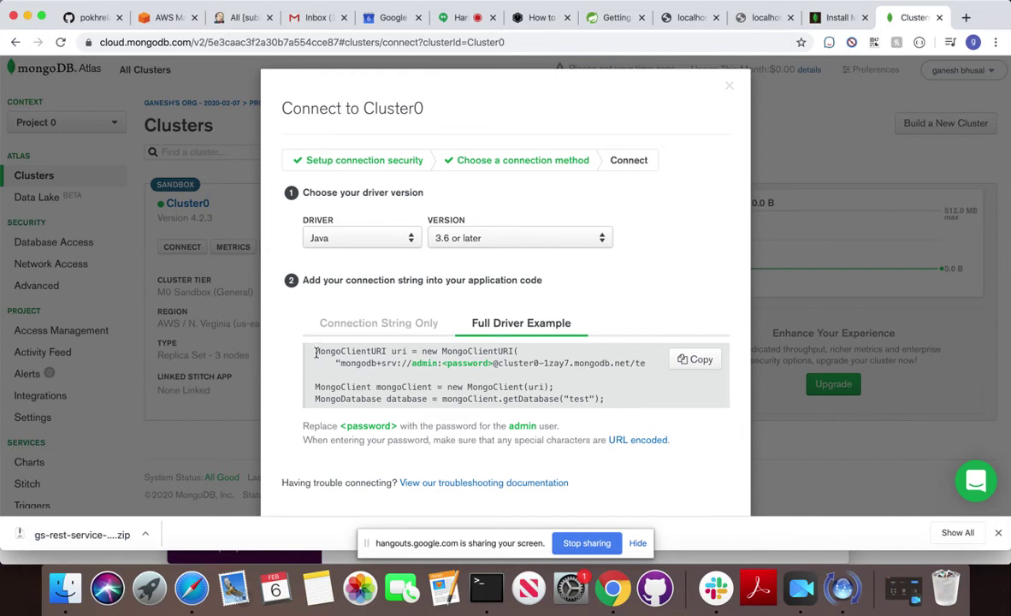
drag(316, 349, 325, 376)
click(368, 329)
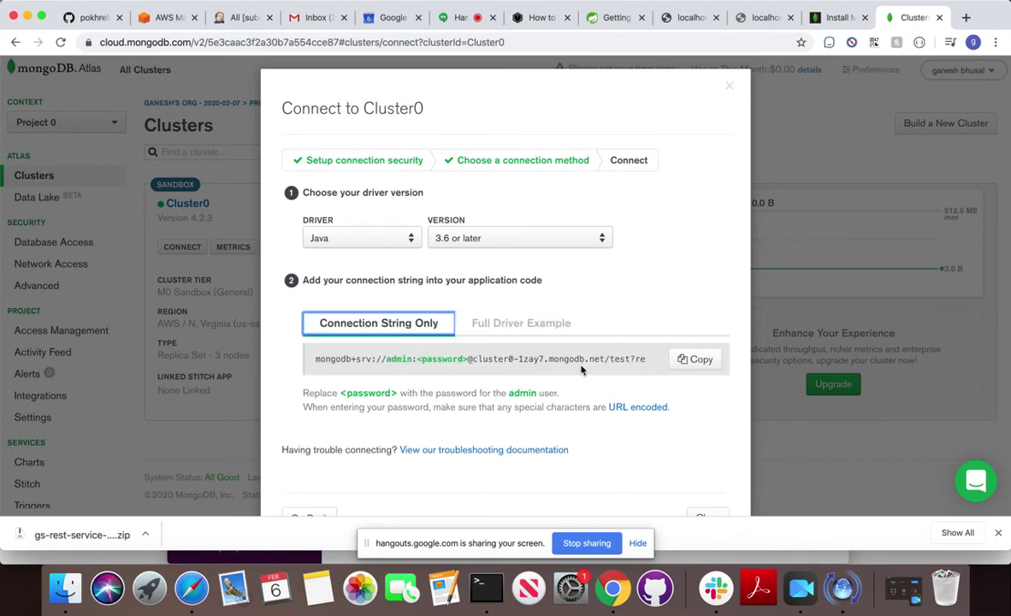
Compare with the Node.js 3.0 or later connection string.
click(387, 246)
click(352, 358)
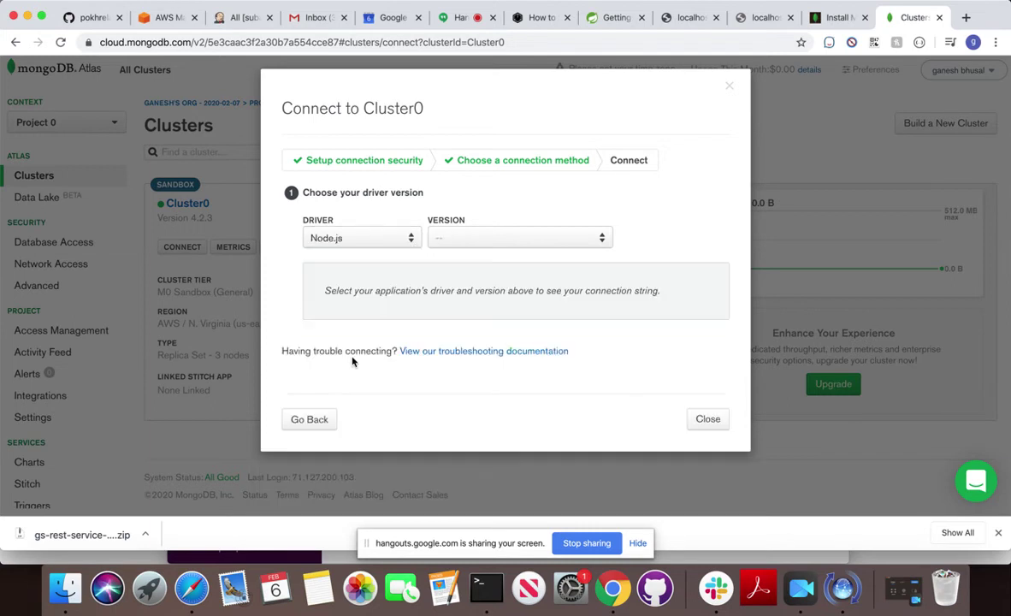
click(554, 237)
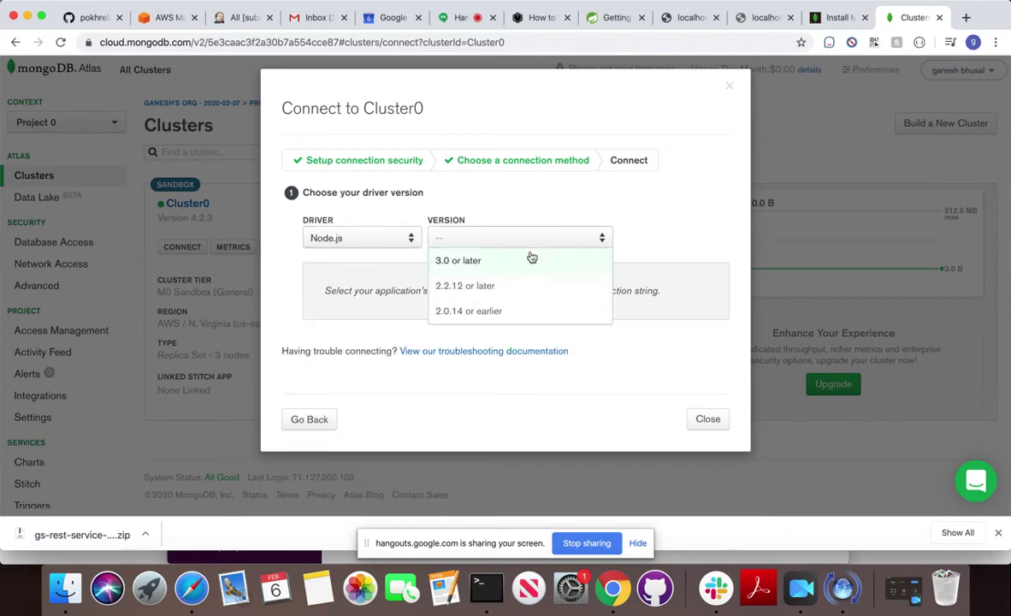
click(475, 260)
scroll(582, 359, right, 5)
scroll(582, 360, left, 5)
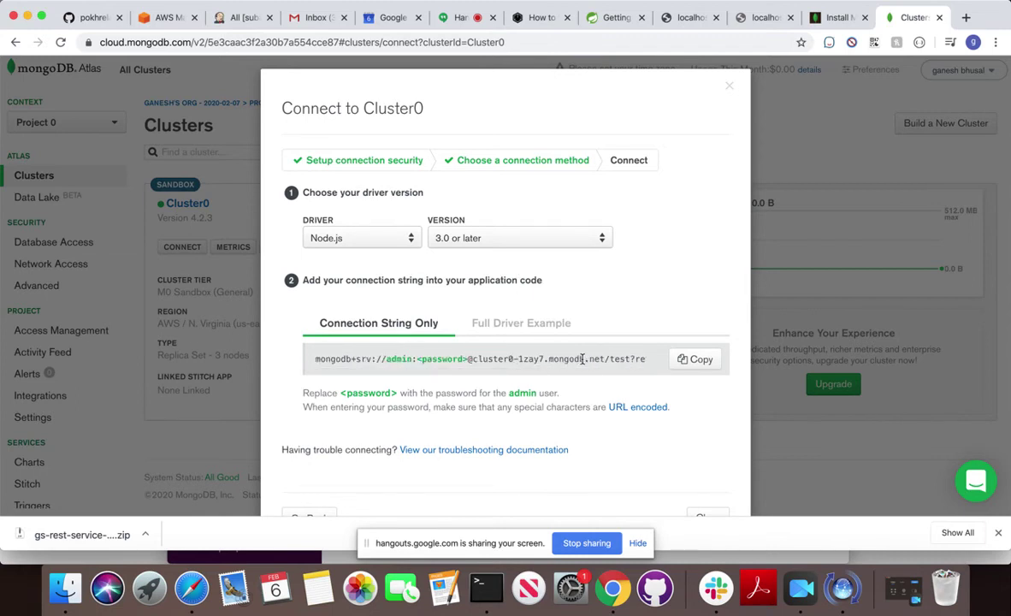
scroll(581, 360, down, 2)
scroll(582, 359, up, 2)
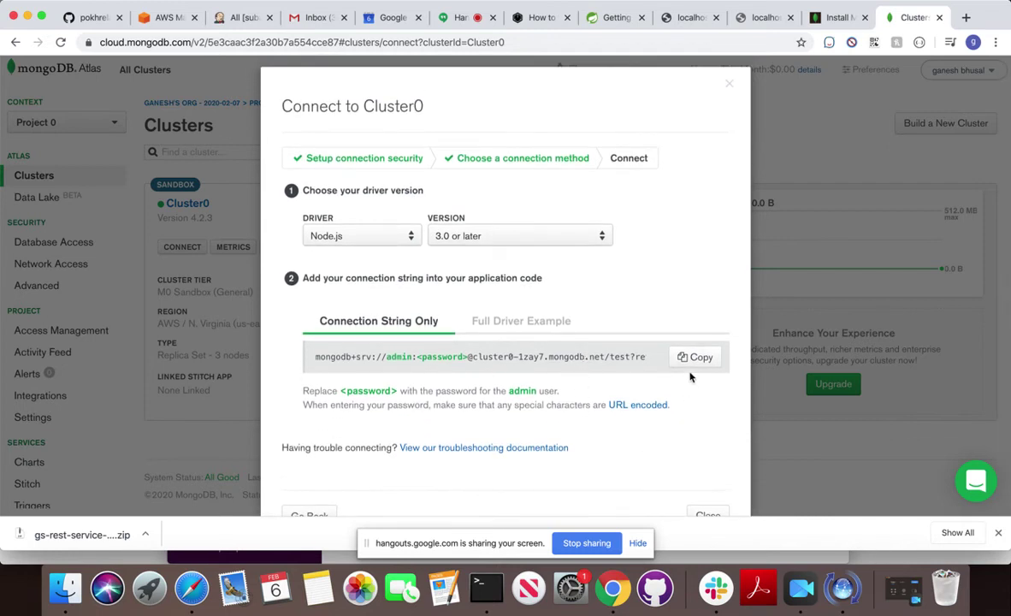
Switch the driver back to Java 3.6 or later, then return to the running Maven build.
click(382, 235)
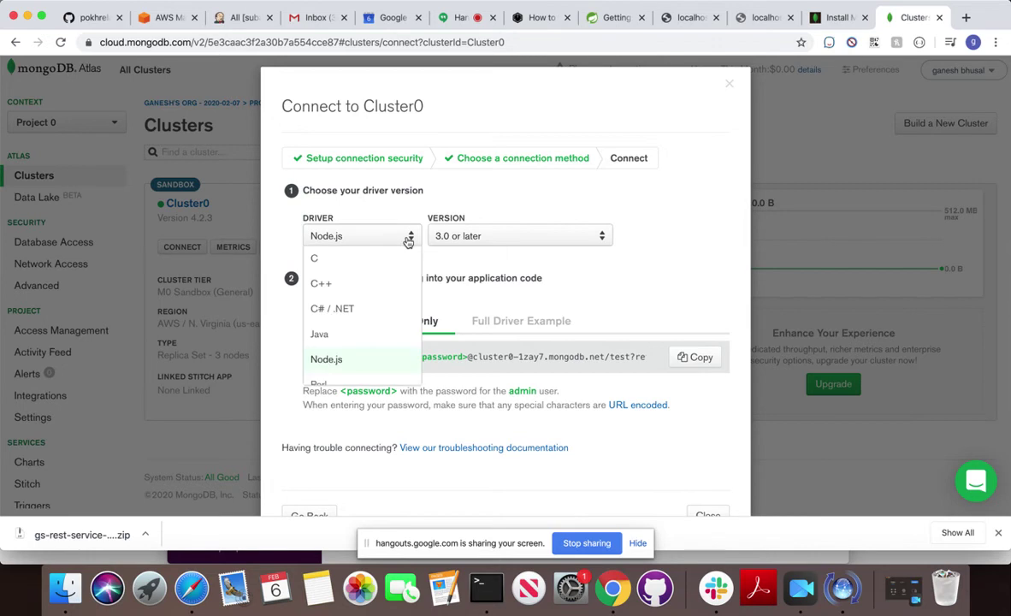
scroll(346, 362, down, 6)
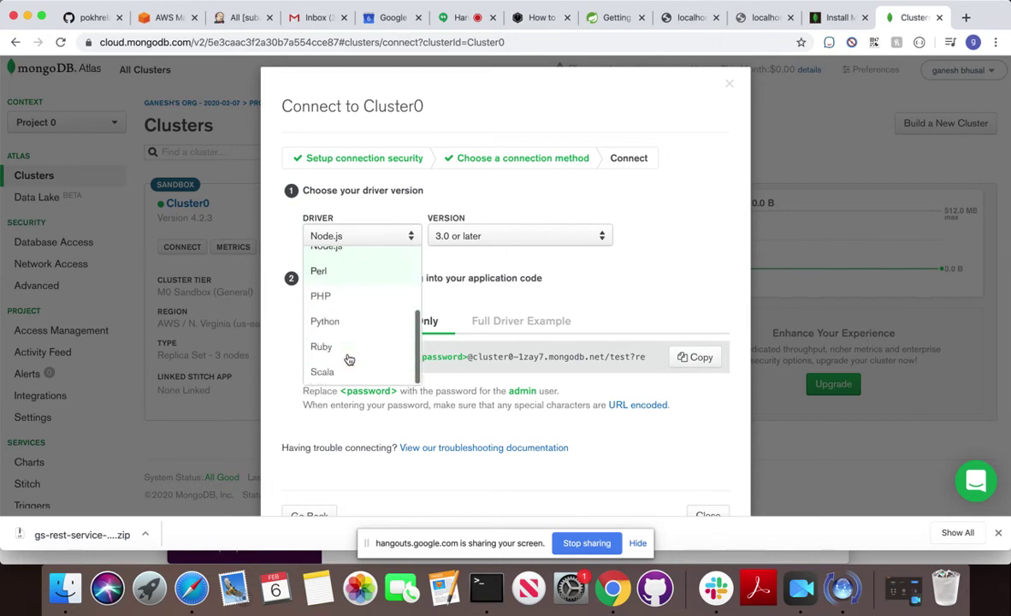
scroll(365, 289, up, 3)
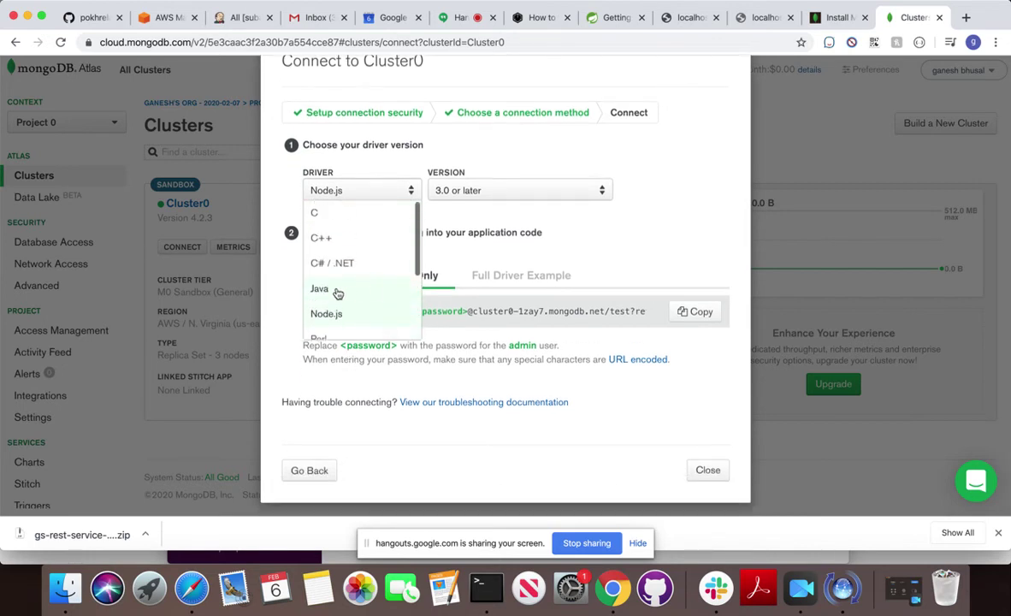
click(343, 291)
click(462, 243)
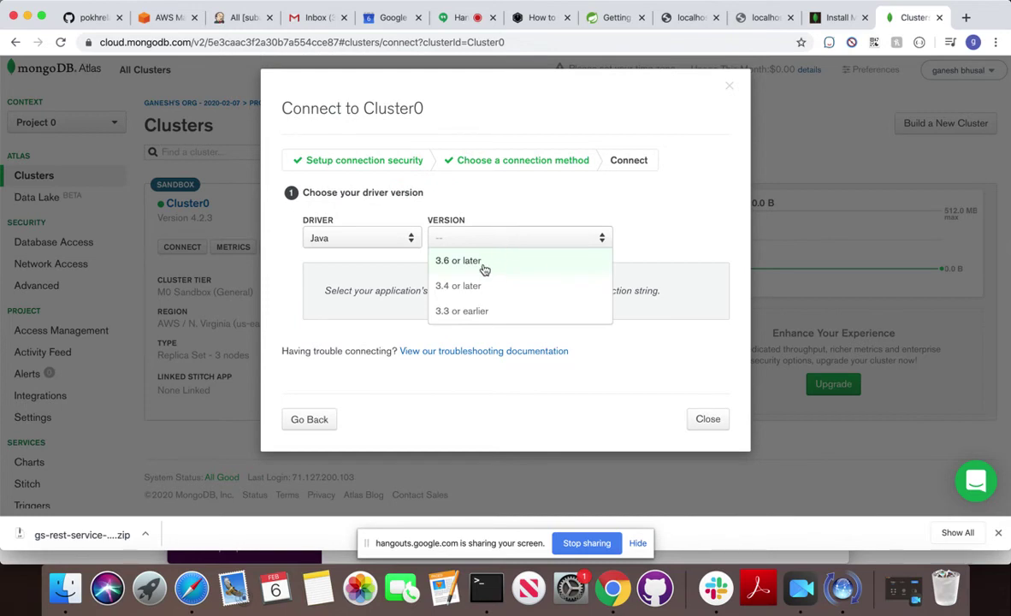
click(455, 267)
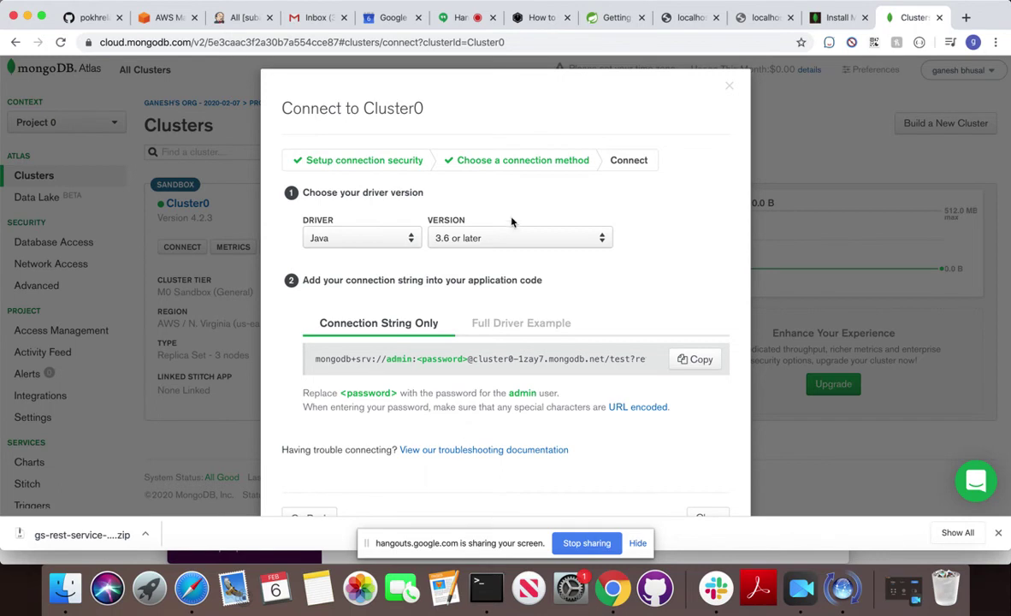
drag(282, 216, 337, 222)
click(480, 589)
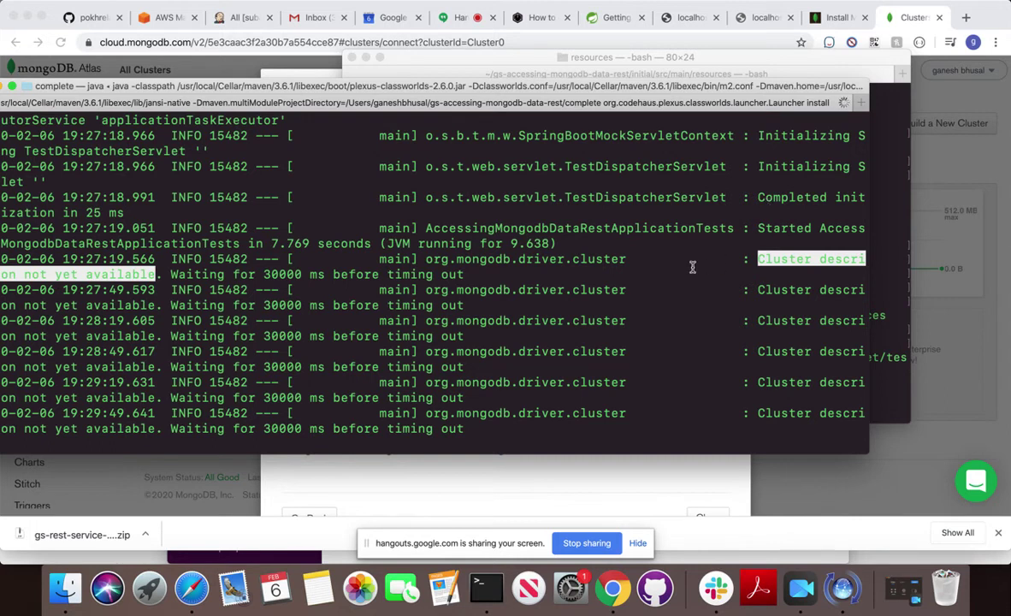
Suspend the stalled mvn install, rerun it, then suspend it again, leaving a clean prompt.
click(279, 327)
key(ctrl+z)
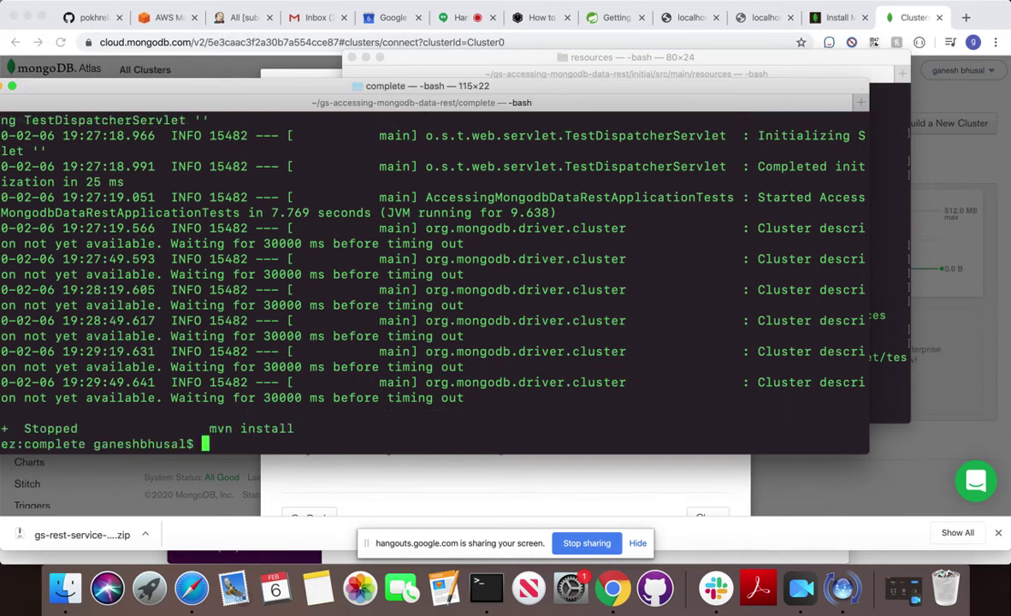
key(Up)
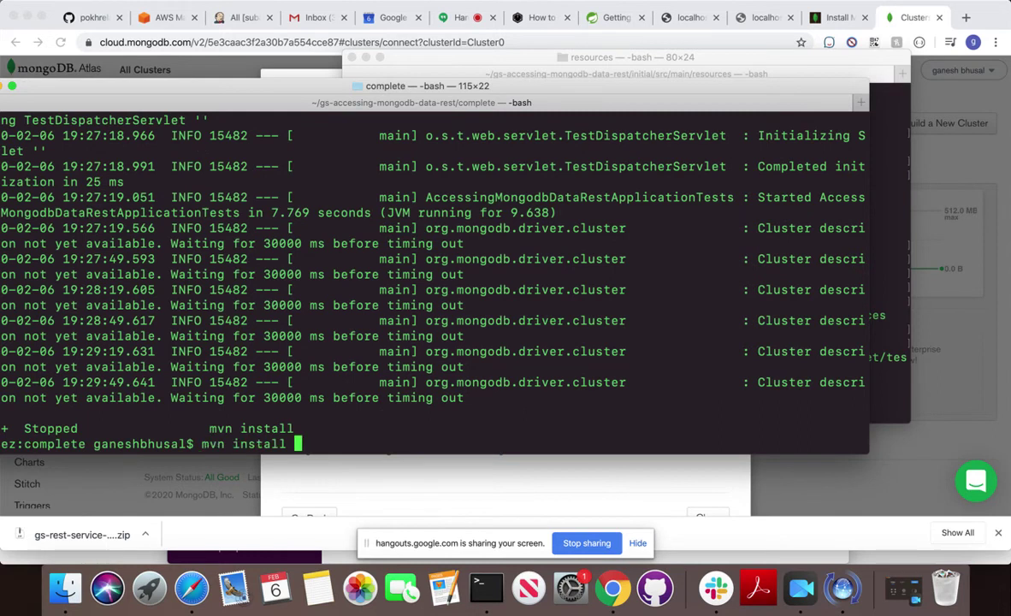
key(Return)
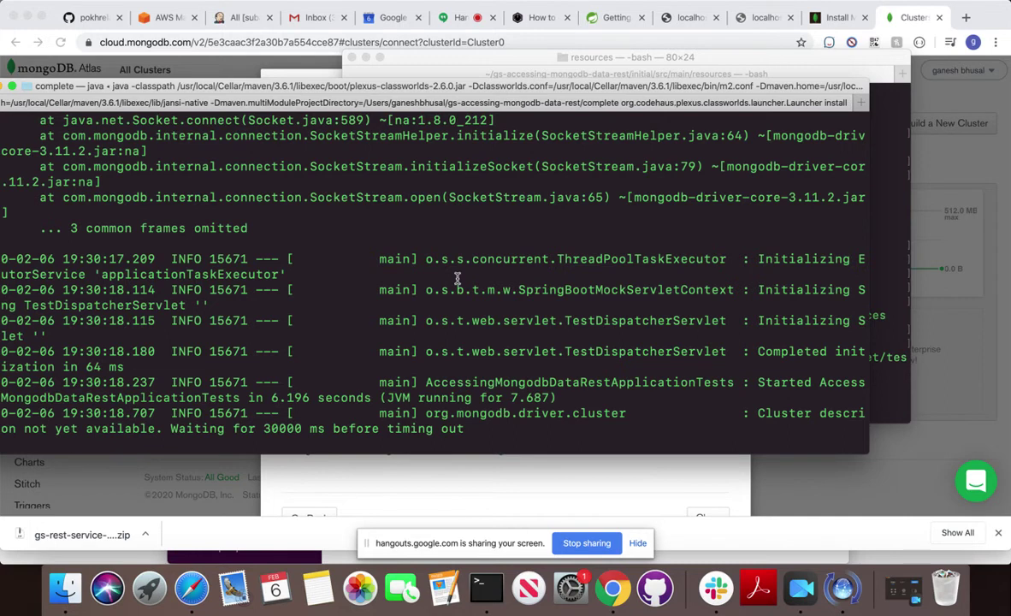
key(ctrl+z)
key(Return)
key(Return)
key(Return)
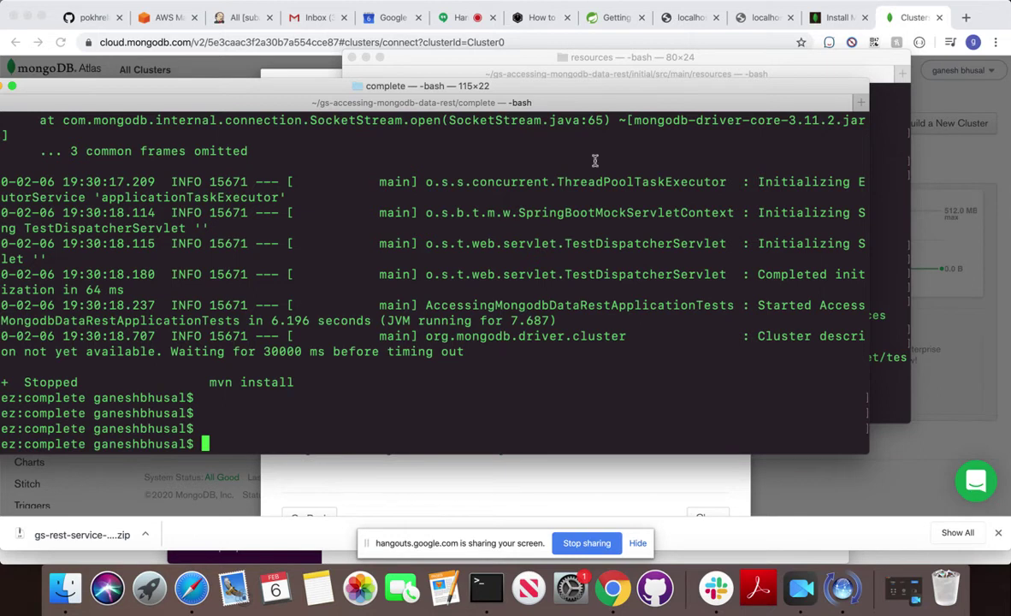
Print the current folder in both the complete-project and resources terminals.
text(pwd)
key(Return)
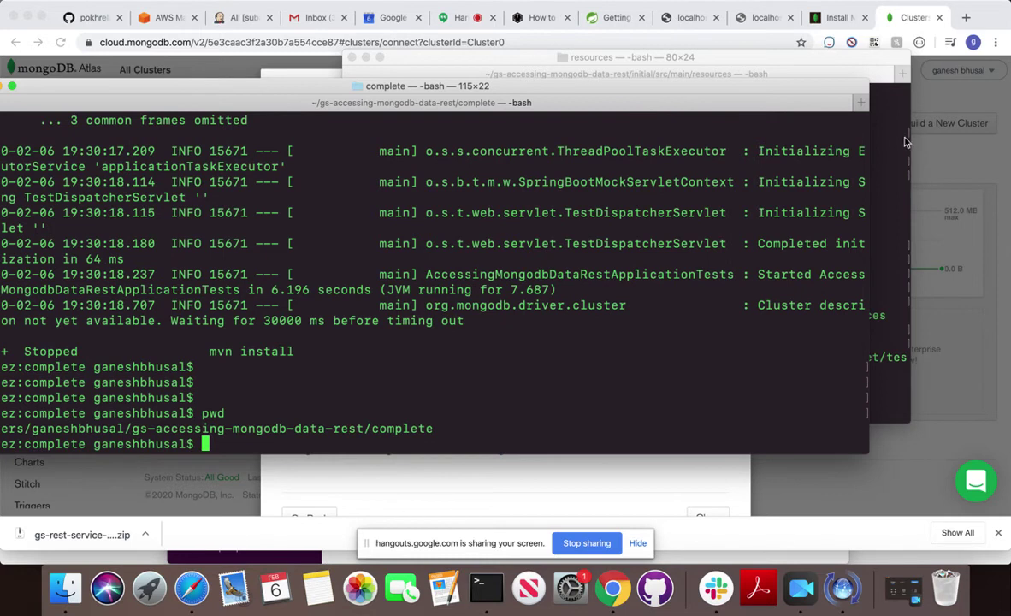
key(super+grave)
text(pwd)
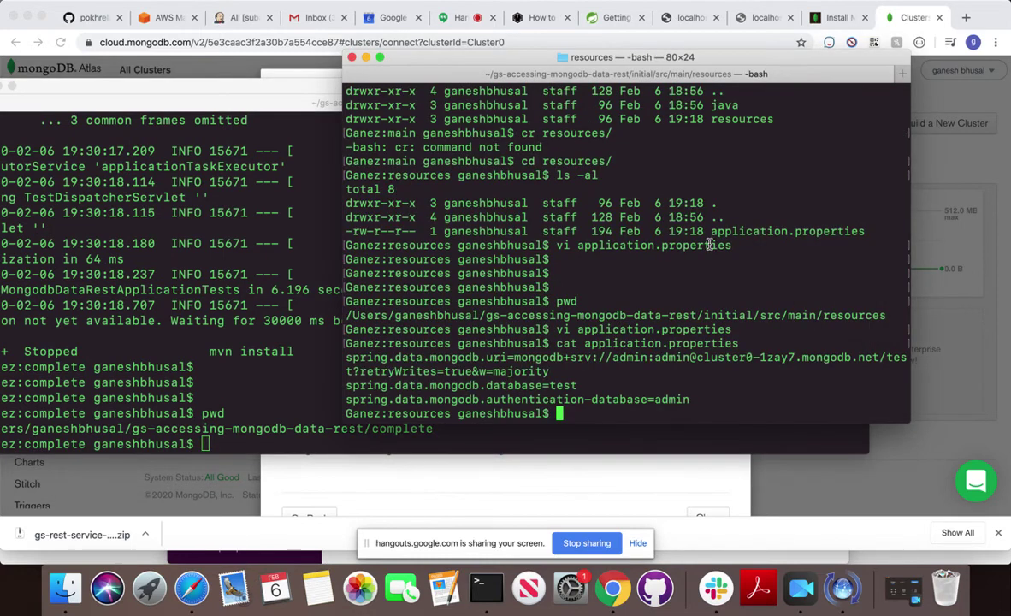
key(Return)
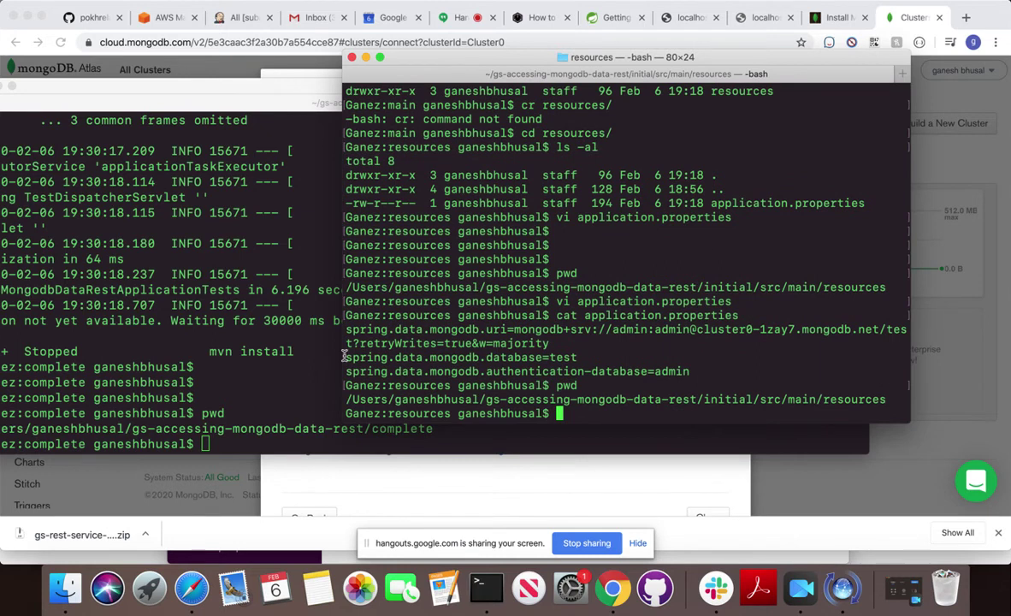
Widen the resources terminal and open application.properties in vi.
drag(342, 359, 245, 358)
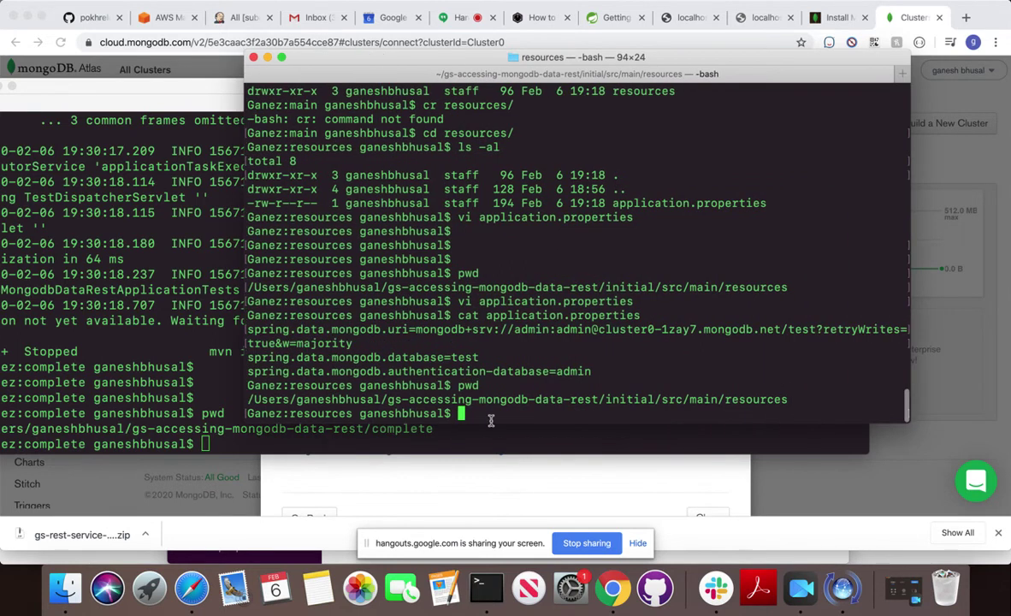
text(vi application.properties)
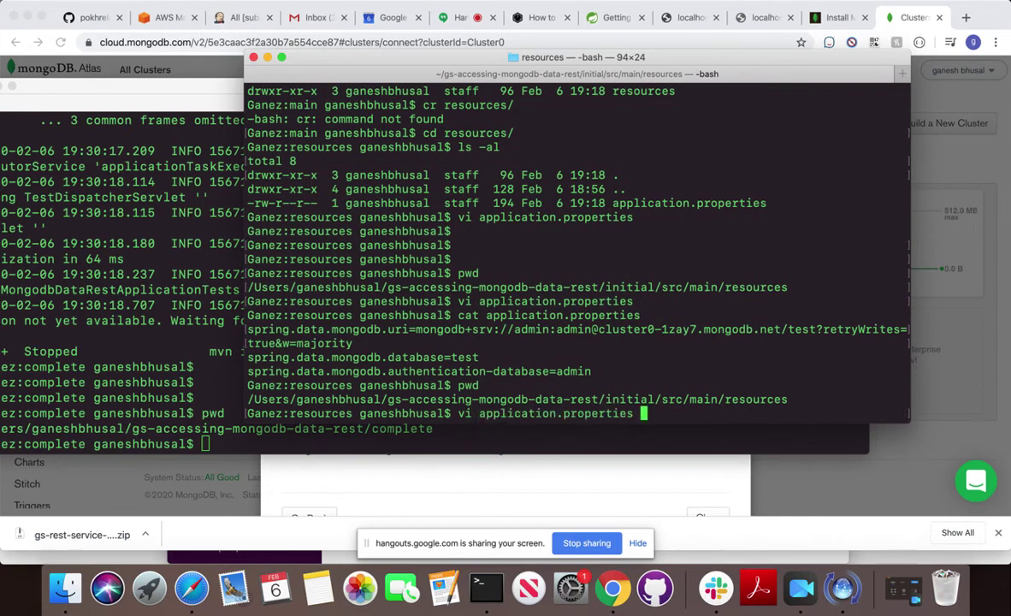
key(Tab)
key(Return)
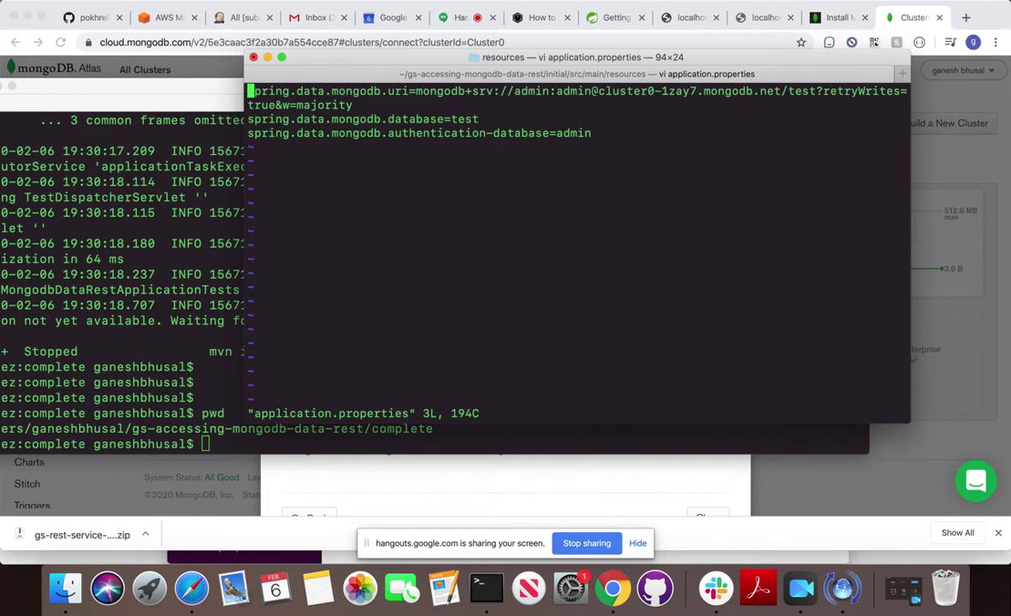
Copy the Java driver connection string from the Atlas connect dialog.
click(912, 17)
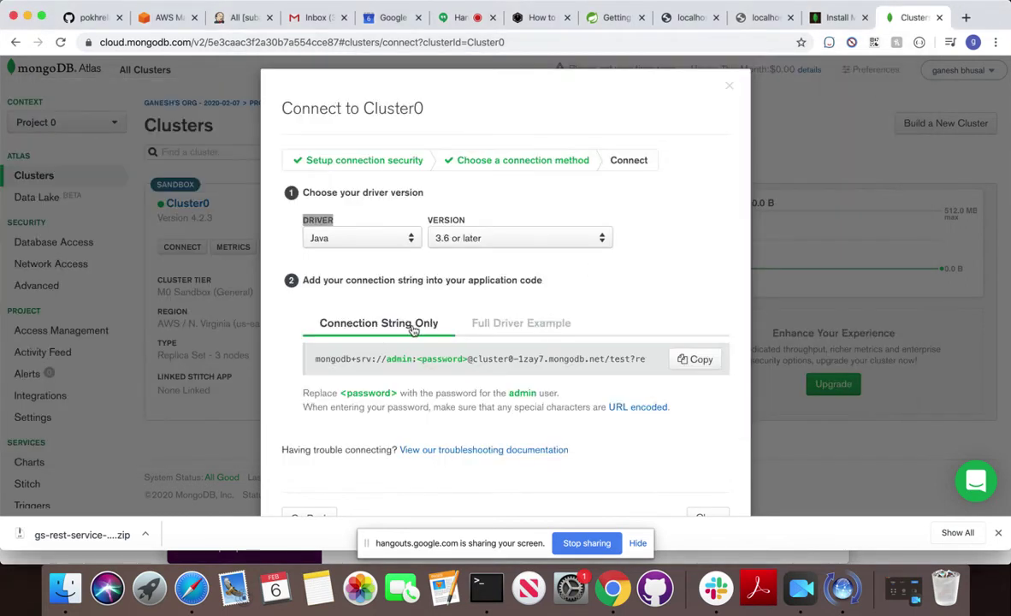
click(689, 363)
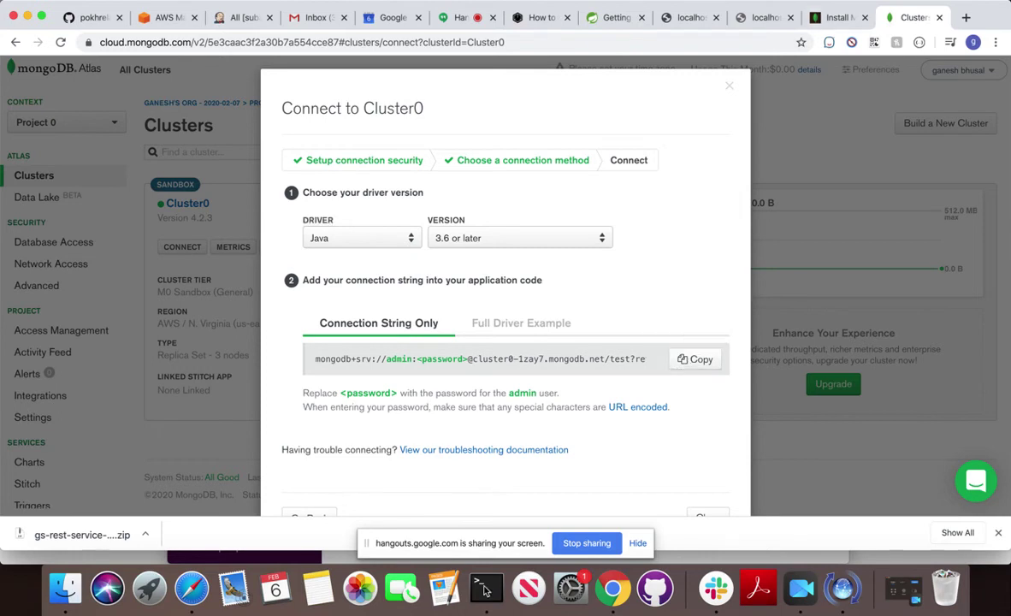
click(484, 588)
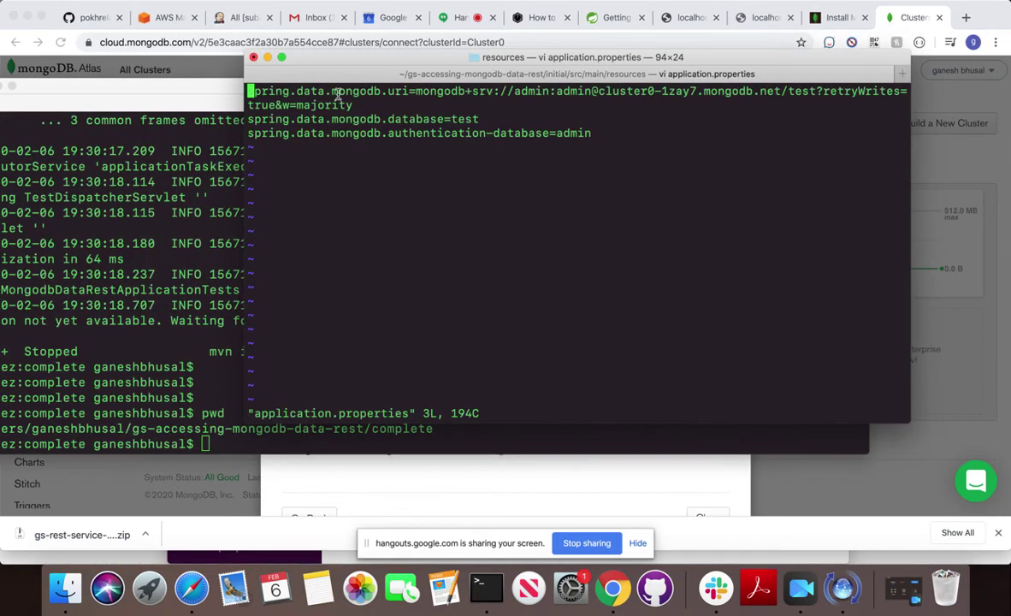
Delete the old value after spring.data.mongodb.uri= and enter insert mode.
key(Right)
key(Right)
key(Right)
key(Right)
key(Right)
key(Right)
key(Right)
key(Right)
key(Right)
key(Right)
key(Right)
key(Right)
key(Right)
key(Right)
key(Right)
key(Right)
key(Right)
key(Right)
key(Right)
key(Right)
key(Right)
key(Right)
key(Right)
key(Right)
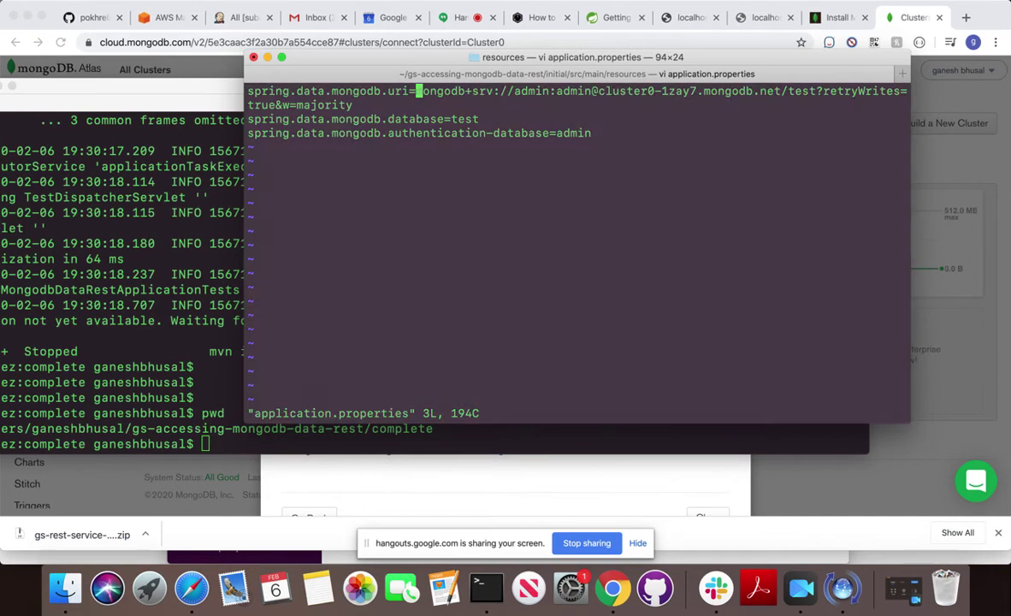
key(x)
key(x)
key(x)
key(x)
key(x)
key(x)
key(x)
key(x)
key(x)
key(x)
key(x)
key(x)
key(x)
key(x)
key(x)
key(x)
key(x)
key(x)
key(x)
key(x)
key(x)
key(x)
key(x)
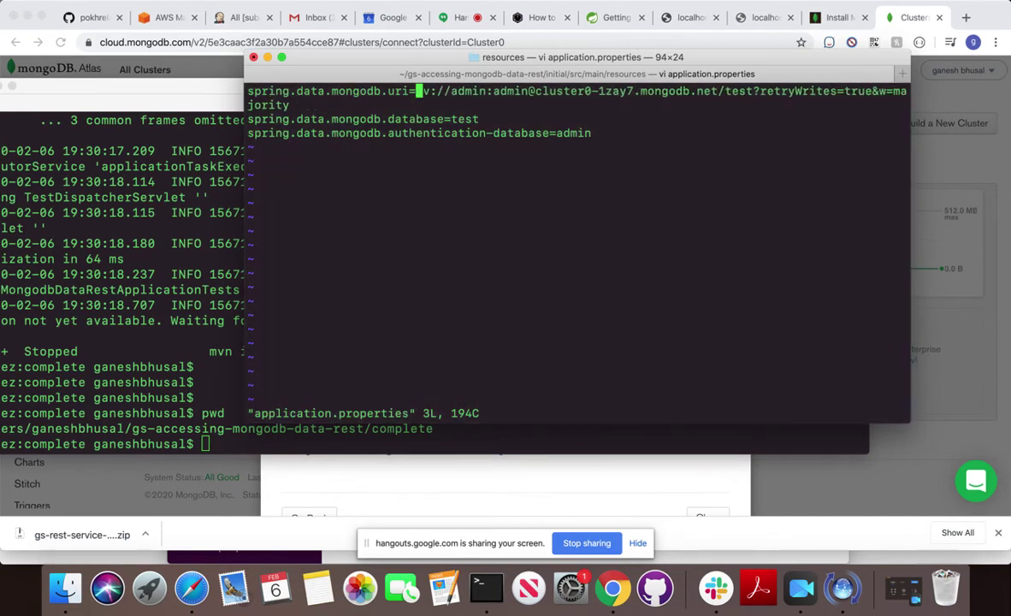
key(x)
key(x)
key(x)
key(x)
key(x)
key(x)
key(x)
key(x)
key(x)
key(x)
key(x)
key(x)
key(x)
key(x)
key(x)
key(x)
key(x)
key(x)
key(x)
key(x)
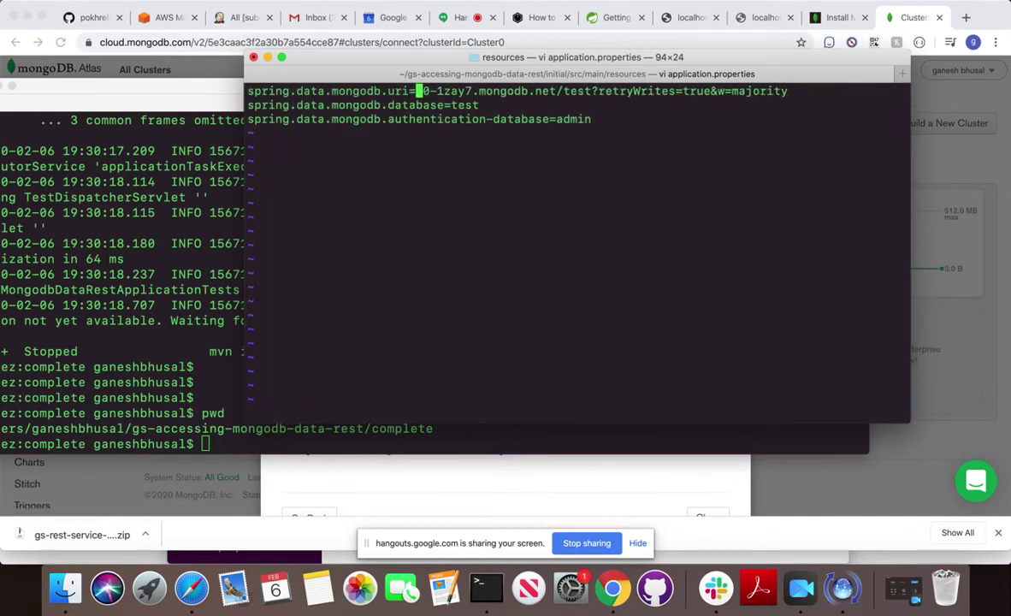
key(x)
key(x)
key(x)
key(x)
key(x)
key(x)
key(x)
key(x)
key(x)
key(x)
key(x)
key(x)
key(x)
key(x)
key(x)
key(x)
key(x)
key(x)
key(x)
key(x)
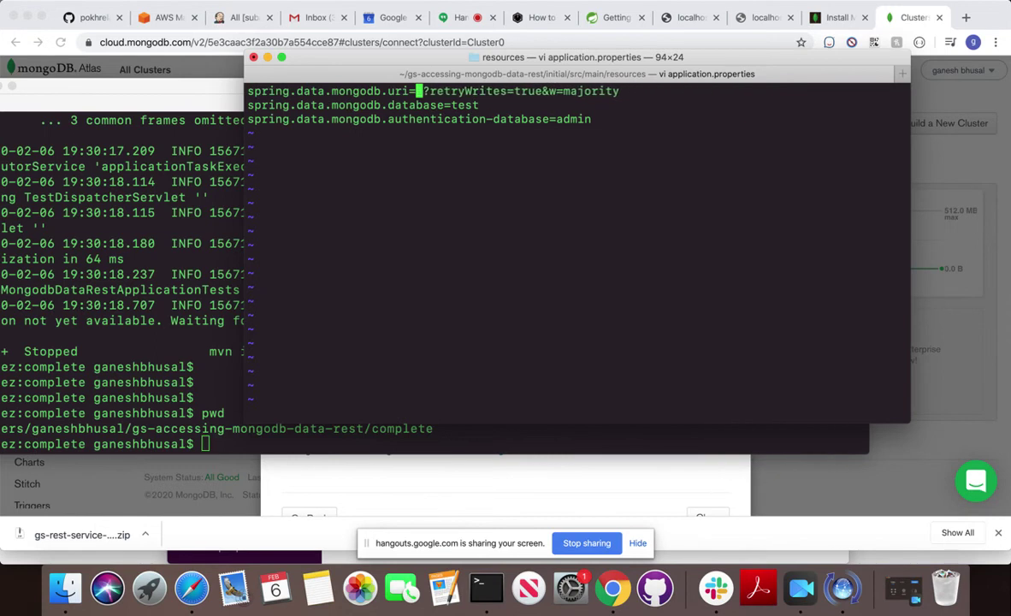
key(x)
key(x)
key(x)
key(x)
key(x)
key(x)
key(x)
key(x)
key(x)
key(x)
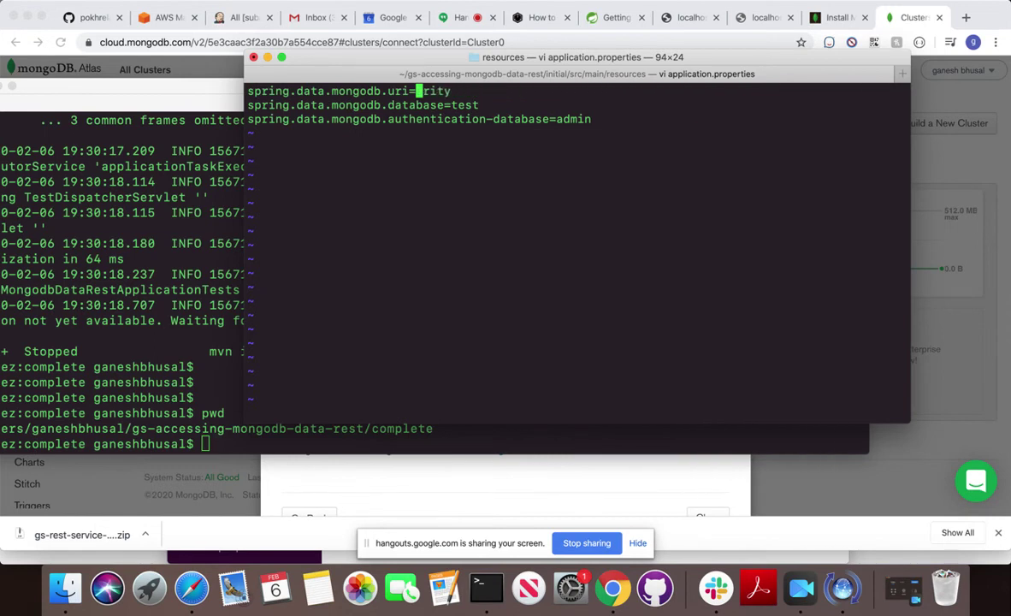
text(xa=)
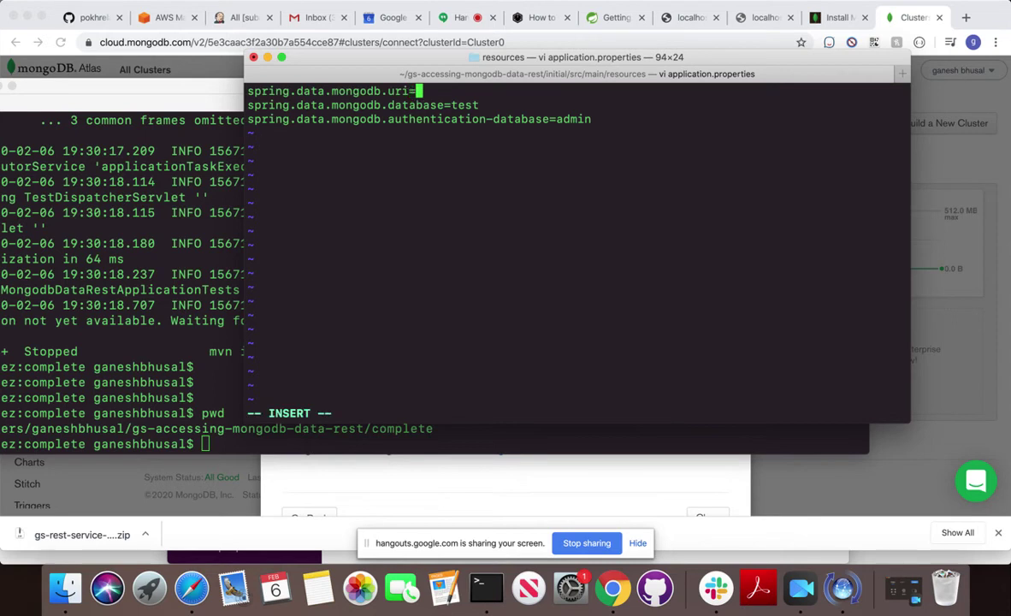
Paste the Atlas URI after uri= and replace the <password> placeholder with the admin user's password.
key(super+v)
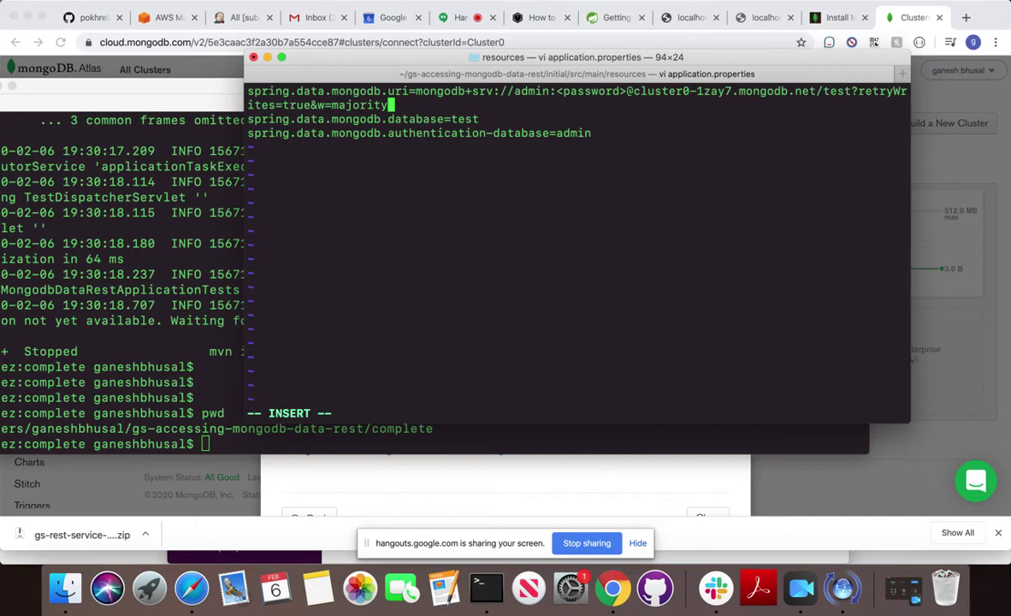
key(Left)
key(Left)
key(Left)
key(Left)
key(Left)
key(Left)
key(Left)
key(Left)
key(Left)
key(Left)
key(Left)
key(Left)
key(Left)
key(Left)
key(Left)
key(Left)
key(Left)
key(Left)
key(Left)
key(Left)
key(Left)
key(Left)
key(Left)
key(Left)
key(Left)
key(Left)
key(Left)
key(Left)
key(Left)
key(Left)
key(Left)
key(Left)
key(Left)
key(Left)
key(Left)
key(Left)
key(Left)
key(Left)
key(Left)
key(Left)
key(Left)
key(Left)
key(Left)
key(Left)
key(Left)
key(Left)
key(Left)
key(Left)
key(Left)
key(Left)
key(Left)
key(Left)
key(Left)
key(Left)
key(Left)
key(BackSpace)
key(BackSpace)
key(BackSpace)
key(BackSpace)
key(BackSpace)
key(BackSpace)
key(BackSpace)
key(BackSpace)
key(BackSpace)
key(BackSpace)
key(BackSpace)
text(admin)
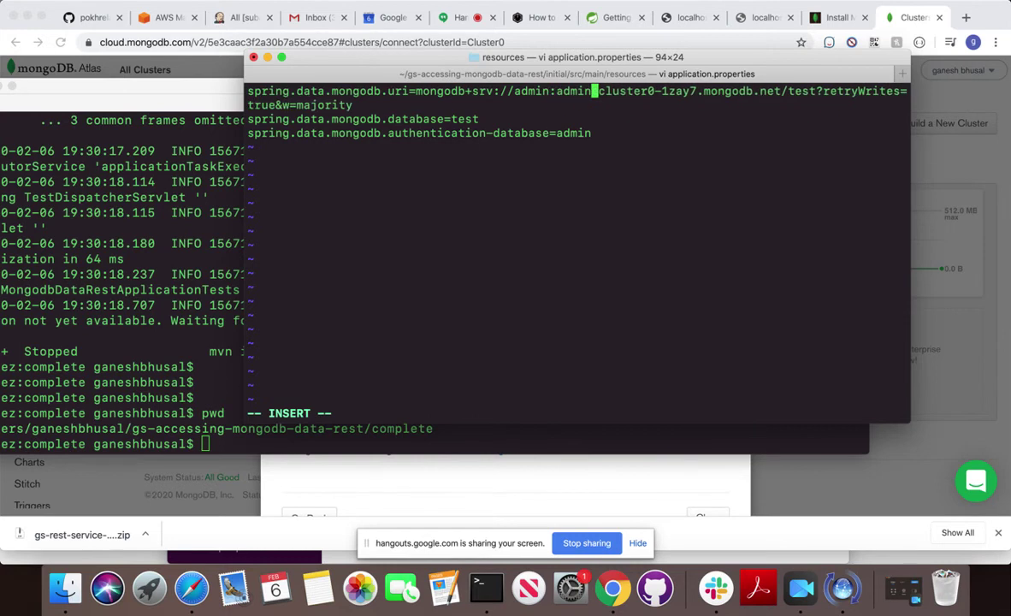
text(@)
key(Down)
key(Down)
Copy the guide's GitHub clone URL and post it in Slack #general.
click(612, 17)
scroll(399, 264, up, 20)
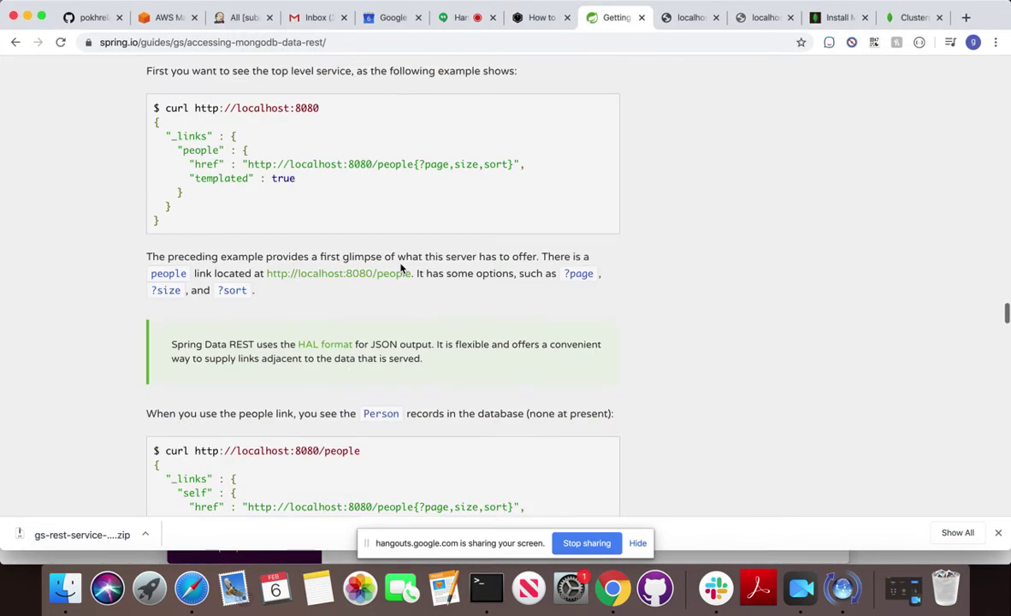
scroll(400, 268, up, 10)
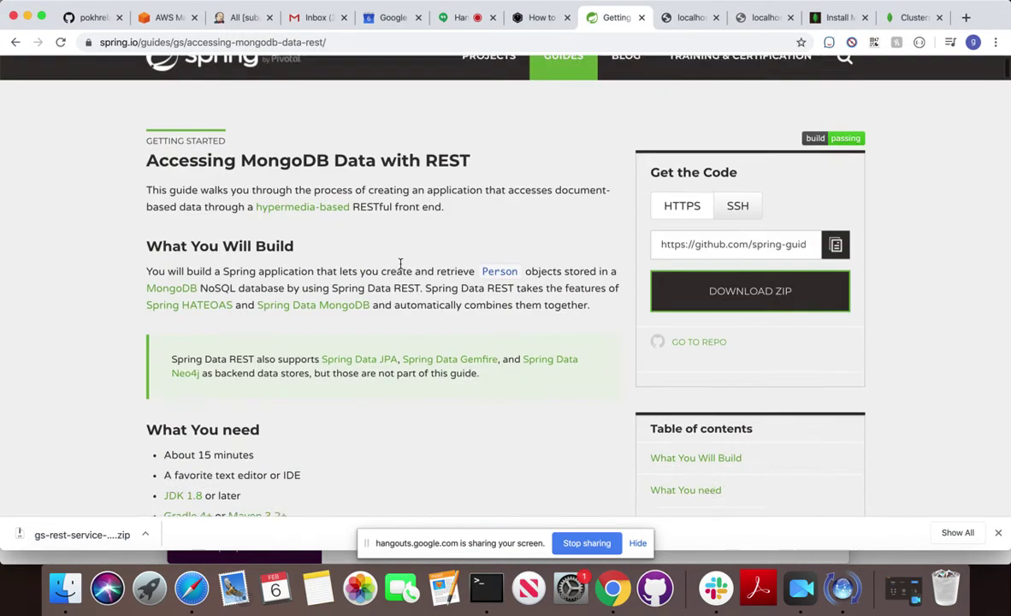
click(837, 271)
click(716, 588)
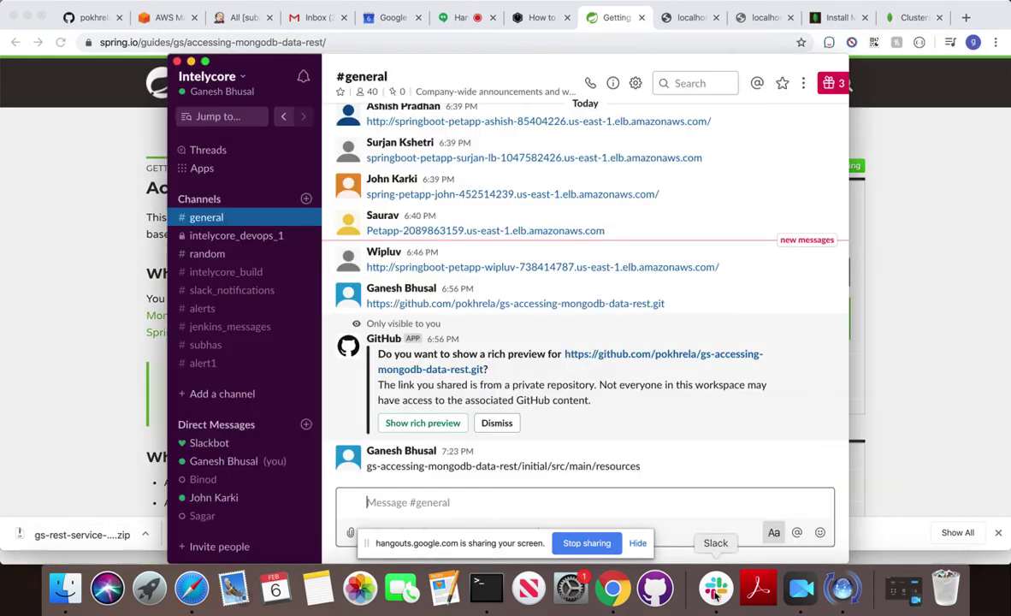
key(super+v)
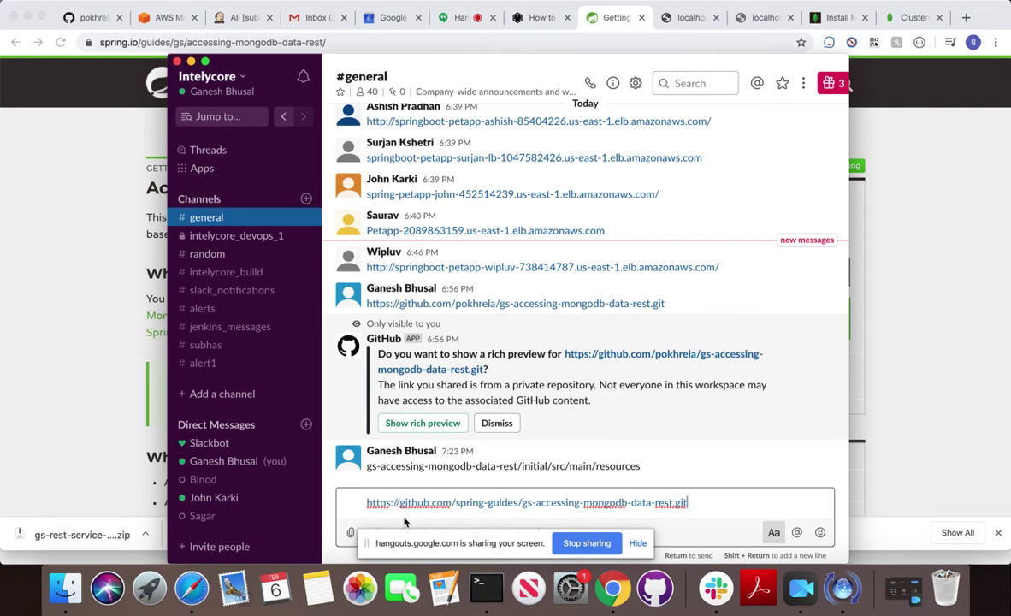
key(Return)
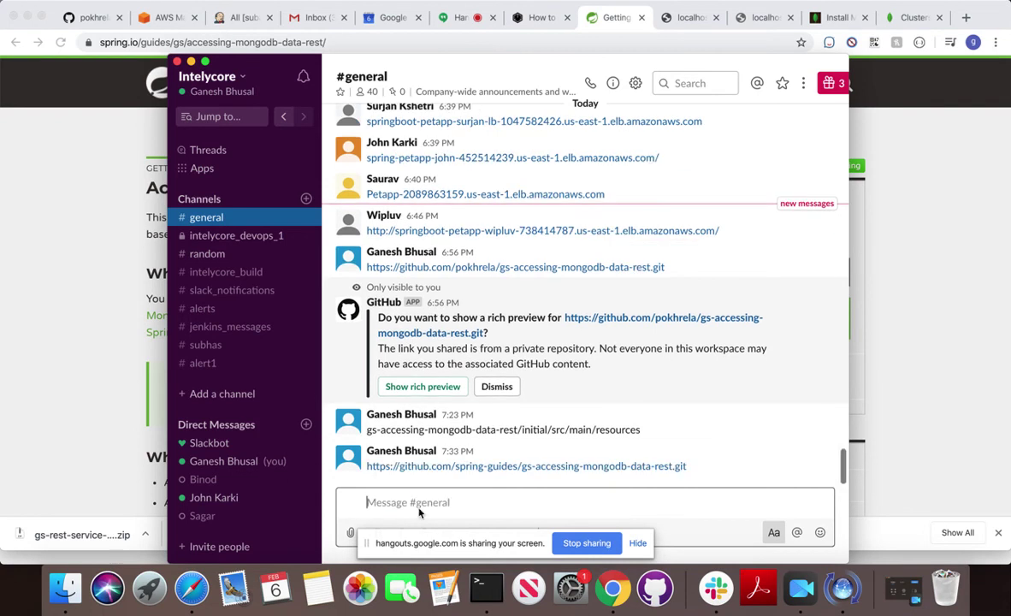
key(super+Tab)
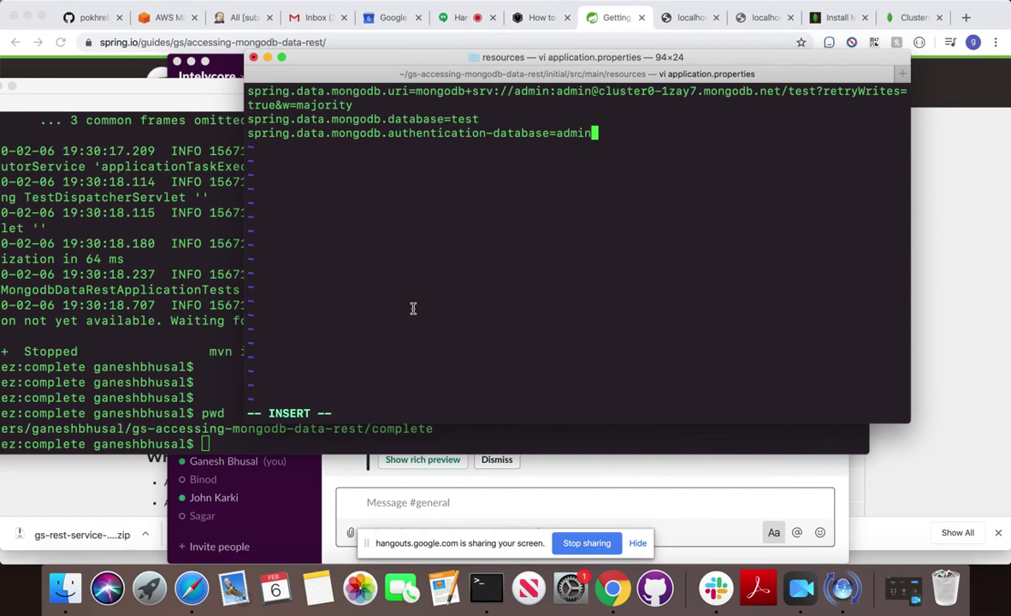
Copy the spring.io guide page address and post it in #general as well.
click(622, 22)
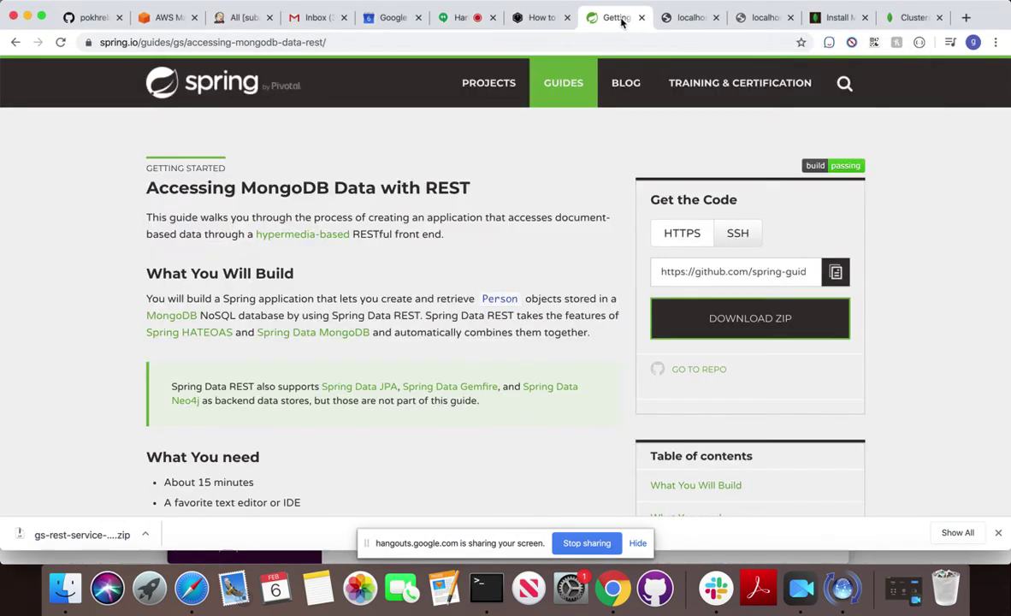
scroll(316, 425, down, 2)
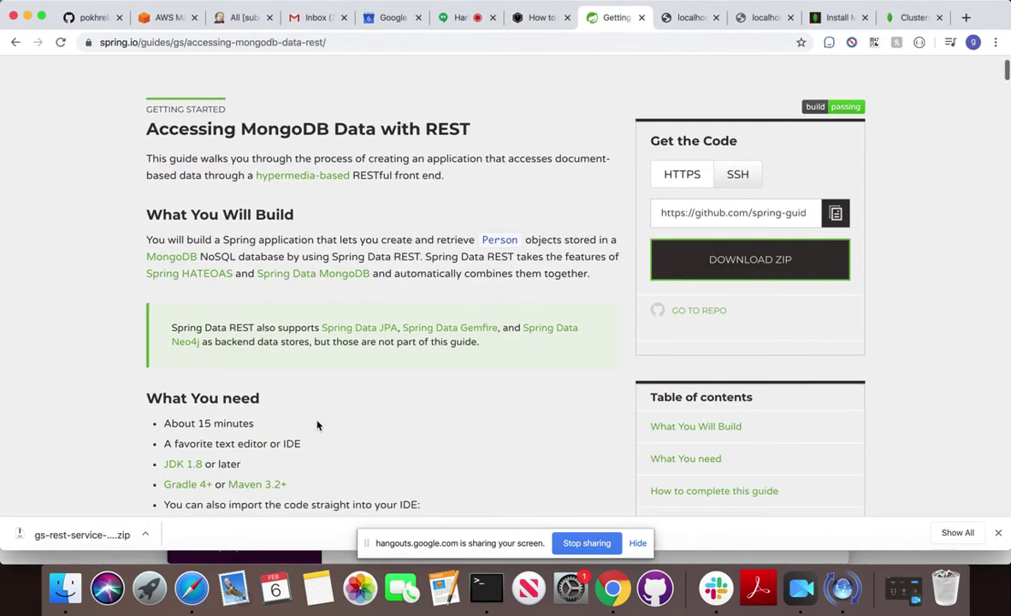
scroll(317, 425, down, 20)
scroll(317, 425, up, 10)
click(283, 44)
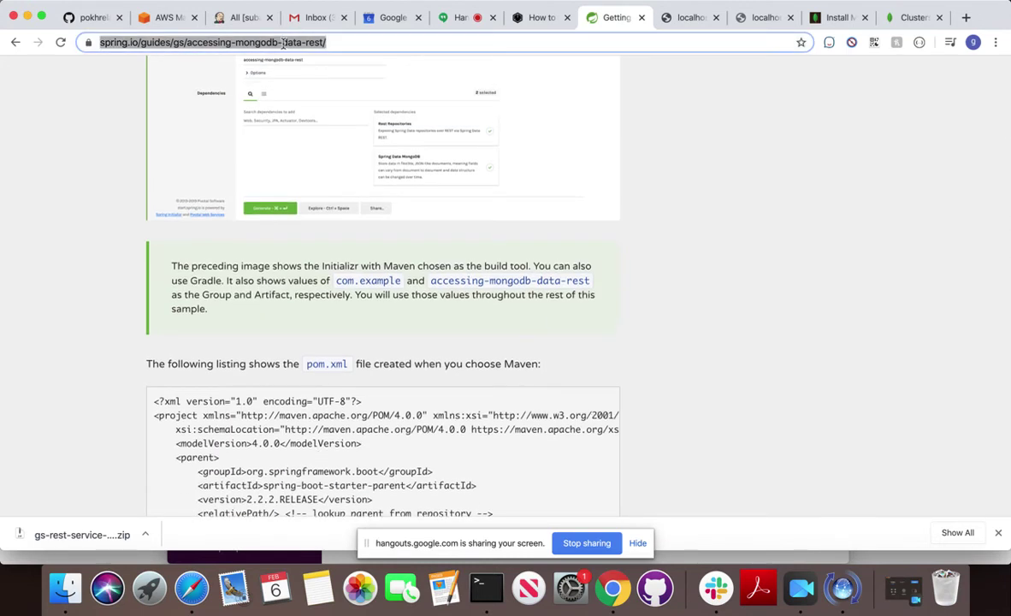
click(715, 588)
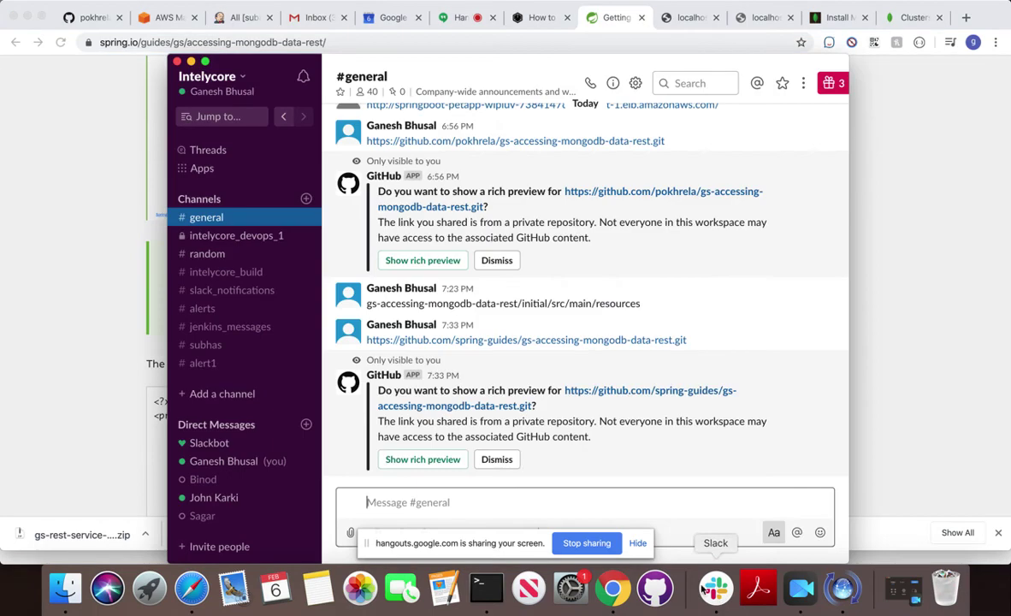
key(super+v)
key(Return)
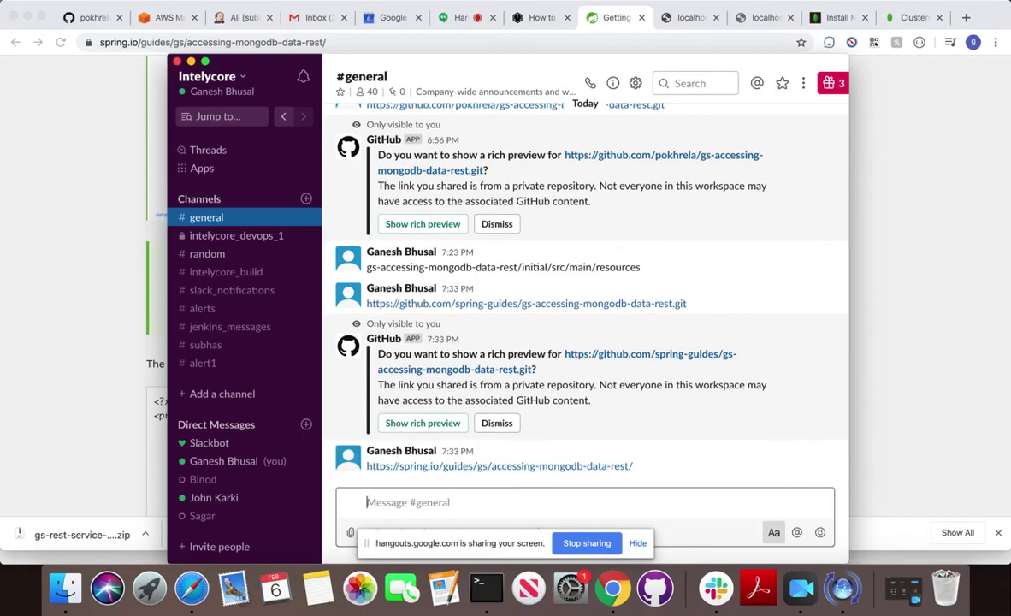
key(super+Tab)
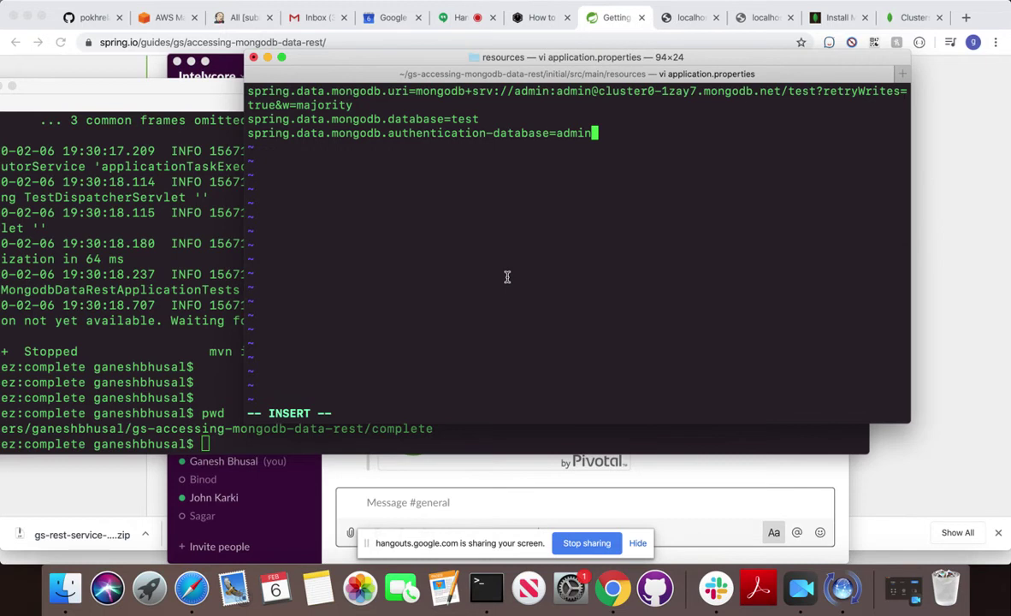
Reopen Cluster0's Connect Your Application string in Atlas, then return to vi.
click(975, 219)
click(905, 17)
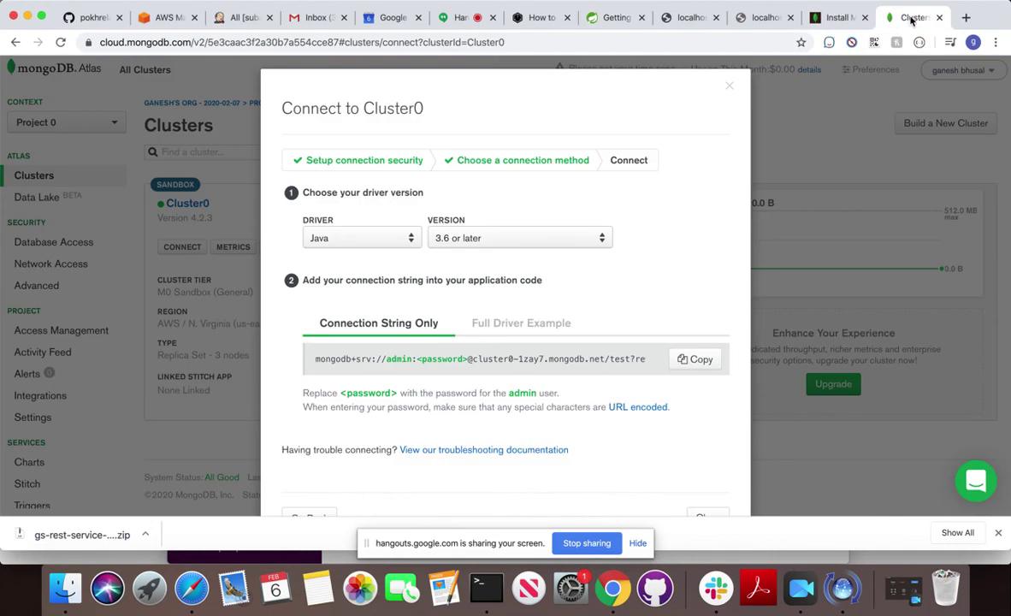
click(727, 89)
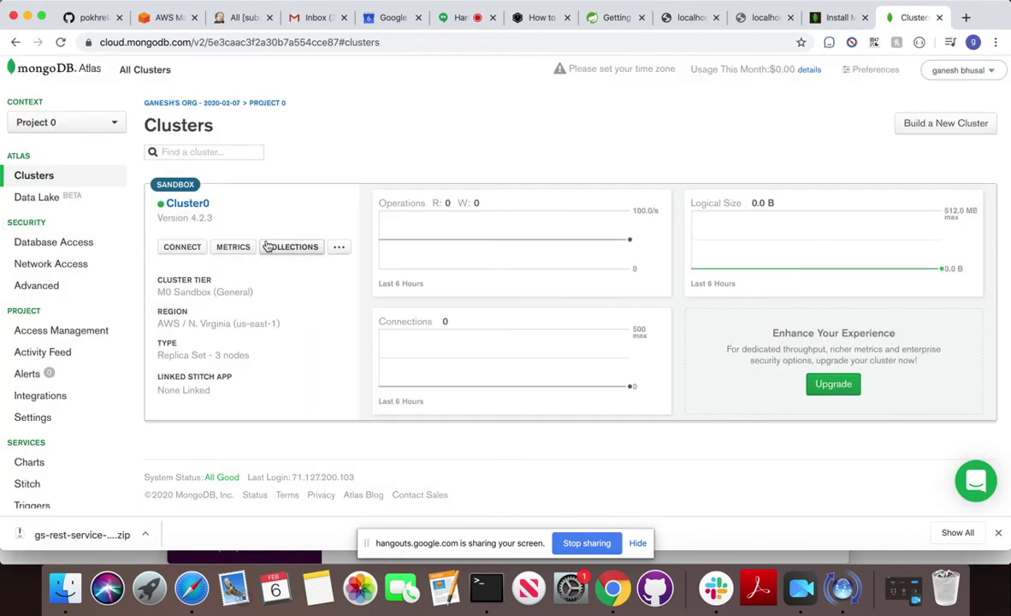
click(174, 248)
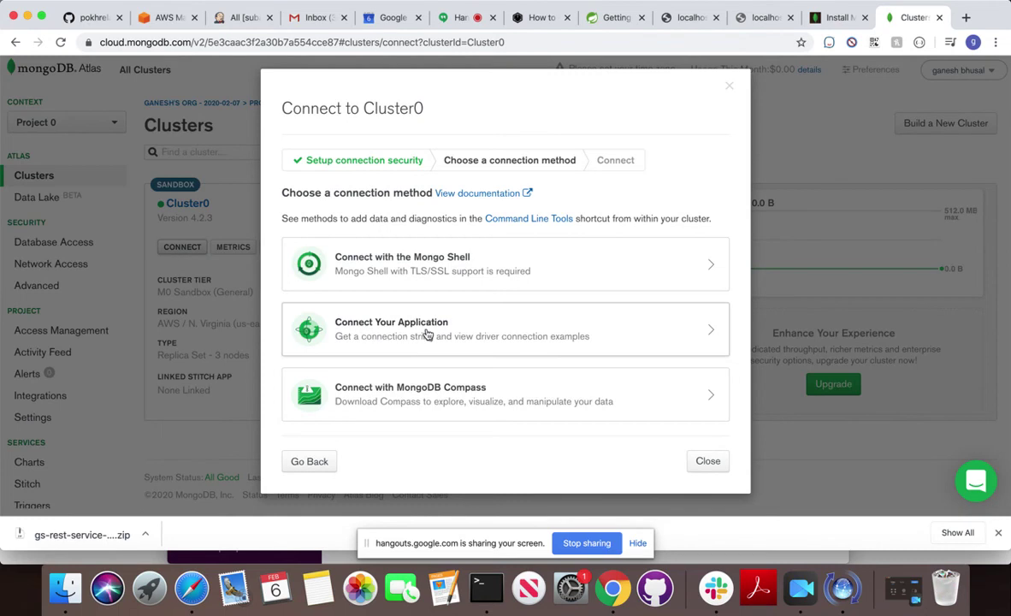
click(428, 334)
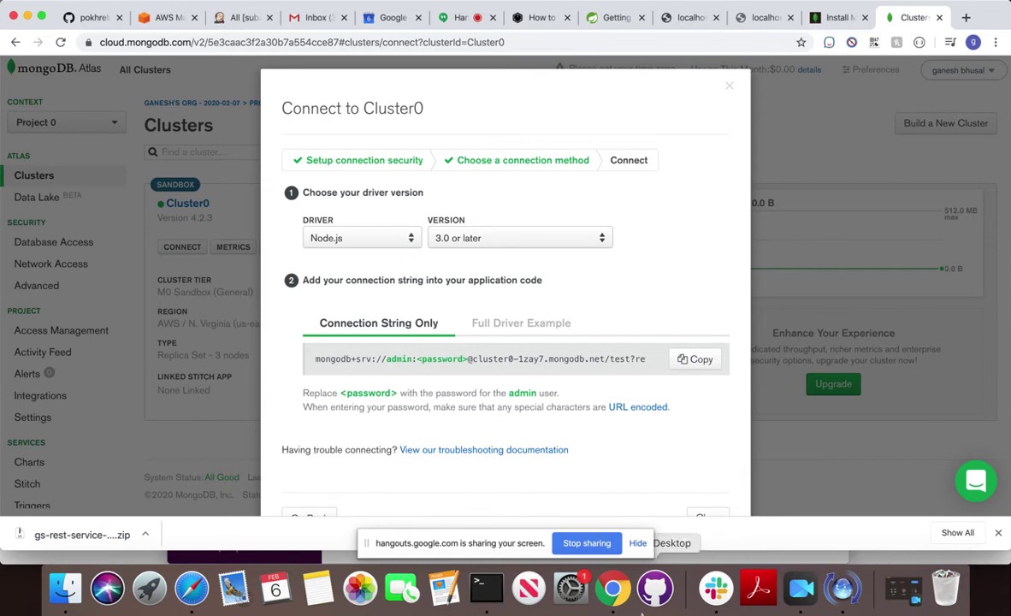
key(super+Tab)
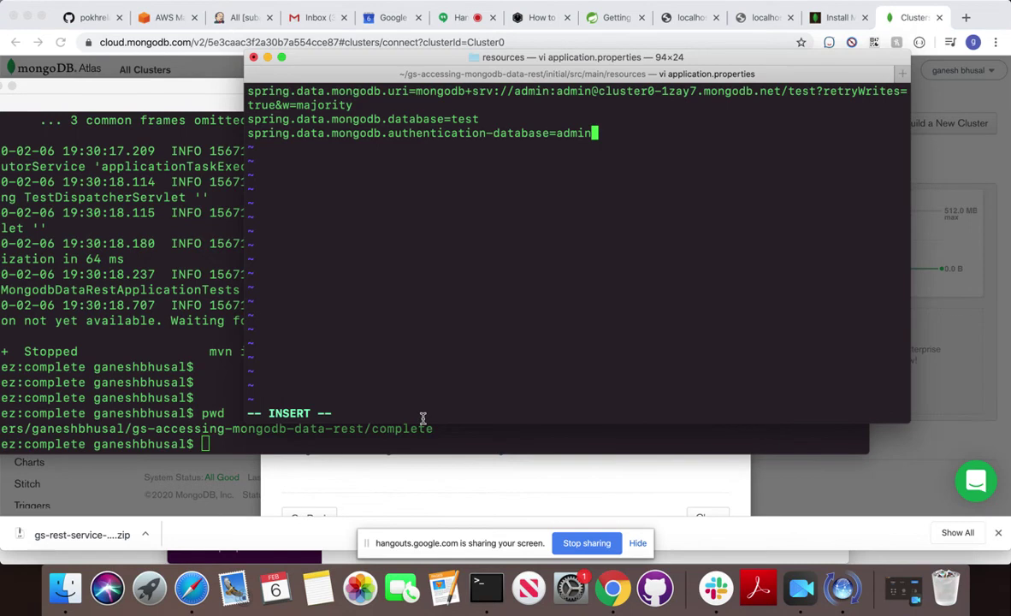
Save application.properties and quit vi with :wq.
key(Escape)
text(:wq!)
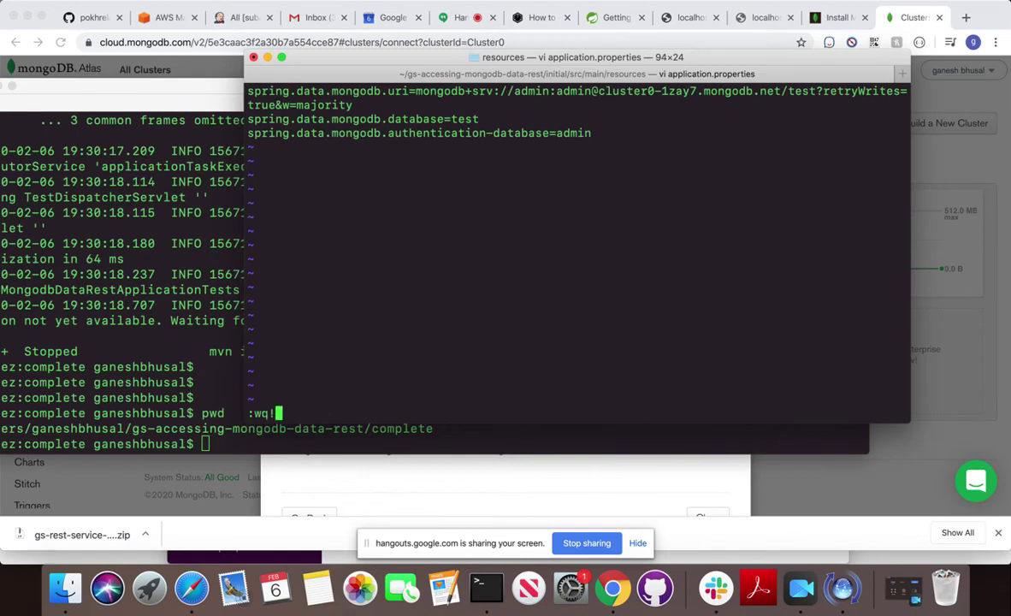
key(Return)
In the complete shell, move to ../initial, print its path and list it with ls -al.
click(273, 447)
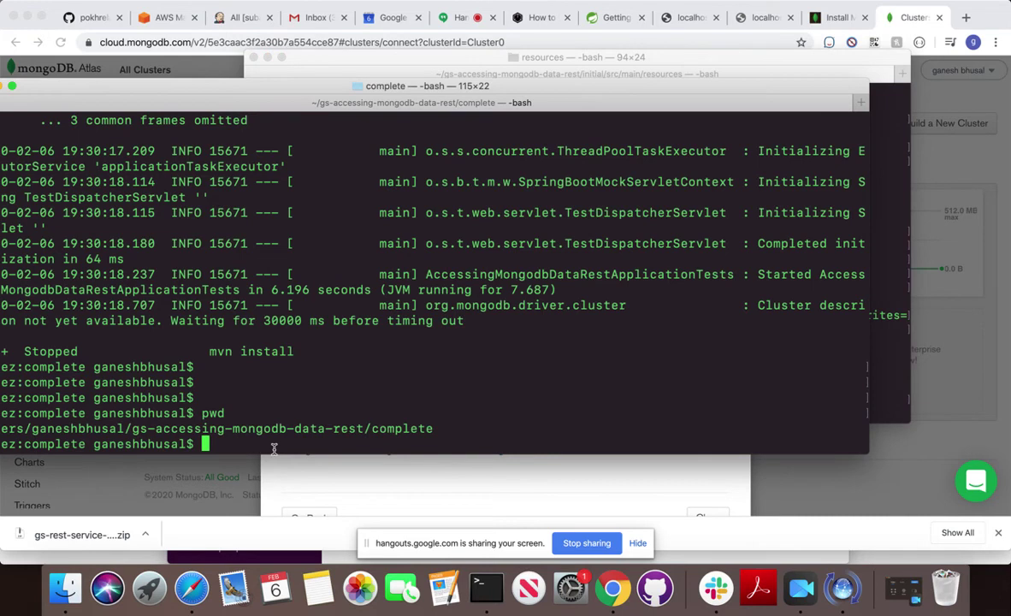
text(cd ../init)
key(Tab)
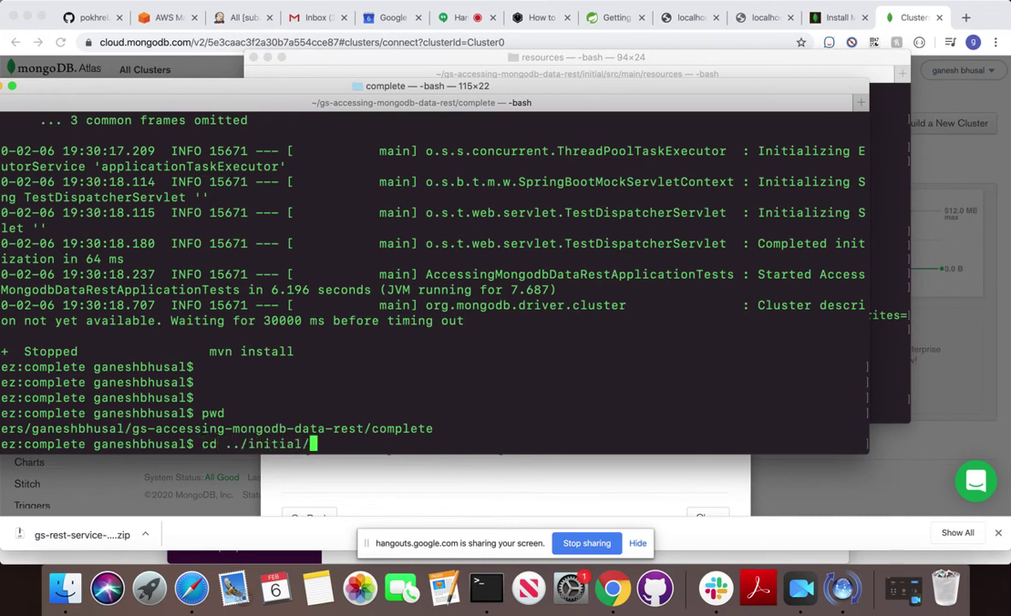
key(Return)
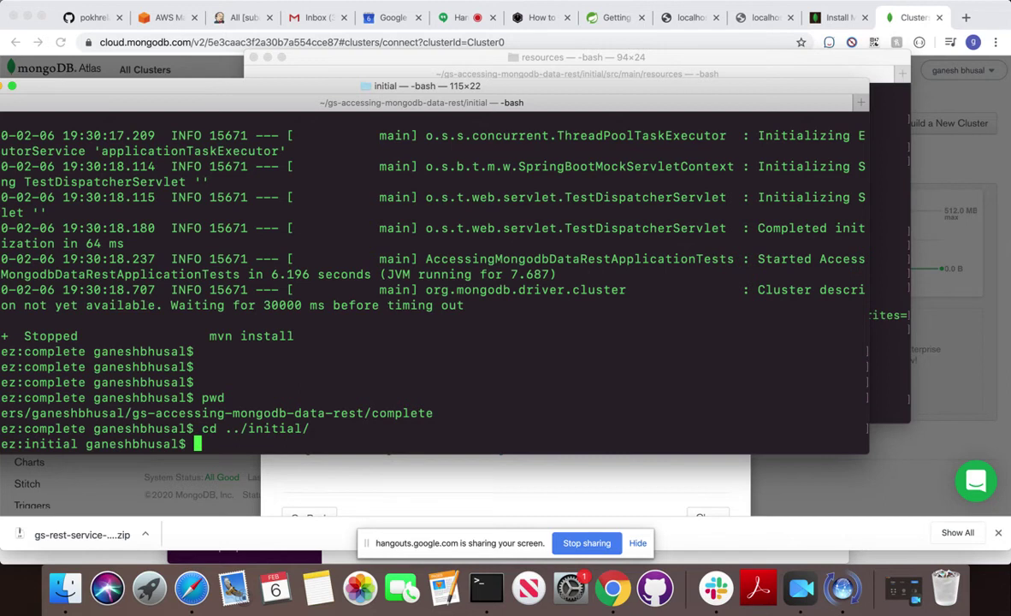
text(pwd)
key(Return)
text(ls -al)
key(Return)
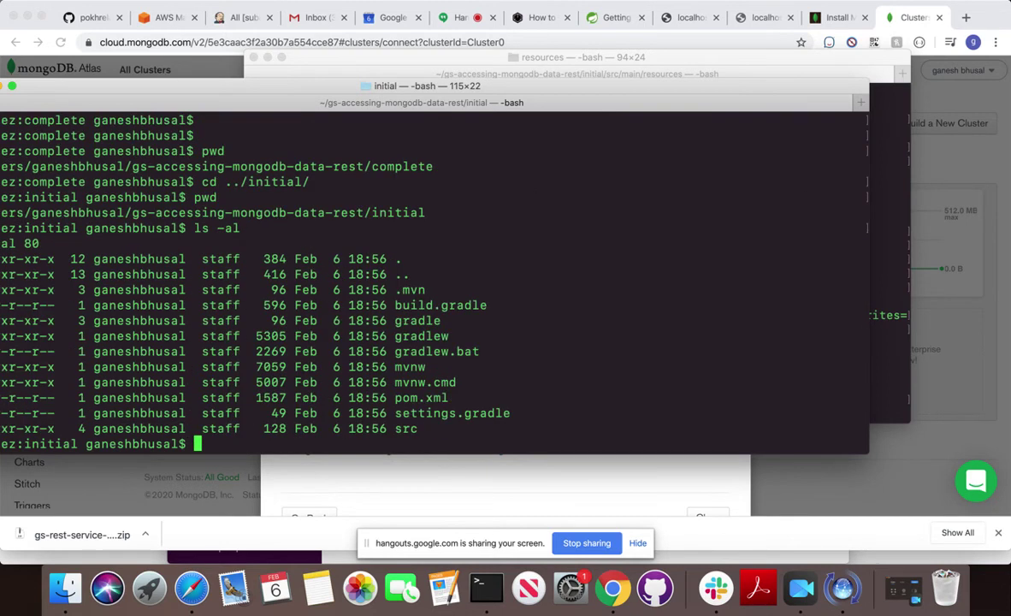
text(mvn install)
Build the initial project with mvn install to BUILD SUCCESS and check the path.
key(Return)
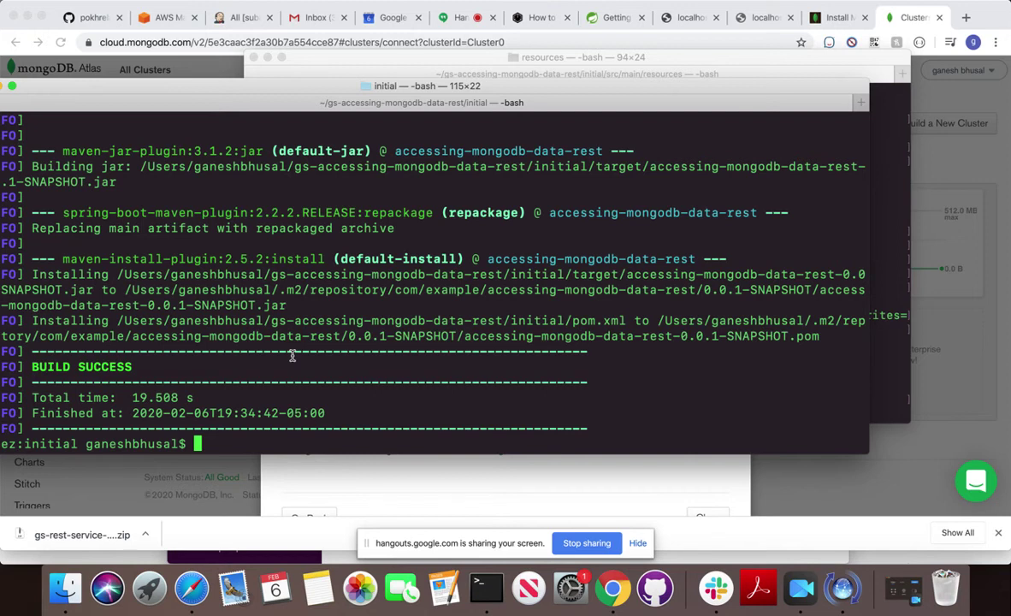
text(pwd)
key(Return)
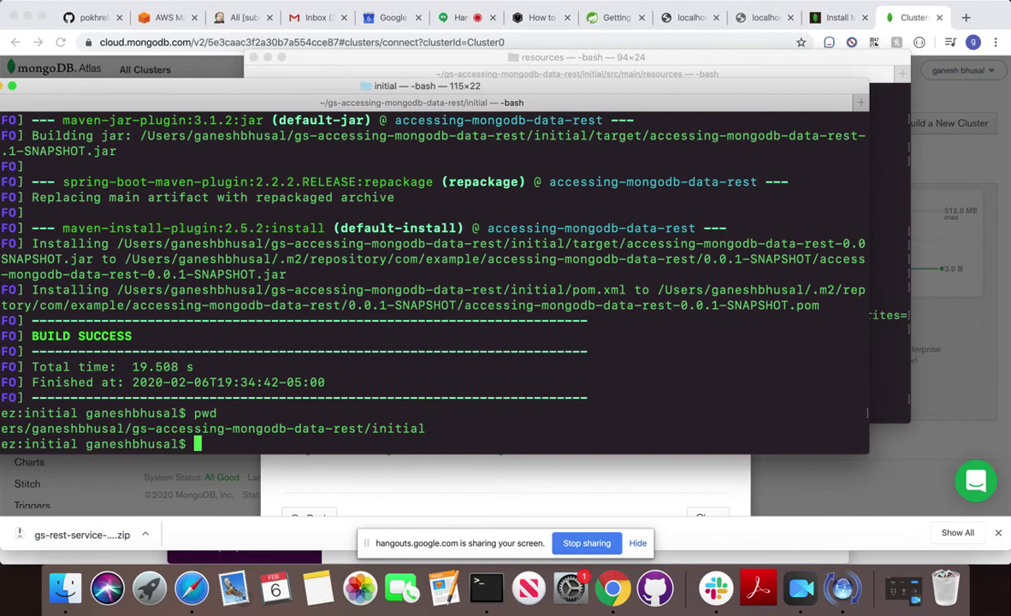
Move up and into the complete project folder, typing mvn install there.
text(cd ..)
key(Return)
text(cd comple)
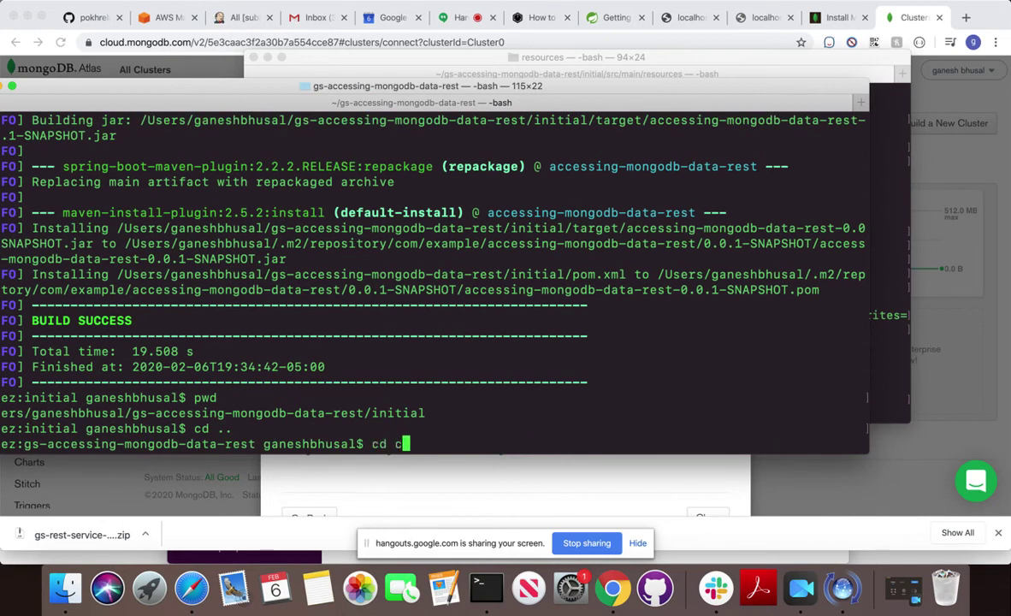
key(Tab)
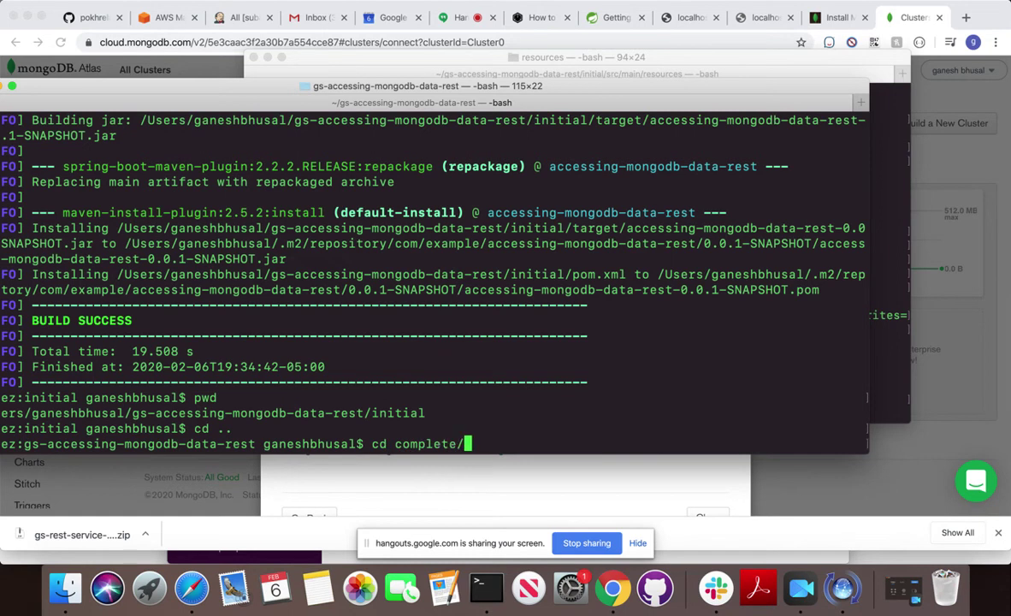
key(Return)
text(mvn install)
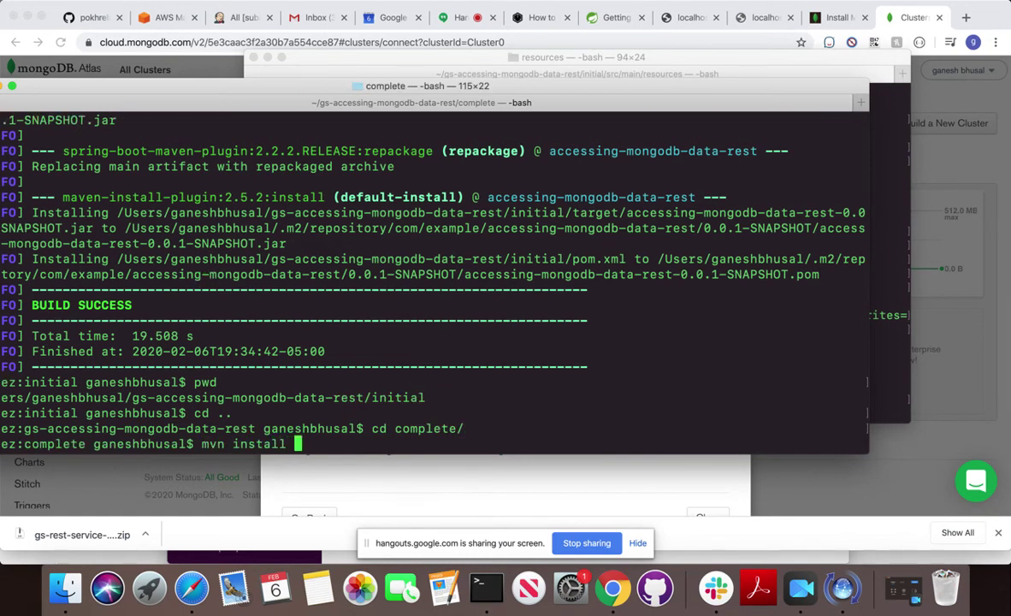
Start the complete project's mvn install and bring up the Spring accessing-mongodb-data-rest guide.
key(Return)
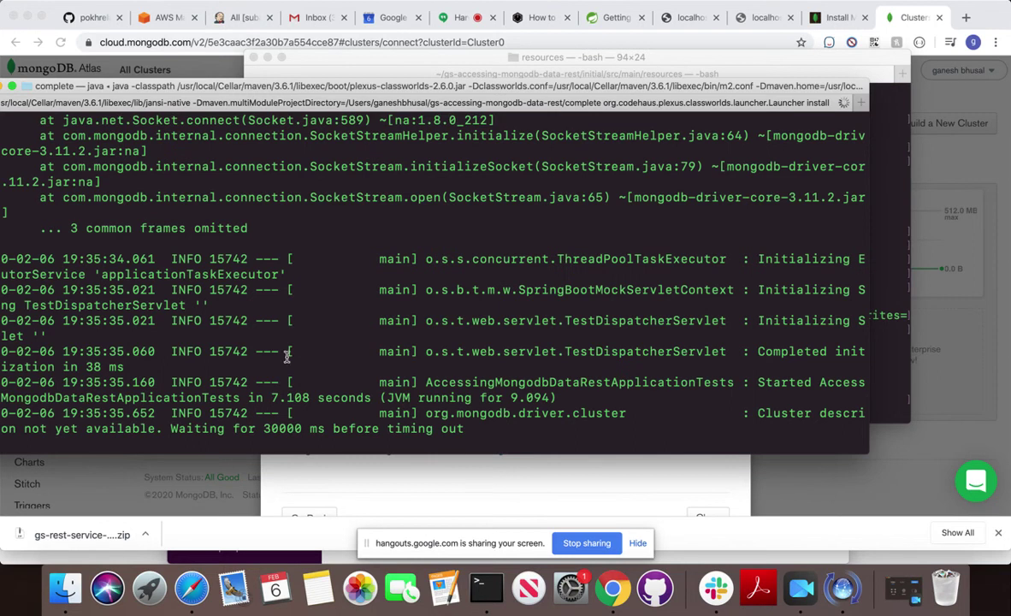
click(187, 467)
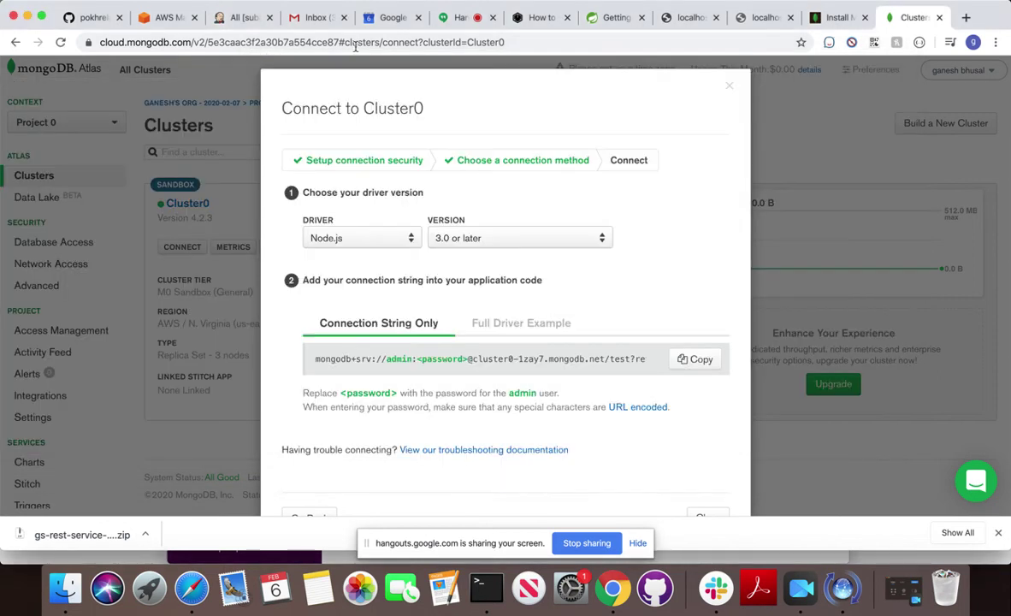
click(616, 17)
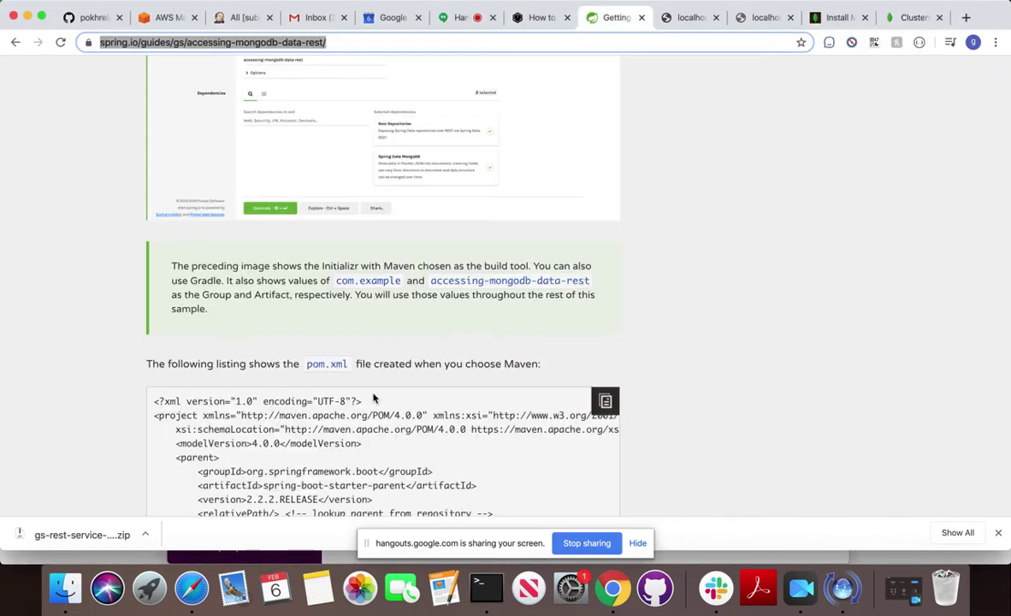
scroll(374, 398, down, 1)
scroll(373, 398, up, 6)
scroll(374, 398, down, 10)
Copy localhost:8080/people from the guide's curl example and load it in a new Chrome tab.
scroll(374, 397, up, 2)
scroll(373, 398, down, 15)
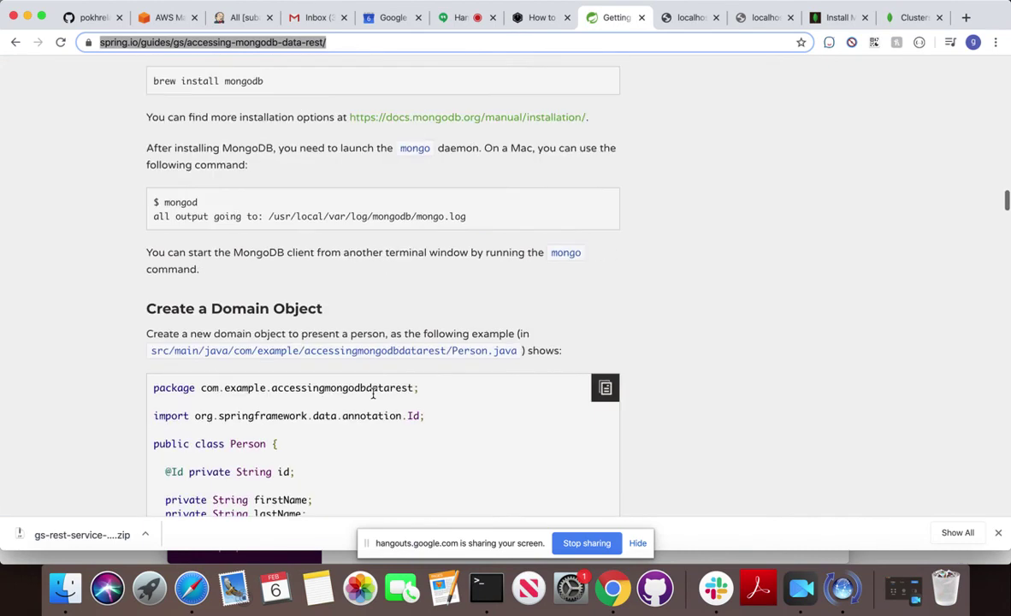
scroll(374, 397, down, 20)
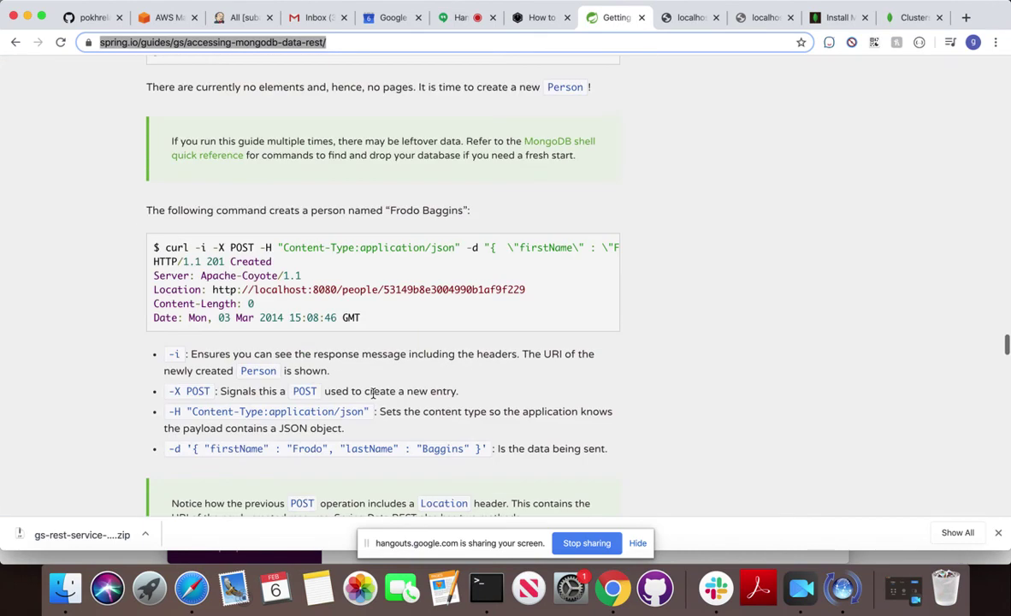
scroll(374, 395, up, 8)
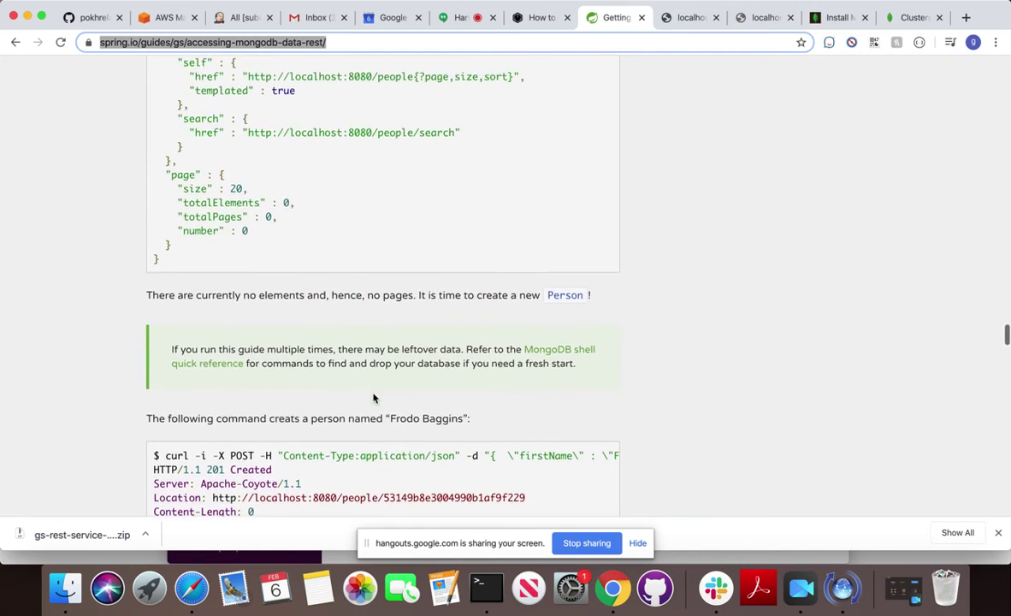
scroll(374, 398, up, 2)
drag(194, 179, 361, 179)
key(super+c)
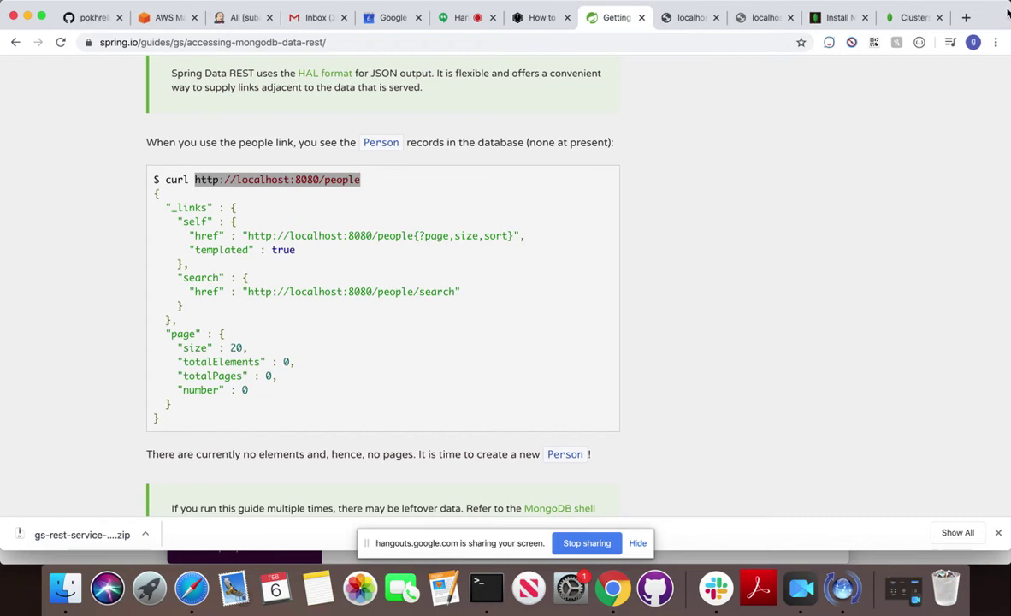
click(966, 17)
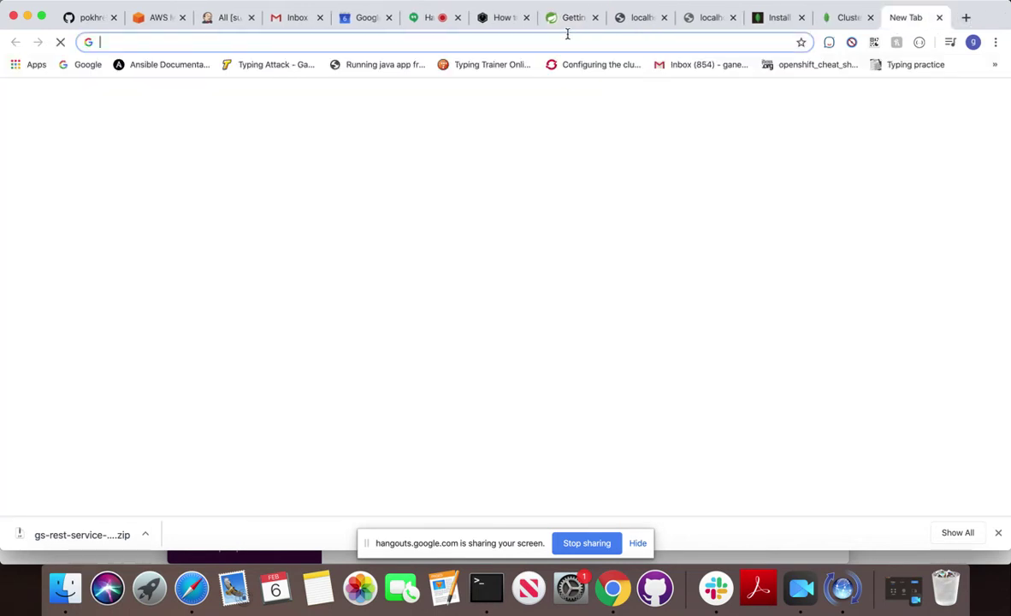
key(super+v)
key(Return)
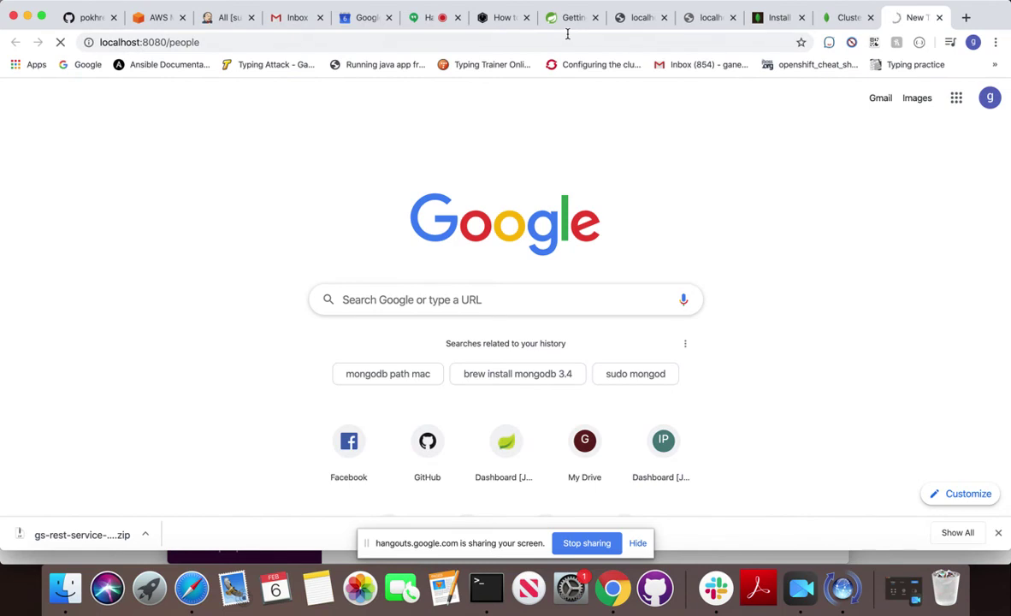
click(486, 588)
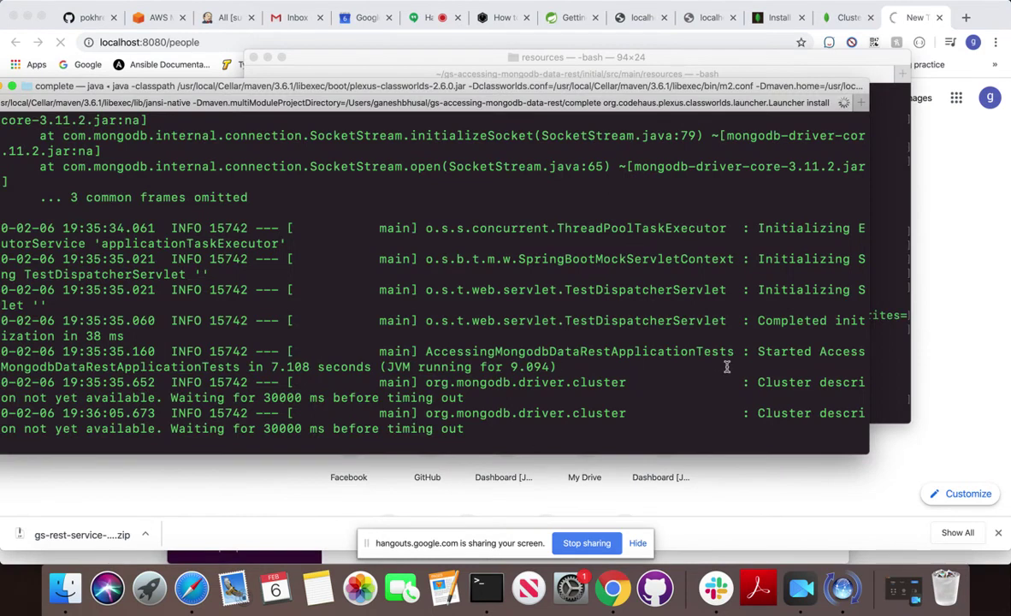
From the resources shell, go up to src and then the initial folder, listing each.
drag(757, 351, 557, 366)
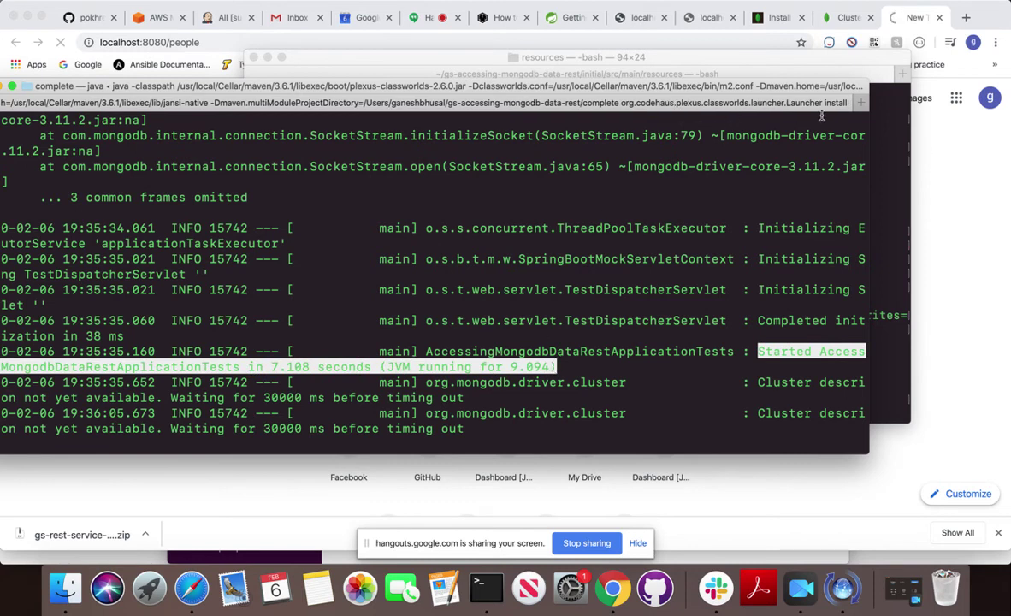
click(750, 59)
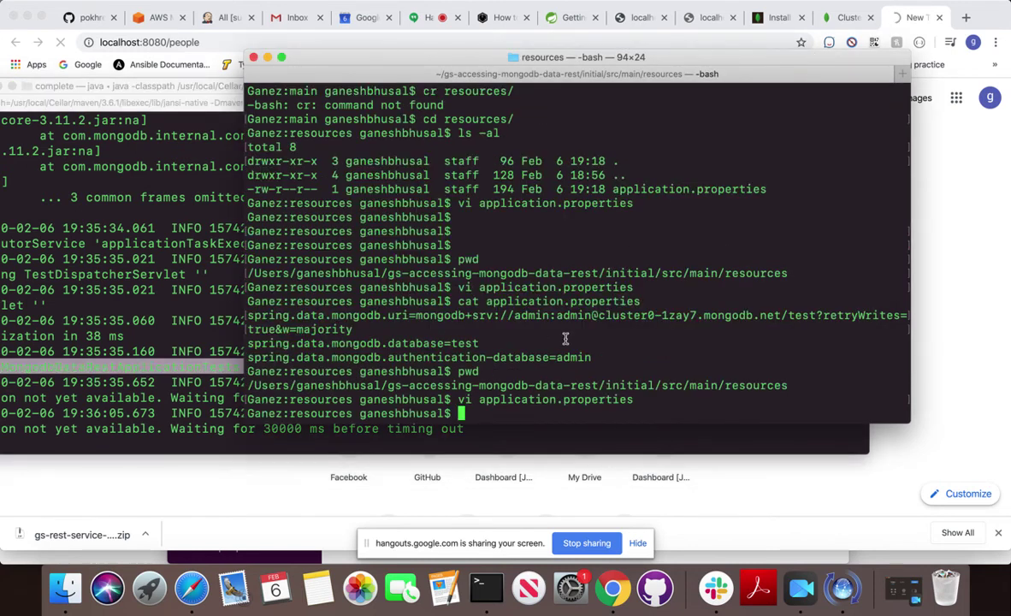
text(pwd)
key(Return)
text(cd .)
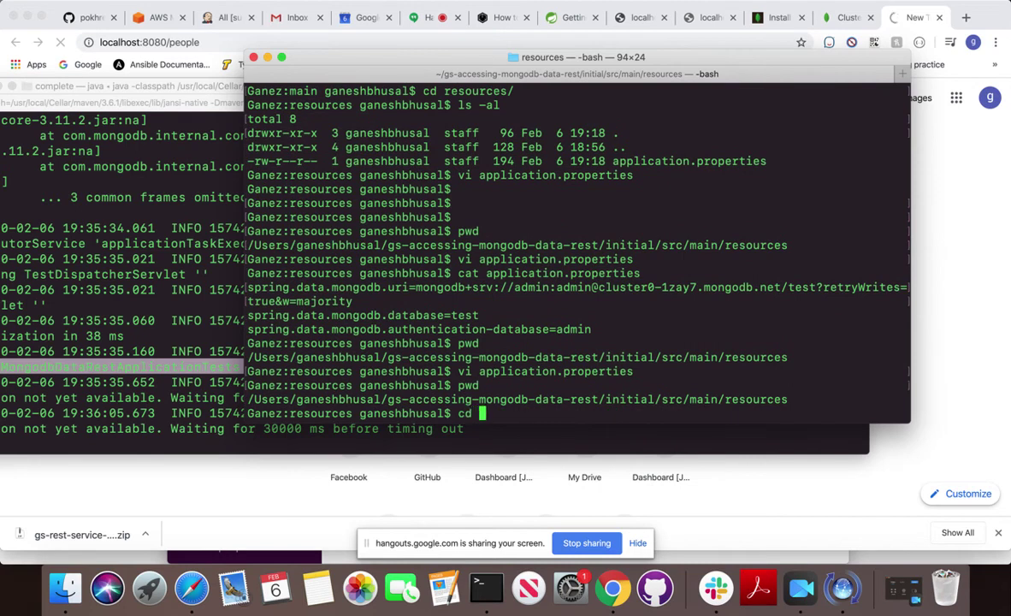
text(./..)
key(Return)
text(ls -al)
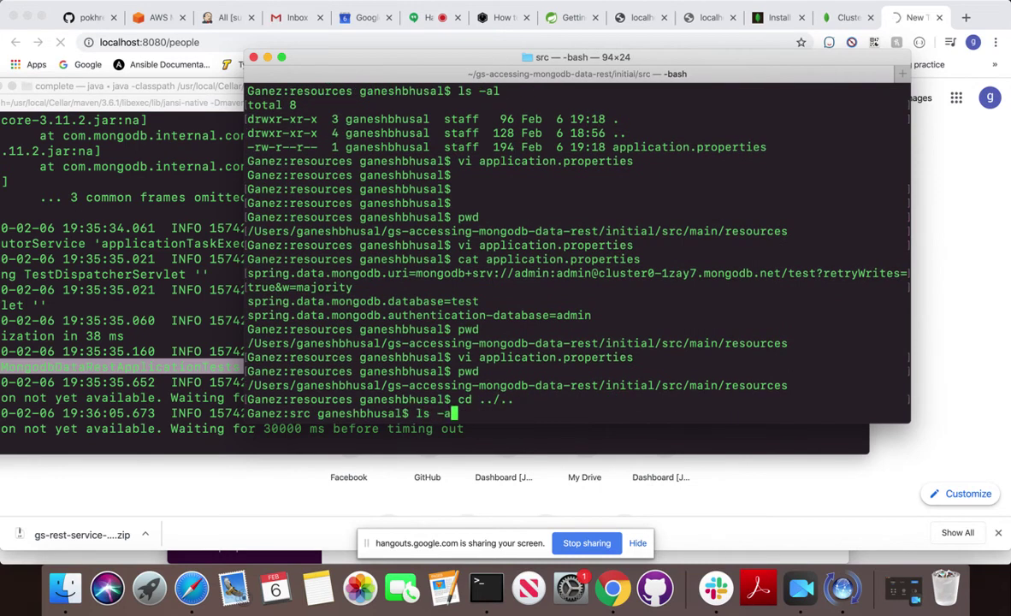
key(Return)
text(cd ..)
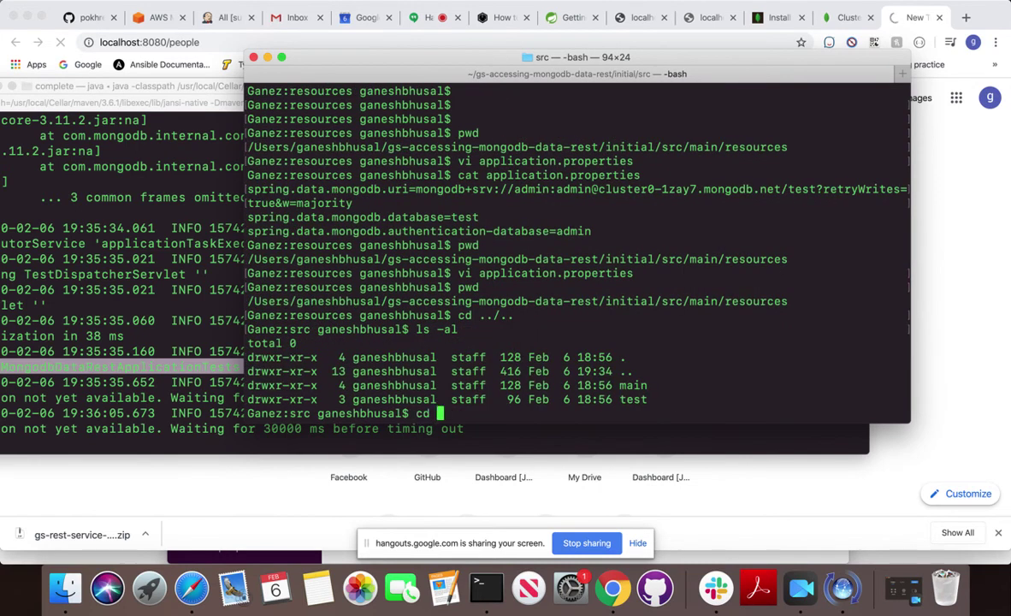
key(Return)
text(ls -al)
key(Return)
Try cd initial and print the working directory to confirm the location.
text(cd )
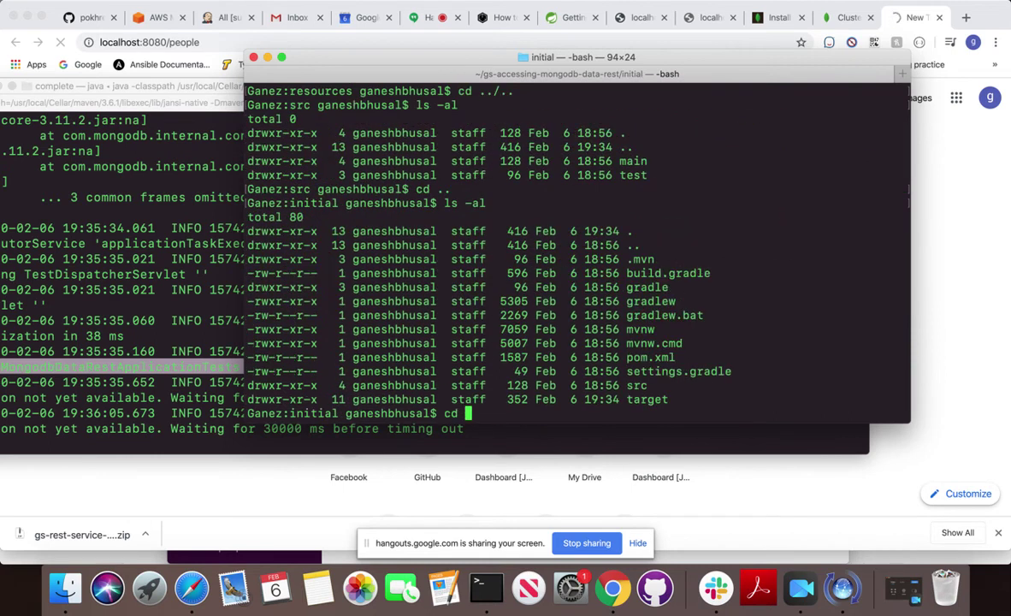
text(i)
key(Tab)
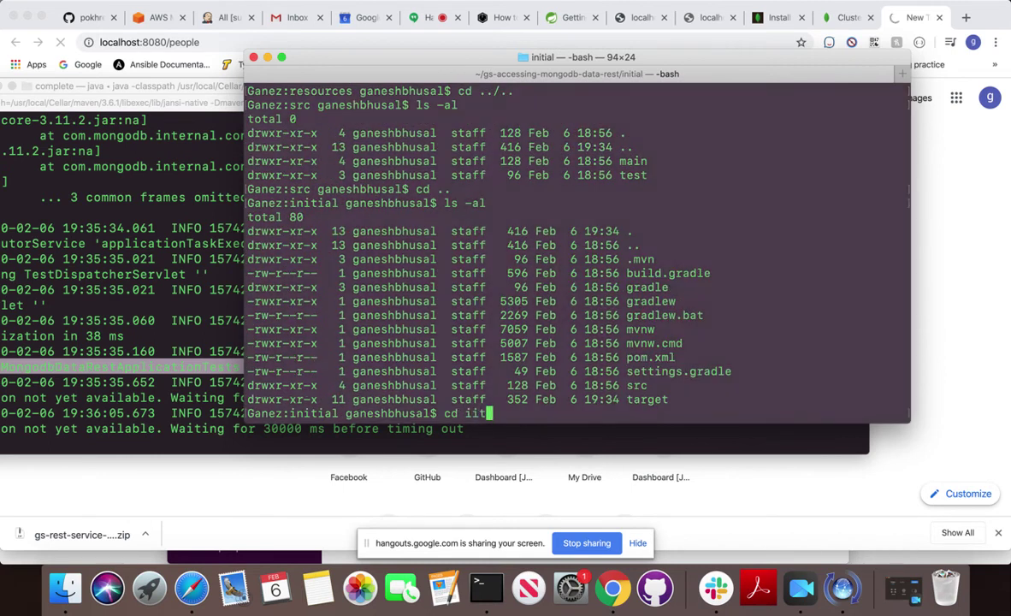
text(nit)
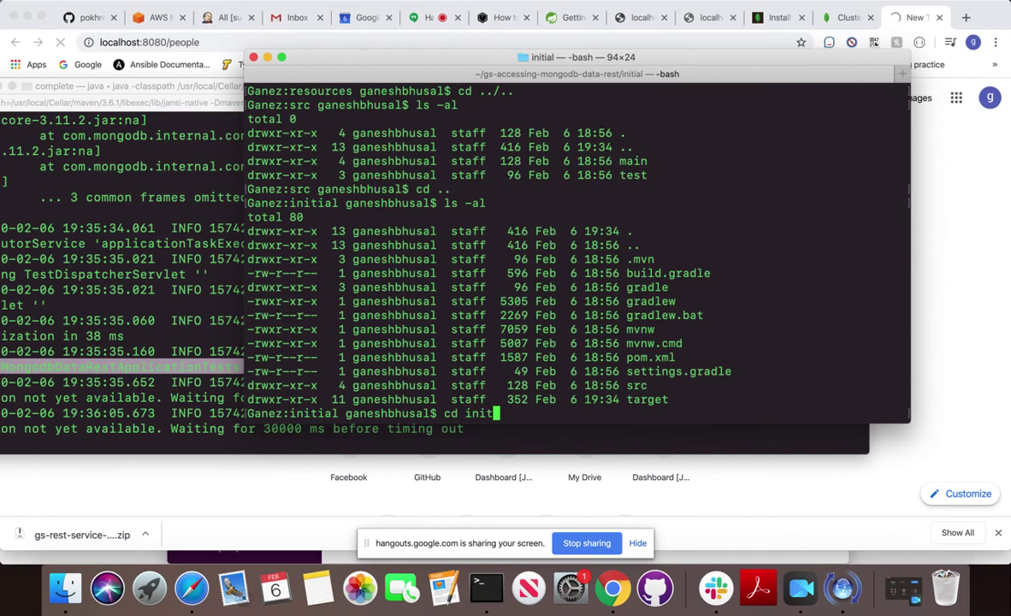
key(Tab)
key(BackSpace)
key(BackSpace)
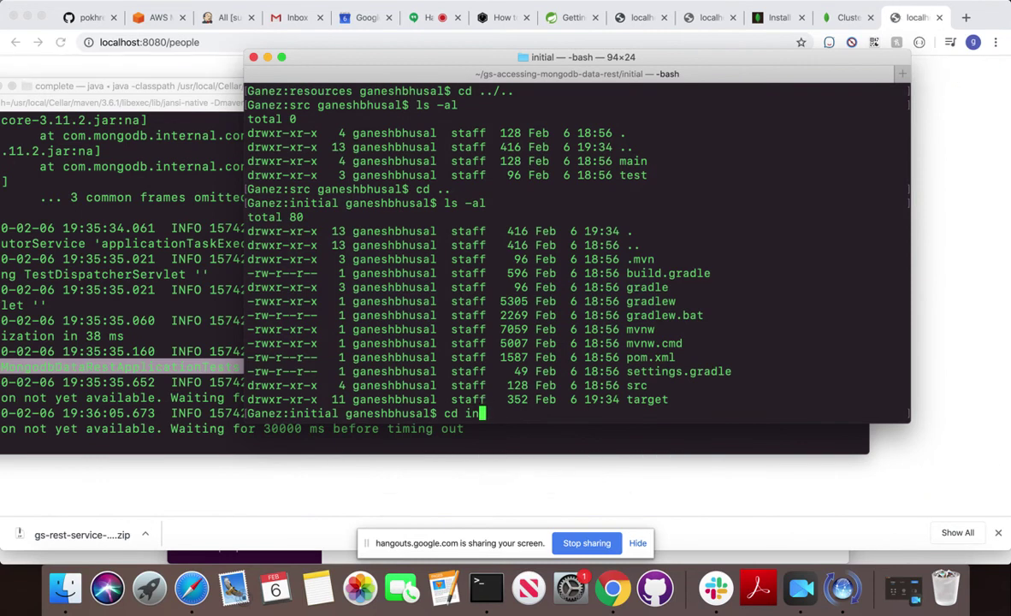
click(921, 182)
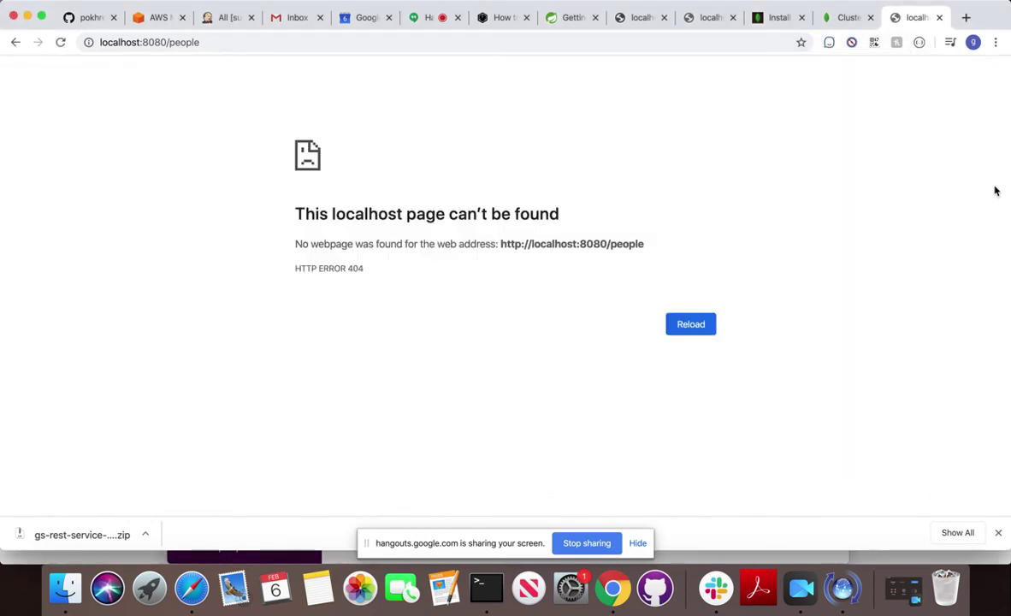
click(486, 587)
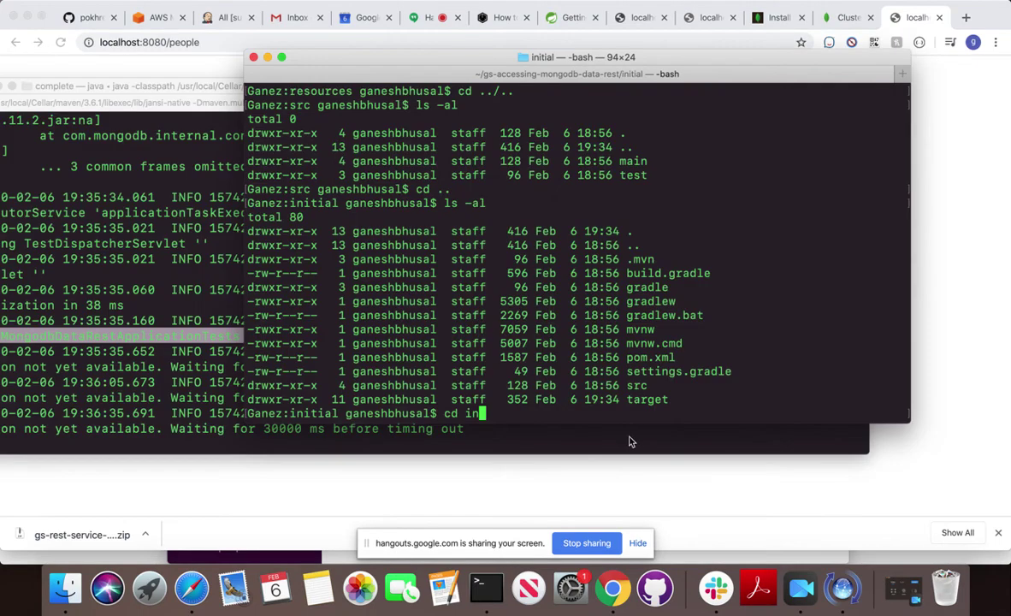
text(iti)
key(Tab)
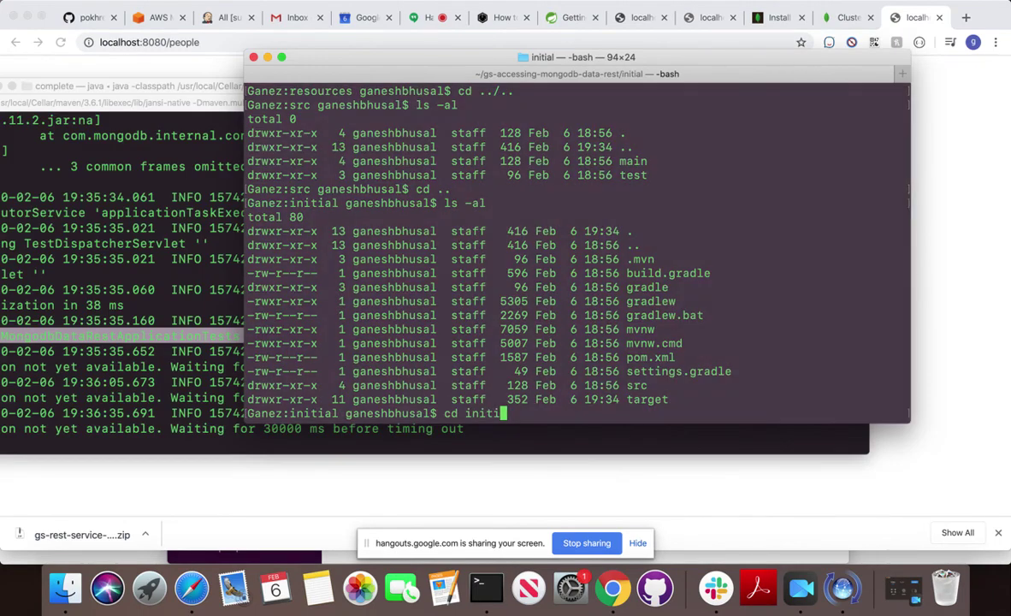
key(BackSpace)
text(tial)
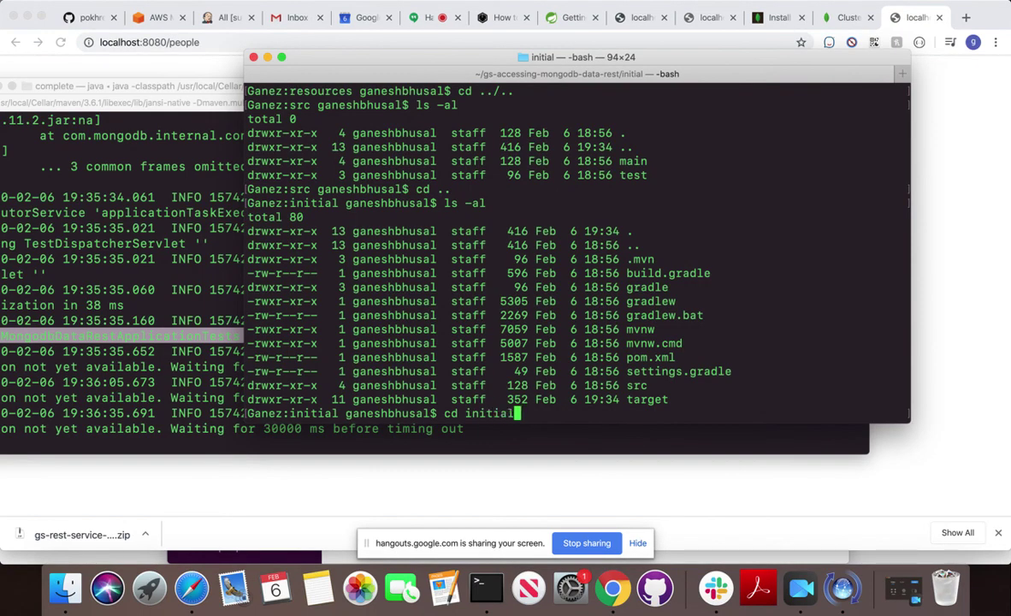
key(Return)
text(pwd)
key(Return)
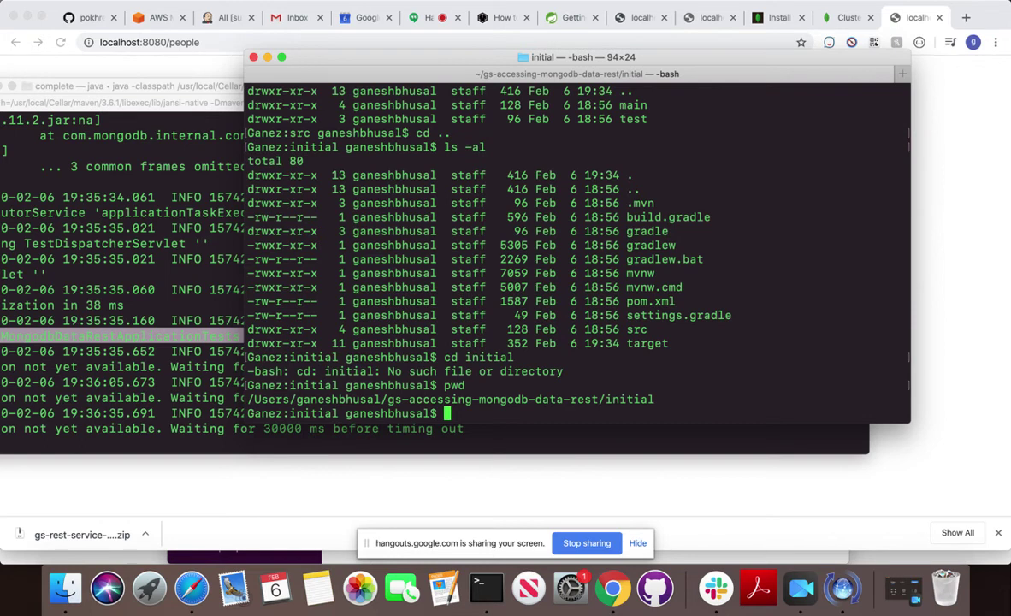
Recheck the path and list all files in the initial folder, including target.
text(ls -)
key(BackSpace)
key(BackSpace)
key(BackSpace)
key(BackSpace)
text(pwd)
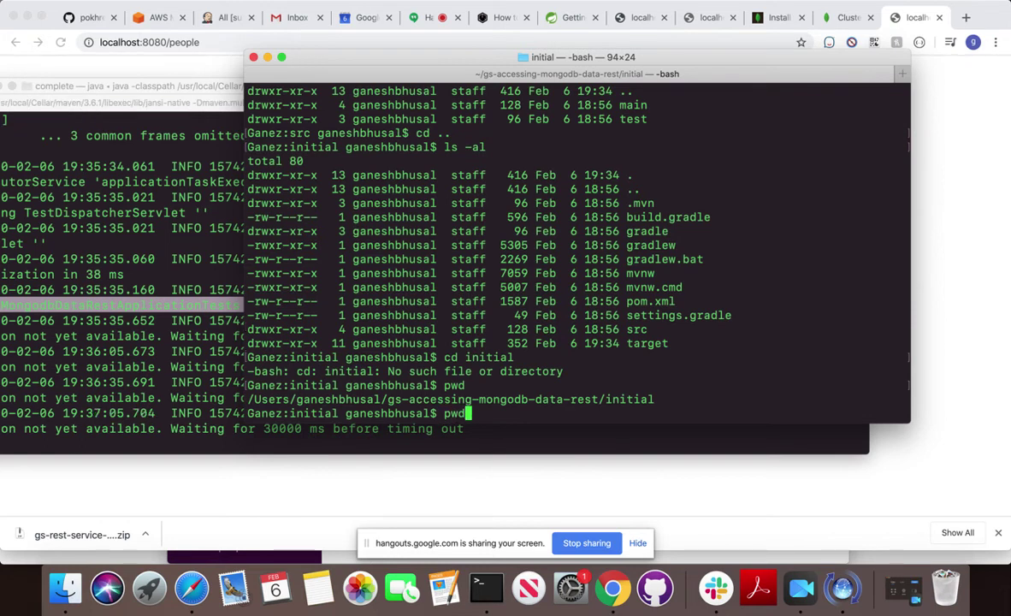
key(Return)
text(ls -al)
key(Return)
text(cd target/)
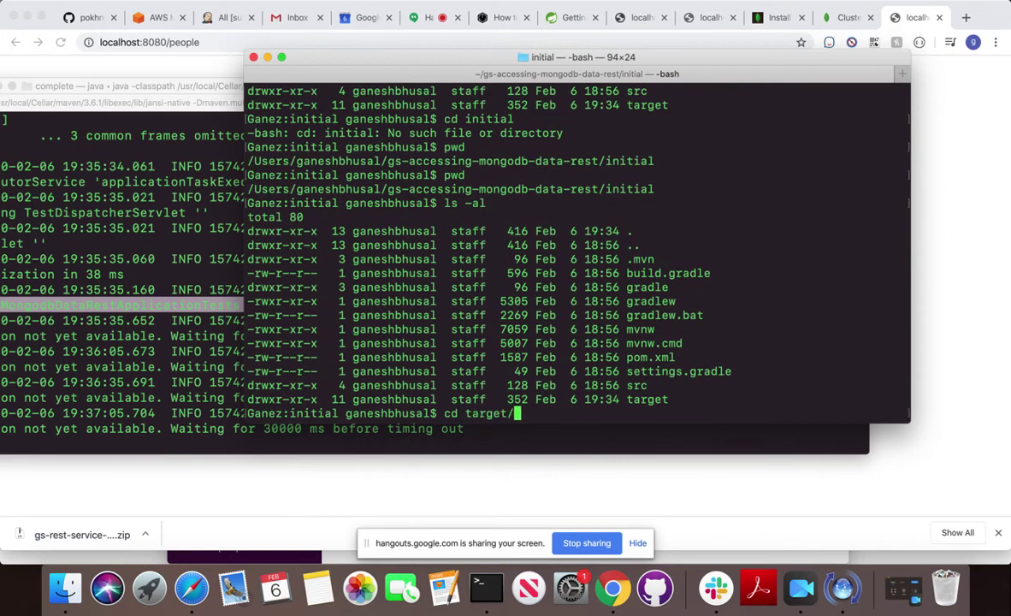
In the target folder, list the files and launch the SNAPSHOT jar with java -jar.
key(Return)
text(ls -al)
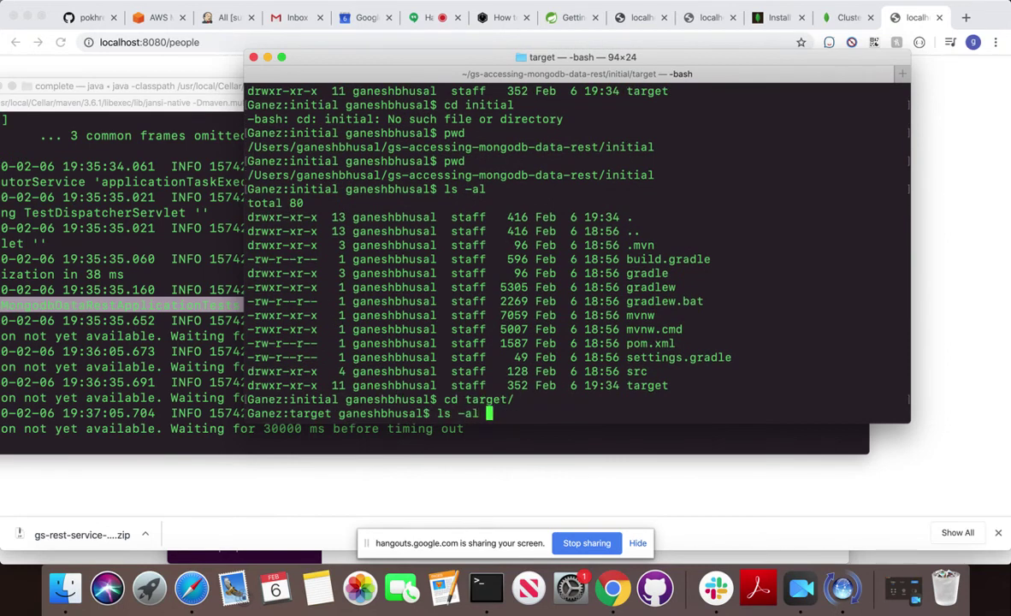
key(Return)
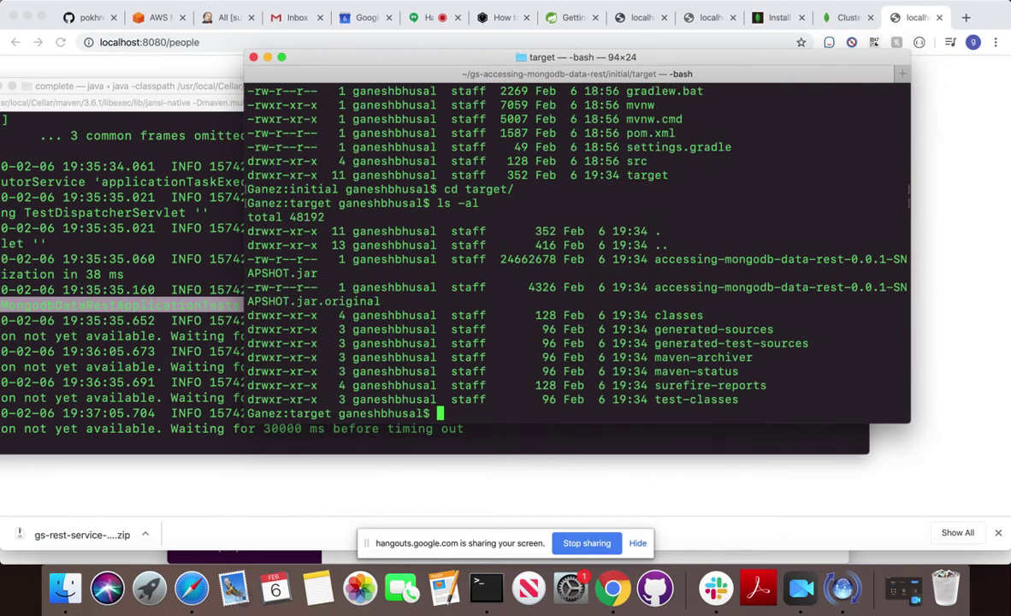
text(cd)
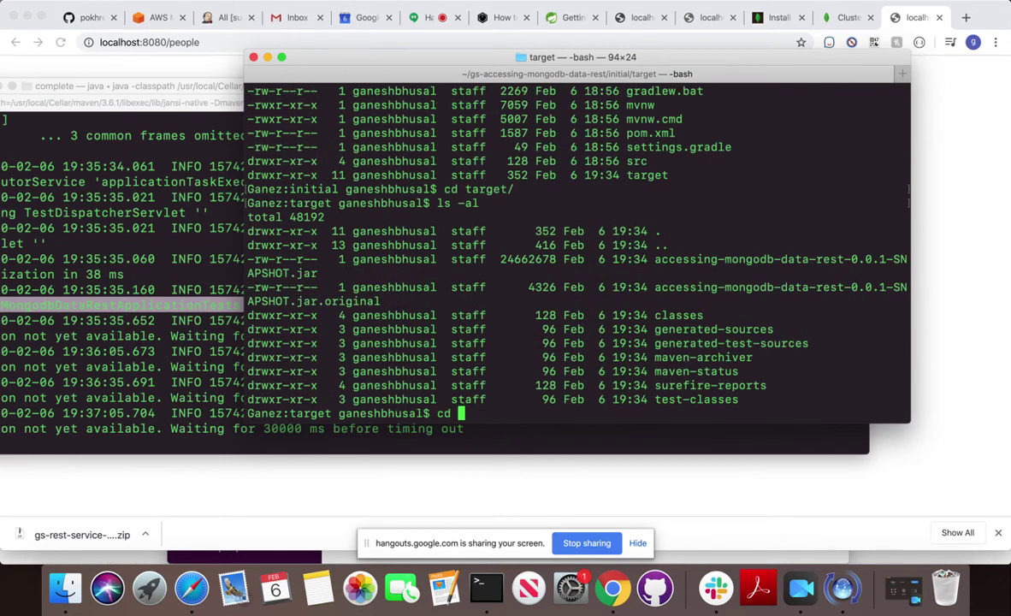
key(BackSpace)
key(BackSpace)
key(BackSpace)
text(java -jar)
drag(652, 258, 330, 273)
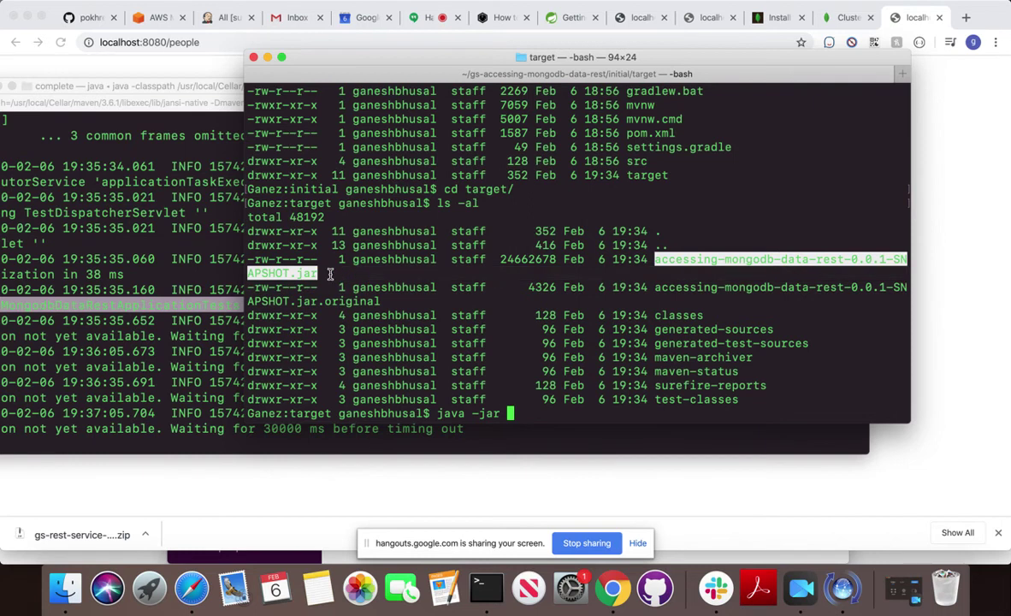
text(accessing-mongodb-data-rest-0.0.1-SNAPSHOT.jar)
key(Return)
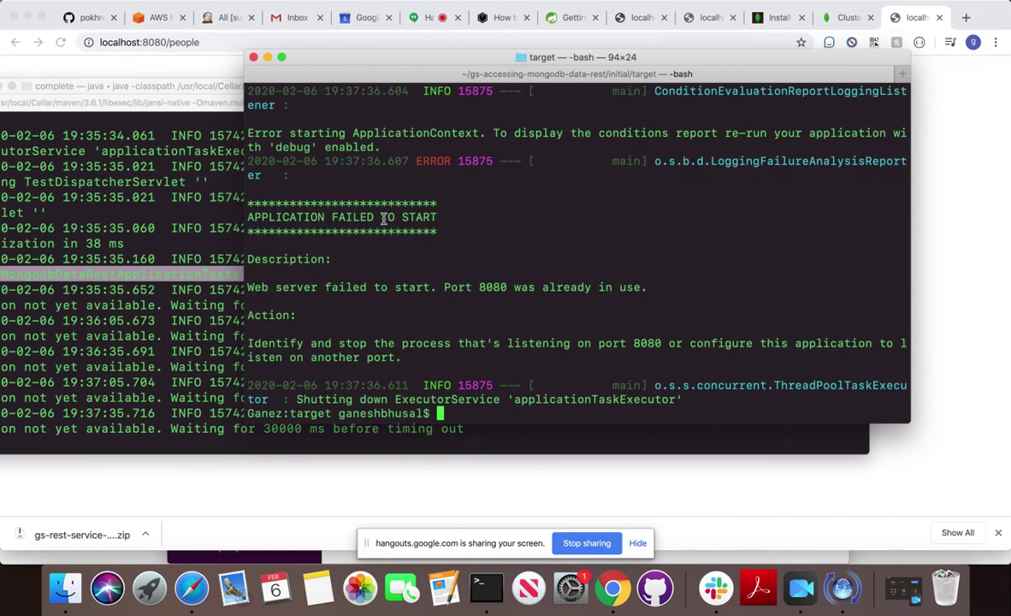
Relaunch the jar with -Dserver.port=9090, since port 8080 was already in use.
scroll(389, 229, up, 2)
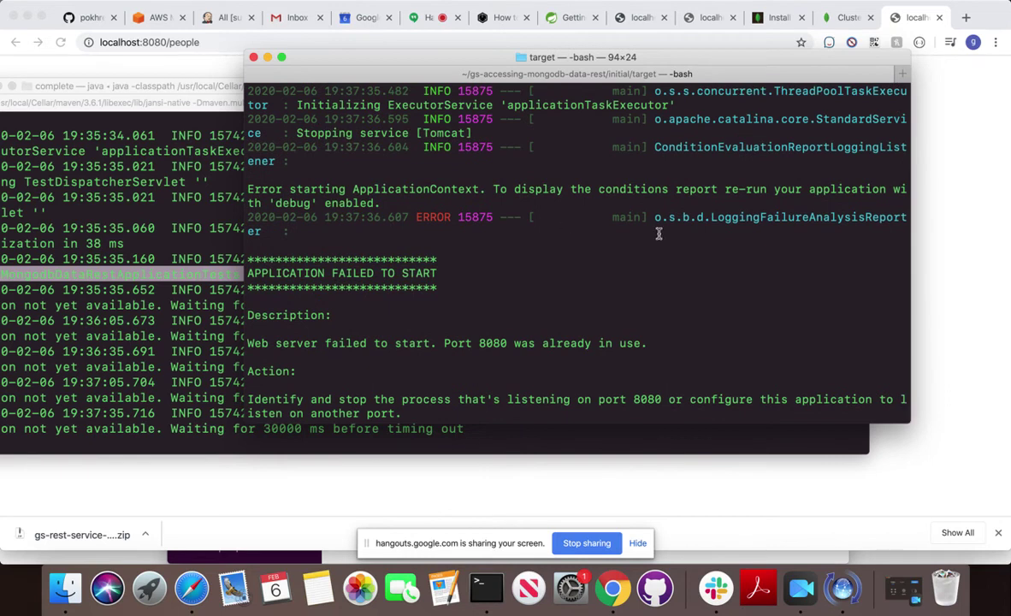
scroll(659, 234, down, 2)
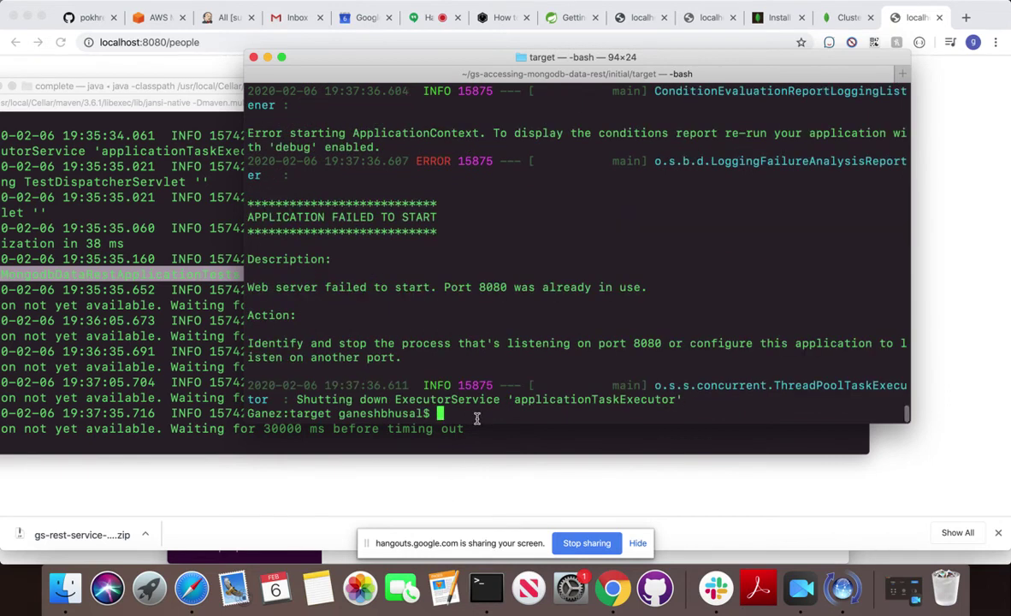
key(Up)
key(Left)
key(Left)
key(Left)
key(Left)
key(Left)
key(Left)
key(Left)
key(Left)
key(Left)
key(Left)
key(Left)
key(Left)
key(Left)
key(Left)
key(Left)
key(Left)
key(Left)
key(Left)
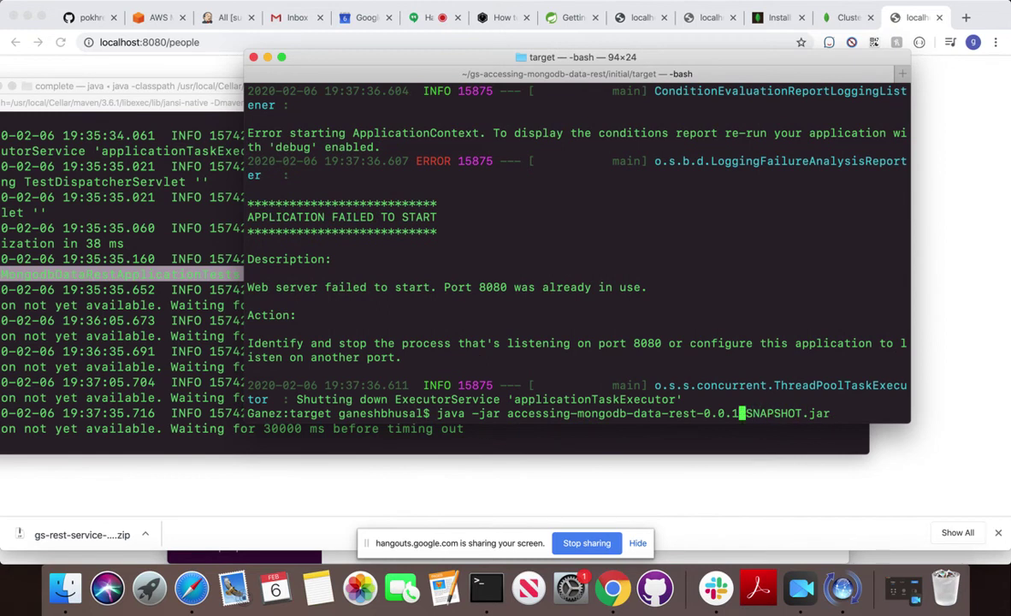
key(Left)
key(Left)
key(Left)
key(Left)
key(Left)
key(Left)
key(Left)
key(Left)
key(Left)
key(Left)
key(Left)
key(Left)
key(Left)
key(Left)
key(Left)
key(Left)
key(Left)
key(Left)
key(Left)
key(Left)
key(Left)
key(Left)
key(Left)
key(Left)
text(-D)
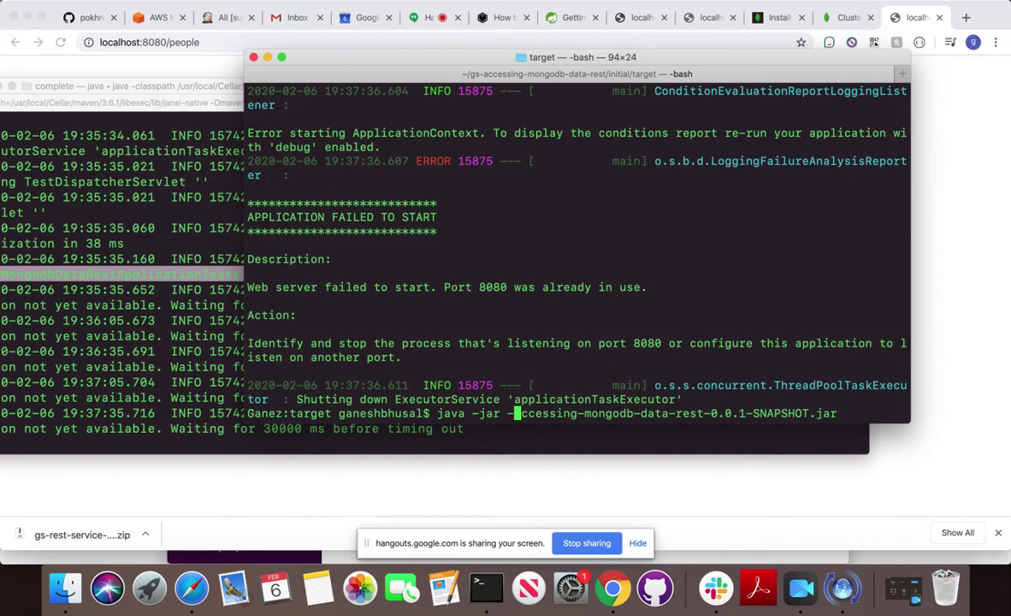
text(server.po)
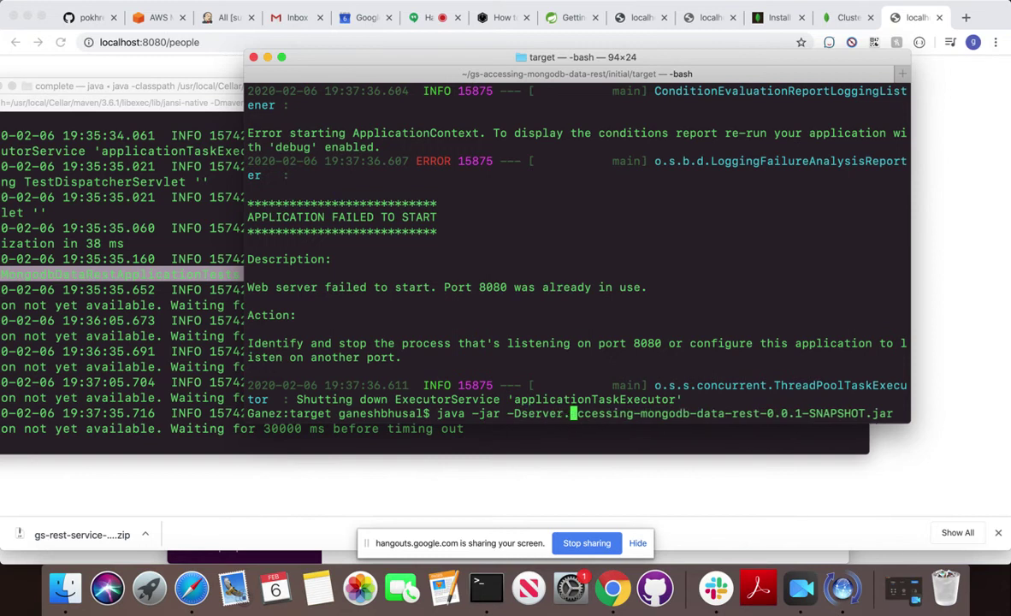
text(rt=9090)
key(Return)
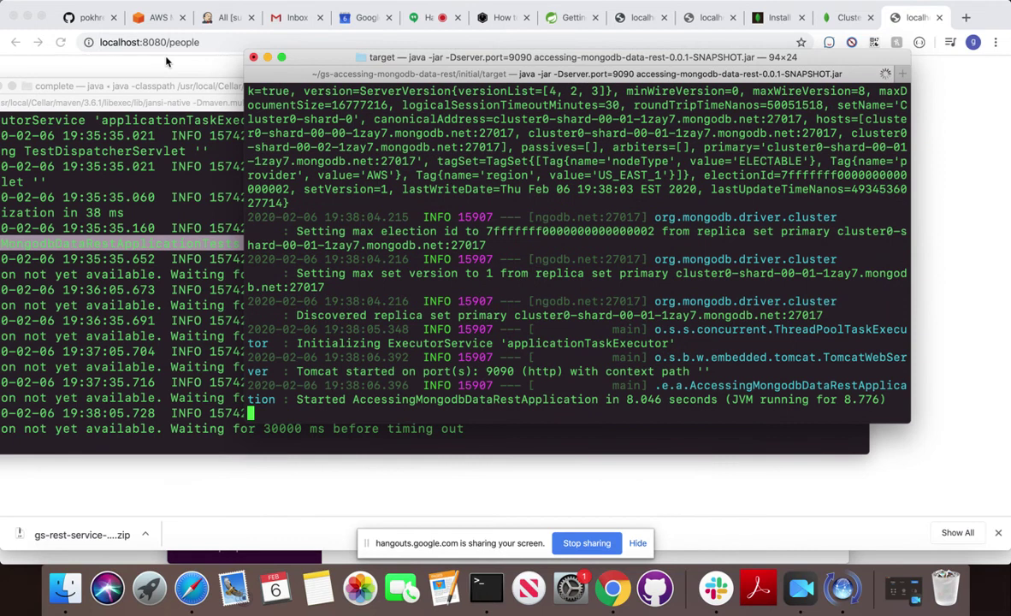
Change the people page address from port 8080 to 9090 and load it.
click(141, 42)
click(141, 42)
drag(141, 42, 167, 41)
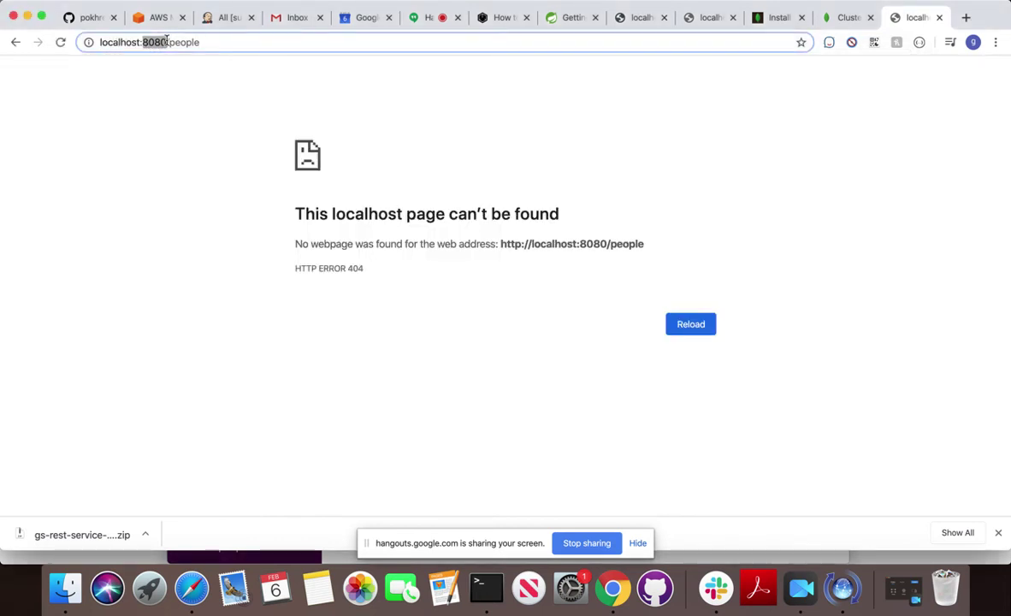
text(909)
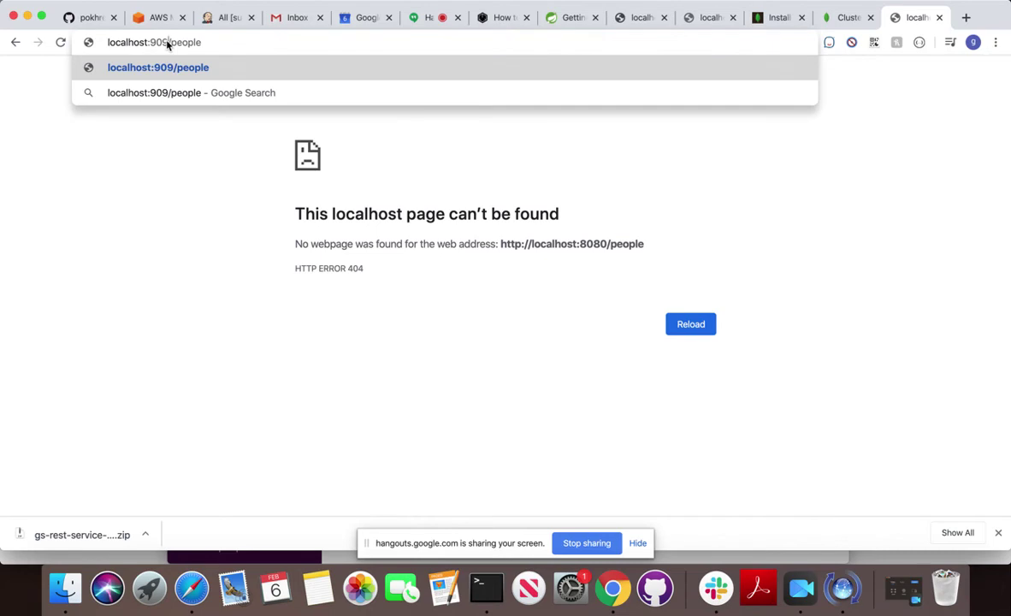
text(0)
key(Return)
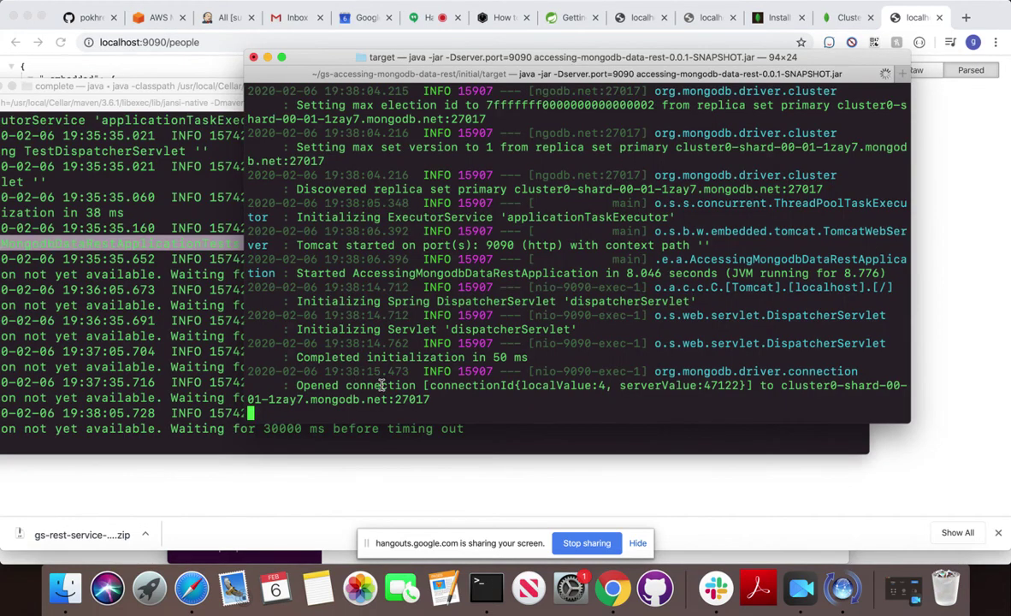
Stop the stalled Maven test run in the complete project terminal.
click(111, 374)
key(ctrl+c)
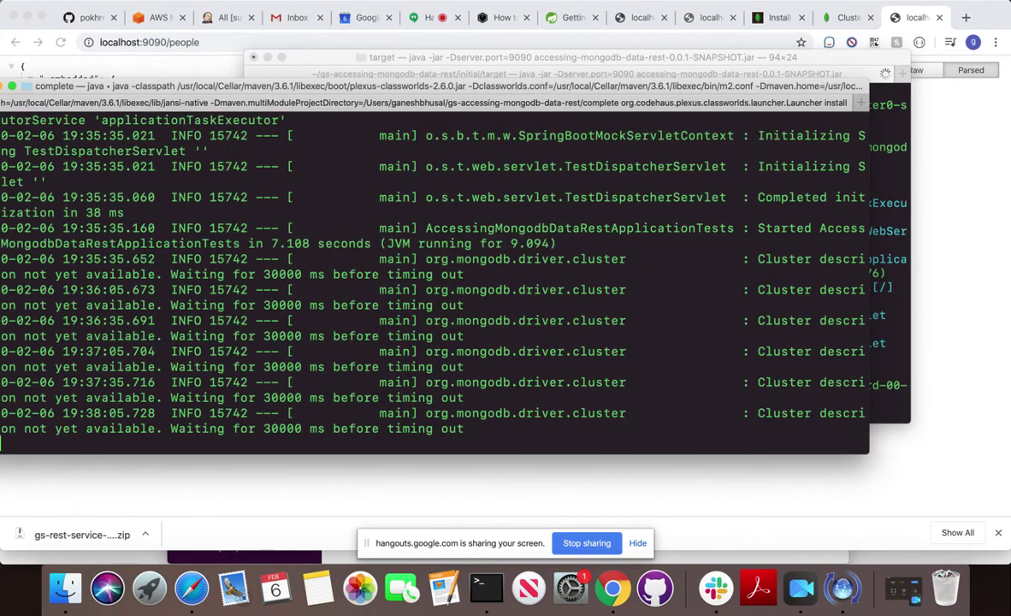
key(Return)
key(Return)
key(Return)
Copy the curl POST example command from the spring.io MongoDB REST guide.
click(544, 21)
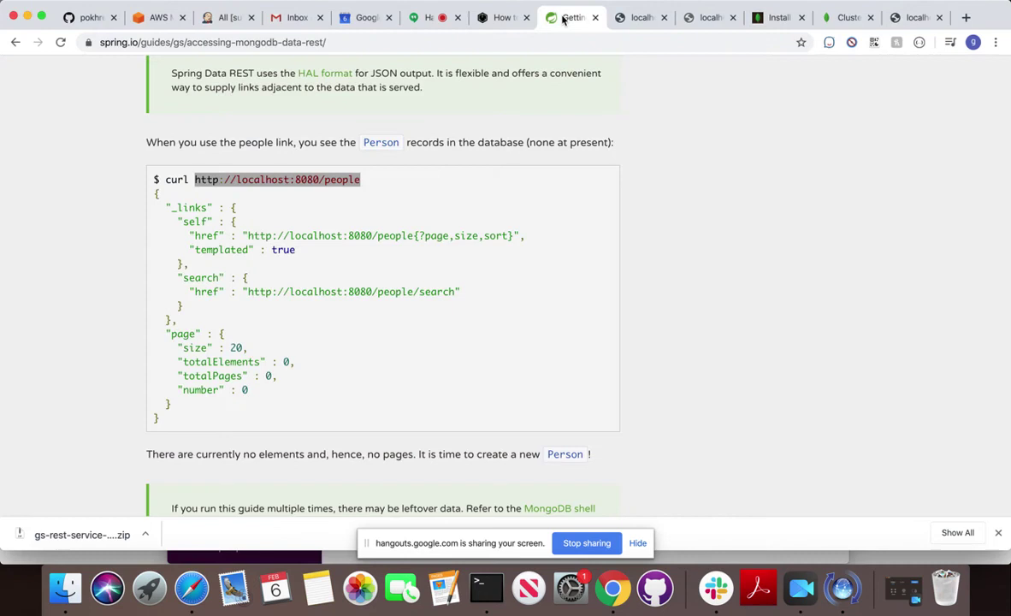
scroll(305, 317, down, 10)
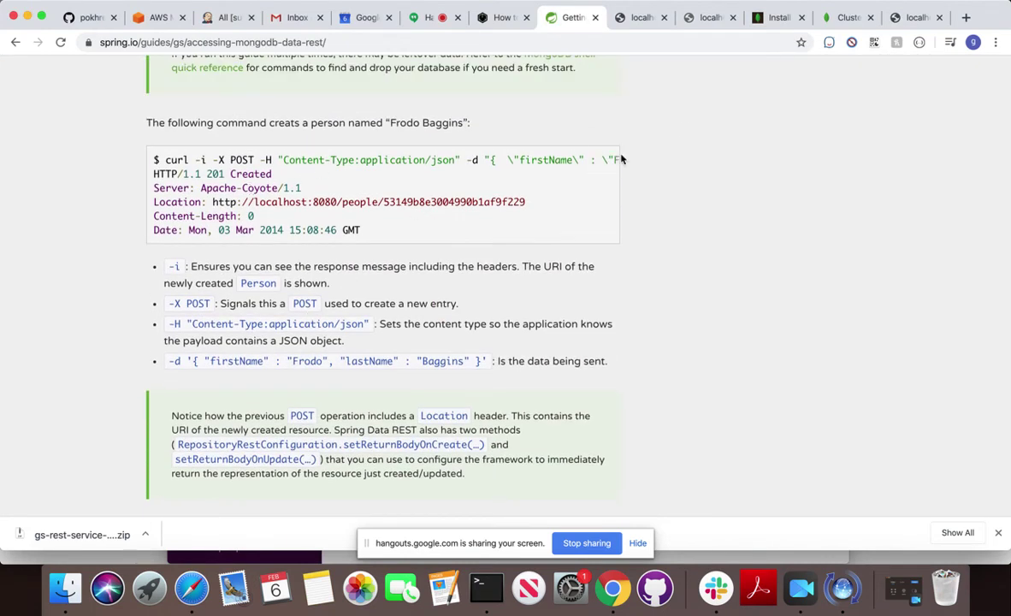
drag(168, 165, 621, 170)
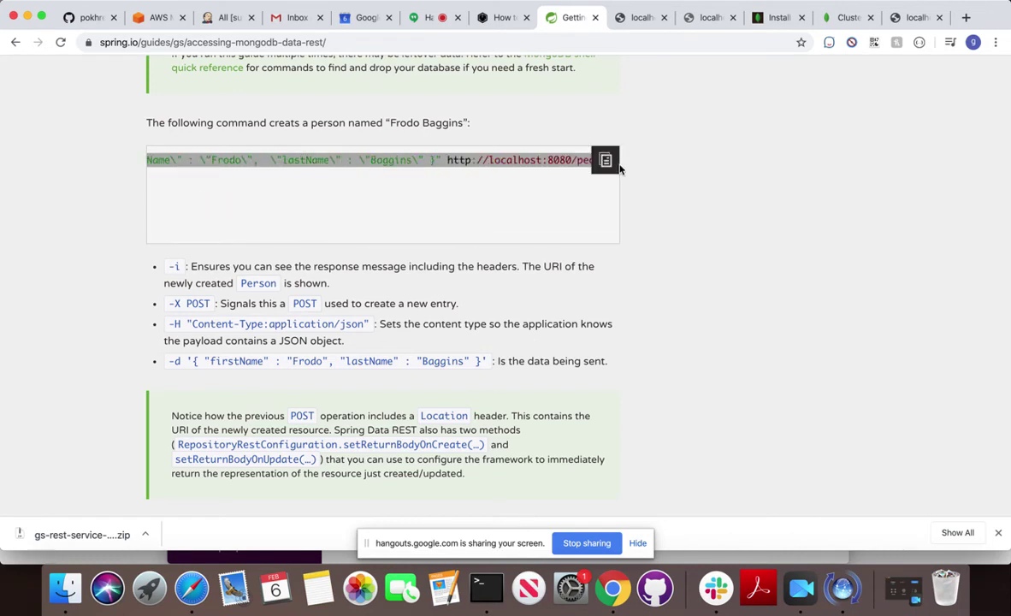
scroll(402, 196, left, 5)
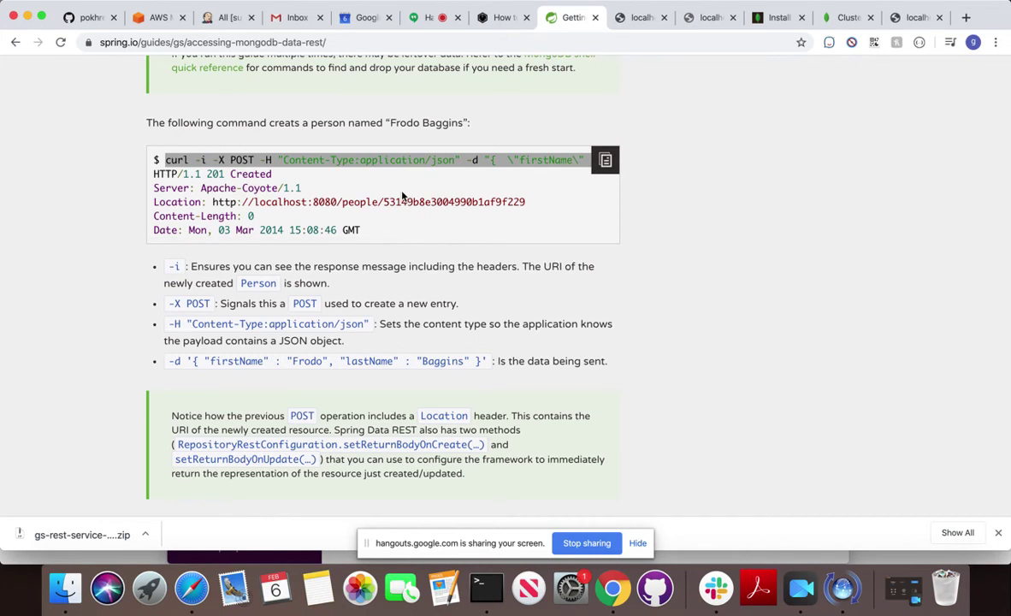
click(477, 586)
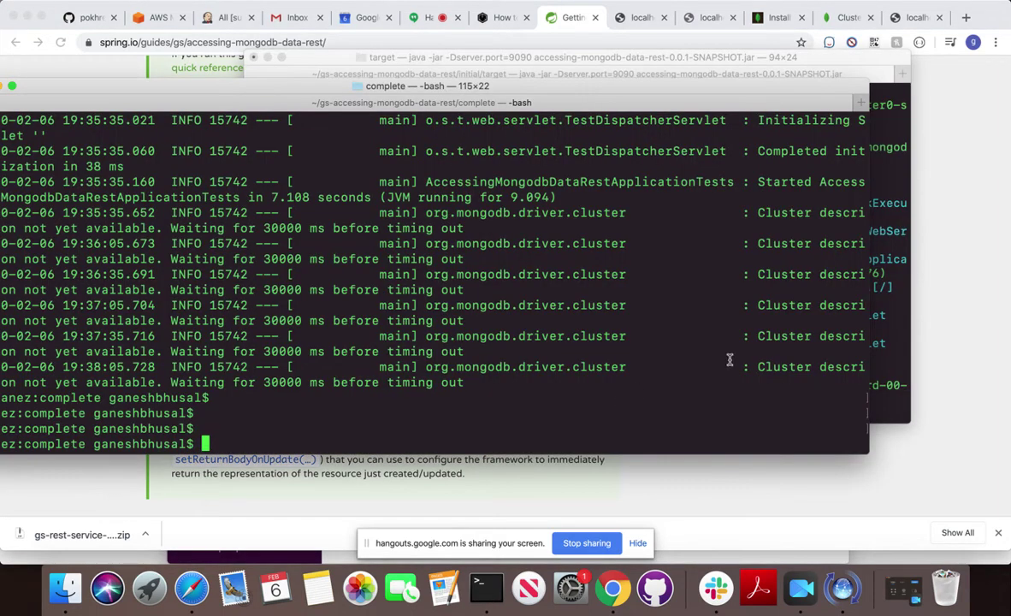
Paste the curl POST, change its port from 8080 to 9090, and run it to create Frodo Baggins.
click(884, 306)
click(100, 413)
key(super+v)
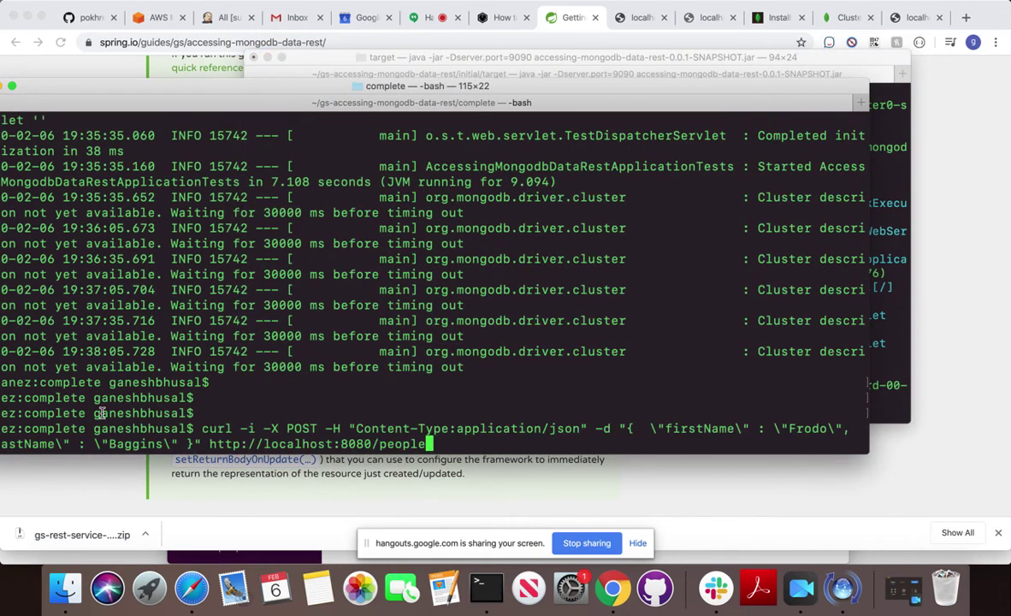
key(Left)
key(Left)
key(Left)
key(Left)
key(Left)
key(Left)
key(Left)
key(BackSpace)
key(BackSpace)
key(BackSpace)
key(BackSpace)
text(9090)
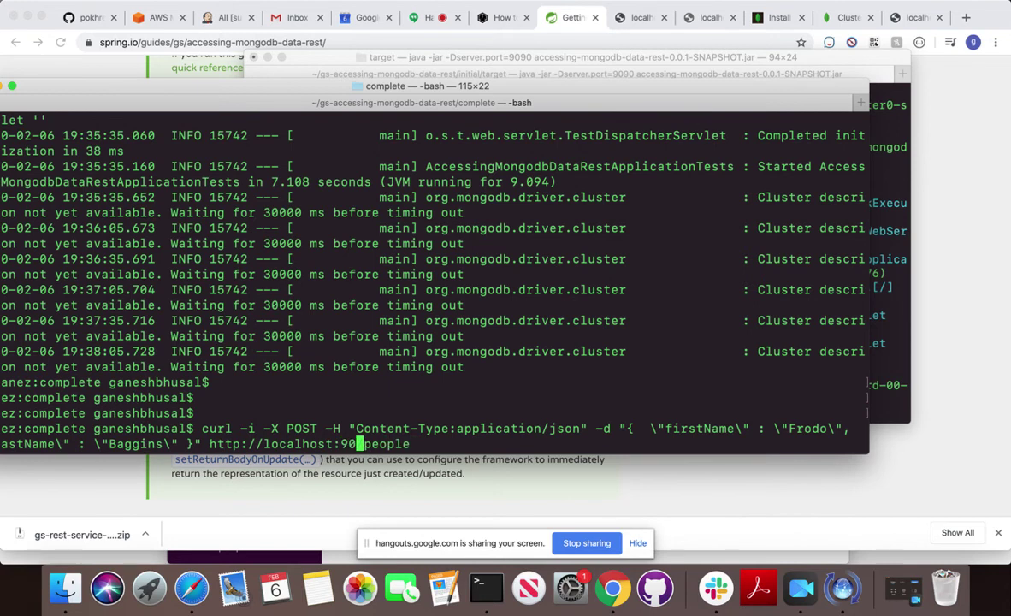
key(Return)
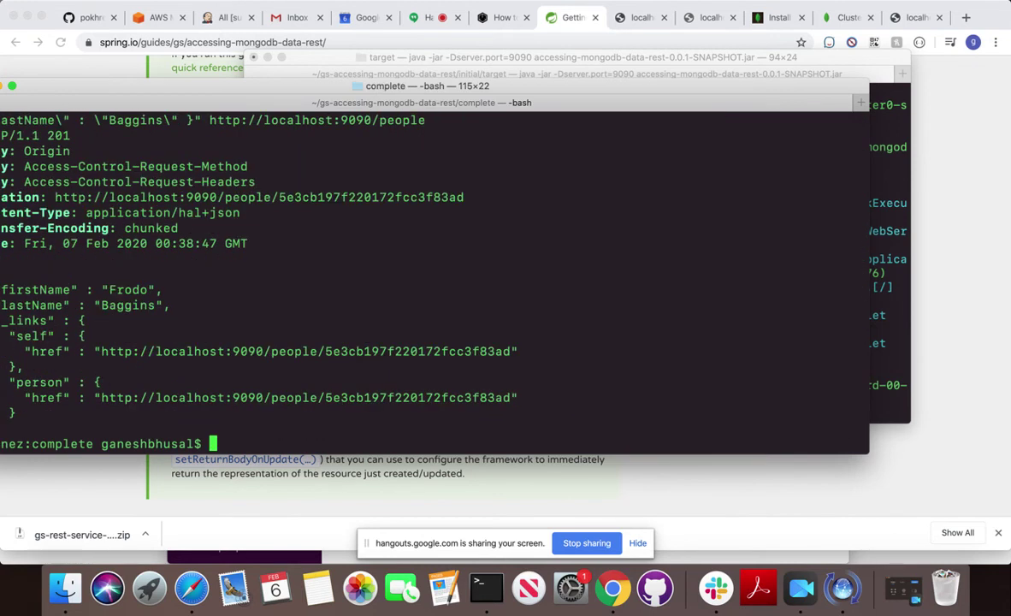
scroll(103, 384, up, 3)
scroll(120, 359, down, 3)
Reload the localhost:9090/people tab to see the new person listed.
key(super+Tab)
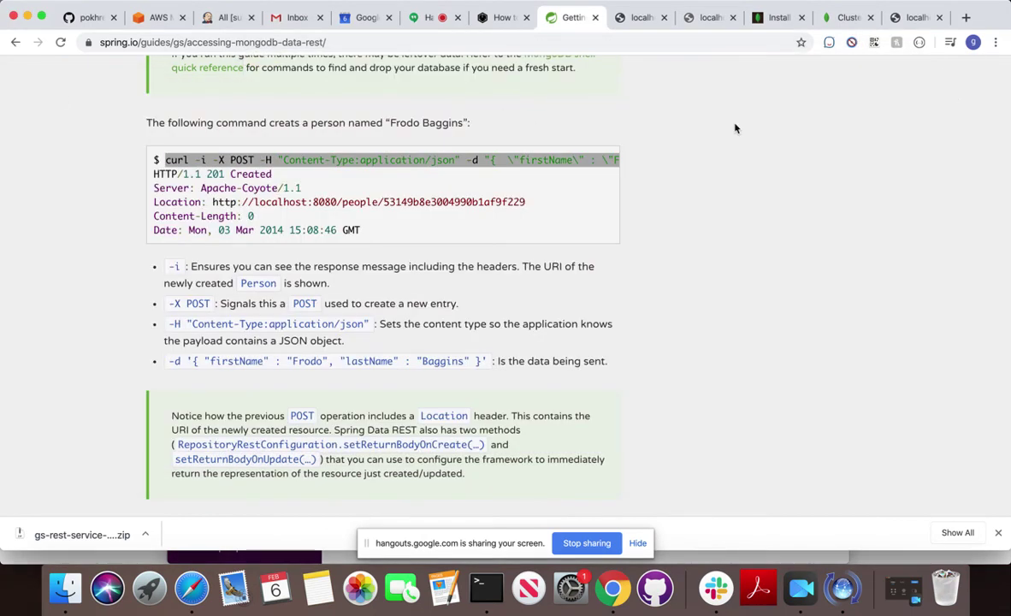
click(914, 17)
click(61, 42)
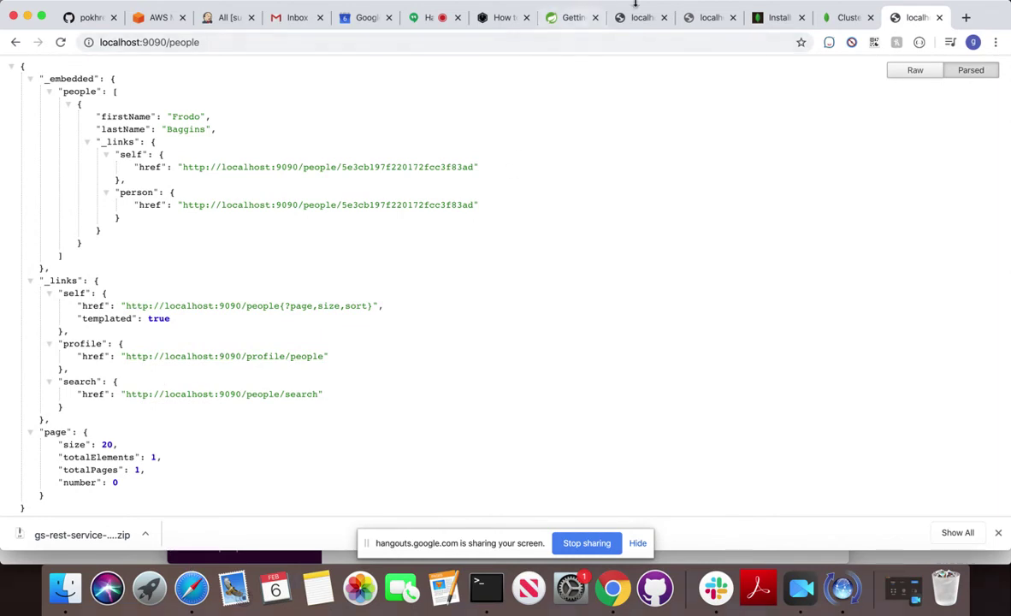
Open Cluster0's collections and browse test > person to view the Frodo Baggins document.
click(844, 24)
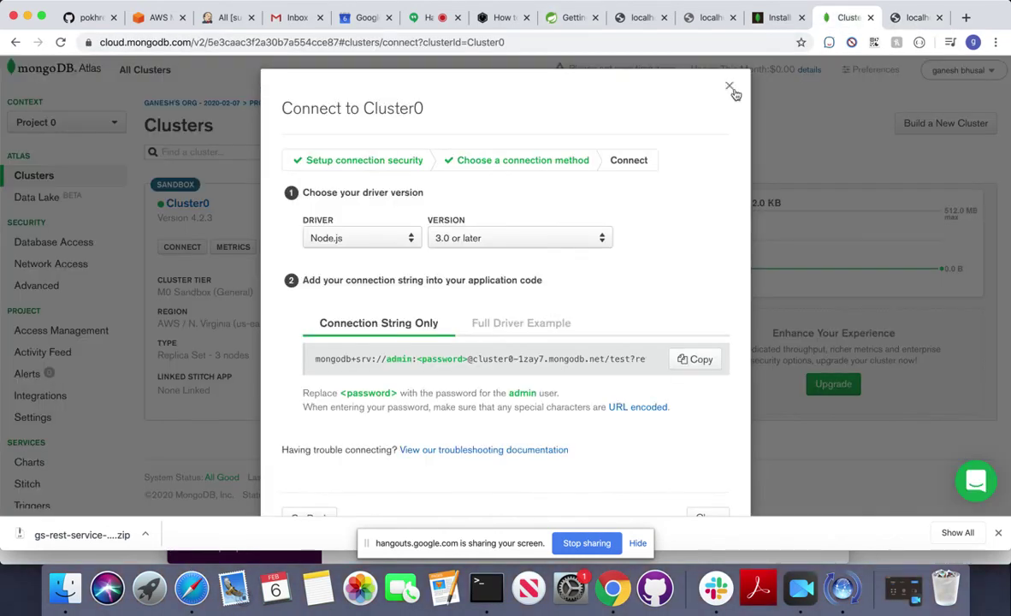
click(726, 90)
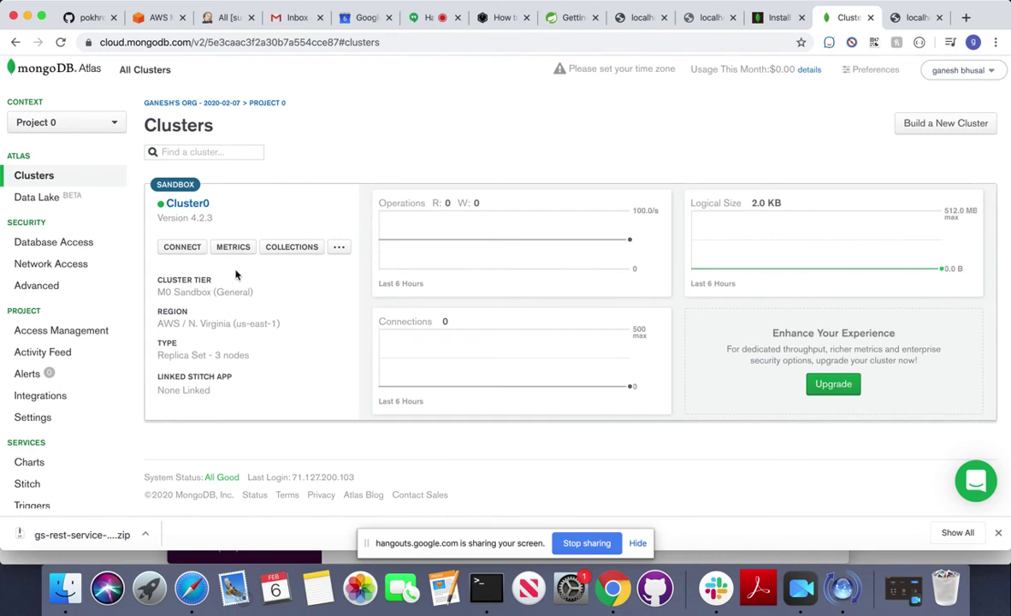
click(182, 246)
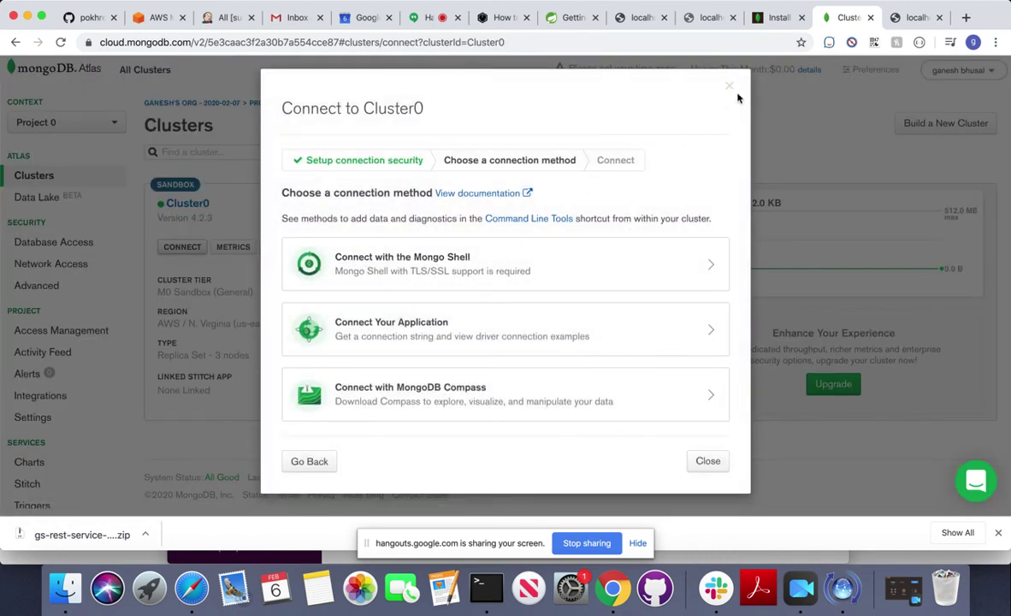
click(729, 86)
click(288, 251)
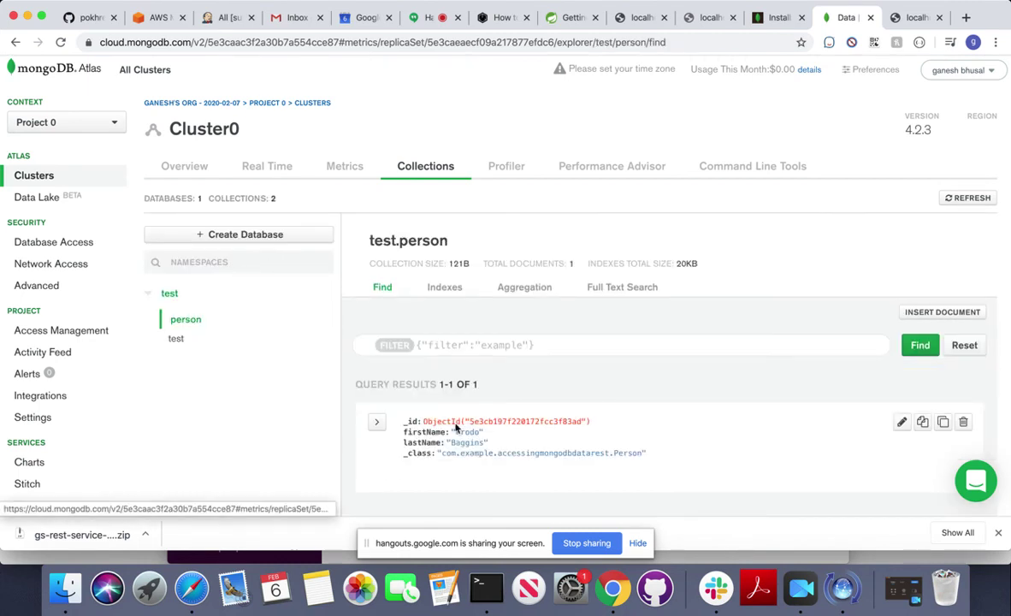
click(176, 340)
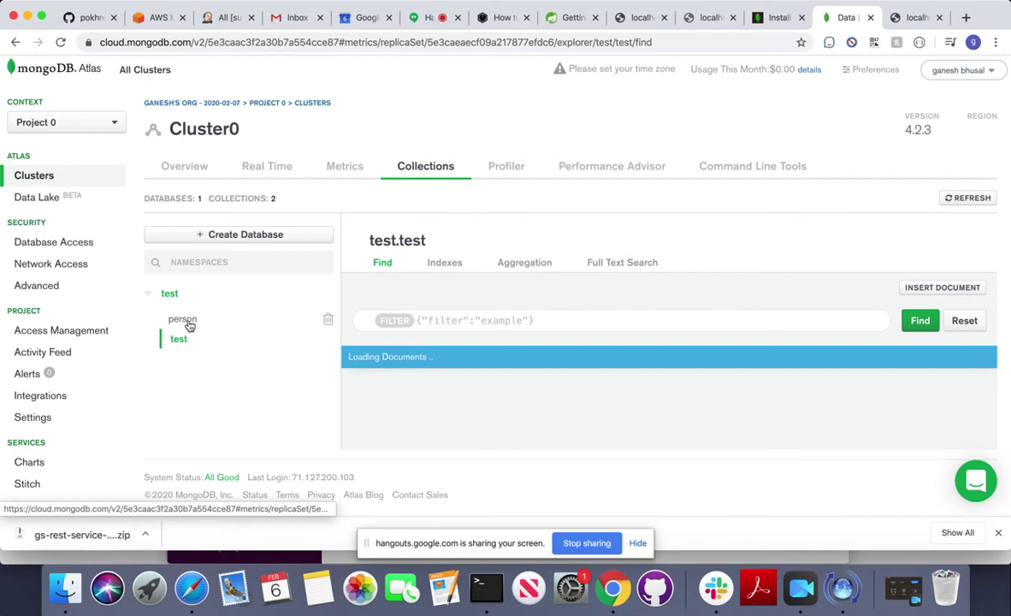
click(180, 320)
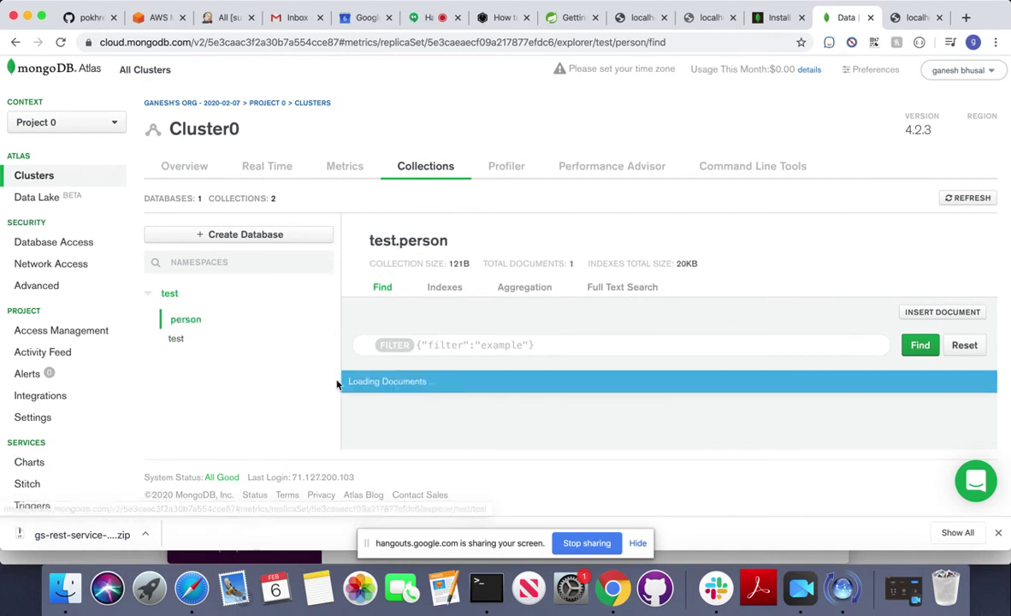
scroll(489, 377, down, 2)
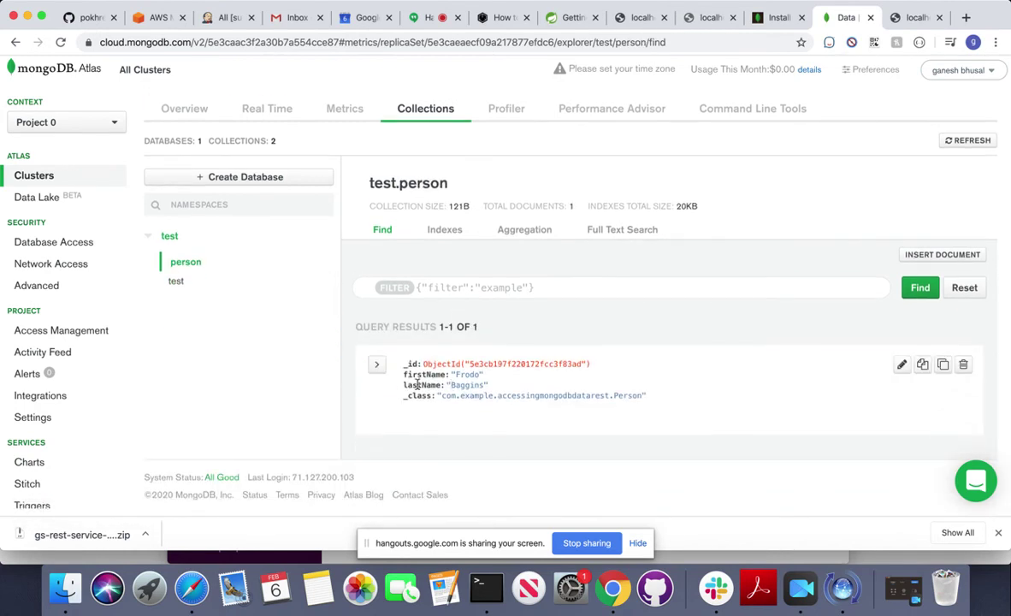
drag(402, 375, 500, 386)
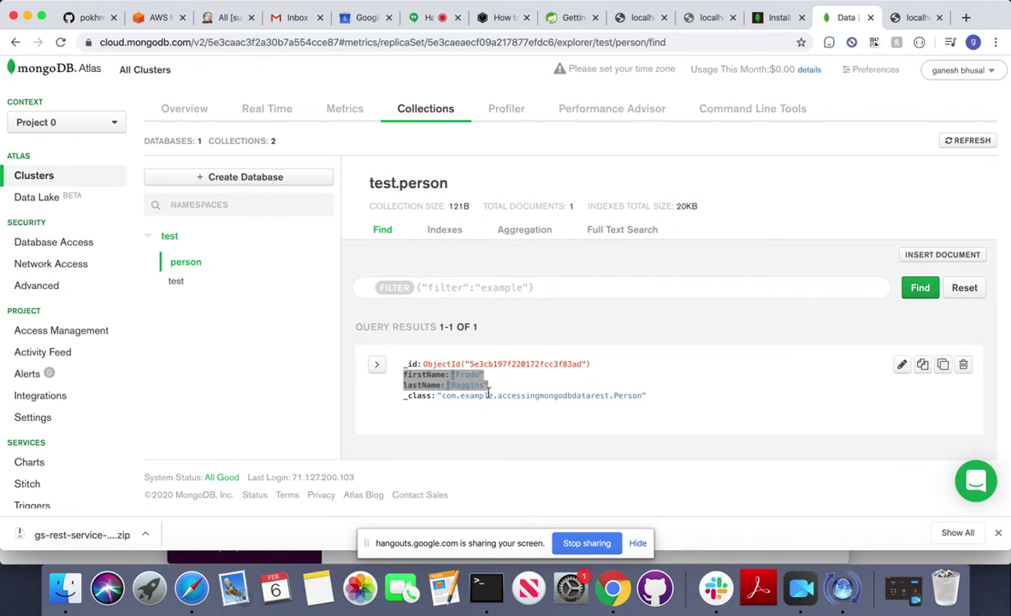
Recall the Frodo Baggins curl POST and replace the last name with husal.
click(484, 588)
scroll(273, 299, up, 5)
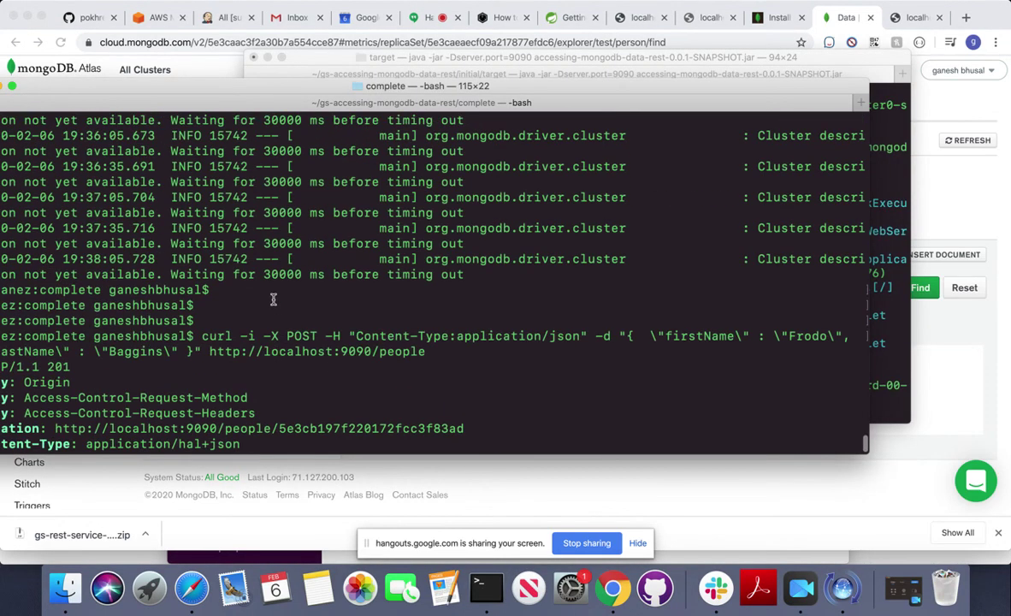
scroll(273, 299, down, 1)
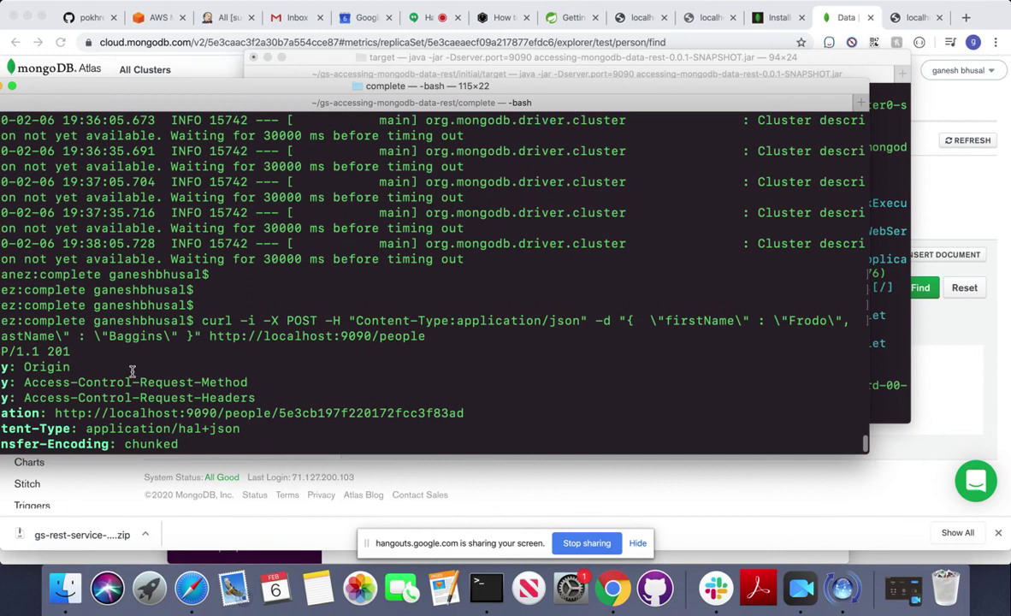
scroll(133, 370, down, 1)
scroll(133, 370, down, 5)
key(Up)
key(Left)
key(Left)
key(Left)
key(Left)
key(Left)
key(Left)
key(Left)
key(Left)
key(Left)
key(Left)
key(Left)
key(Left)
key(Left)
key(Left)
key(Left)
key(Left)
key(Left)
key(Left)
key(Left)
key(Left)
key(Left)
key(Left)
key(Left)
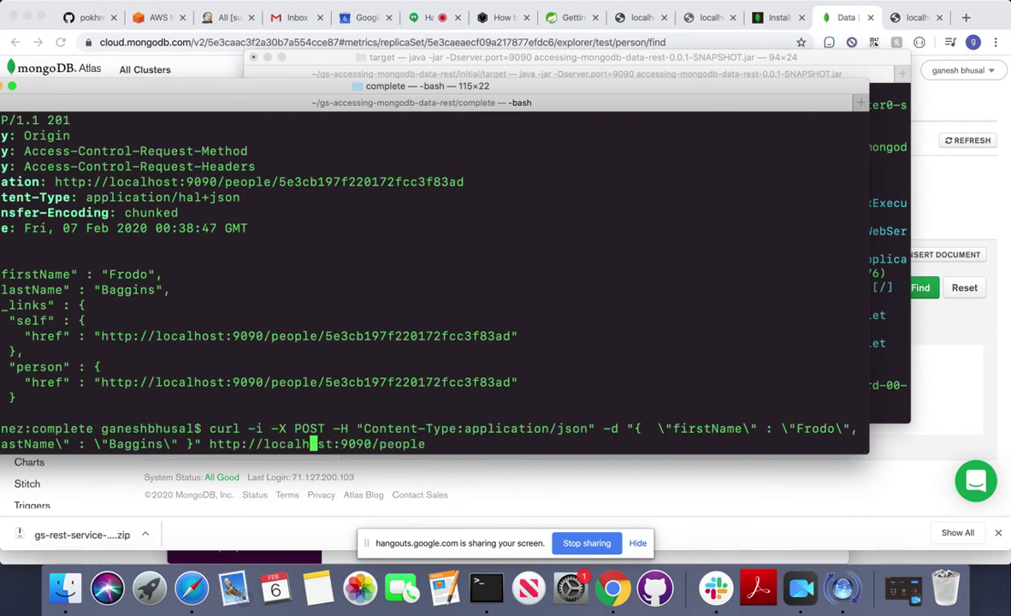
key(Left)
key(Left)
key(Left)
key(Left)
key(Left)
key(Left)
key(Left)
key(BackSpace)
key(BackSpace)
key(BackSpace)
key(BackSpace)
key(BackSpace)
key(BackSpace)
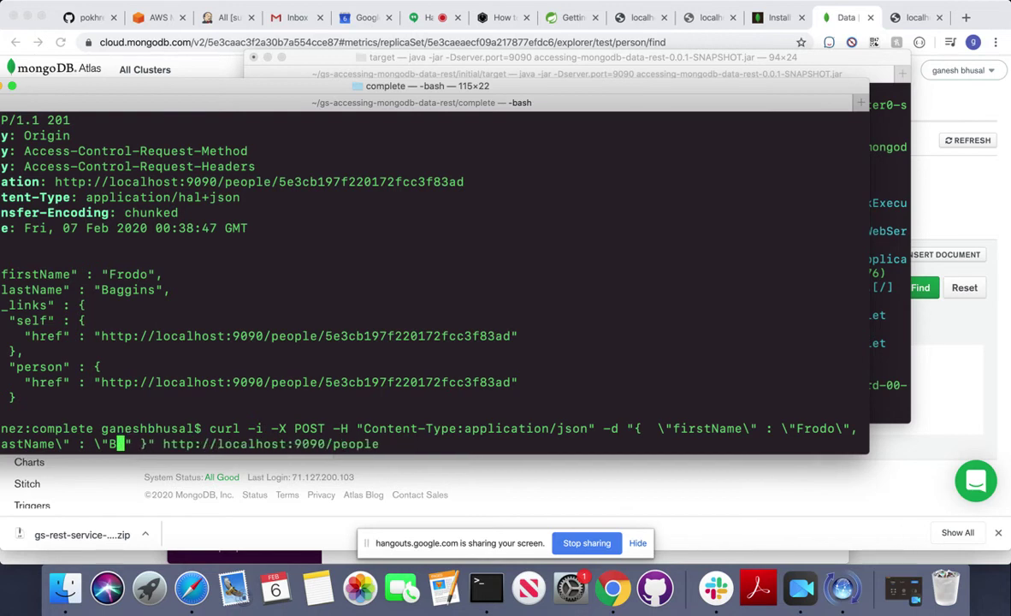
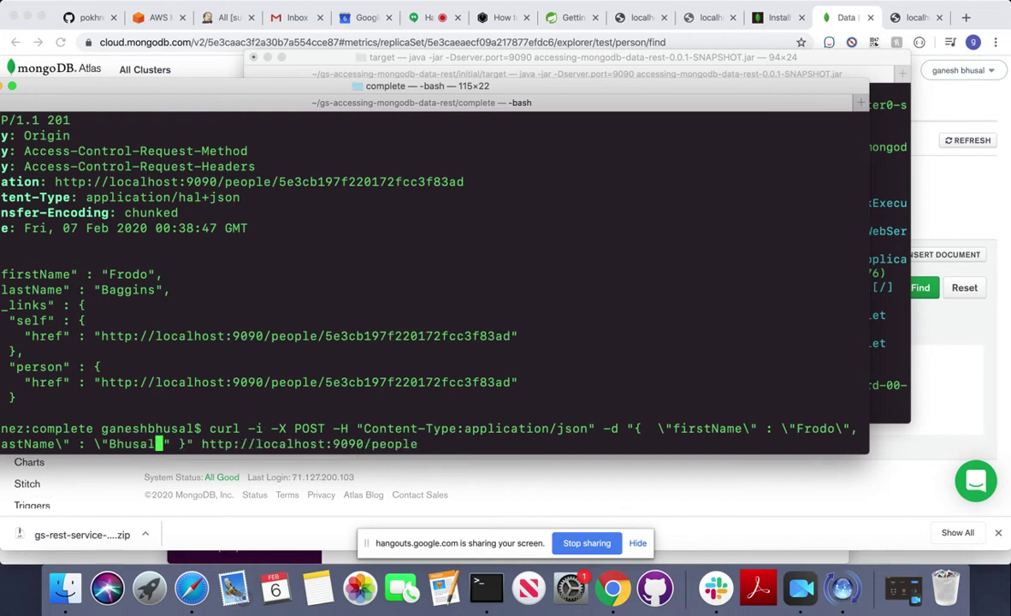
key(Left)
key(Left)
key(Left)
key(Left)
key(Left)
key(Left)
key(Left)
key(Left)
key(Left)
key(Left)
key(Left)
key(Left)
key(Left)
key(Left)
key(Left)
key(Left)
key(Left)
key(Left)
key(Left)
key(Left)
Replace the first name Frodo with Ganesh and run the edited curl POST.
key(BackSpace)
key(BackSpace)
key(BackSpace)
key(BackSpace)
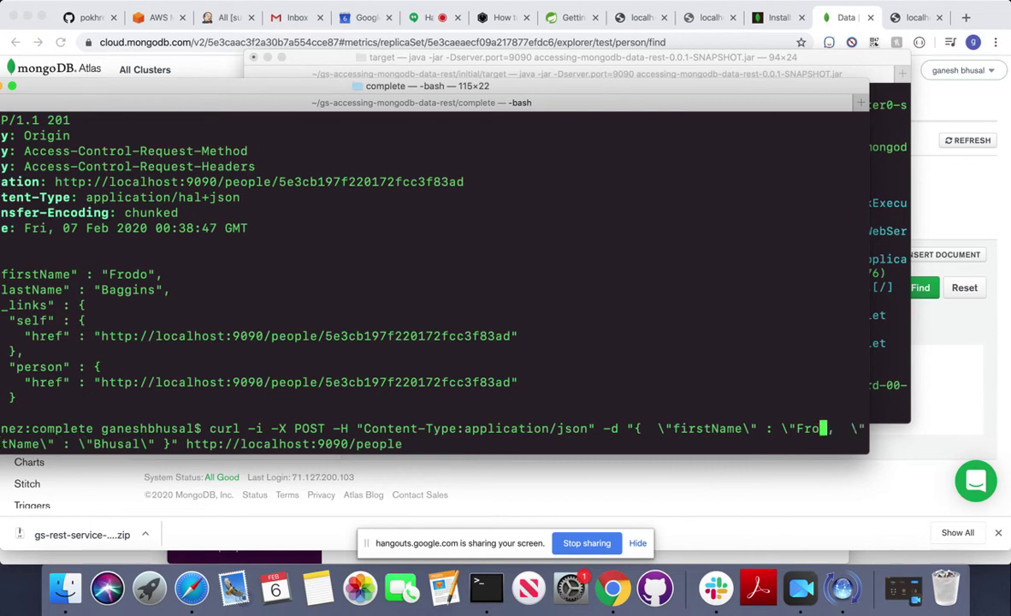
key(BackSpace)
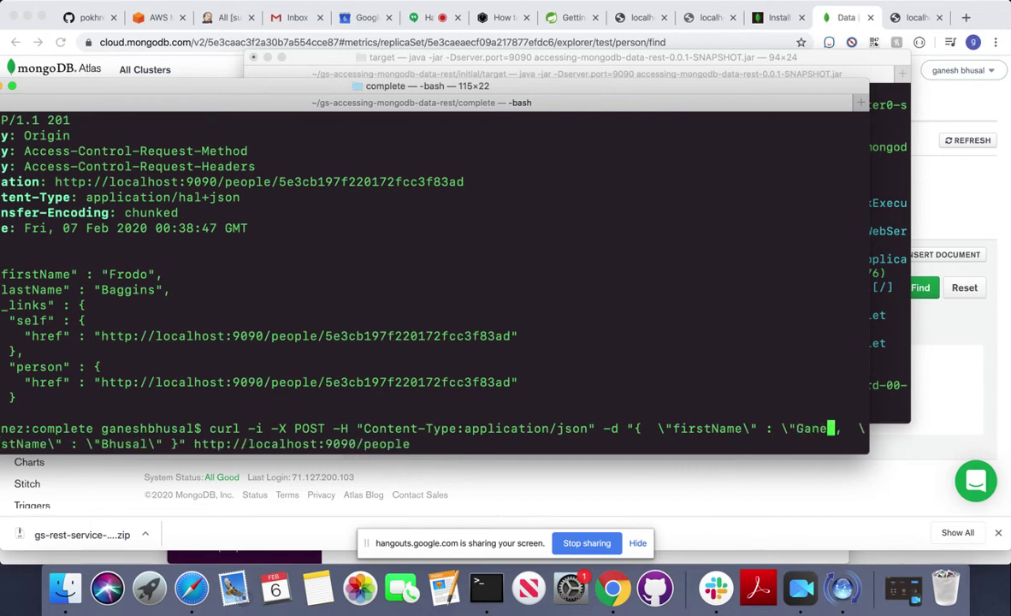
key(Right)
key(Right)
key(Right)
key(Right)
key(Right)
key(Right)
key(Right)
key(Right)
key(Right)
key(Right)
key(Right)
key(Right)
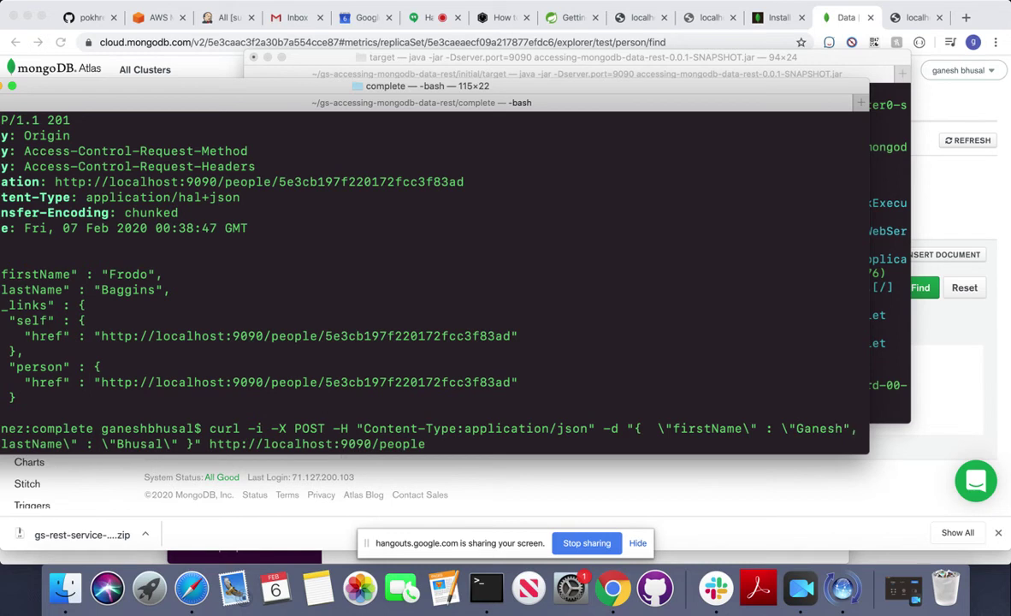
key(Right)
key(Right)
key(Right)
key(Right)
key(Right)
key(Right)
key(Right)
key(Right)
key(Return)
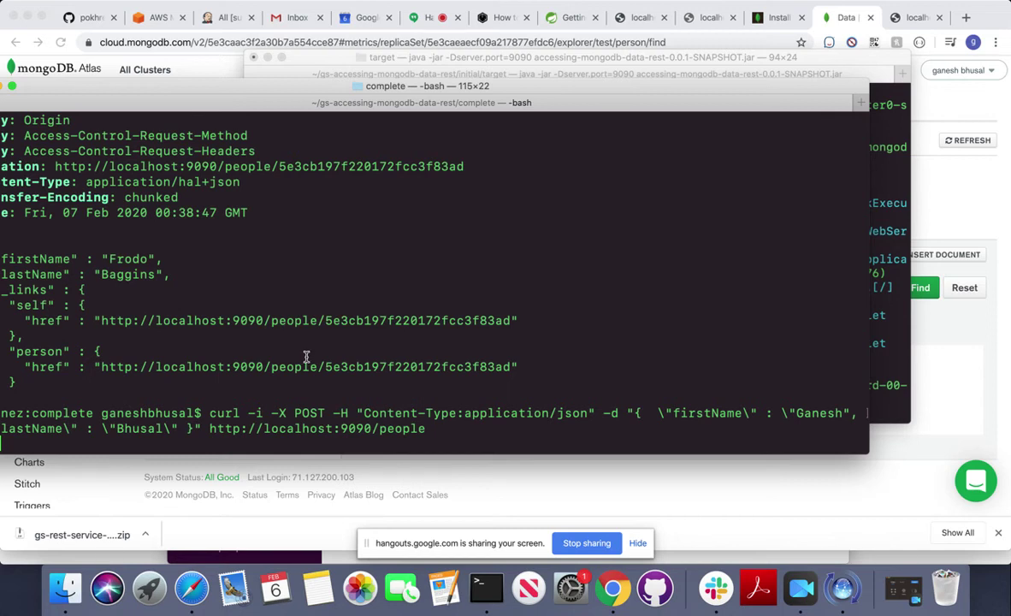
drag(251, 91, 350, 89)
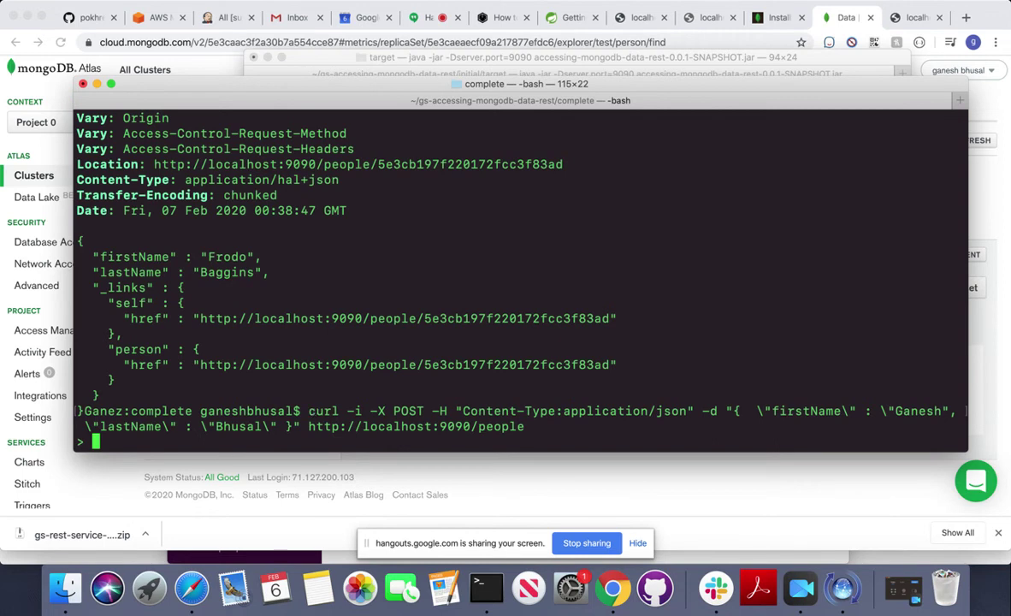
Cancel the continuation prompt and recall the new-person curl command from history.
key(Return)
key(Up)
key(Up)
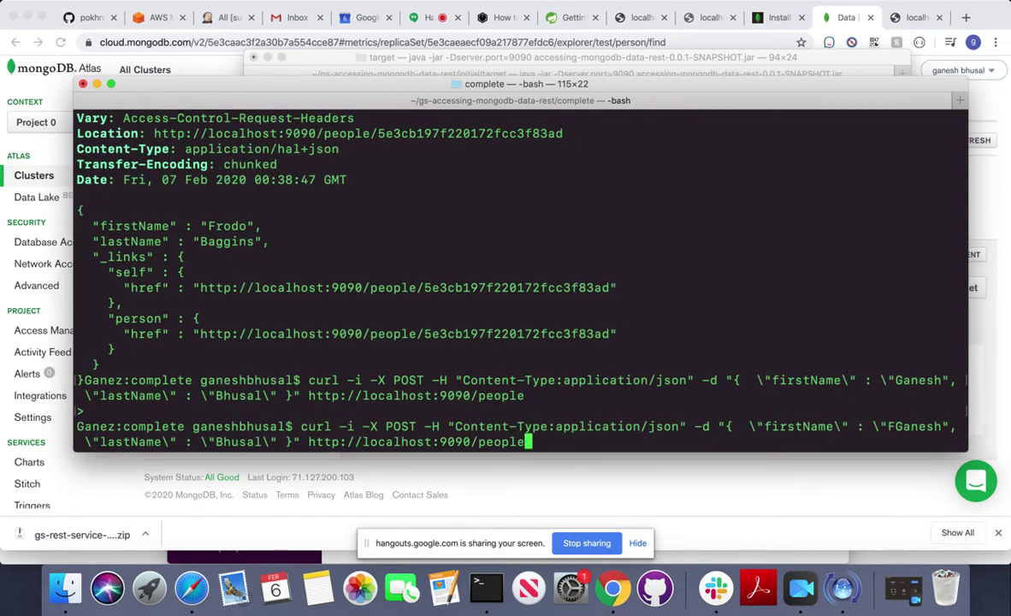
key(Left)
key(Left)
key(Left)
key(Left)
key(Left)
key(Left)
key(Left)
key(Left)
key(Left)
key(Left)
key(Left)
key(Left)
key(Left)
key(Left)
key(Left)
key(Left)
key(Left)
key(Left)
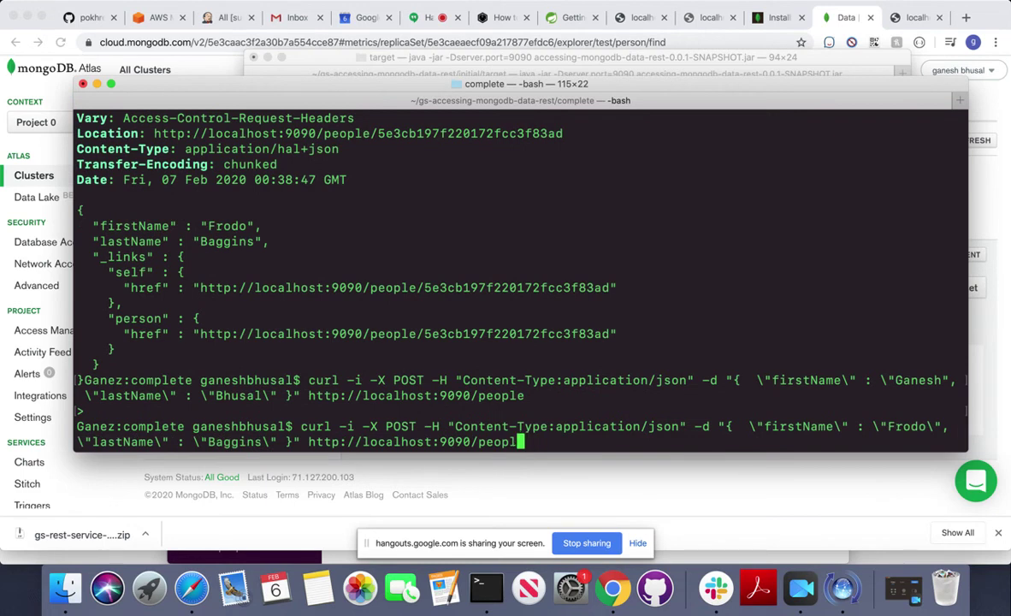
key(Left)
key(Left)
key(Left)
key(Left)
key(Left)
key(Left)
key(Left)
key(Left)
key(Left)
key(Left)
key(Left)
key(Left)
key(Left)
key(Left)
key(Left)
key(Left)
key(Up)
key(Up)
key(Down)
key(Down)
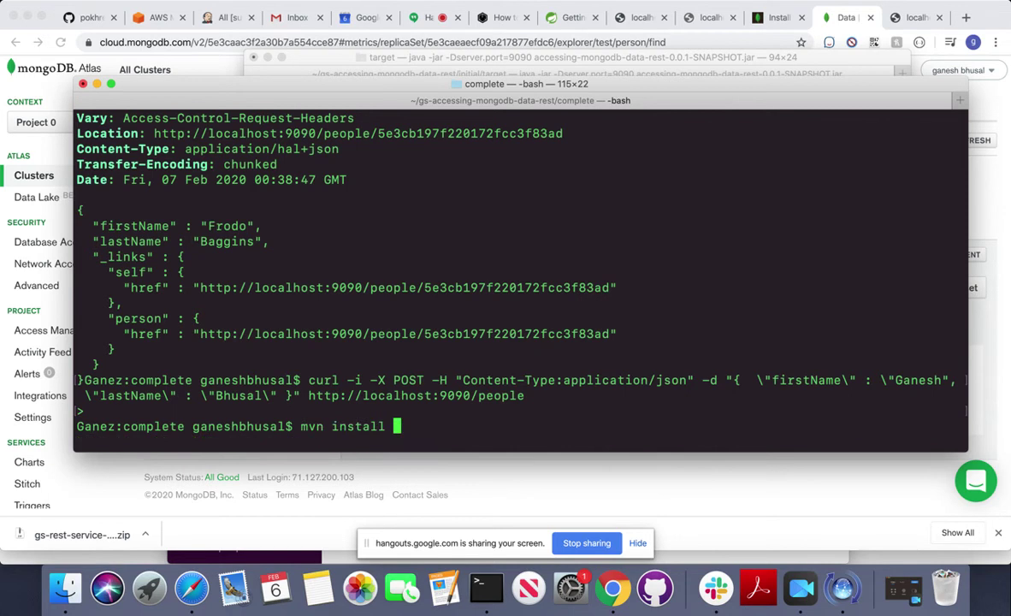
key(Left)
key(Left)
key(Left)
key(Left)
key(Up)
key(Left)
key(Left)
key(Left)
key(Left)
key(Left)
key(Left)
key(Left)
key(Left)
key(Left)
key(Left)
key(Left)
key(Left)
key(Left)
key(Left)
key(Left)
key(Left)
key(Left)
key(Left)
key(Left)
key(Left)
key(Left)
key(Left)
key(Left)
key(Left)
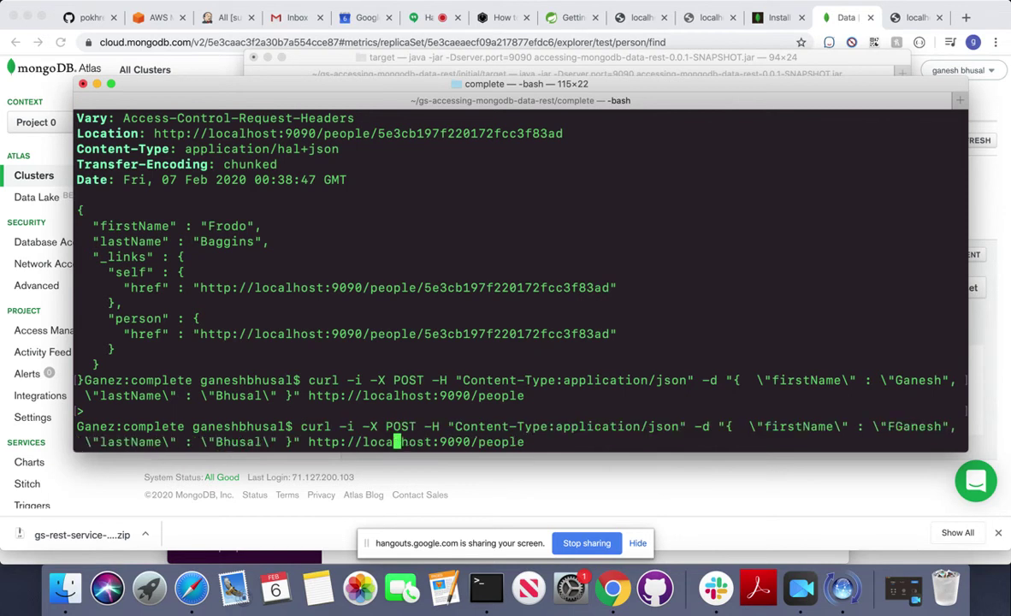
Add the missing backslash escape, delete the stray F, and send the POST for HTTP 201.
key(Left)
key(Left)
key(Left)
key(Left)
key(Left)
key(Left)
key(Left)
key(Left)
key(Left)
key(Left)
key(Left)
key(Left)
key(Left)
key(Left)
key(Left)
key(Left)
key(Left)
key(Left)
key(Left)
key(Left)
key(Left)
key(Left)
key(Left)
key(Left)
key(Left)
key(Left)
key(Left)
key(Left)
key(Left)
text(\)
key(Left)
key(Left)
key(Left)
key(Left)
key(Left)
key(Left)
key(Left)
key(BackSpace)
key(Return)
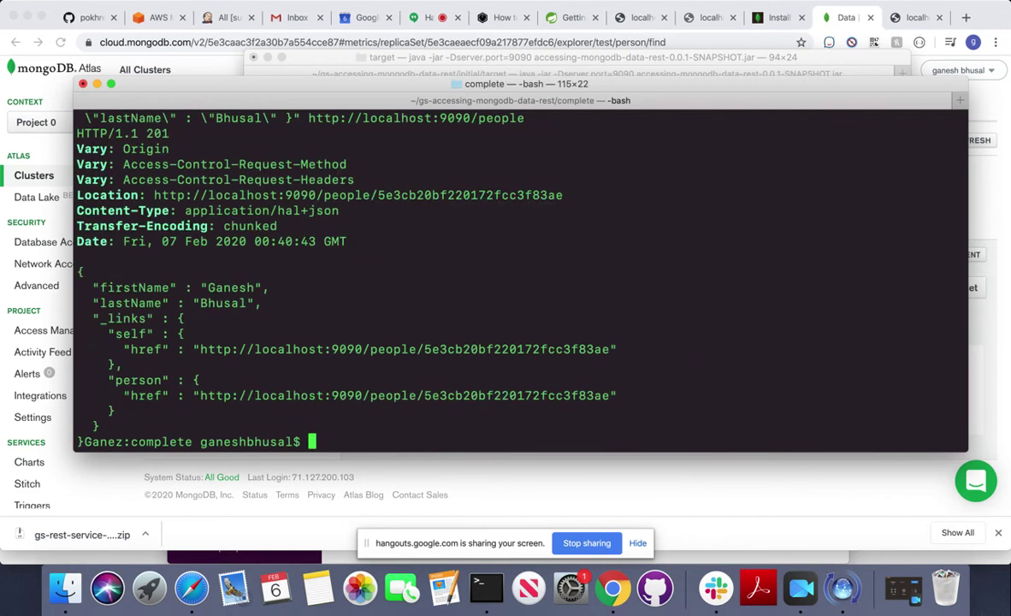
click(919, 18)
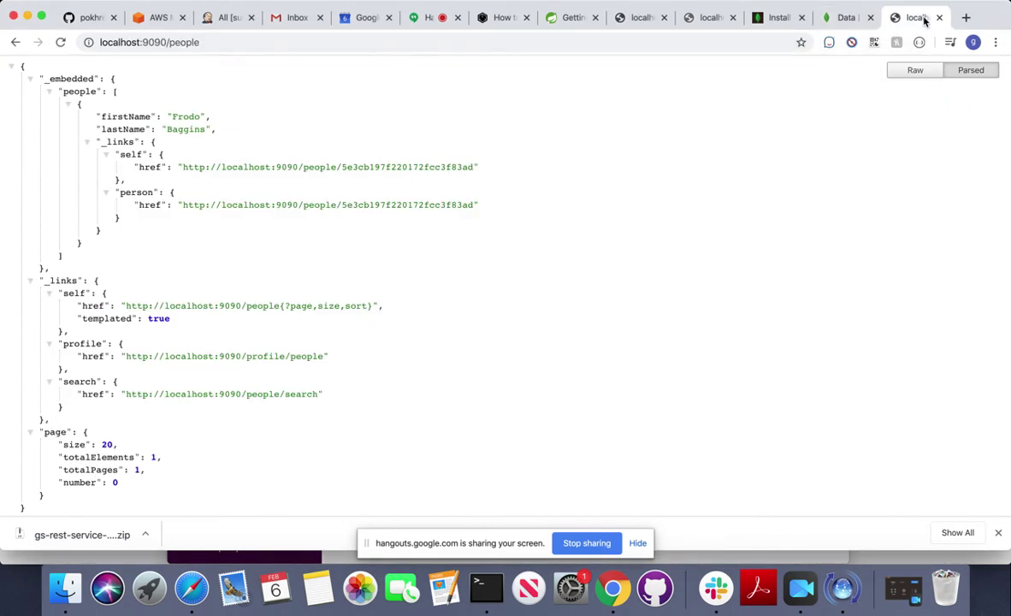
Reload the Atlas test.person collection and scroll to see both person documents.
click(855, 24)
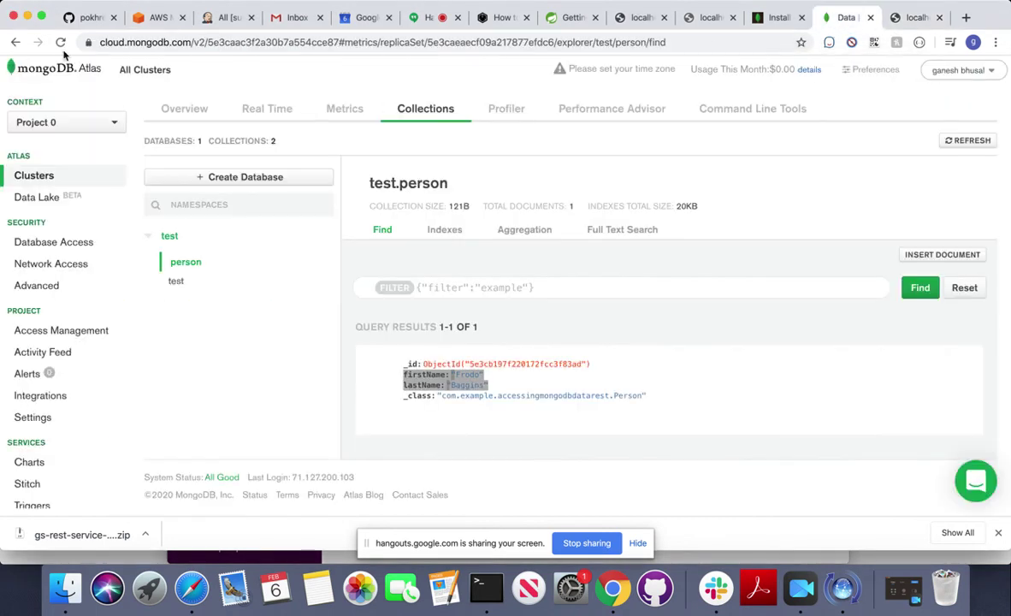
click(59, 45)
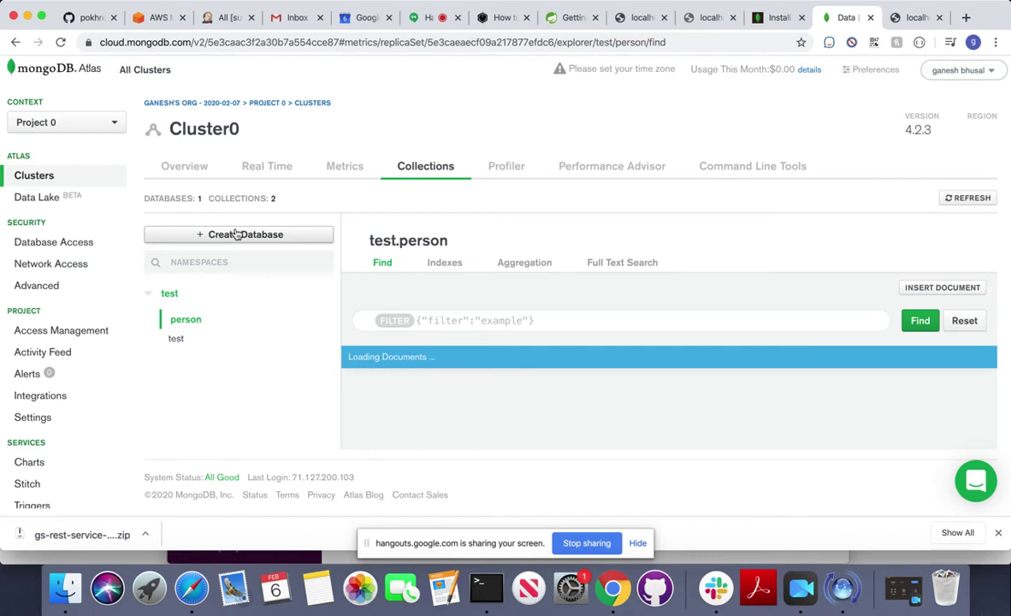
scroll(436, 340, down, 3)
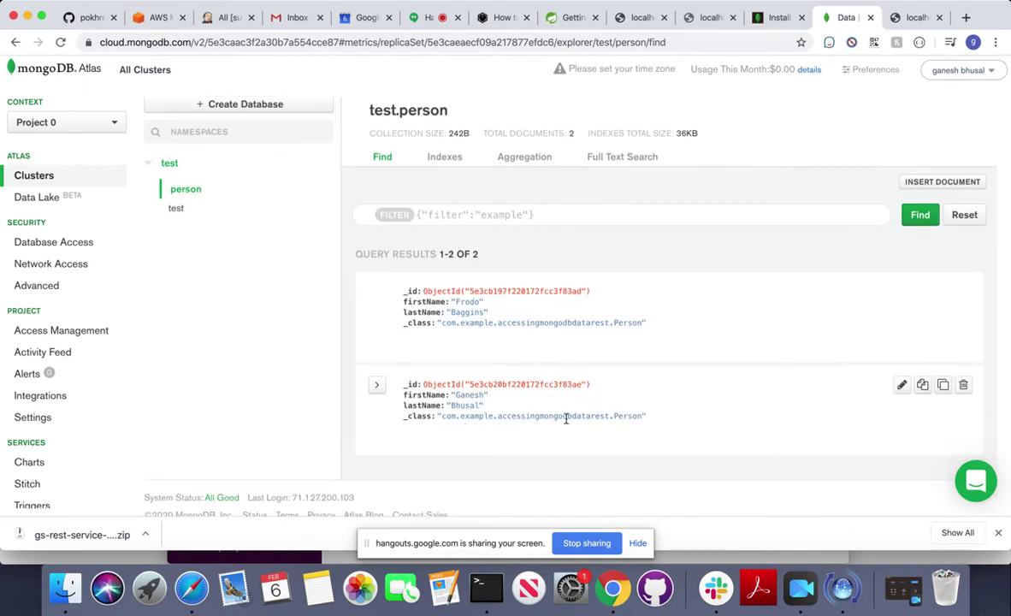
click(489, 590)
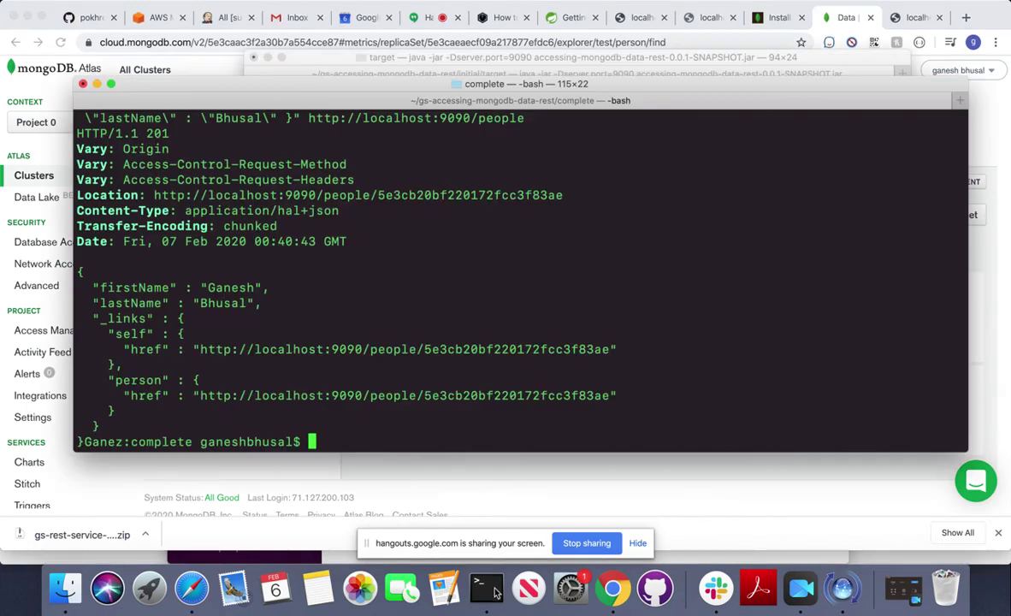
Print the working directory, move up to the project folder, and enter and list initial.
key(Return)
key(Return)
key(Return)
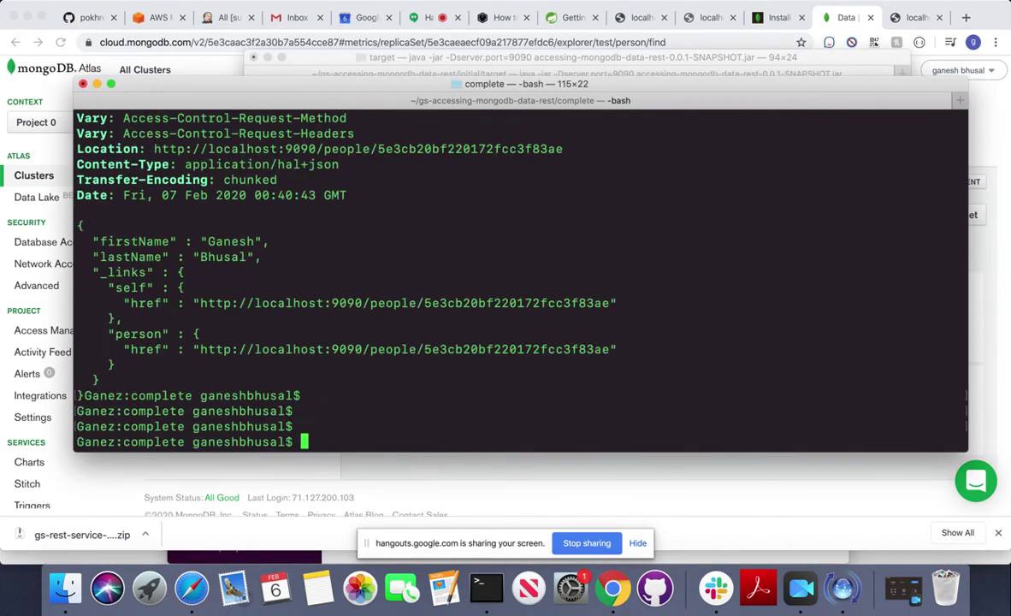
click(822, 67)
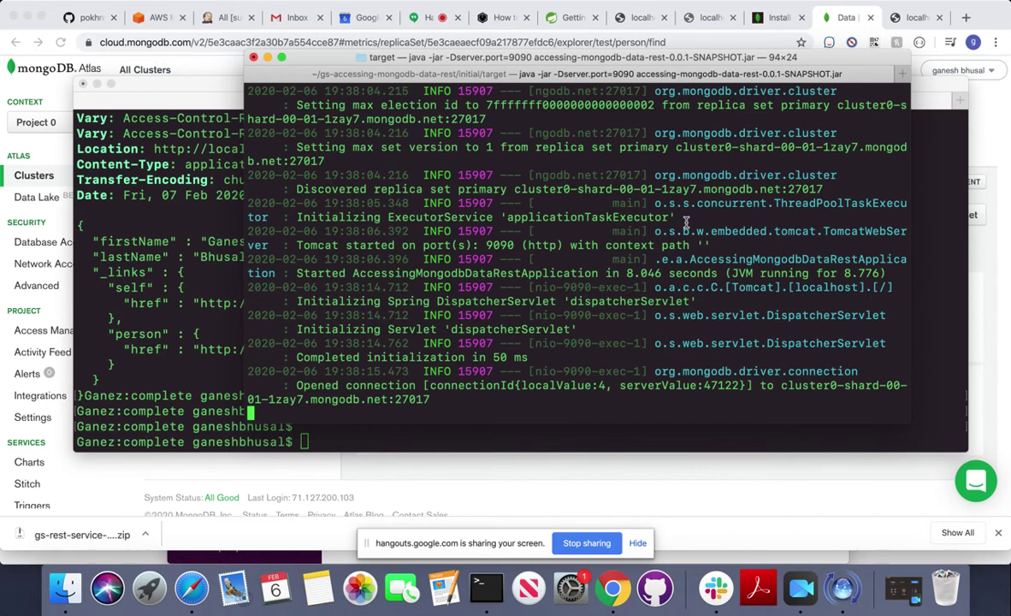
click(379, 427)
text(pwd)
key(Return)
text(cd ..)
key(Return)
text(ls)
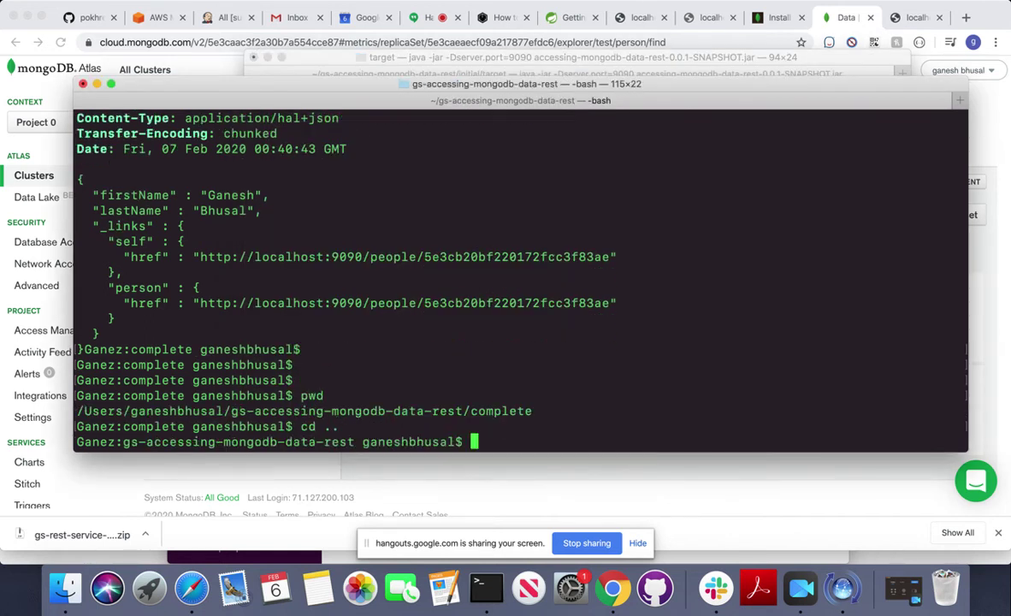
text( -al)
key(Return)
text(cd )
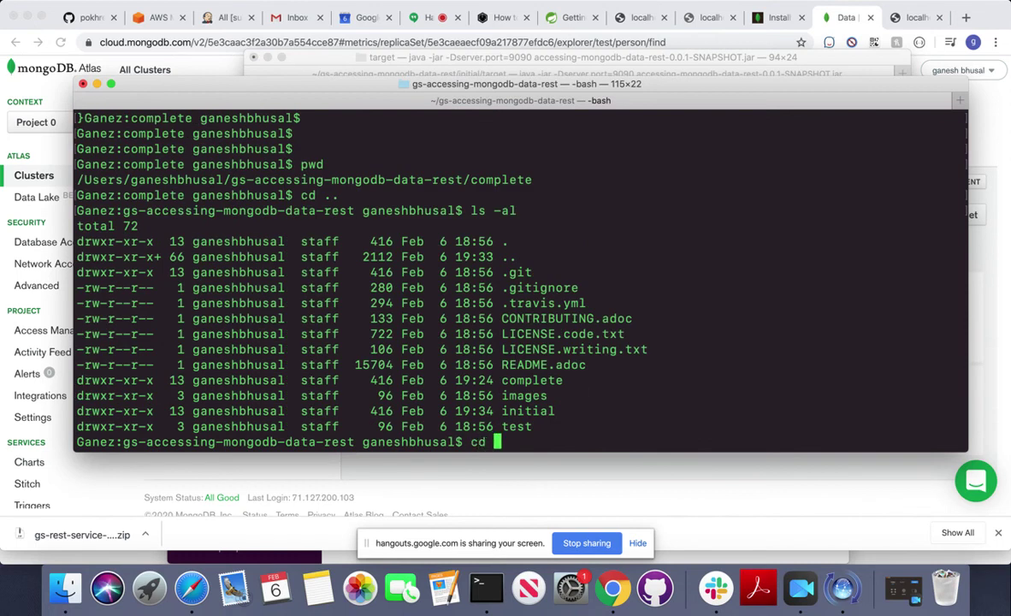
text(initial/)
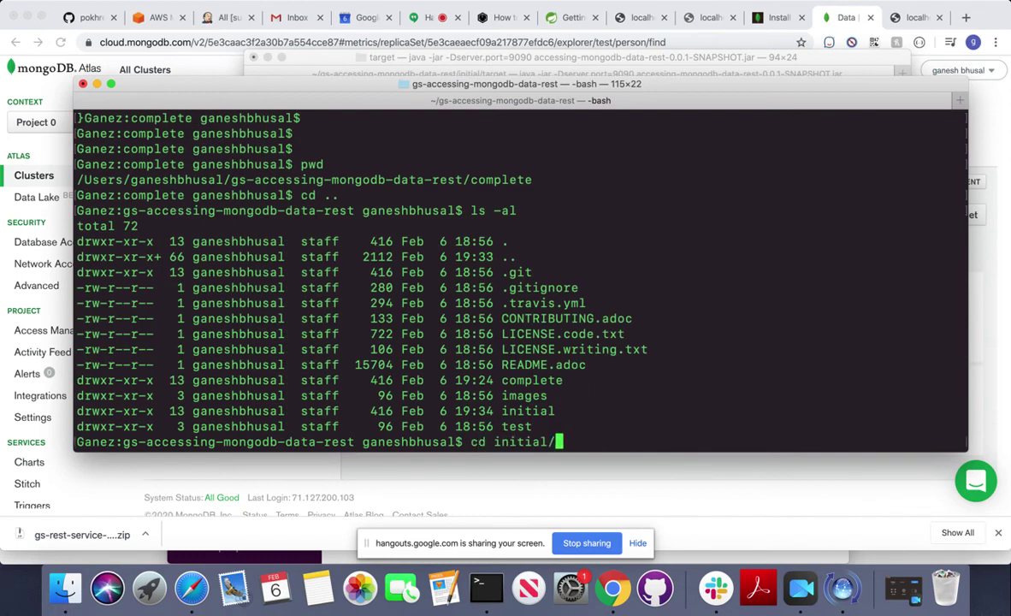
key(Tab)
key(Return)
text(ls -al)
key(Return)
Navigate down through src and main into resources, listing each folder with ls -al.
text(cd srec)
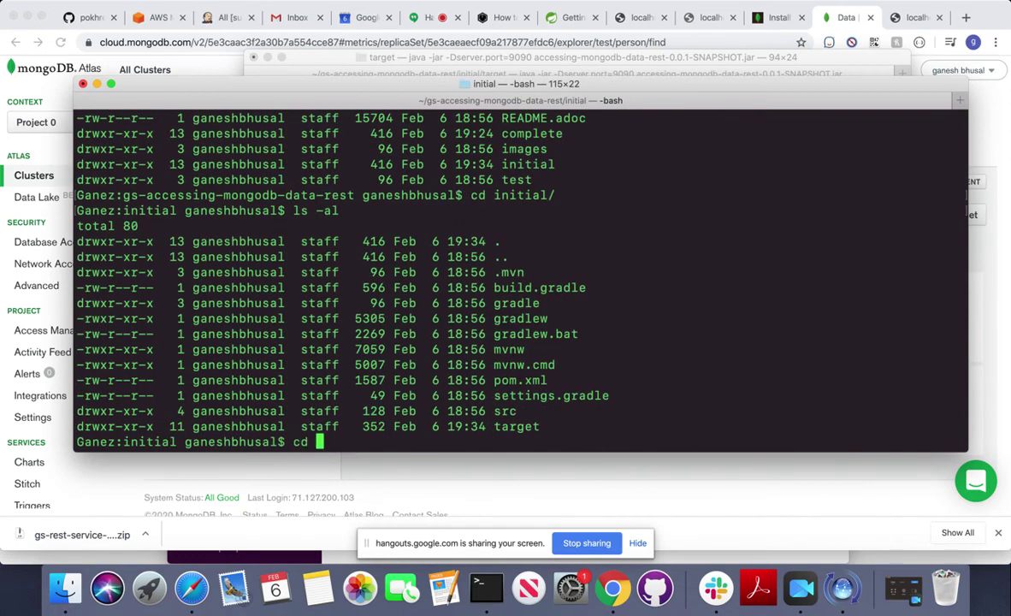
key(Return)
text(ls -)
key(BackSpace)
key(BackSpace)
key(BackSpace)
key(BackSpace)
key(BackSpace)
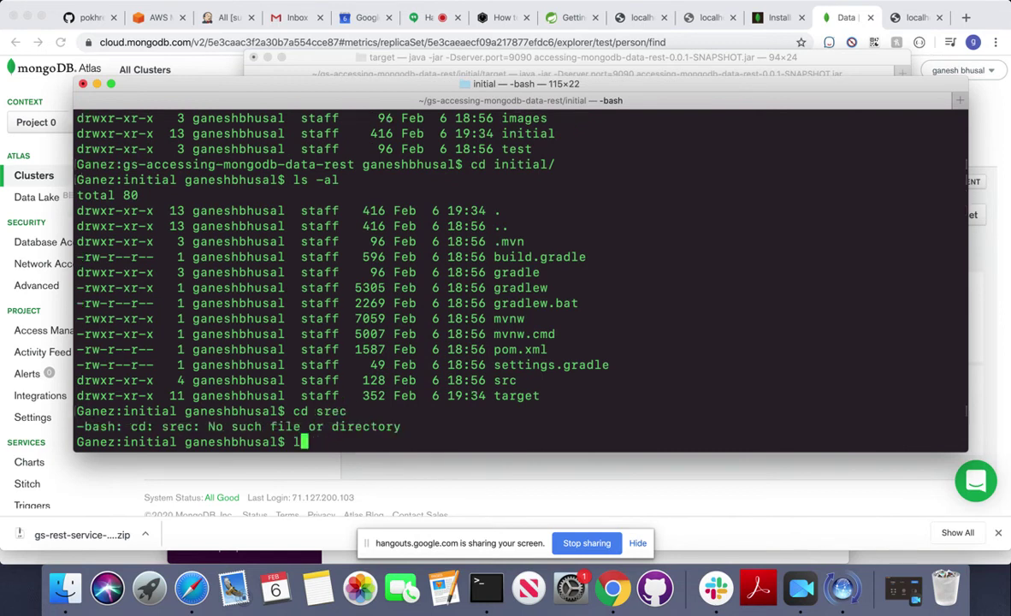
text(cd srec)
key(BackSpace)
key(BackSpace)
text(c)
key(Return)
text(ls -al)
key(Return)
text(cd mai)
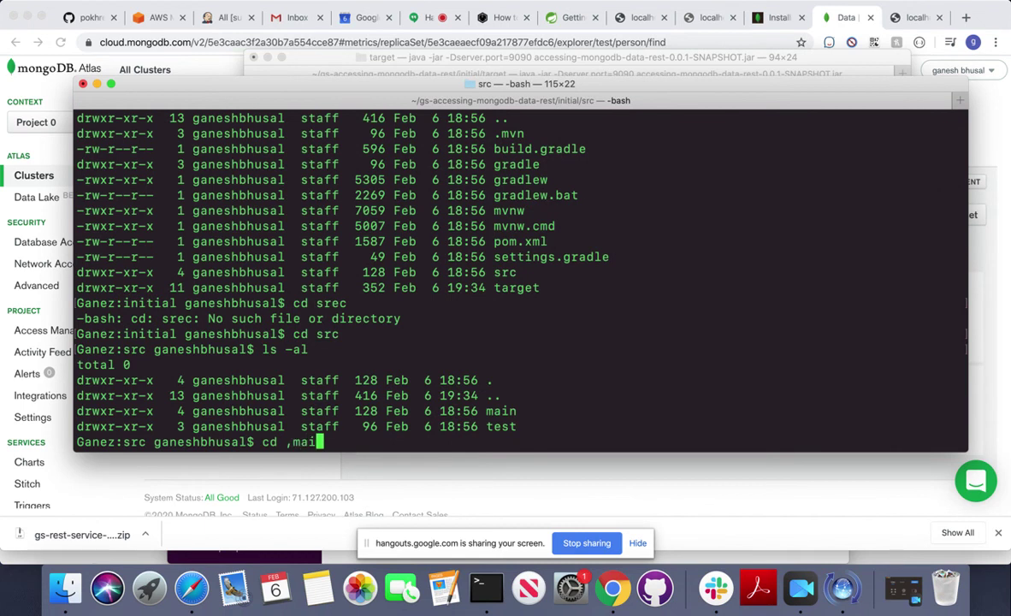
key(BackSpace)
key(BackSpace)
text(ma)
key(Tab)
key(Return)
text(ls p0)
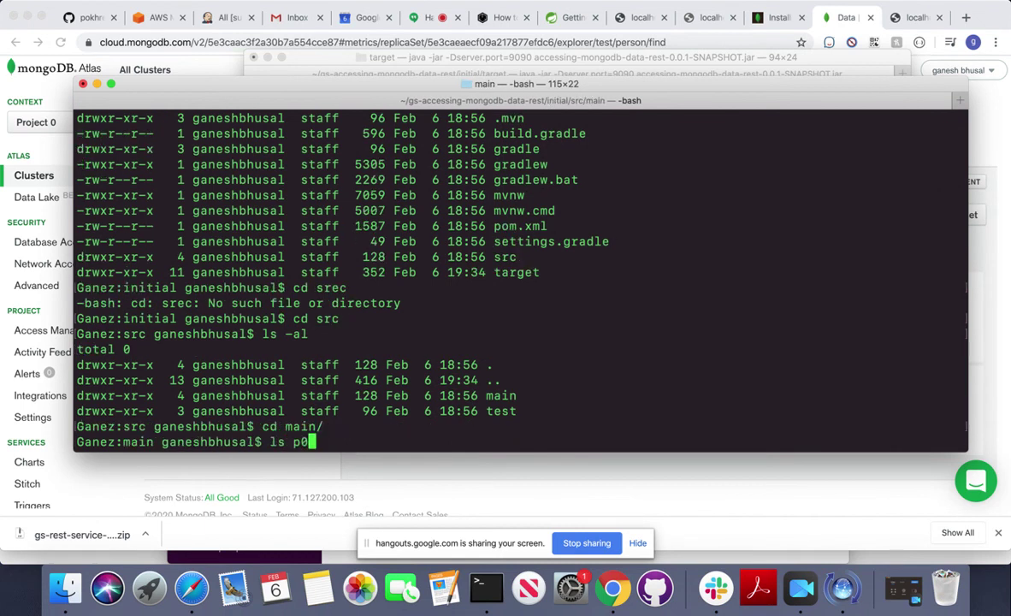
key(BackSpace)
text(-al)
key(Return)
text(cd r)
key(Tab)
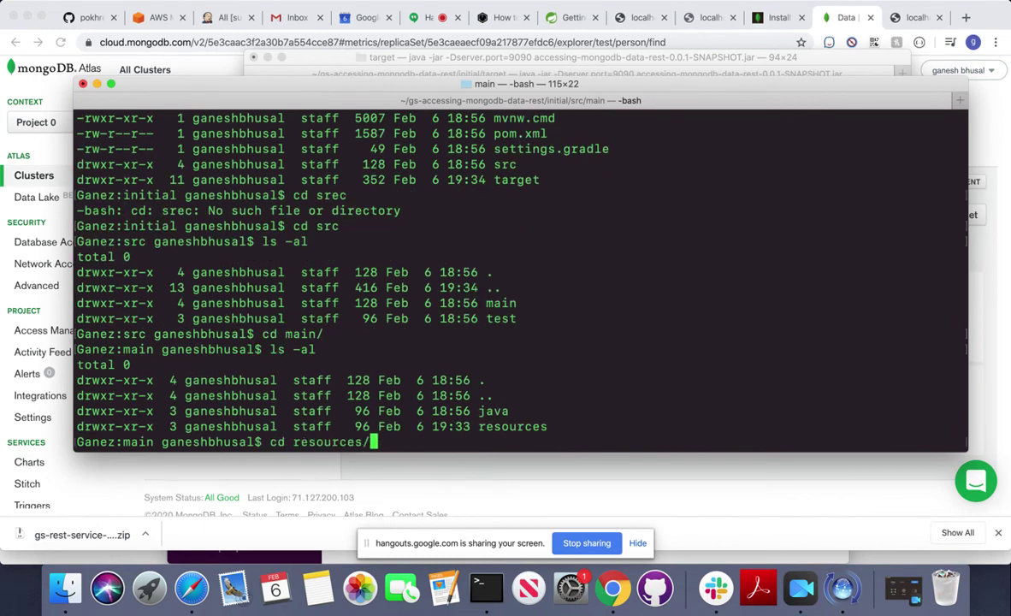
key(Return)
text(ls -al)
key(Return)
Print application.properties with cat and copy its three spring.data.mongodb lines.
text(cat a)
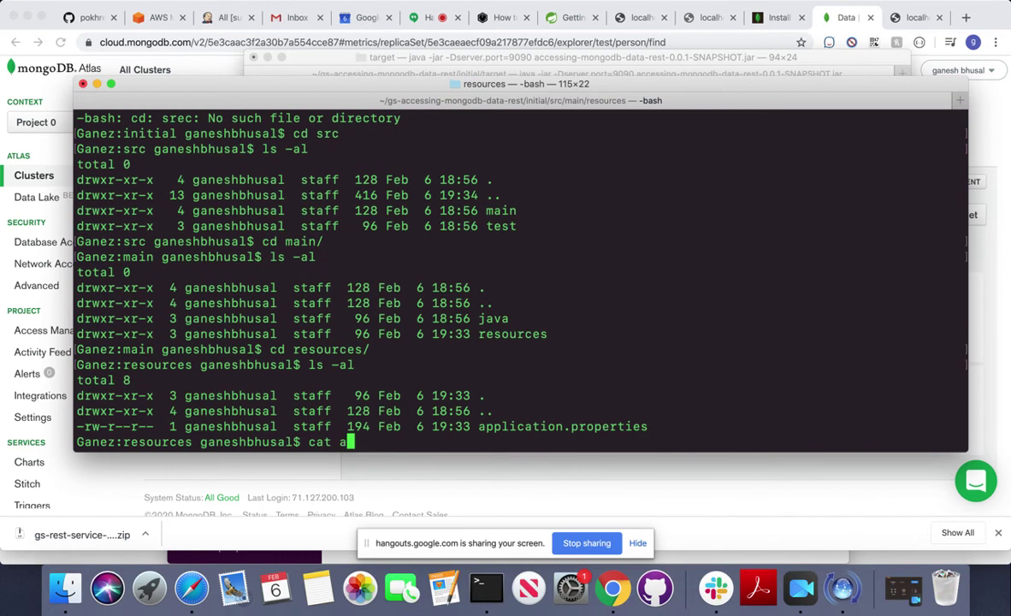
key(Tab)
key(Return)
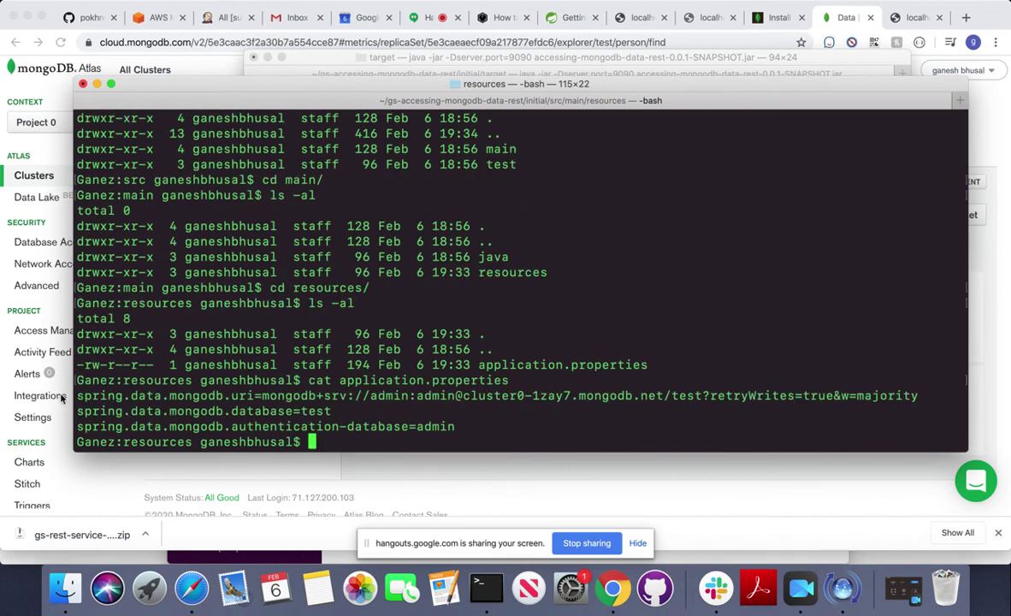
drag(75, 392, 244, 413)
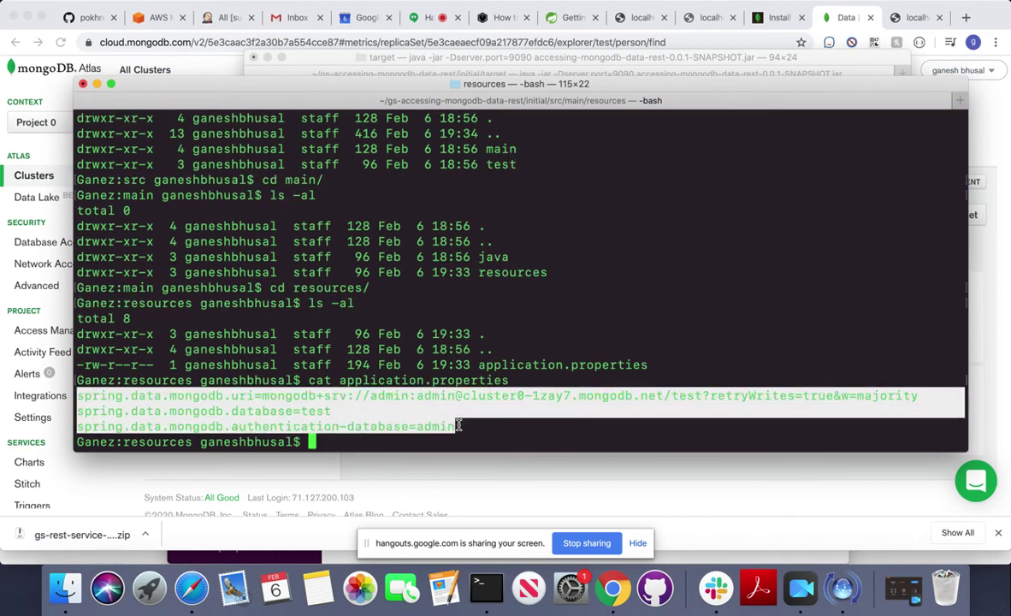
right_click(369, 378)
click(394, 453)
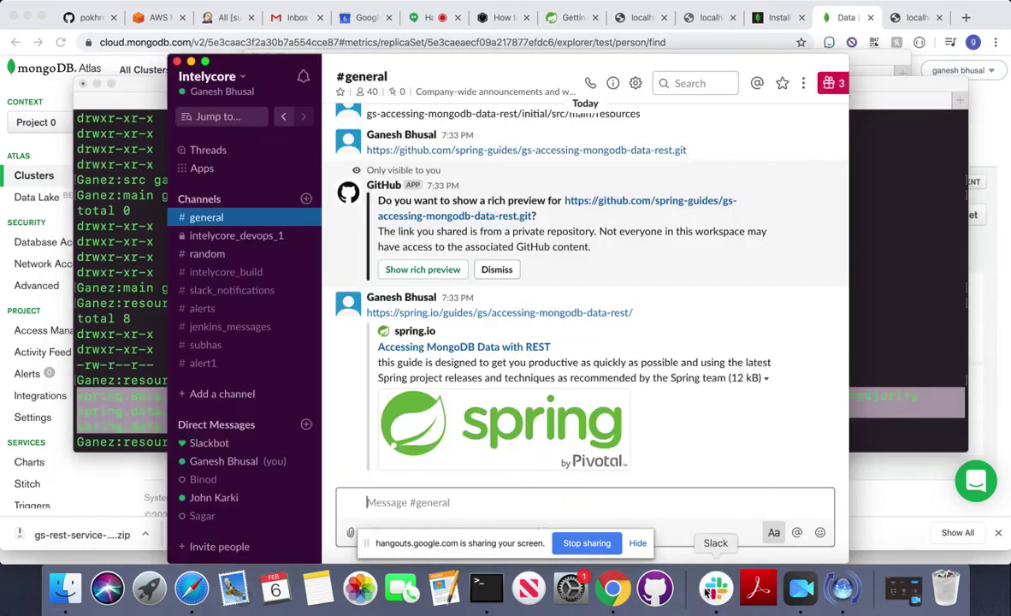
Paste and send the three spring.data.mongodb settings lines in Slack's #general.
click(715, 587)
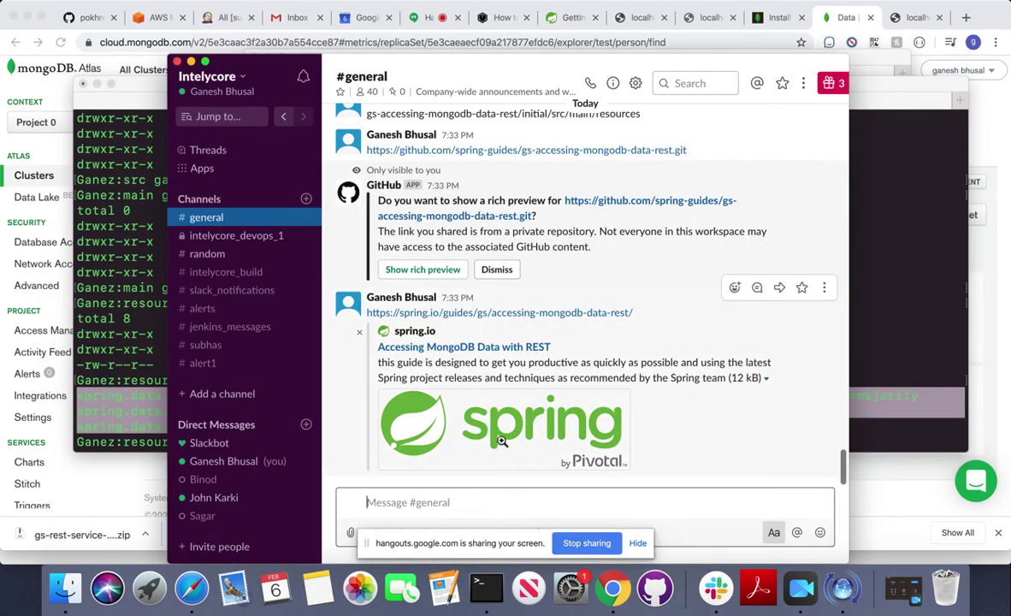
click(430, 494)
key(super+v)
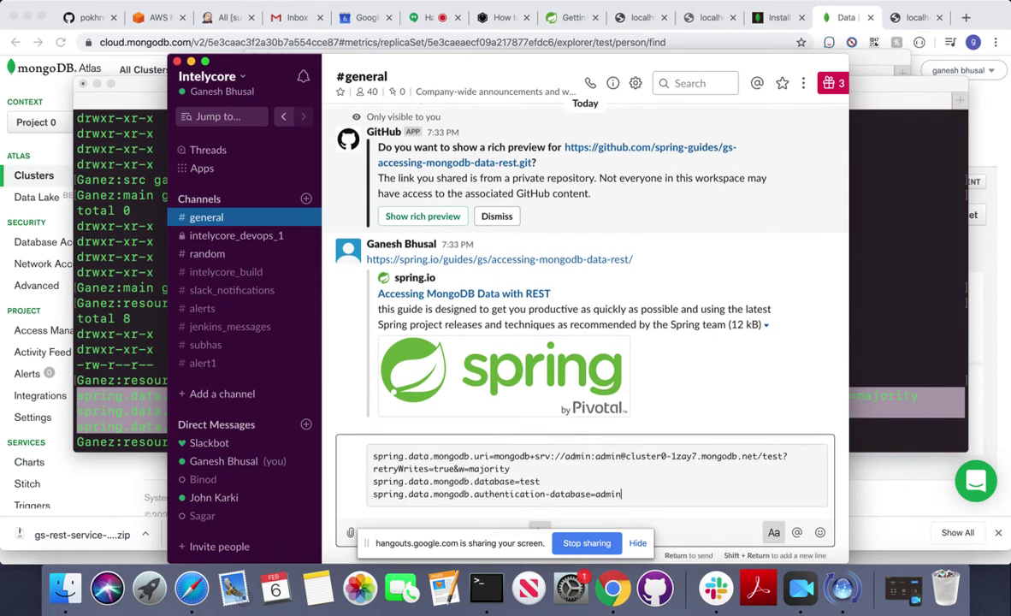
key(Return)
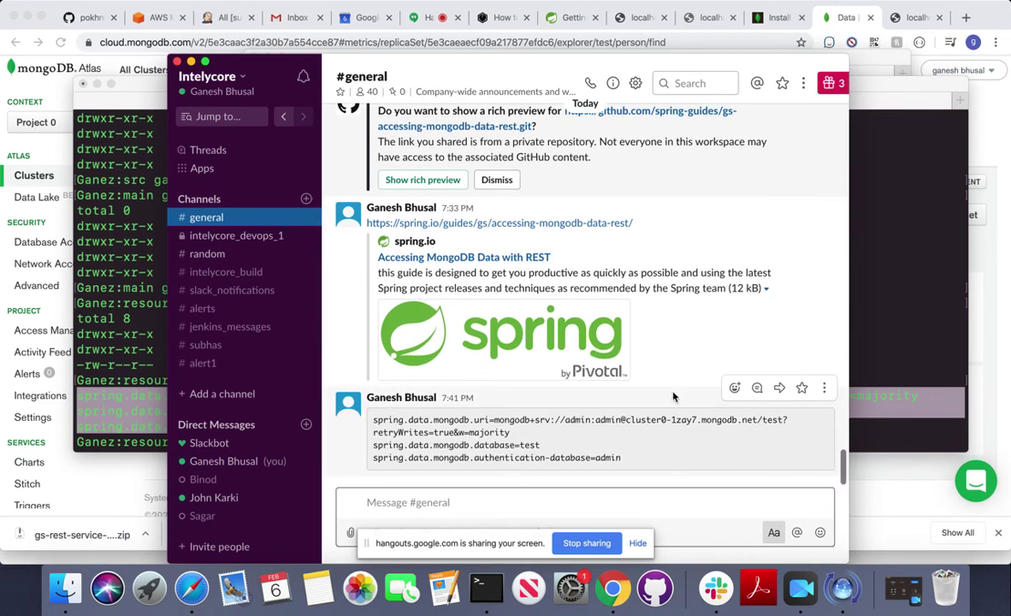
click(992, 24)
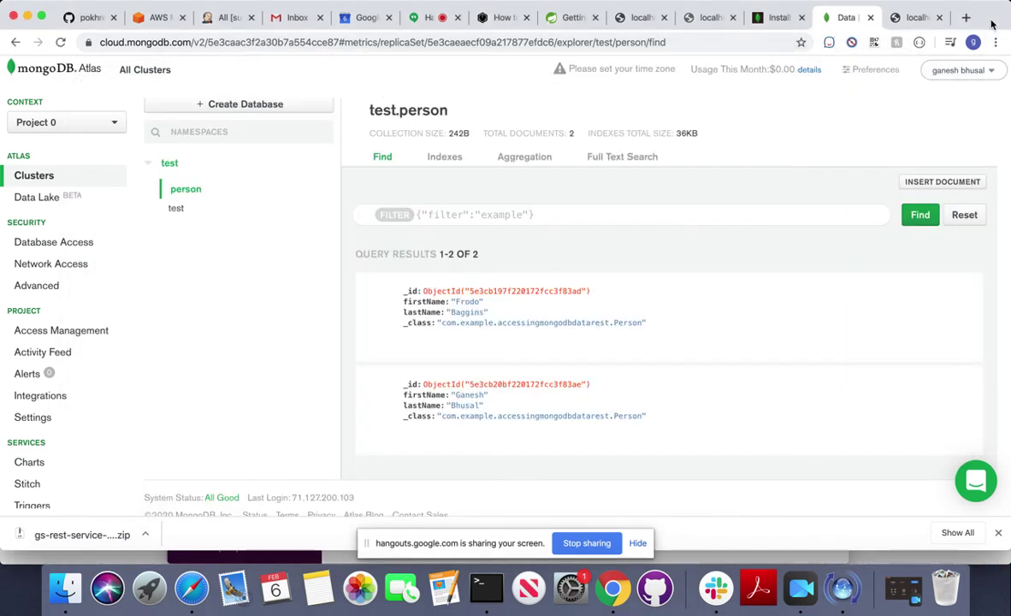
Bring back the resources-folder shell, then check the app log showing Tomcat on port 9090.
click(501, 598)
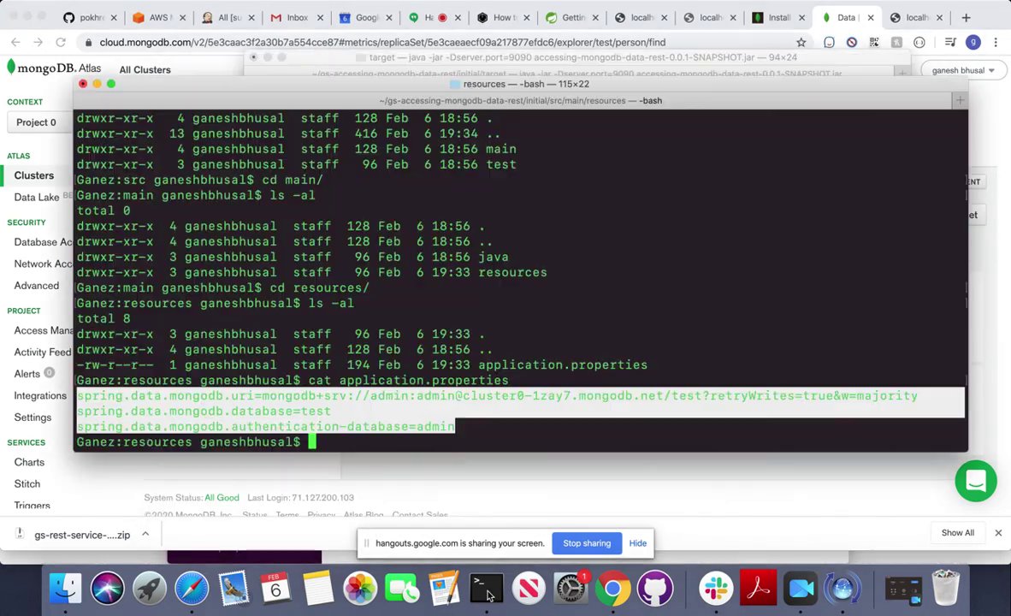
click(521, 282)
key(Return)
key(Return)
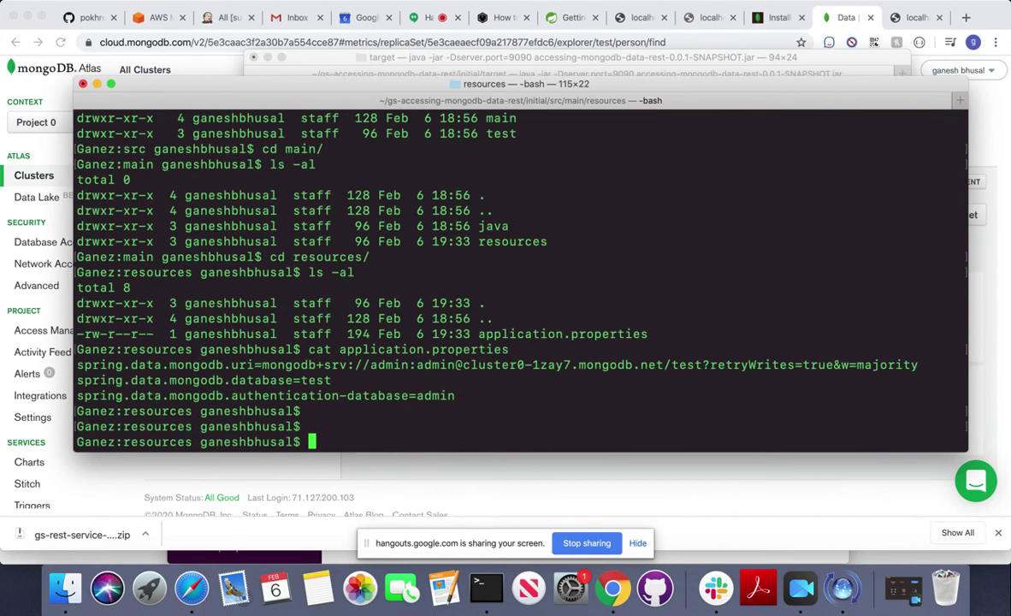
drag(358, 92, 280, 106)
click(503, 60)
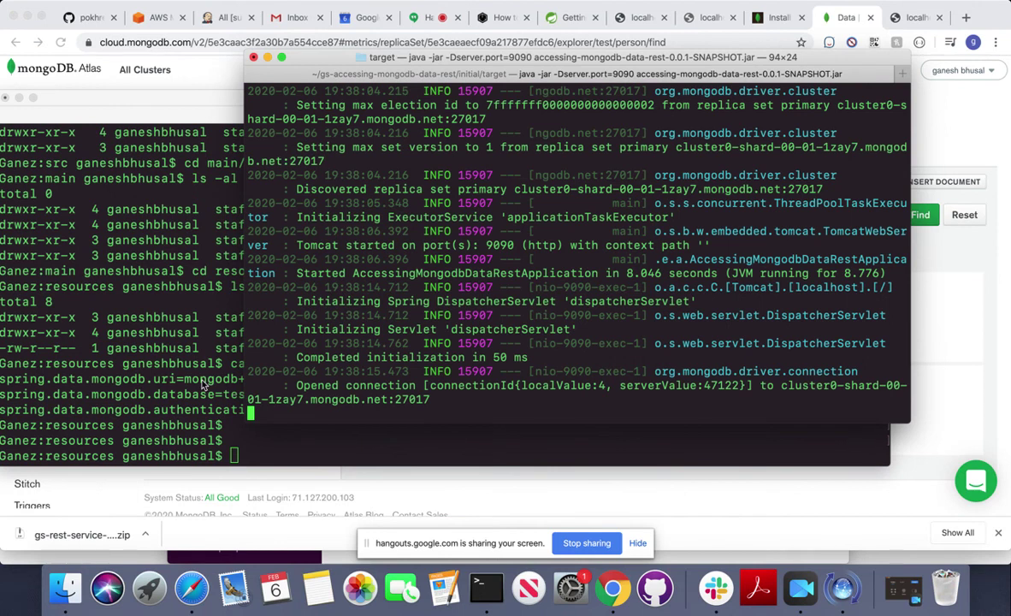
click(204, 385)
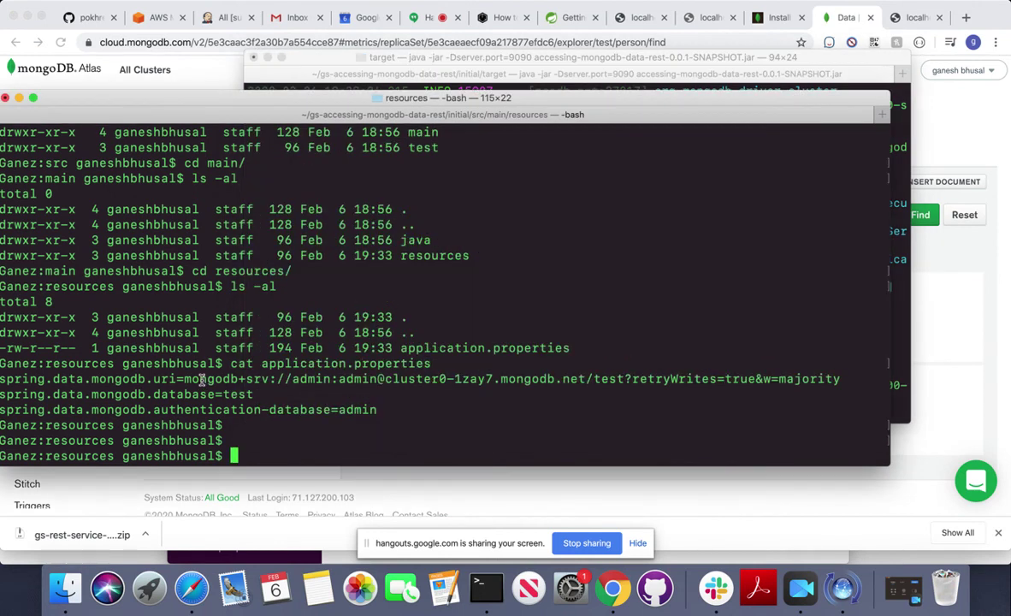
Print the resources folder's full path with pwd.
text(pwd)
key(Return)
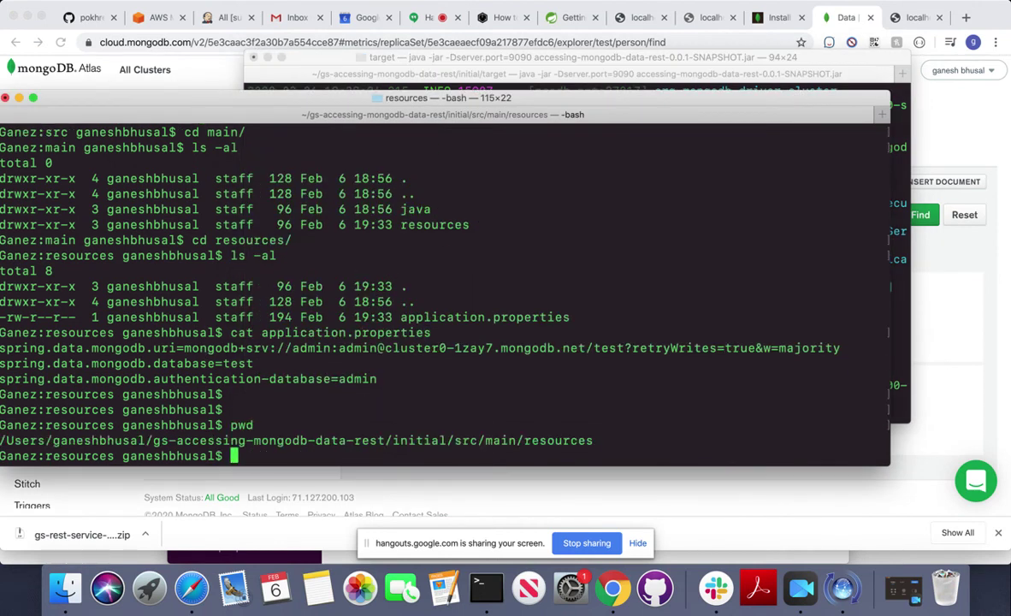
key(Return)
key(Return)
key(Return)
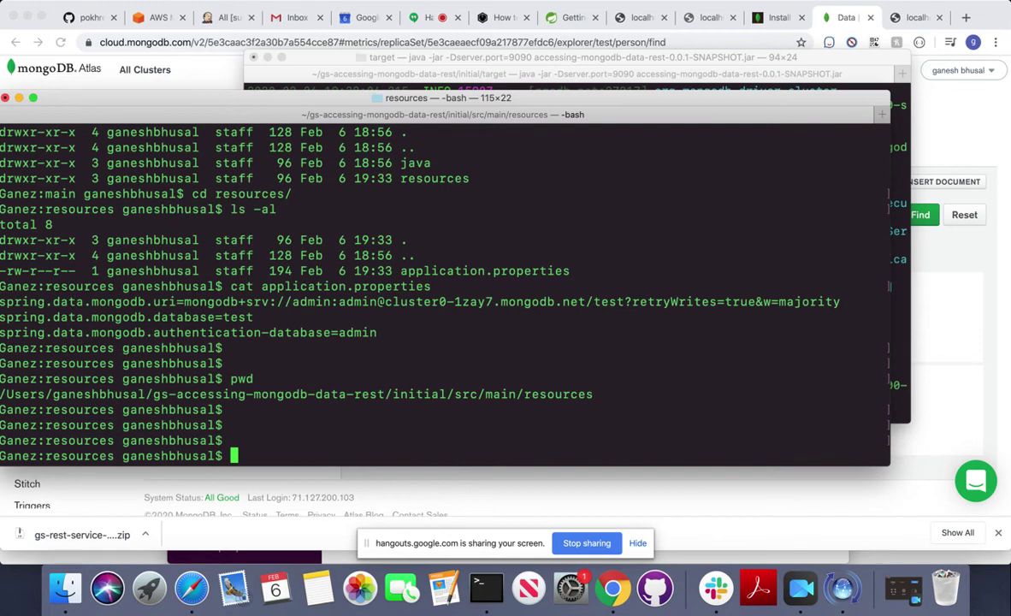
Return to the home directory and list its contents with ls -al.
text(cd ../../..)
key(Return)
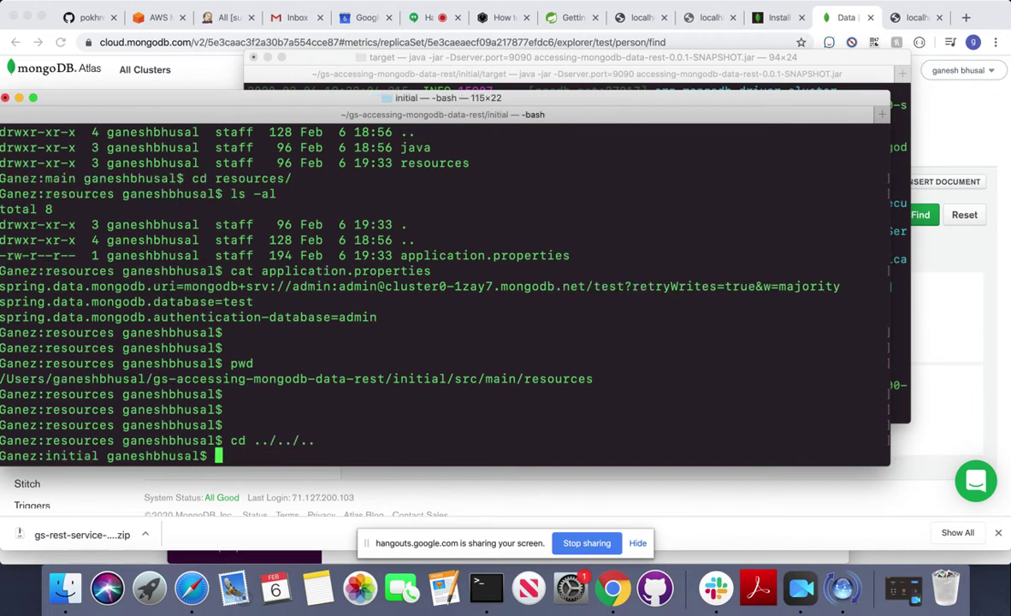
text(cd)
key(Return)
text(ls -al)
key(Return)
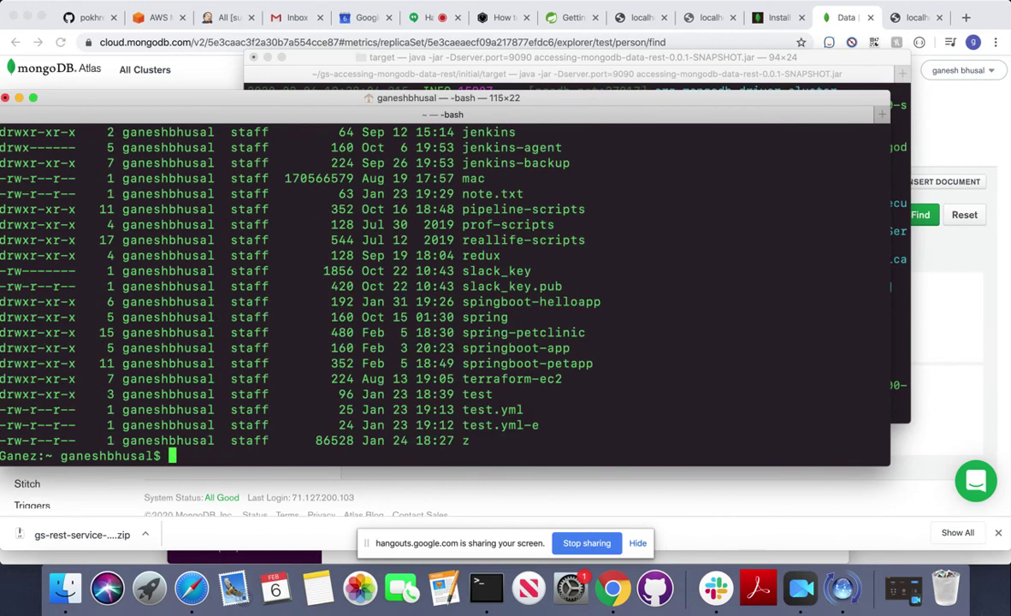
List the home folder by date and enter the gs-accessing-mongodb-data-rest project folder.
text(ls -altr)
key(Return)
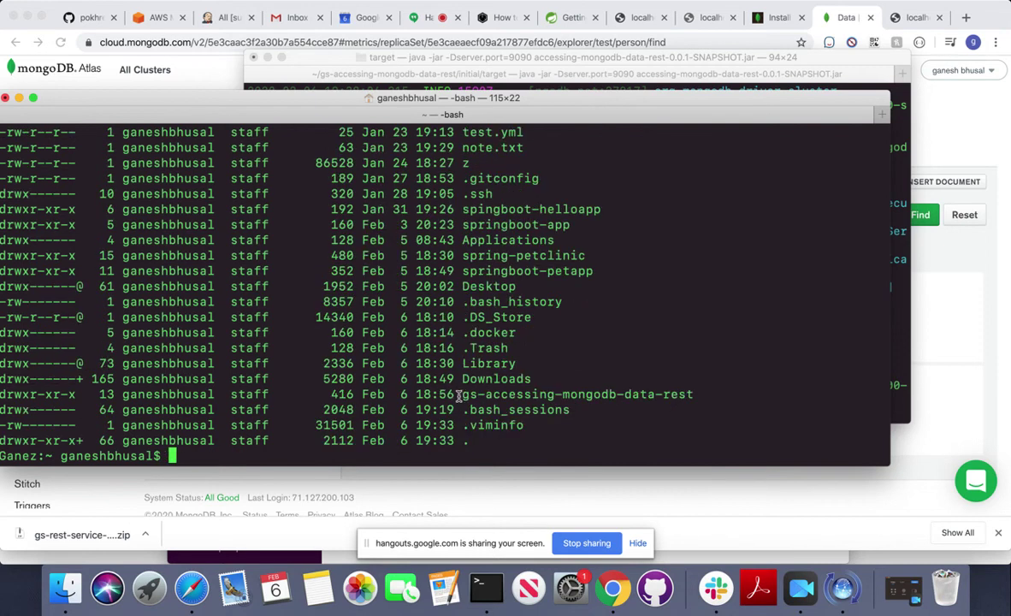
double_click(540, 396)
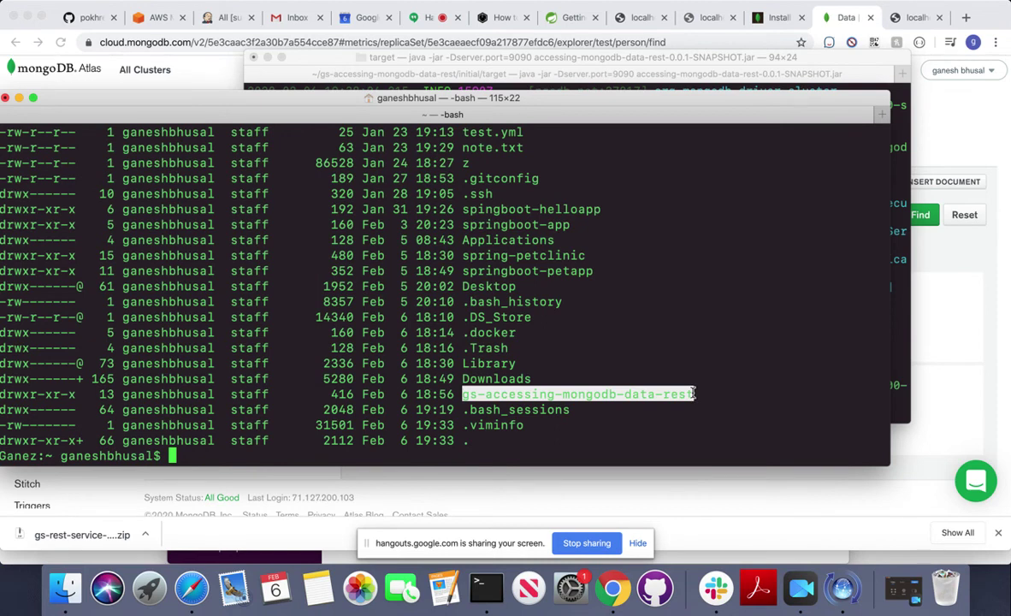
click(400, 446)
text(cd)
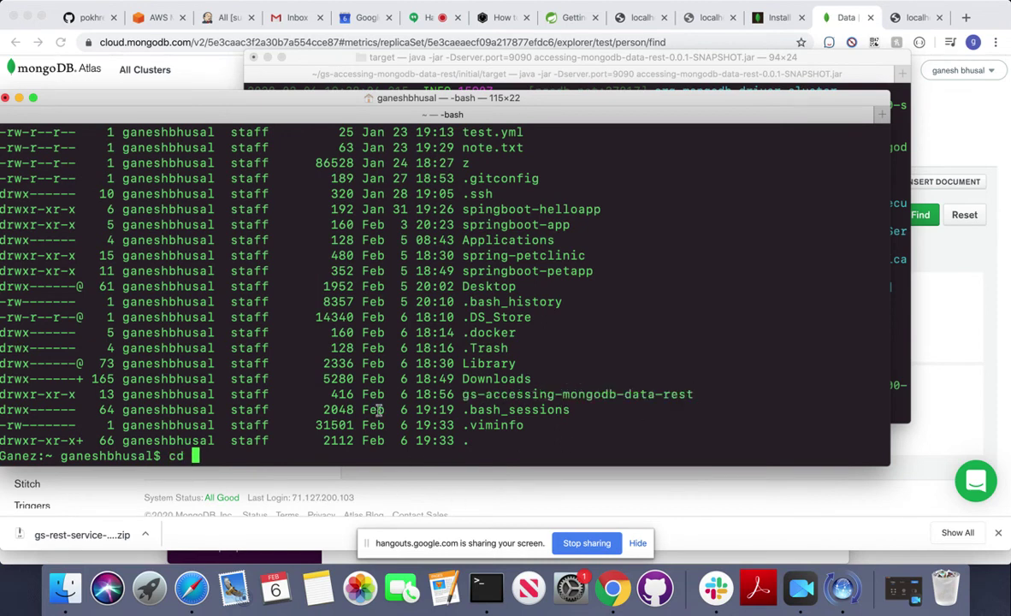
double_click(598, 394)
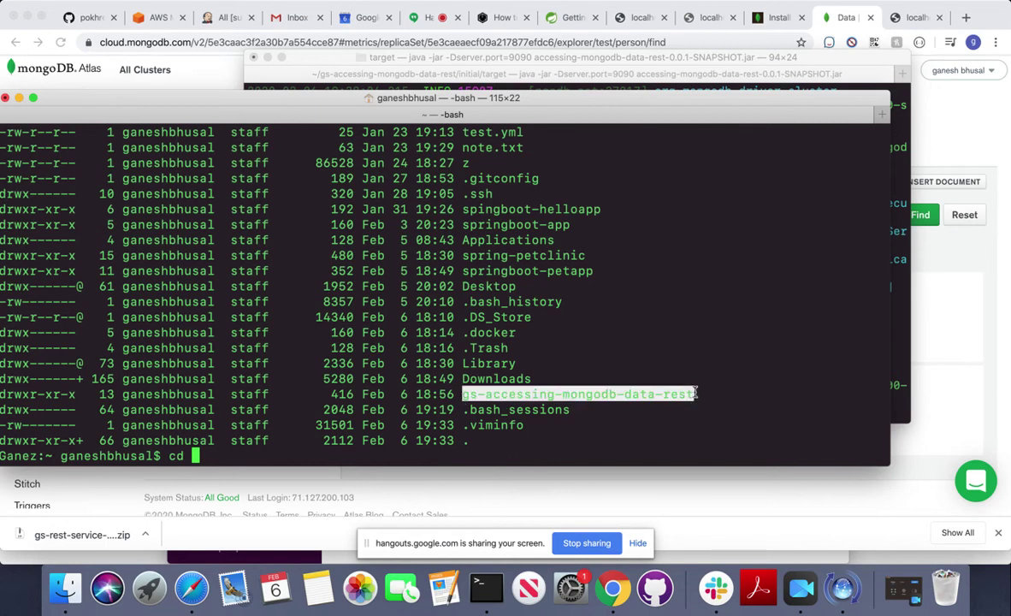
key(super+c)
key(super+v)
key(Return)
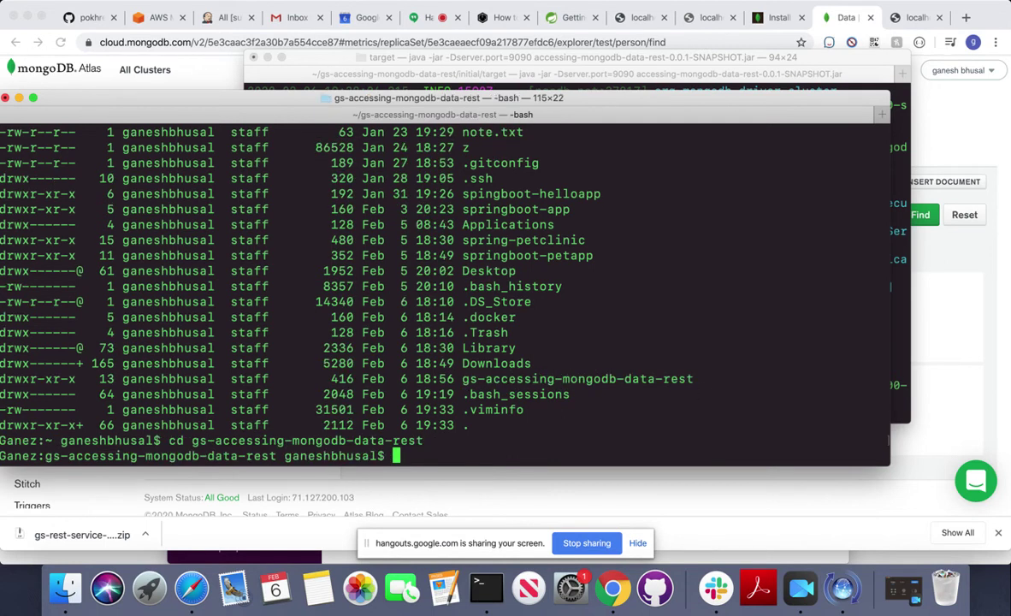
text(ls -al)
key(Return)
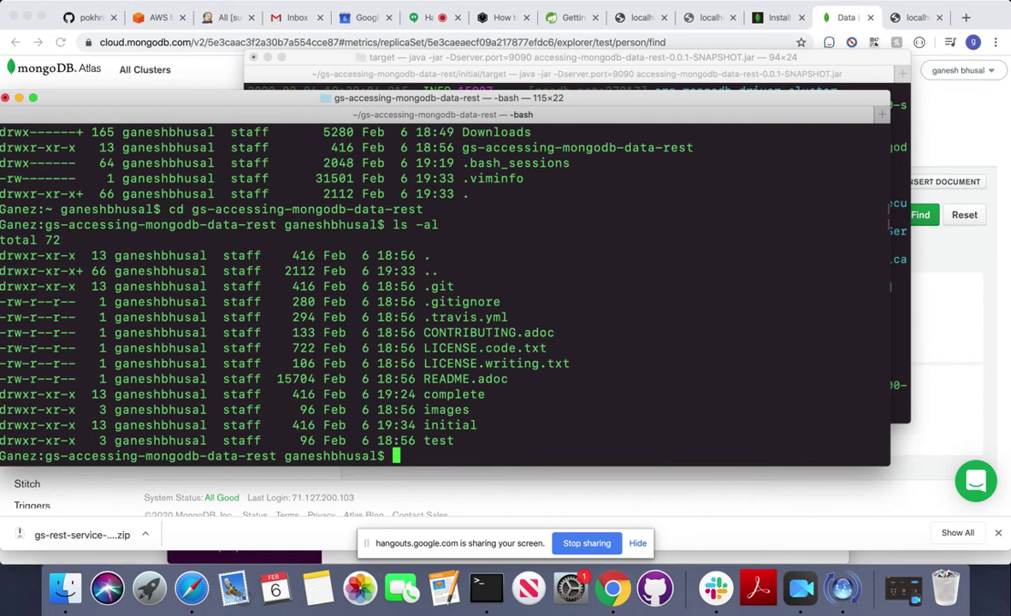
Move into initial and then src, listing each folder's contents.
text(cd init)
key(Tab)
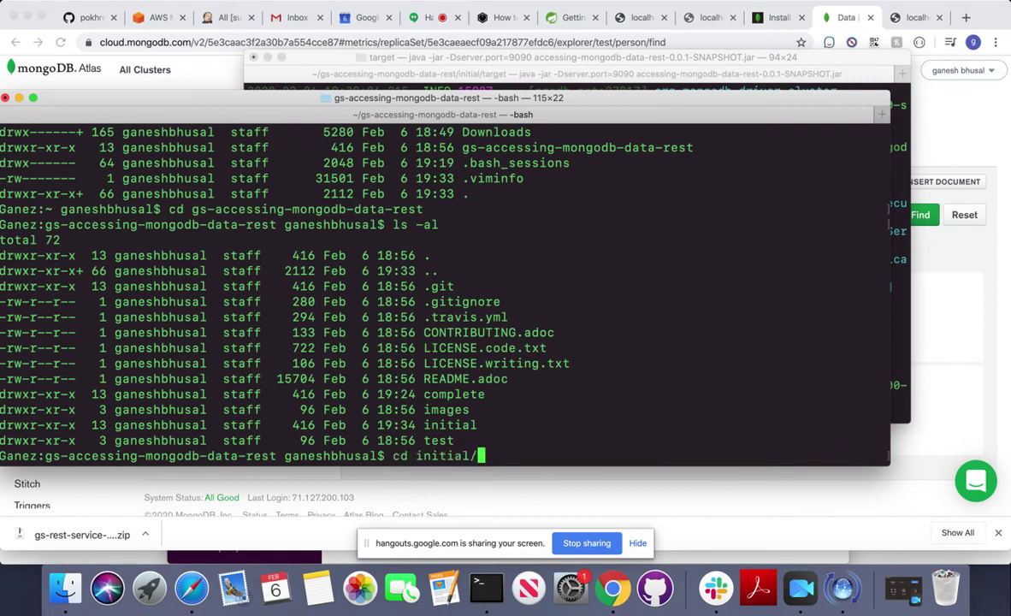
key(Return)
text(ls -al)
key(Return)
text(cd src)
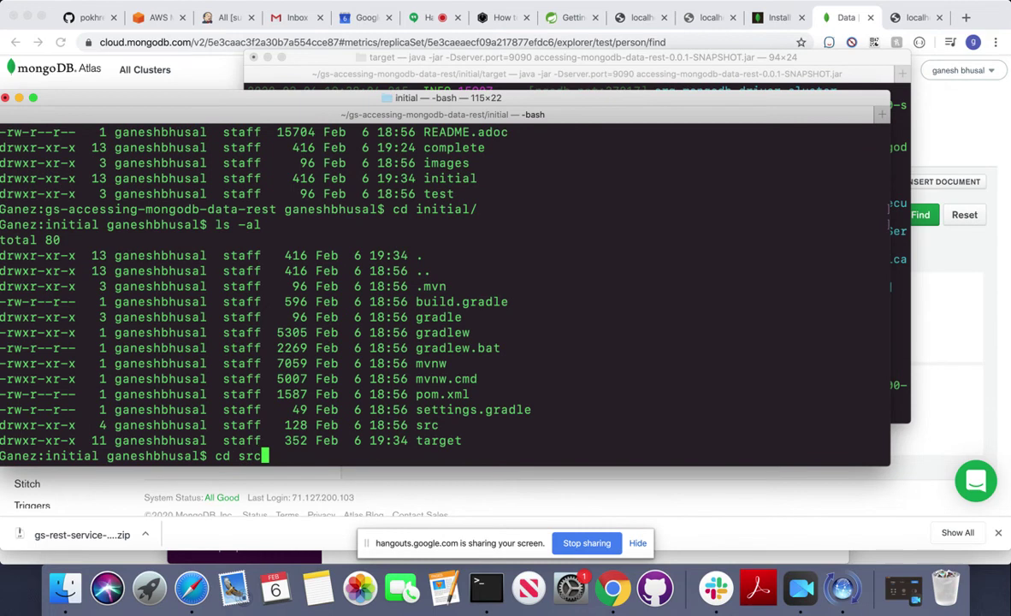
key(Return)
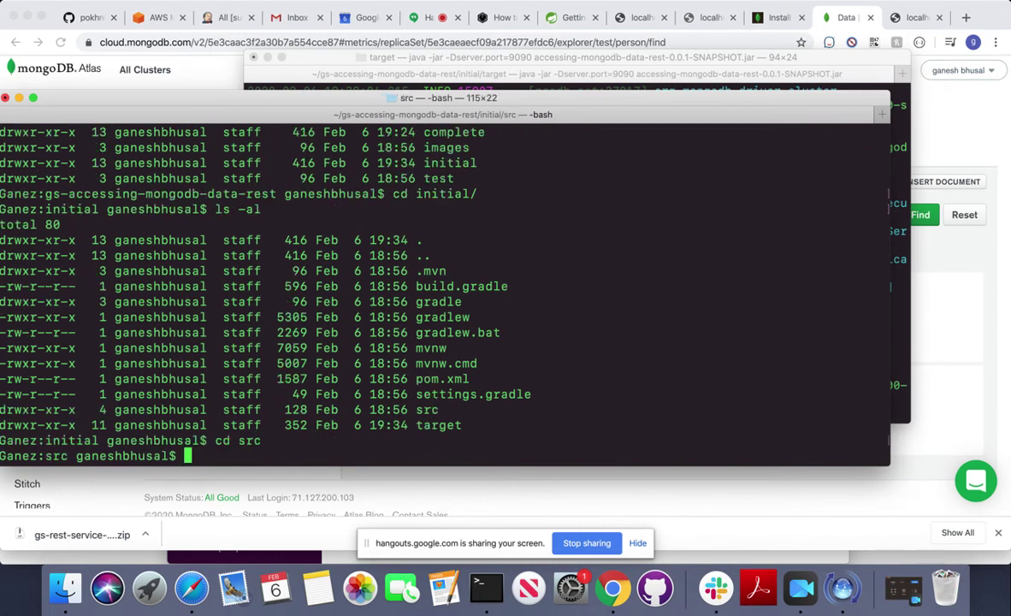
text(ls -al)
key(Return)
Enter the main folder and list its contents.
text(cd )
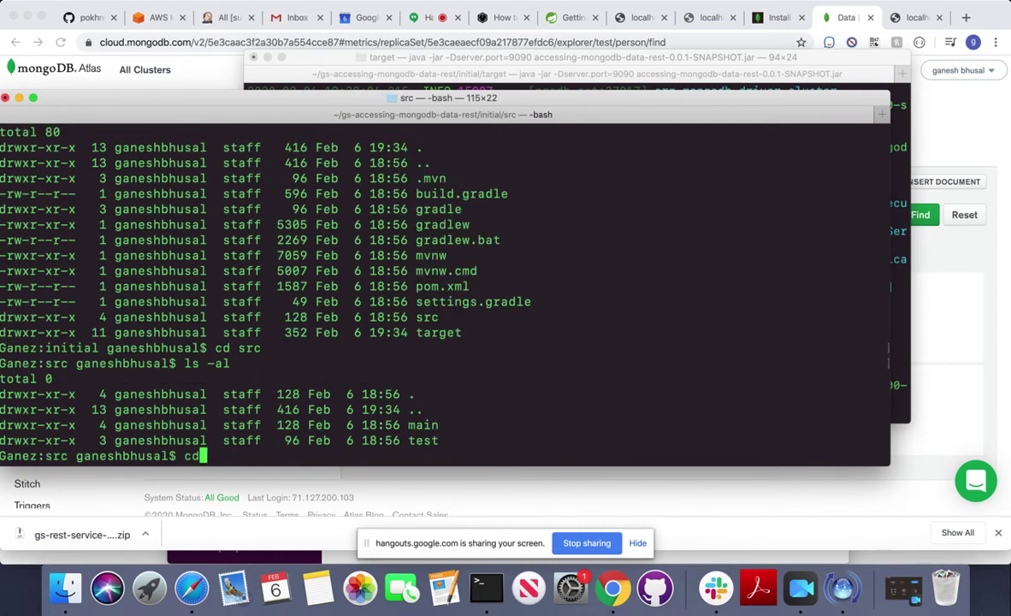
text(mian)
key(BackSpace)
key(BackSpace)
key(BackSpace)
text(ain)
key(Return)
text(ls -al)
key(Return)
Enter the resources folder and list its files.
text(cd resources/)
key(Tab)
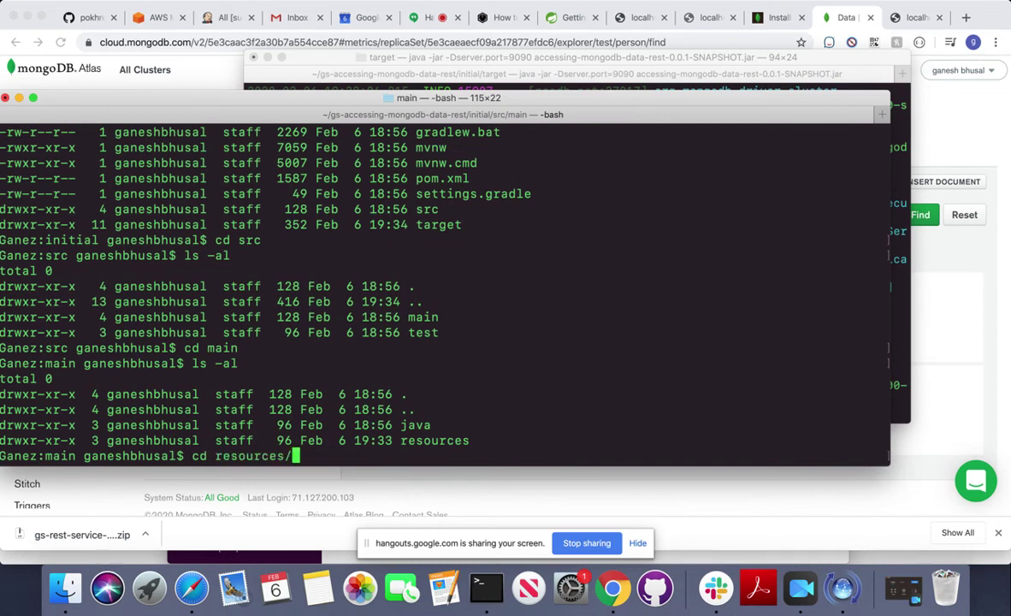
key(Return)
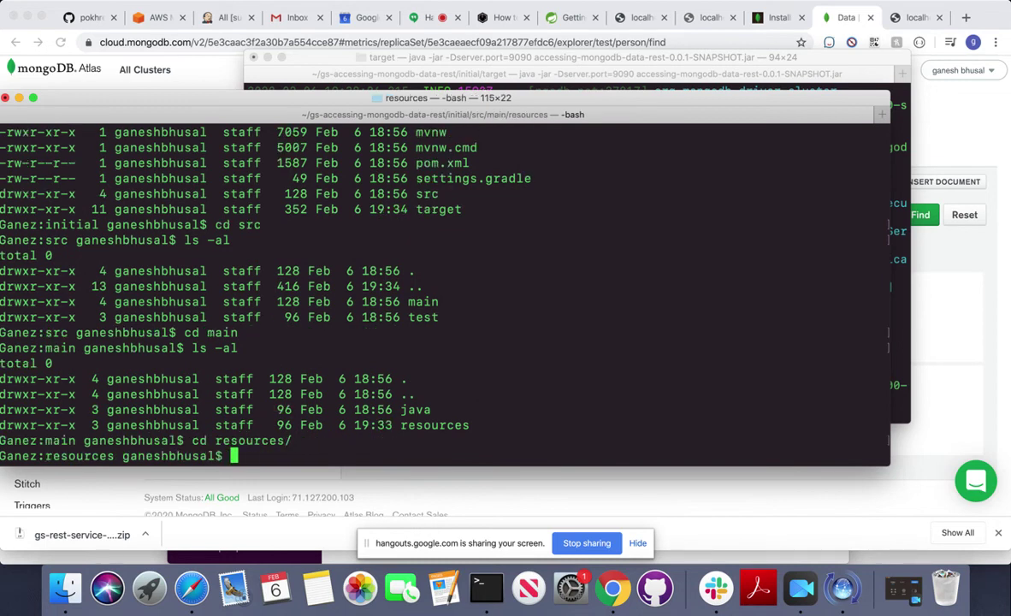
text(ls -al)
key(Return)
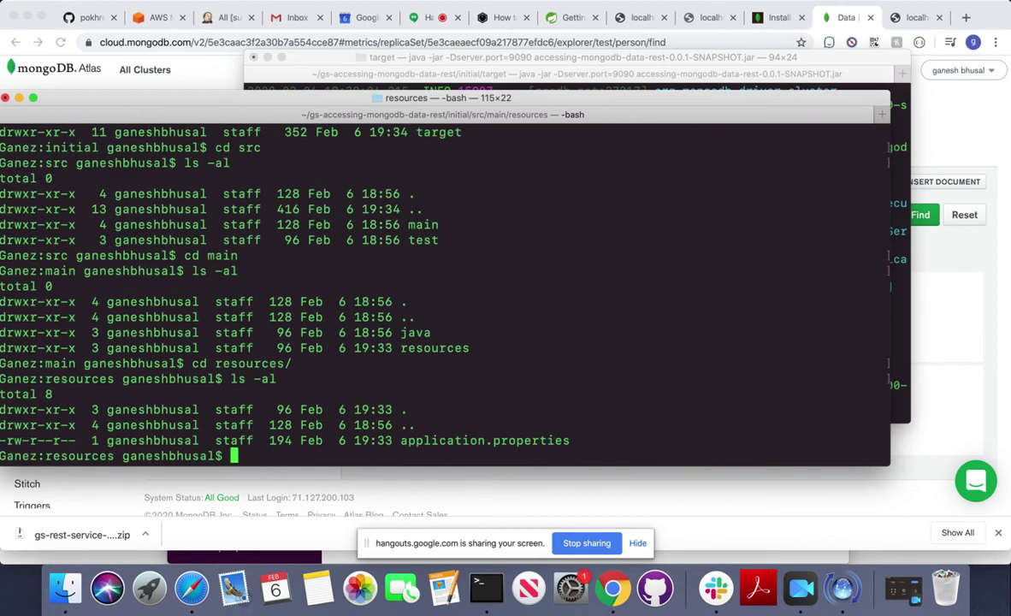
Open application.properties in vi and position the cursor at the URI value.
text(vi a)
key(Tab)
key(Return)
key(Right)
key(Right)
key(Right)
key(Right)
key(Right)
key(Right)
key(Right)
key(Right)
key(Right)
key(Right)
key(Right)
key(Right)
key(Right)
key(Right)
key(Right)
key(Right)
key(Right)
key(Right)
key(Right)
key(Right)
key(Right)
key(Right)
key(Right)
key(Right)
key(Right)
key(Left)
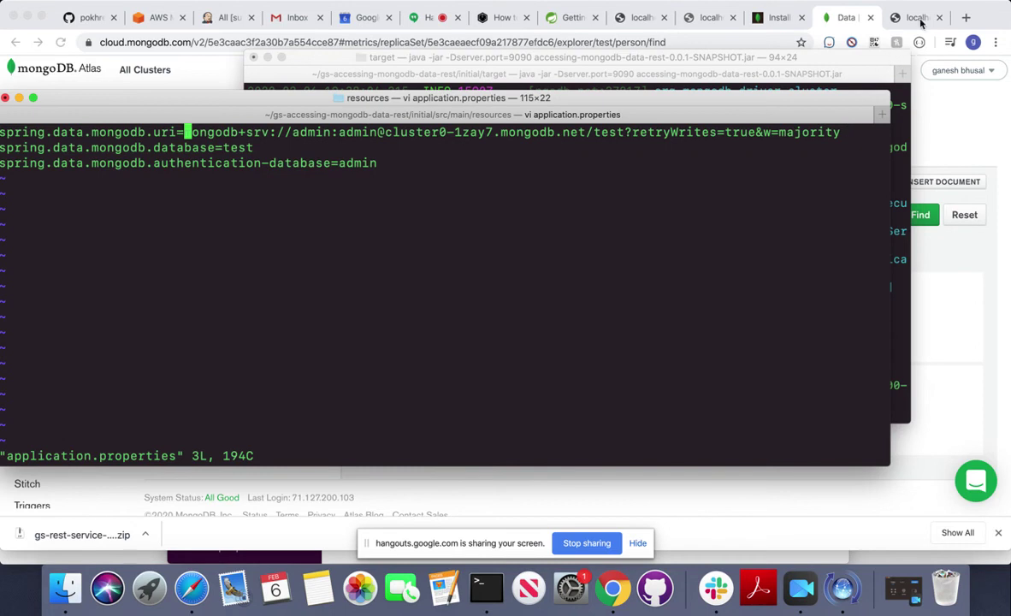
In Atlas, open Cluster0's Connect Your Application panel and copy the default connection string.
click(894, 123)
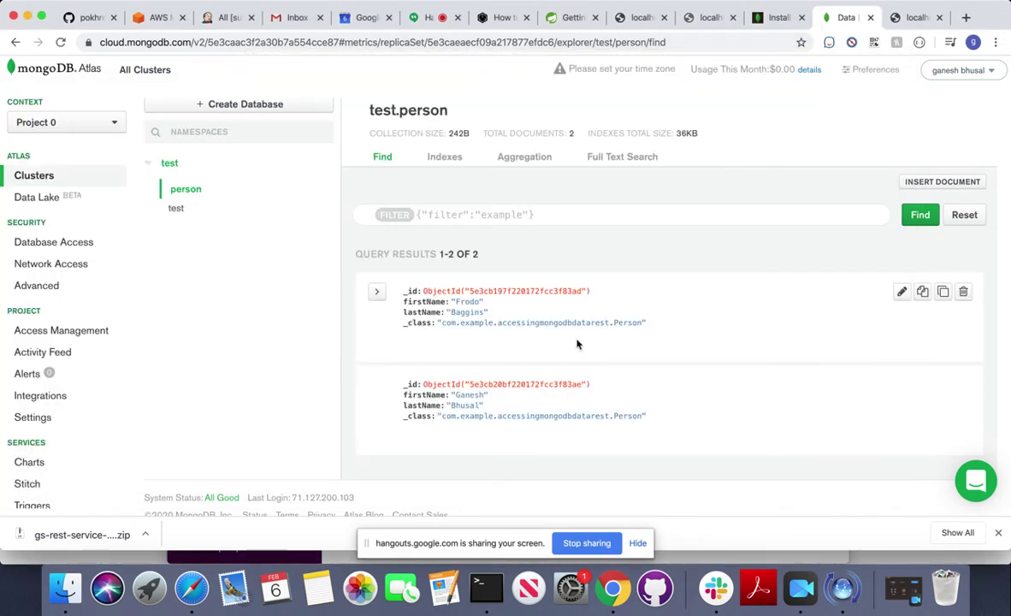
scroll(578, 344, up, 1)
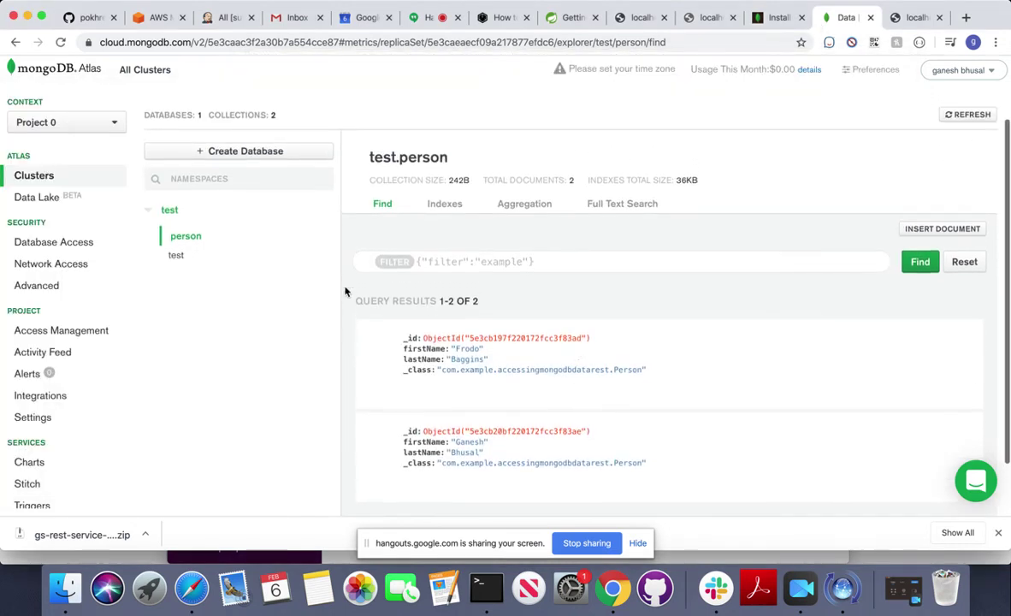
click(34, 176)
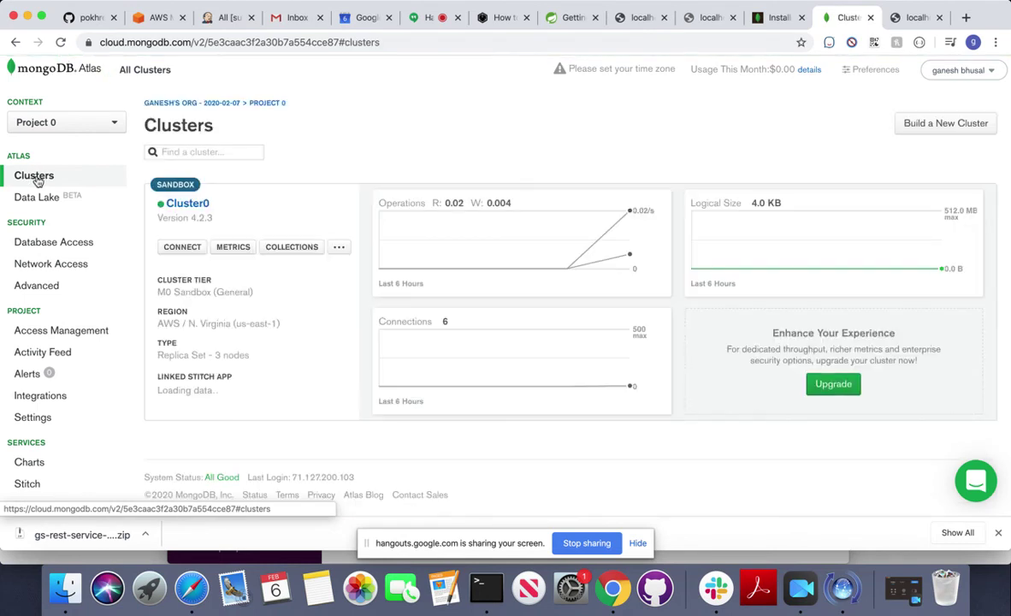
click(178, 247)
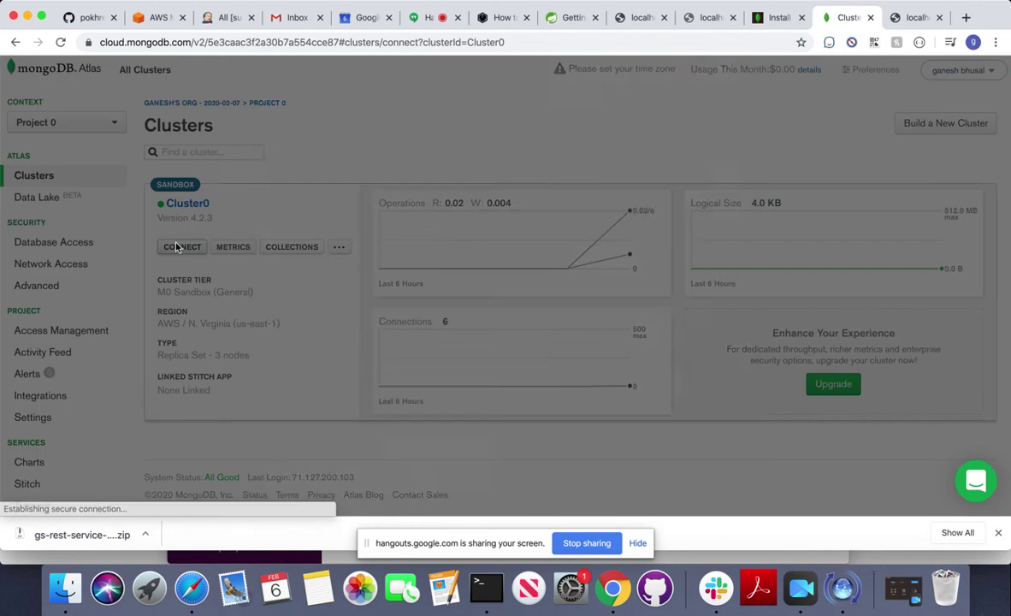
click(406, 333)
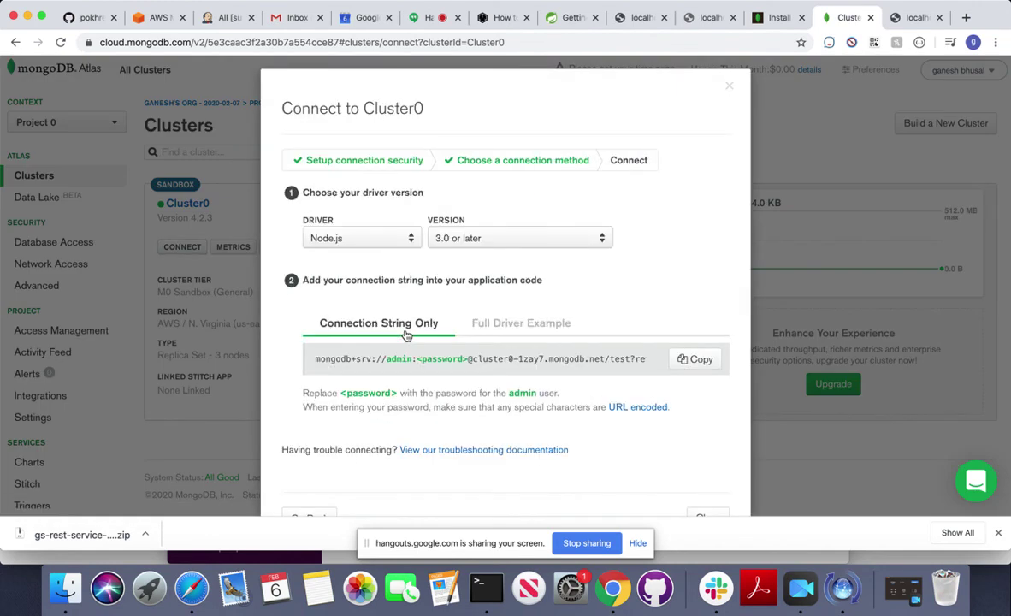
drag(315, 359, 699, 374)
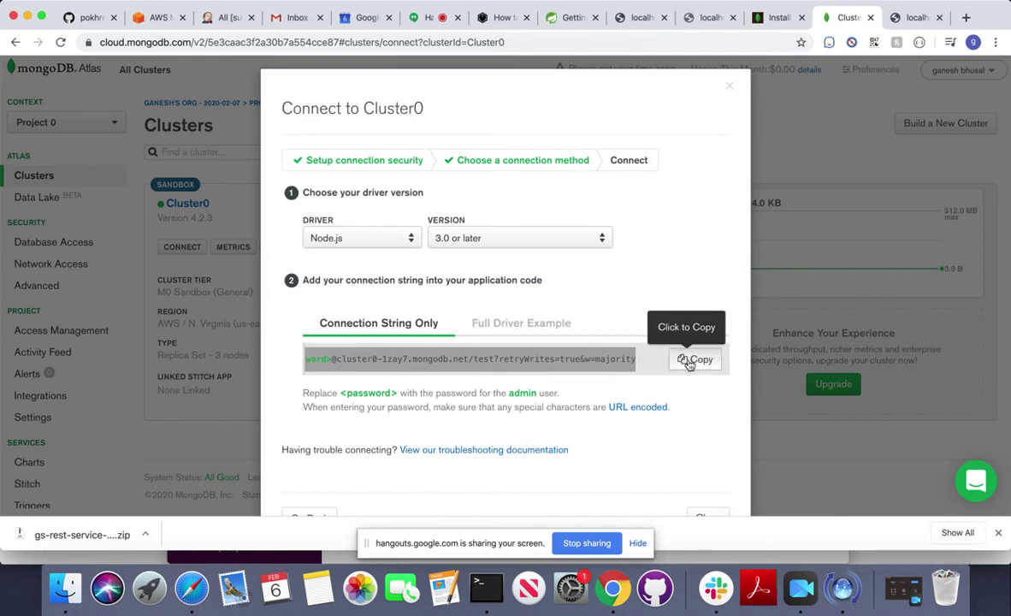
click(688, 363)
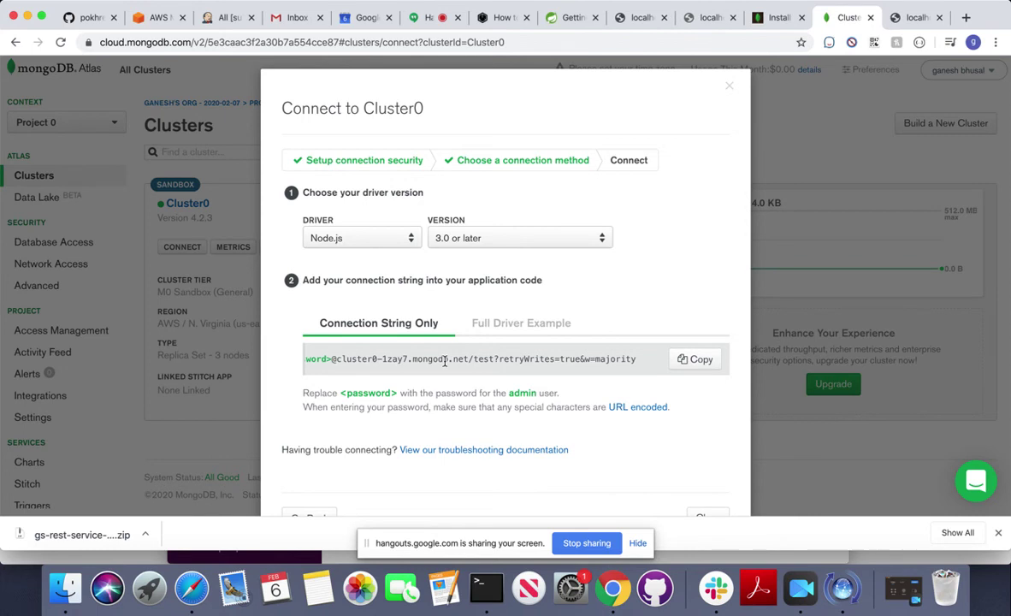
Switch the driver to Java 3.6 or later, copy that connection string, and return to vi.
click(402, 238)
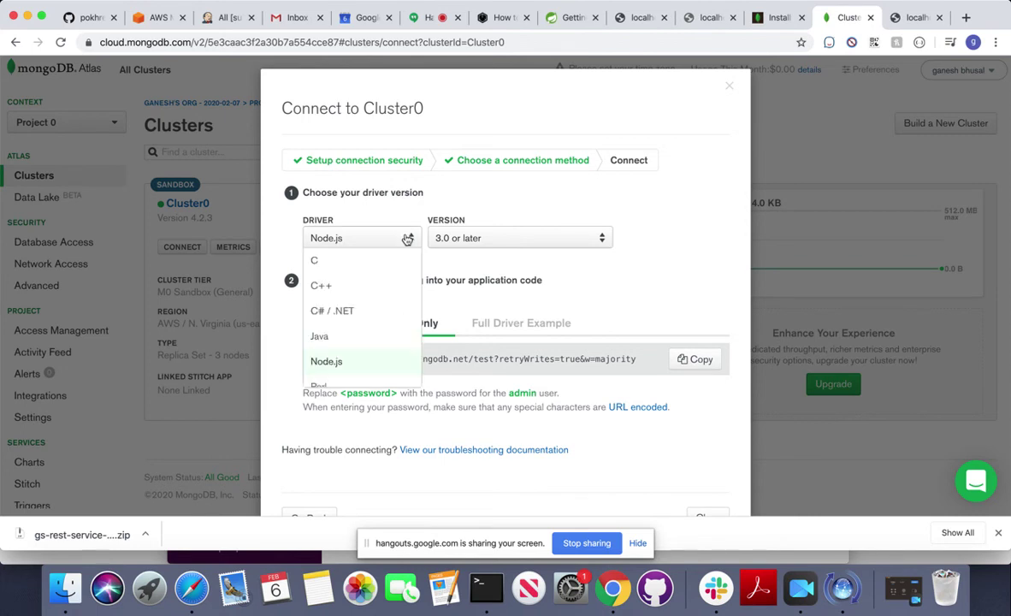
click(335, 338)
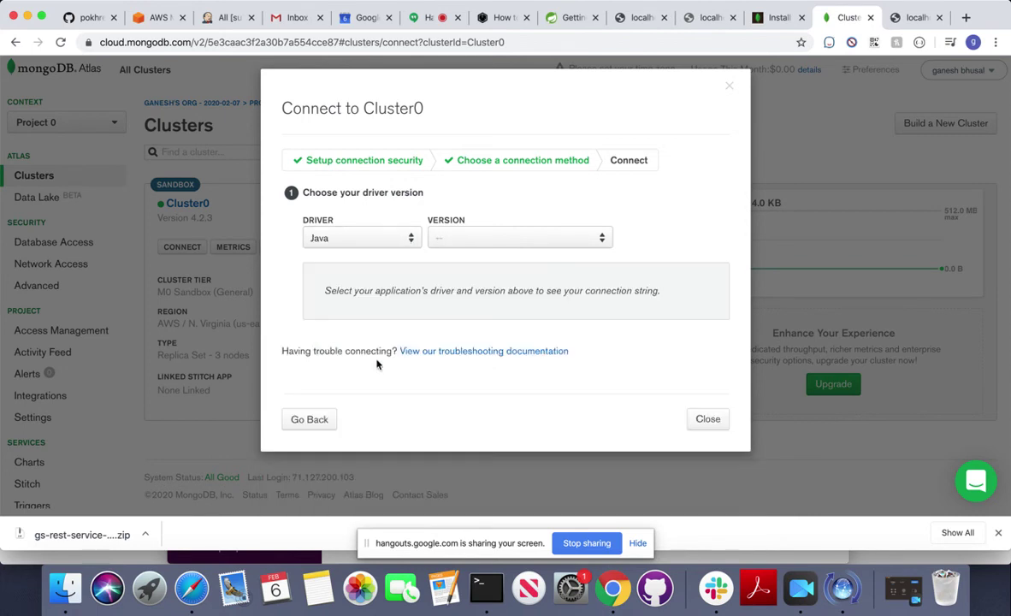
click(462, 231)
click(454, 258)
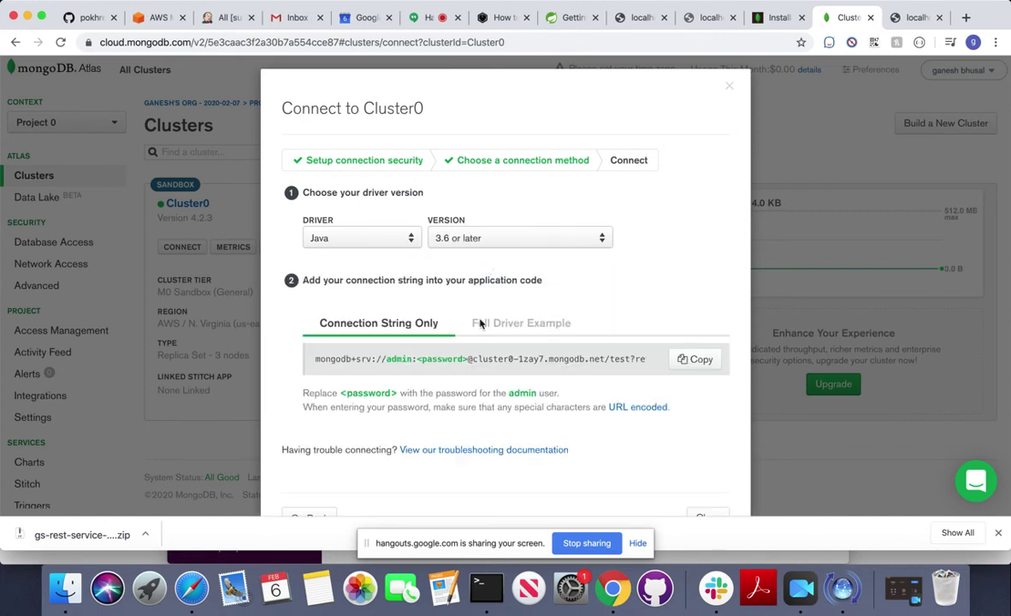
scroll(477, 359, right, 5)
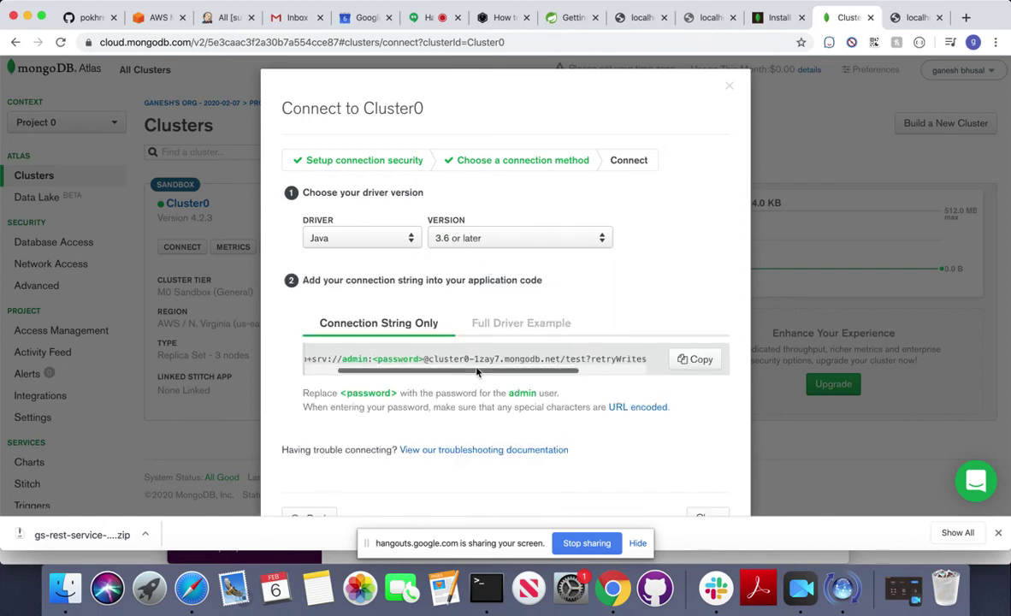
right_click(478, 371)
key(super+f)
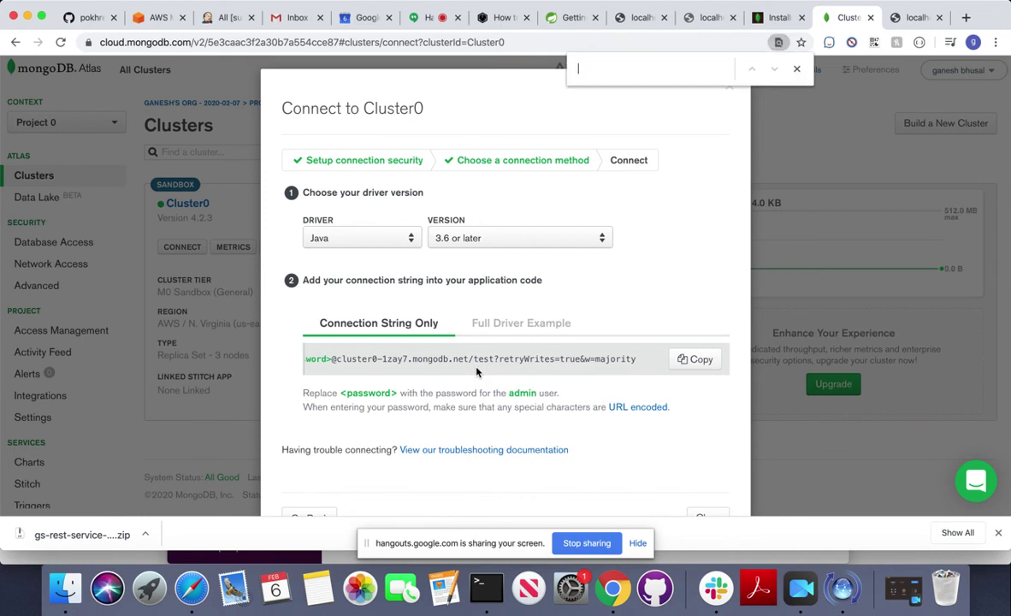
key(super+v)
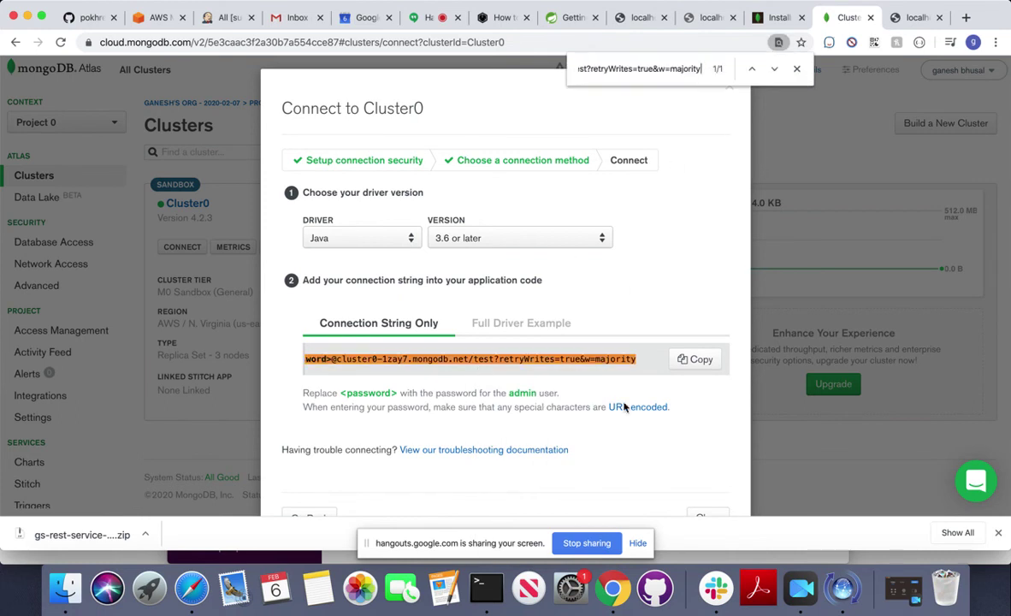
click(691, 360)
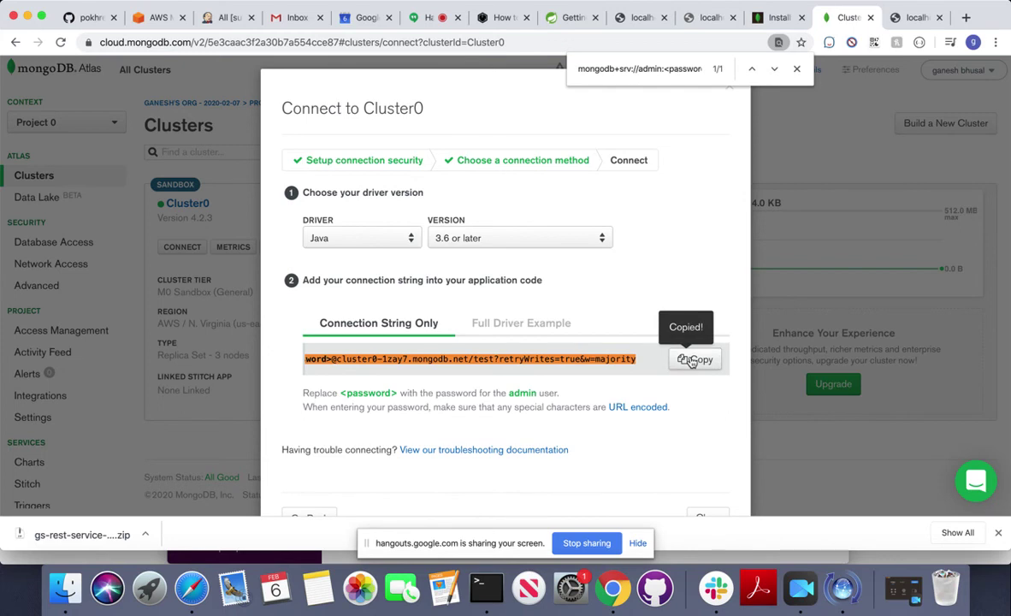
key(super+Tab)
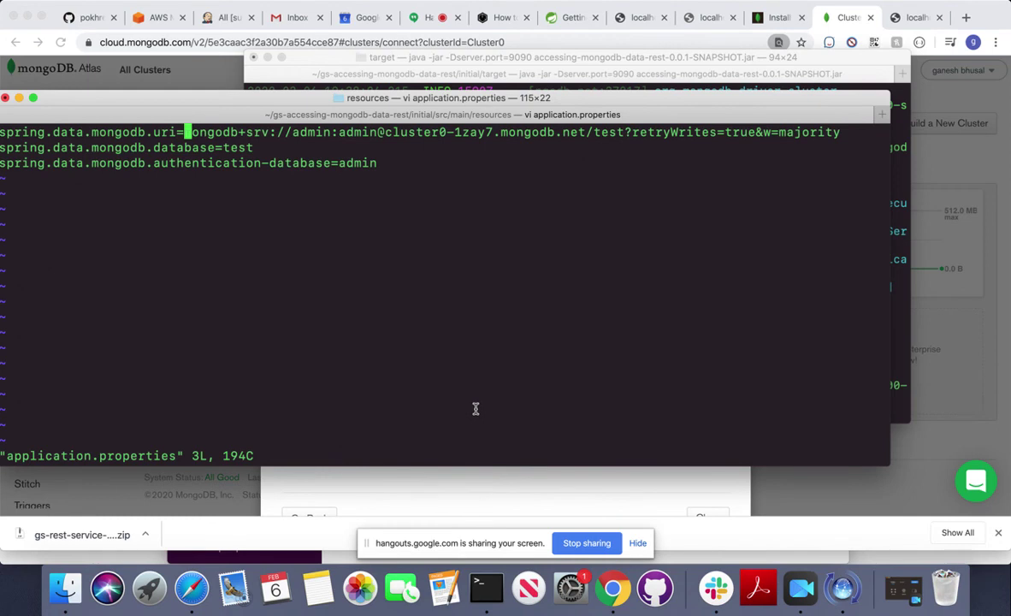
Delete the old spring.data.mongodb.uri value in vi.
key(i)
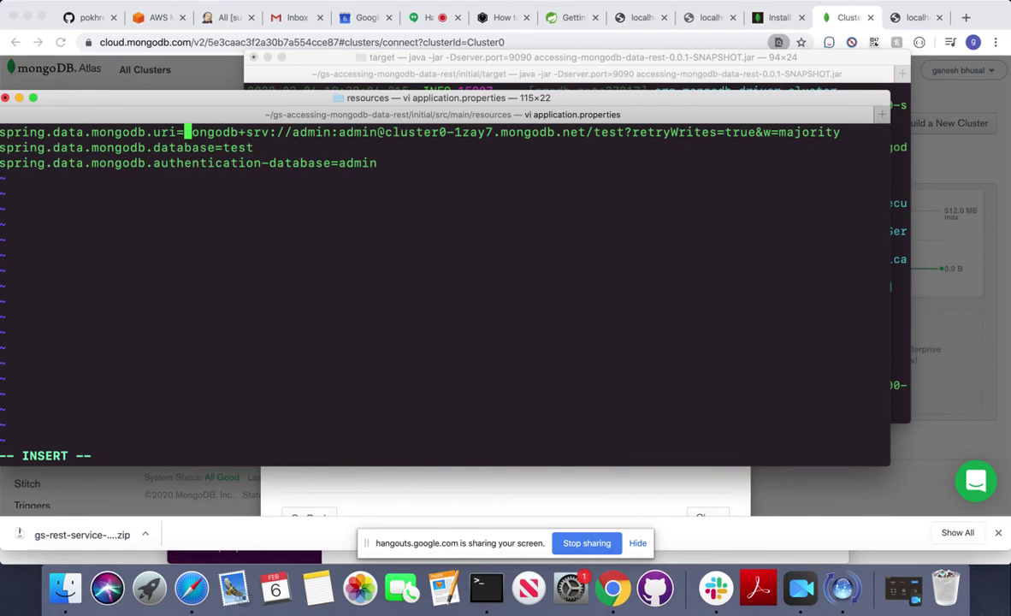
key(Escape)
key(l)
key(x)
key(x)
key(x)
key(x)
key(x)
key(x)
key(x)
key(x)
key(x)
key(x)
key(x)
key(x)
key(x)
key(x)
key(x)
key(x)
key(x)
key(x)
key(x)
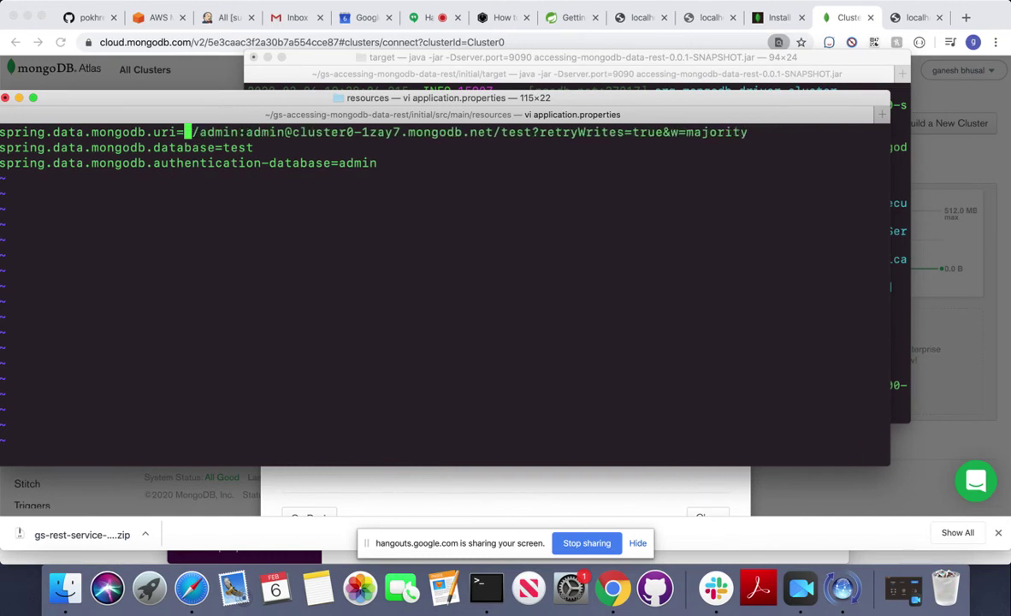
key(x)
key(x)
key(x)
key(x)
key(x)
key(x)
key(x)
key(x)
key(x)
key(x)
key(x)
key(x)
key(x)
key(x)
key(x)
key(x)
key(x)
key(x)
key(x)
key(x)
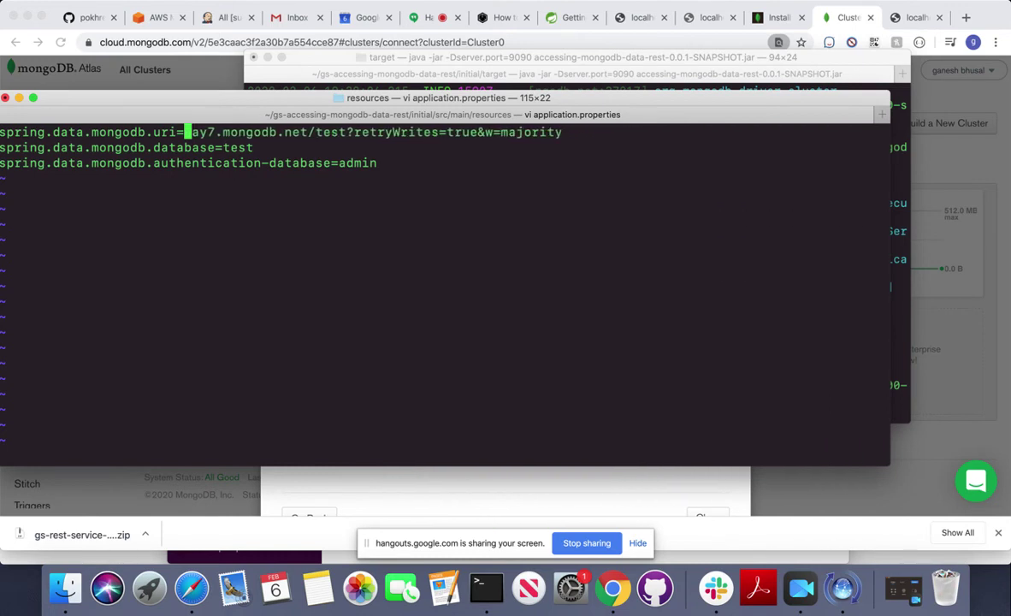
key(x)
key(x)
key(x)
key(x)
key(x)
key(x)
key(x)
key(x)
key(x)
key(x)
key(x)
key(x)
key(x)
key(x)
key(x)
key(x)
key(x)
key(x)
key(x)
key(x)
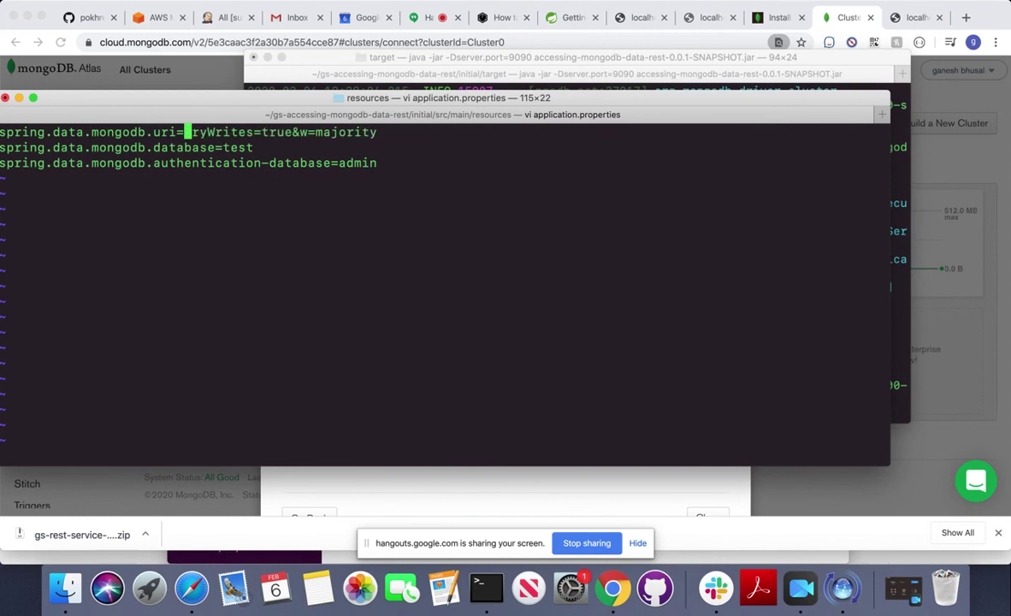
key(x)
key(x)
key(x)
key(x)
key(x)
key(x)
key(x)
key(x)
key(x)
key(x)
key(x)
key(x)
key(x)
key(x)
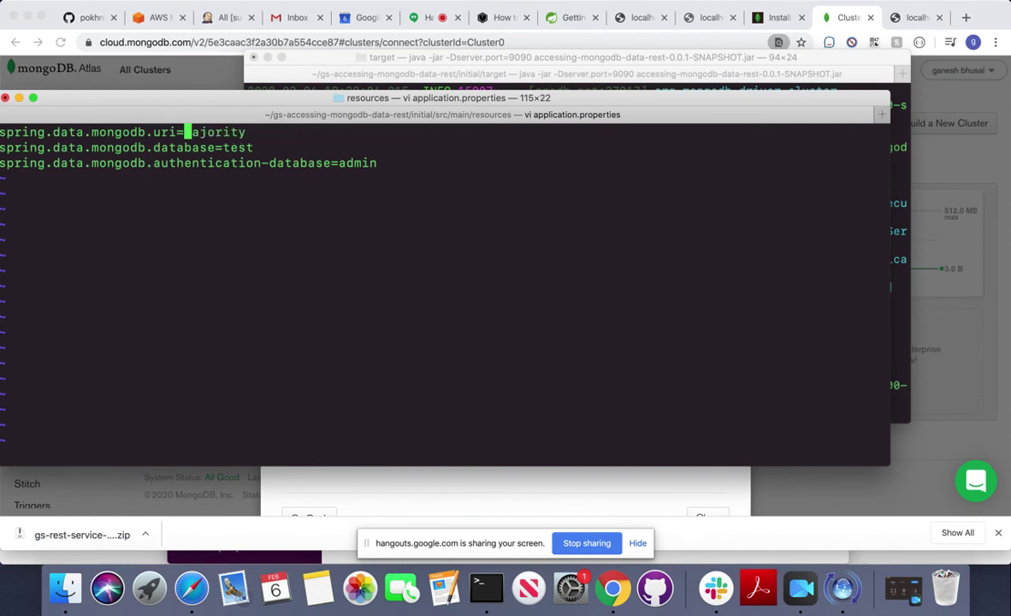
key(x)
key(x)
key(x)
key(x)
key(x)
key(x)
Paste the Java connection string after uri=, fill in the admin password, and enter :wq!
text(a=)
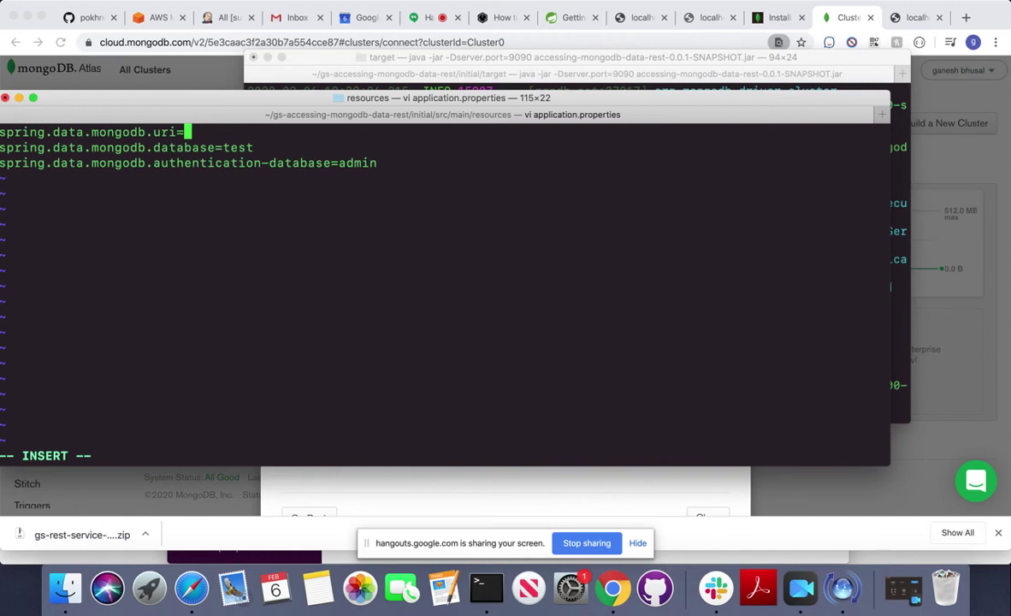
key(super+v)
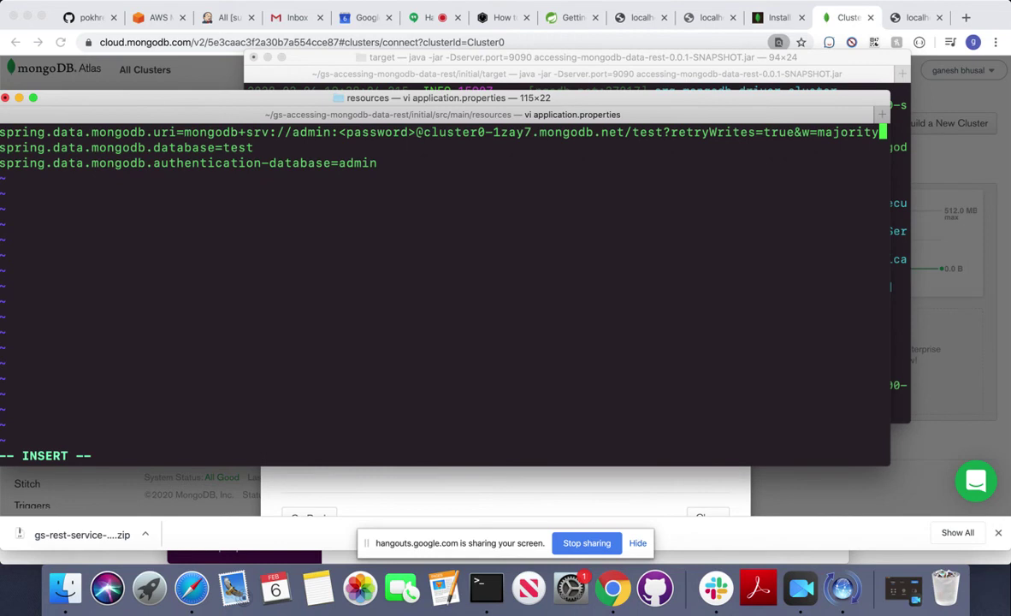
key(Left)
key(Left)
key(Left)
key(Left)
key(Left)
key(Left)
key(Left)
key(Left)
key(Left)
key(Left)
key(Left)
key(Left)
key(Left)
key(Left)
key(Left)
key(Left)
key(Left)
key(Left)
key(Left)
key(Left)
key(Left)
key(Left)
key(Left)
key(Left)
key(Left)
key(Left)
key(Left)
key(Left)
key(Left)
key(Left)
key(Left)
key(Left)
key(Left)
key(Left)
key(Left)
key(Left)
key(Left)
key(Left)
key(Left)
key(Left)
key(Left)
key(Left)
key(Left)
key(Left)
key(Left)
key(Left)
key(Left)
key(Left)
key(Left)
key(Left)
key(Left)
key(Left)
key(Left)
key(Left)
key(Left)
key(BackSpace)
key(BackSpace)
key(BackSpace)
key(BackSpace)
key(BackSpace)
key(BackSpace)
key(BackSpace)
key(BackSpace)
key(BackSpace)
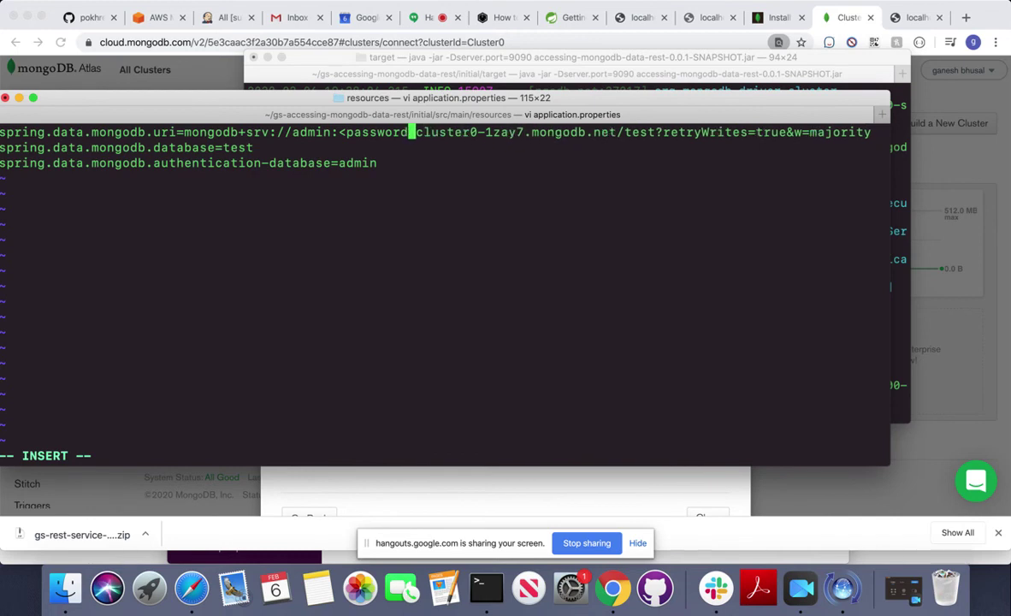
key(BackSpace)
text(admin)
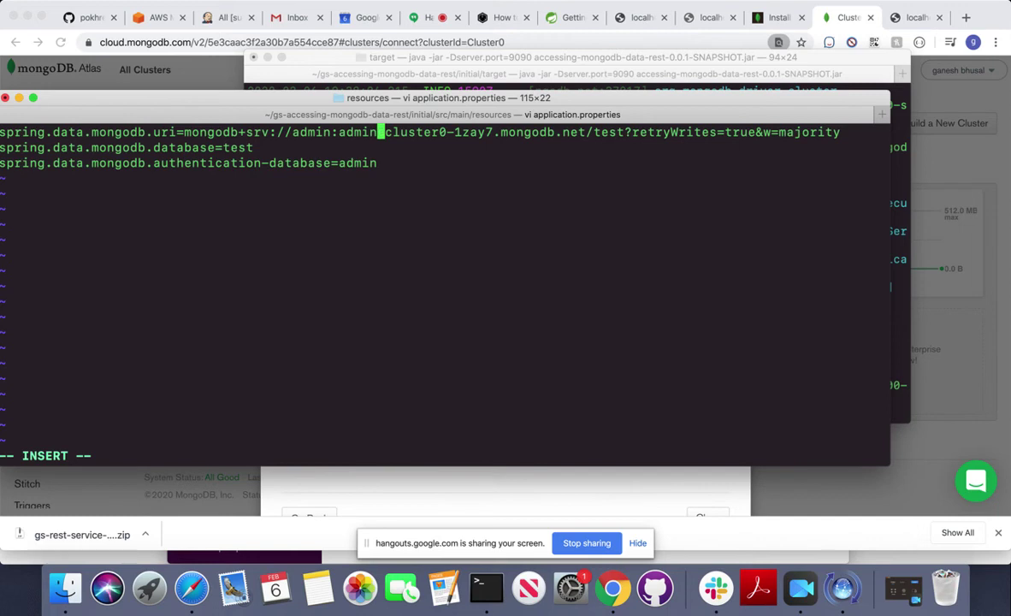
key(Escape)
text(:wq)
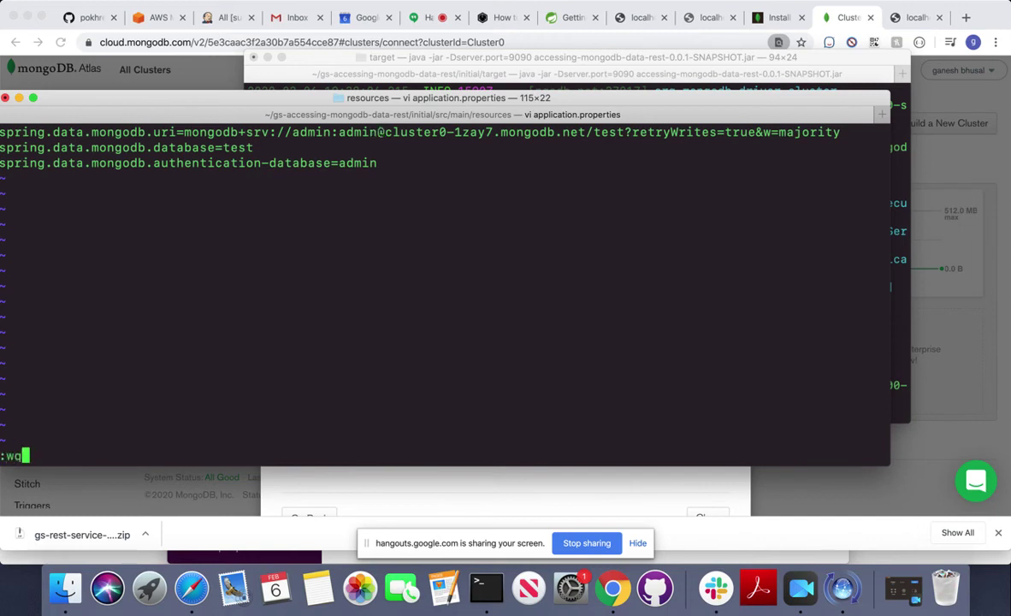
text(!)
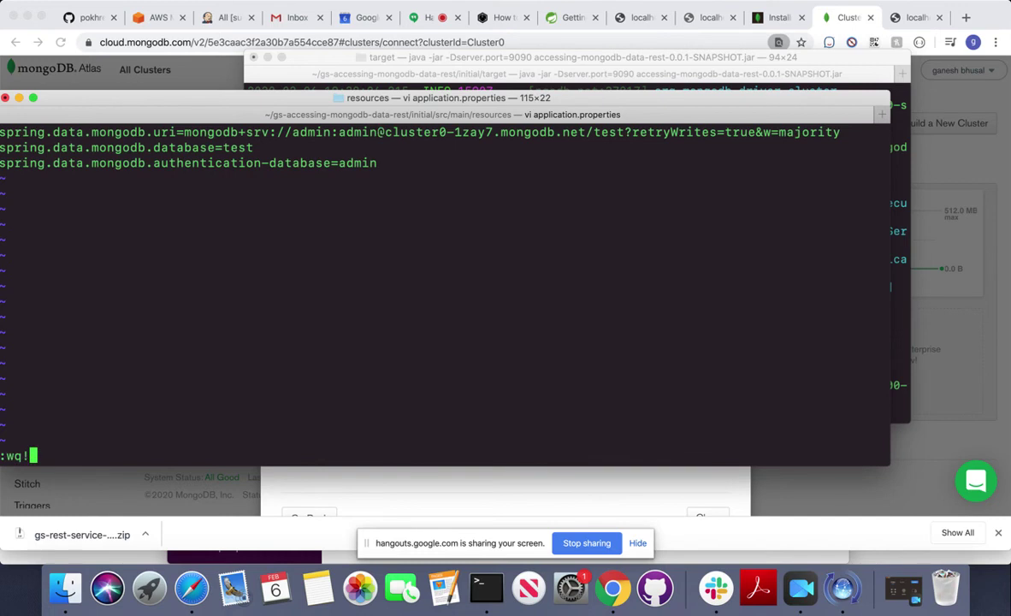